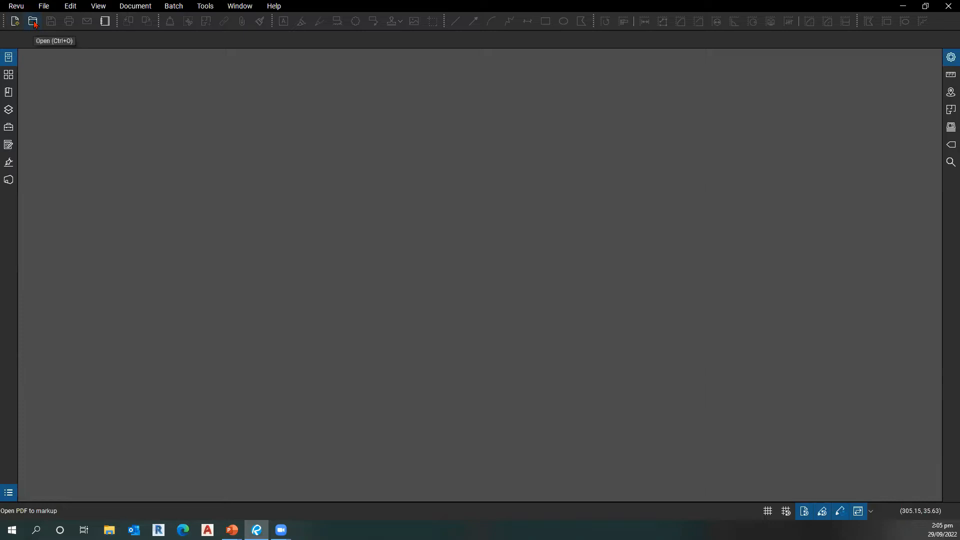
# Step: Show the File Access panel and collapse the recent files list so only the pinned Demos files remain listed
pyautogui.press('ctrl')
pyautogui.click(33, 22)
pyautogui.click(586, 8)
pyautogui.click(10, 59)
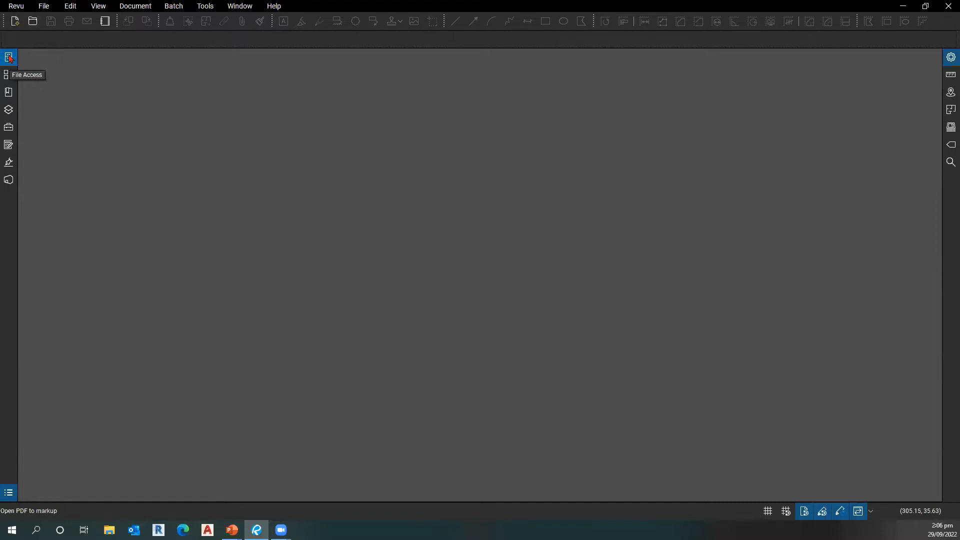
pyautogui.click(10, 58)
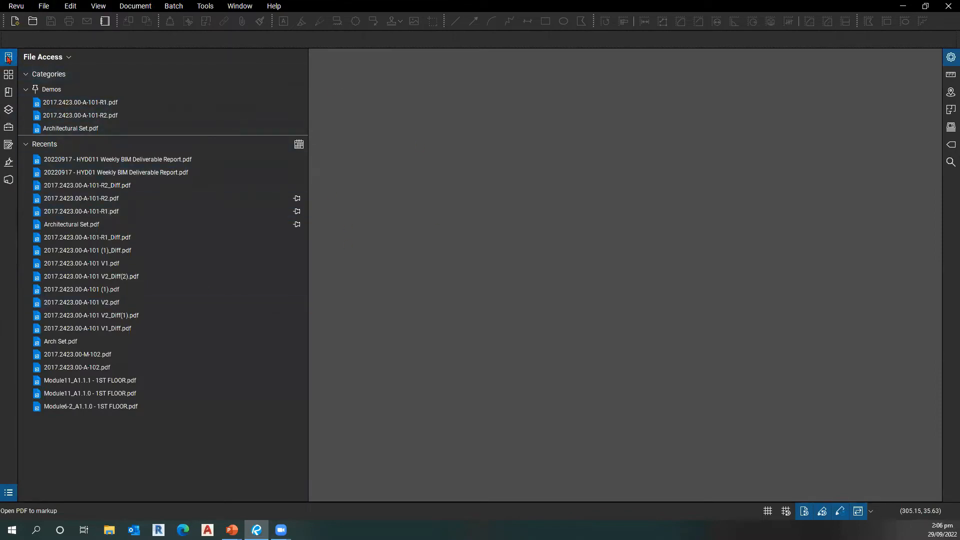
pyautogui.click(36, 144)
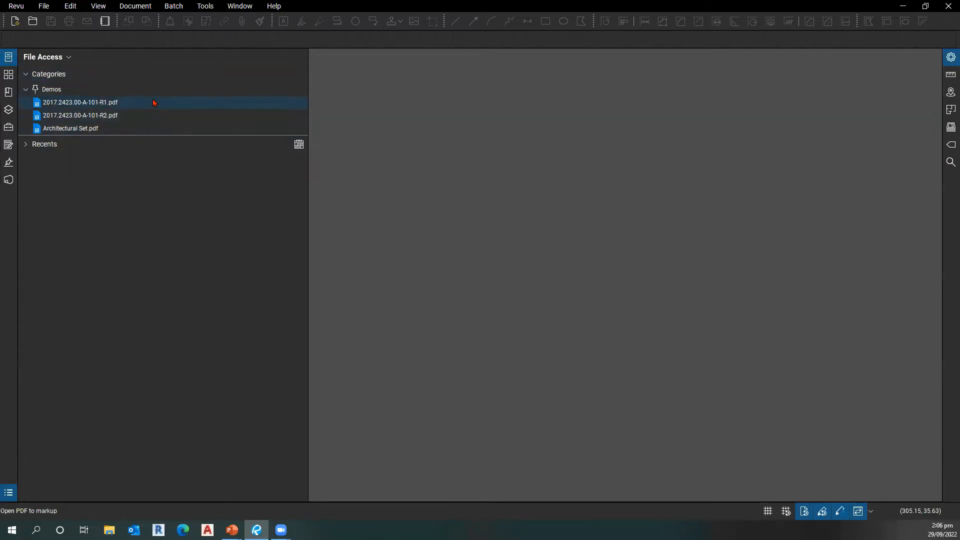
# Step: Open 2017.2423.00-A-101-R1.pdf and 2017.2423.00-A-101-R2.pdf from the Demos category
pyautogui.click(137, 105)
pyautogui.press('ctrl')
pyautogui.press('ctrl')
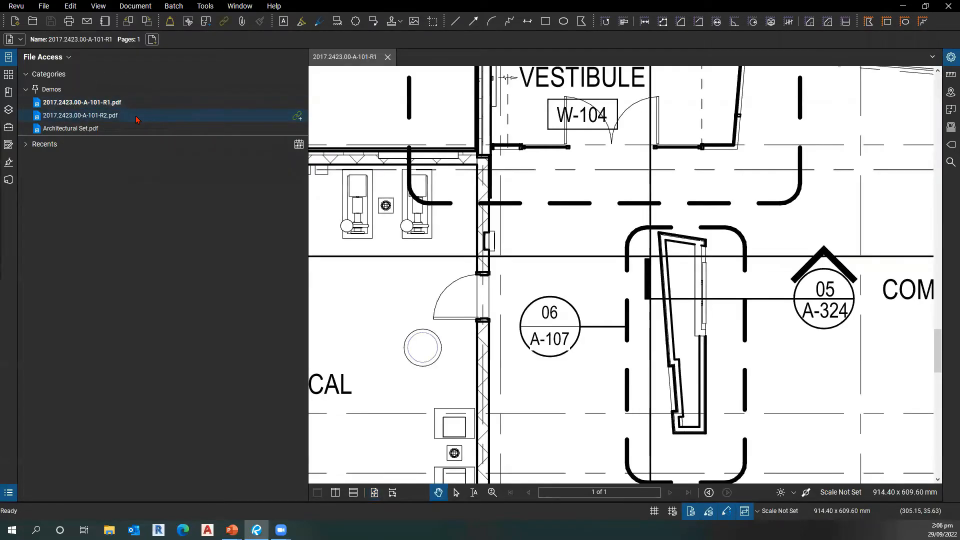
pyautogui.doubleClick(136, 115)
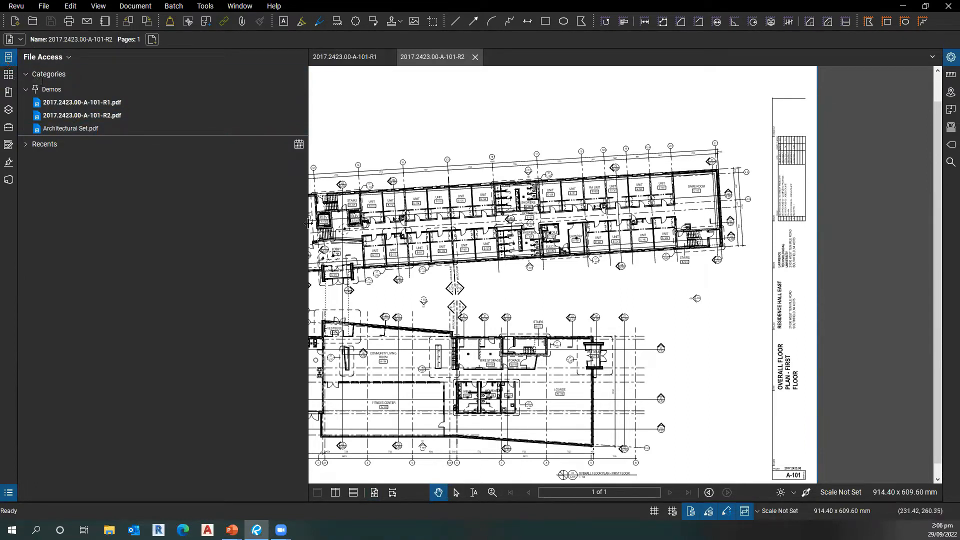
# Step: Look over the overall first floor plan in the R1 and R2 revisions, switching between the two documents
pyautogui.moveTo(310, 270); pyautogui.dragTo(551, 263)
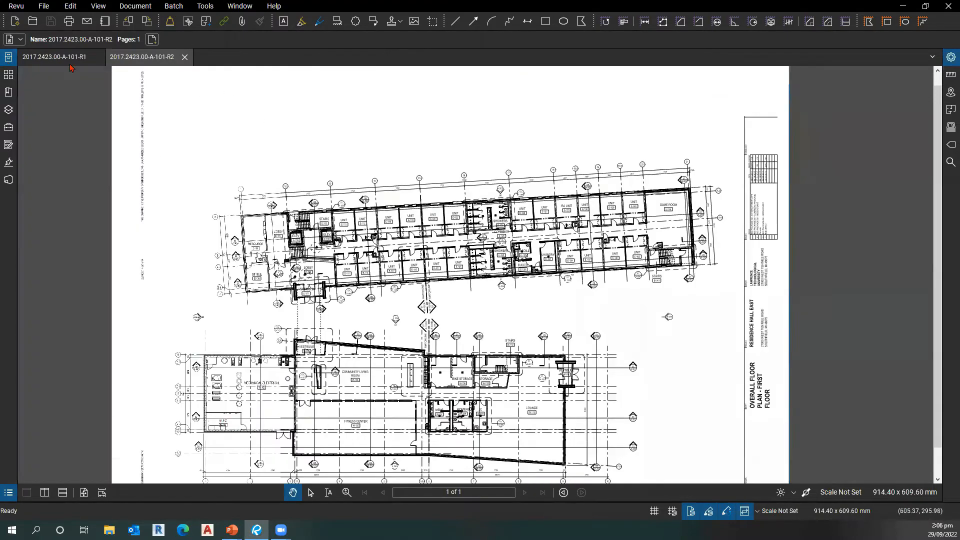
pyautogui.click(55, 57)
pyautogui.moveTo(298, 190); pyautogui.dragTo(349, 240)
pyautogui.scroll(-5, 373, 253)
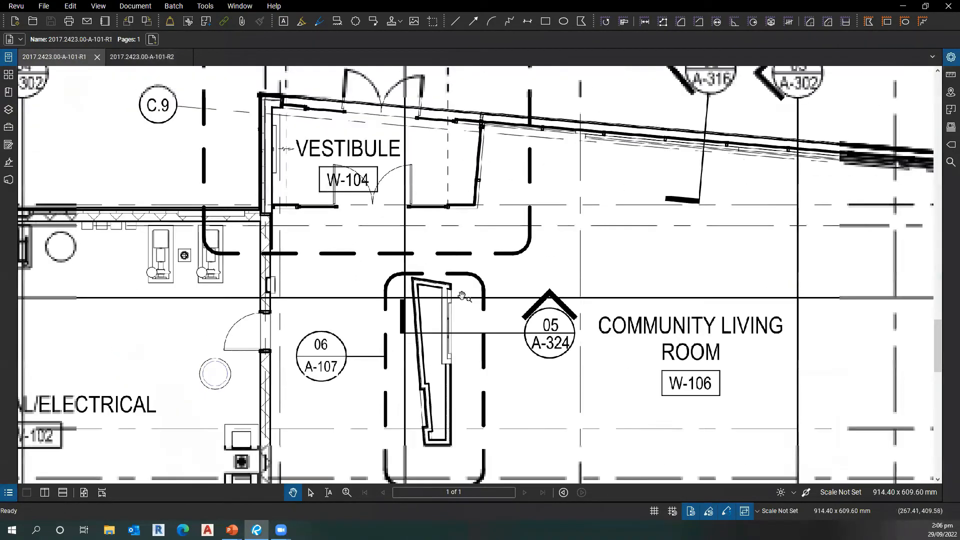
pyautogui.scroll(-10, 476, 258)
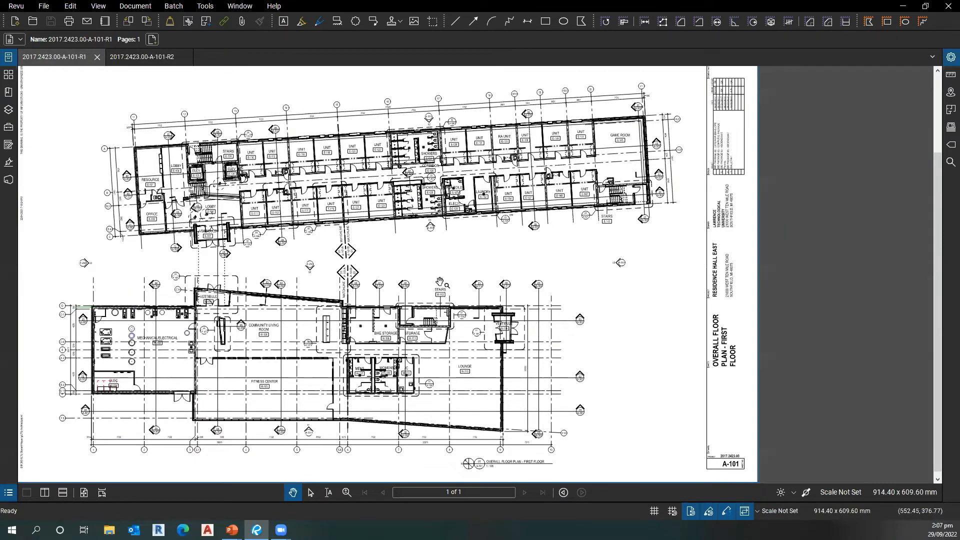
pyautogui.click(159, 60)
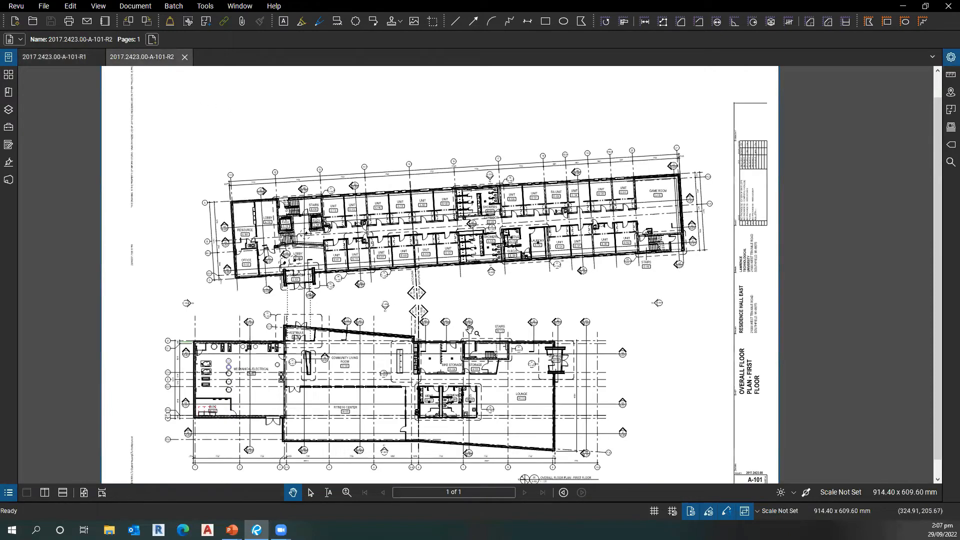
pyautogui.moveTo(744, 391); pyautogui.dragTo(649, 395)
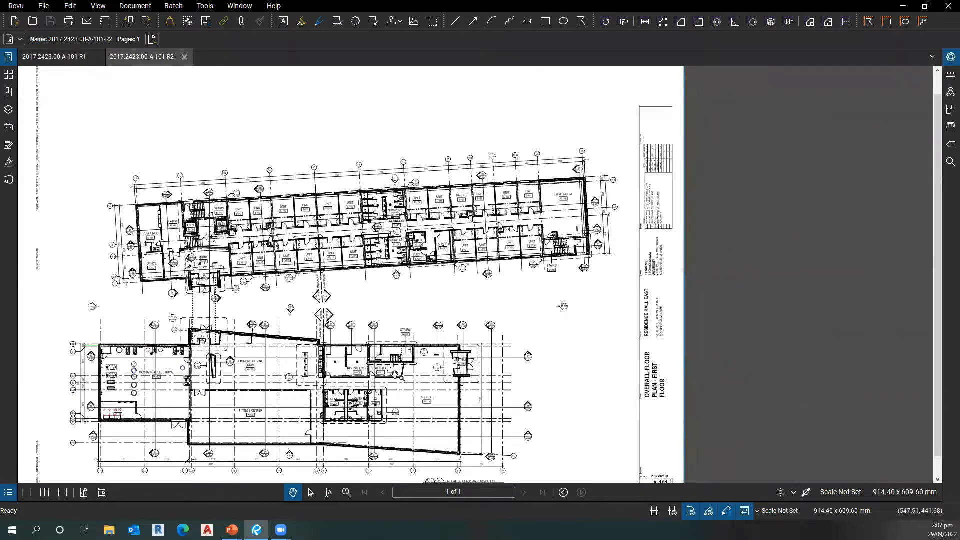
pyautogui.moveTo(359, 371); pyautogui.dragTo(372, 368)
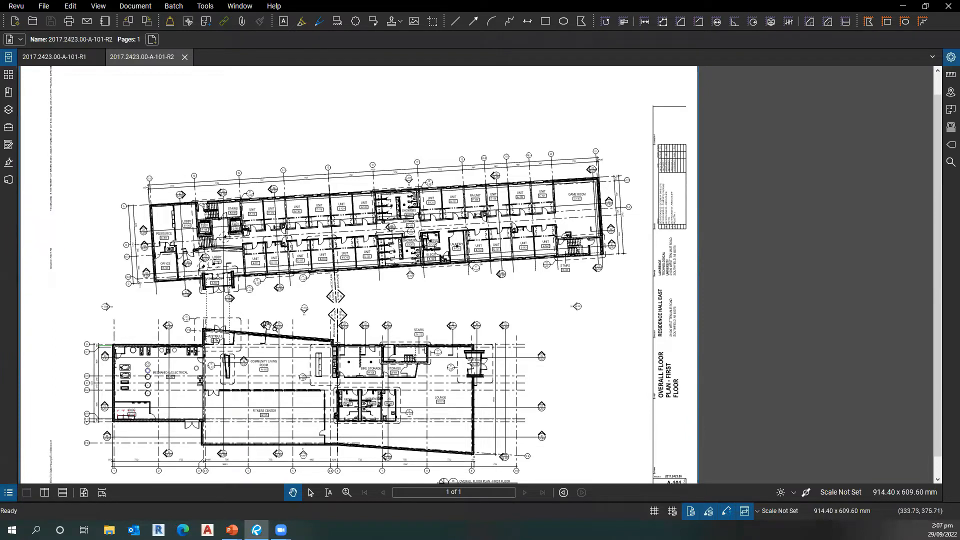
# Step: Split the workspace vertically so the R2 revision is displayed beside the R1 revision
pyautogui.click(72, 57)
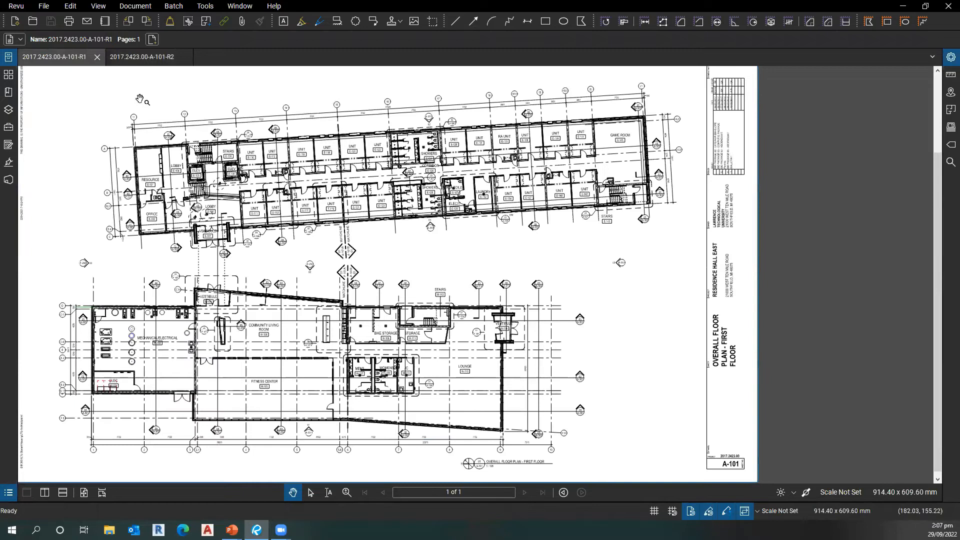
pyautogui.click(42, 497)
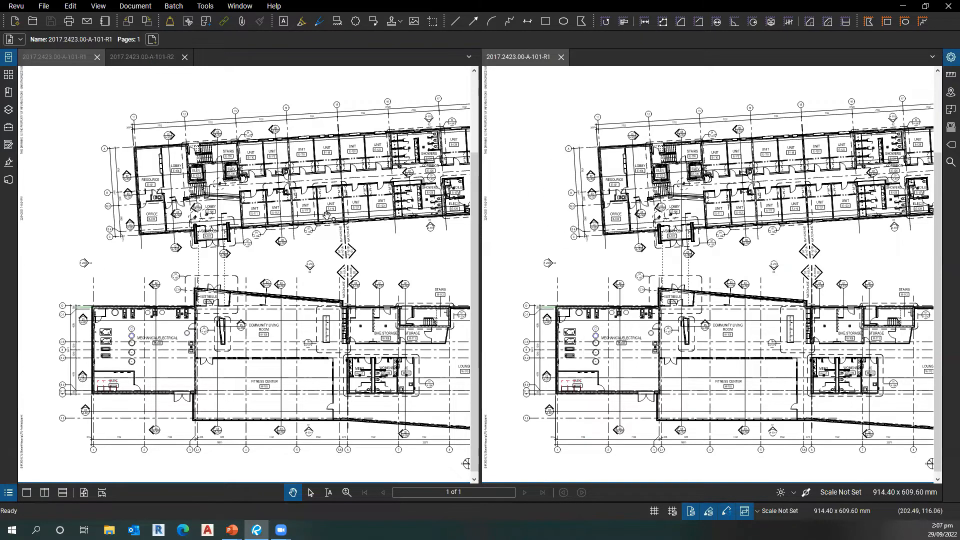
pyautogui.click(152, 59)
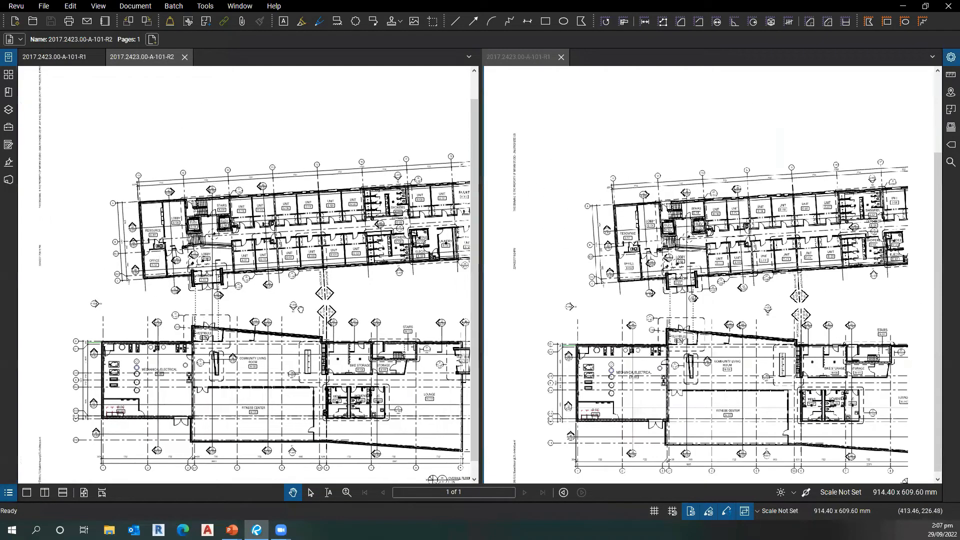
# Step: Examine the stairs, elevators, lobby, resource and office areas in both revisions using the side-by-side views
pyautogui.moveTo(301, 309); pyautogui.dragTo(209, 309)
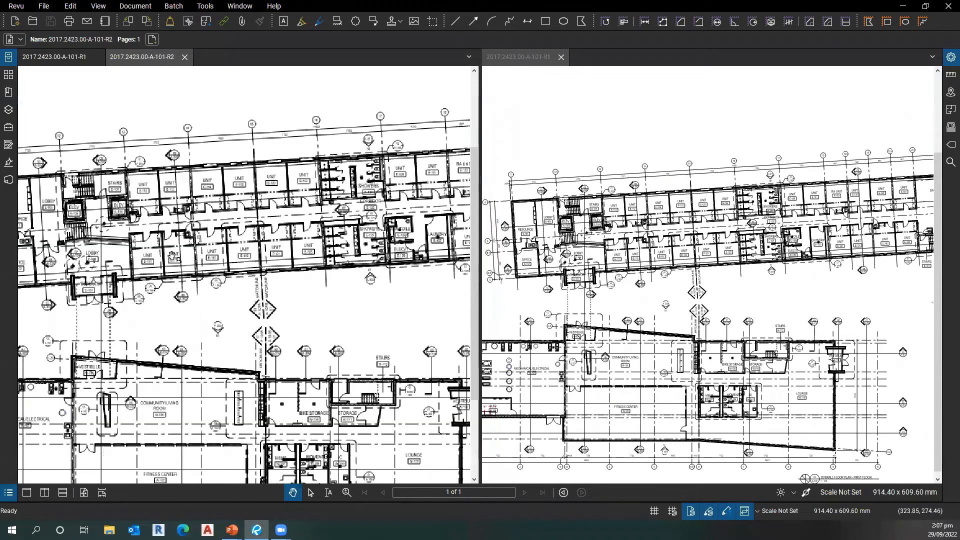
pyautogui.scroll(3, 165, 259)
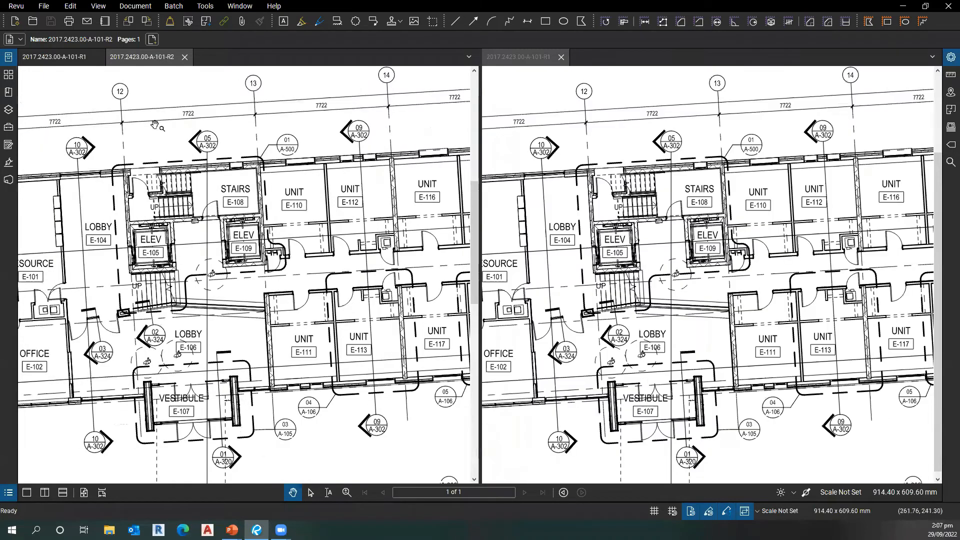
pyautogui.press('ctrl')
pyautogui.press('ctrl')
pyautogui.press('ctrl')
pyautogui.press('ctrl')
pyautogui.press('ctrl')
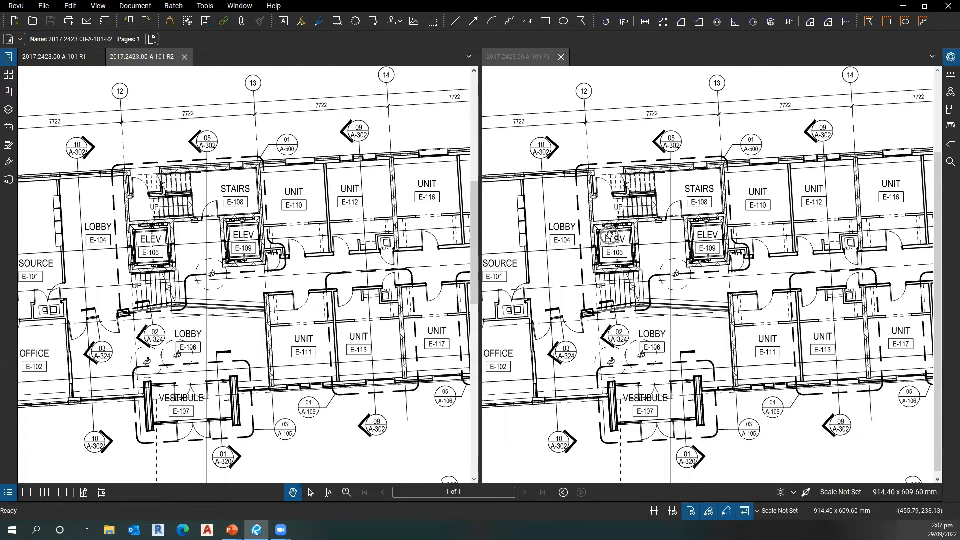
pyautogui.scroll(4, 186, 275)
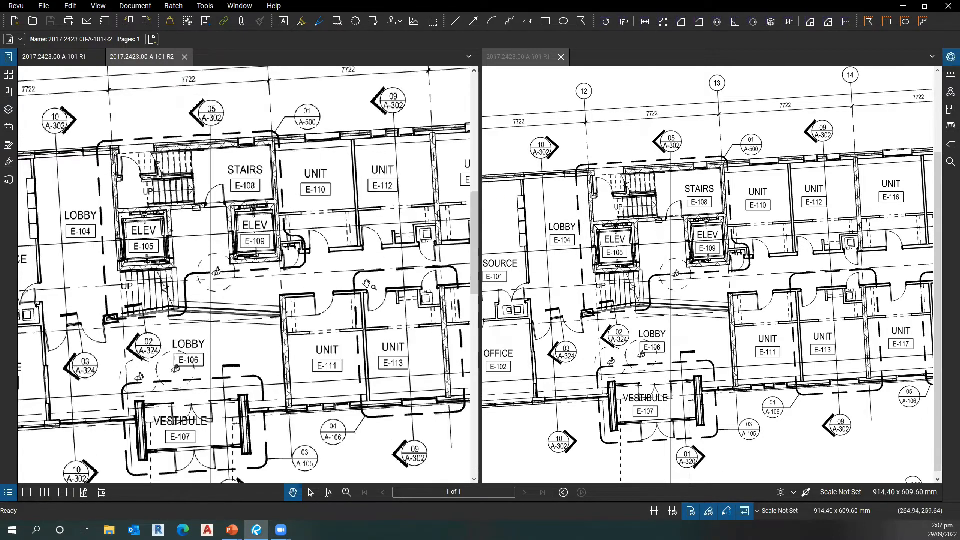
pyautogui.moveTo(149, 319); pyautogui.dragTo(405, 292)
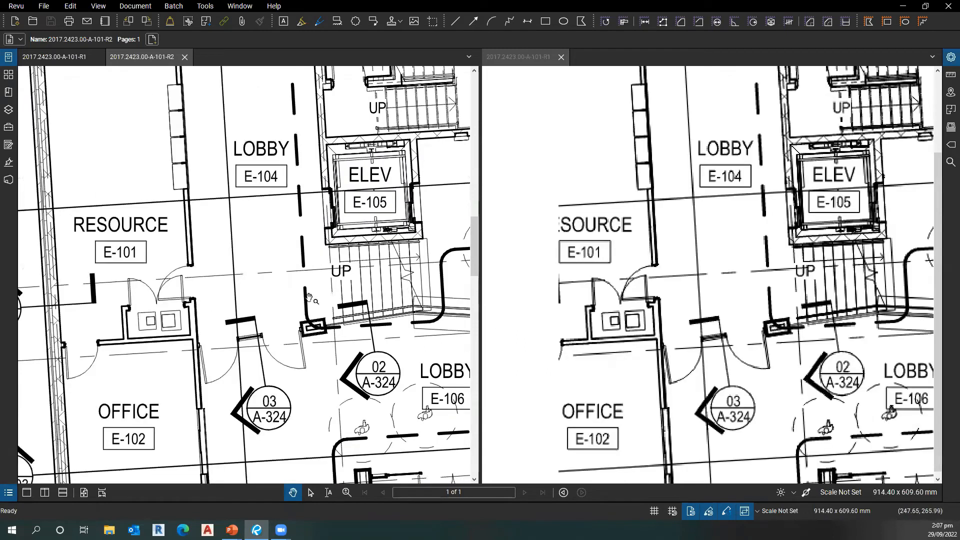
pyautogui.moveTo(319, 277); pyautogui.dragTo(117, 276)
# Step: Inspect the units, matchline, storage rooms and lounge in both revisions side by side
pyautogui.moveTo(450, 266)
pyautogui.mouseDown()
pyautogui.moveTo(379, 266)
pyautogui.moveTo(28, 149)
pyautogui.mouseUp()
pyautogui.scroll(-6, 338, 284)
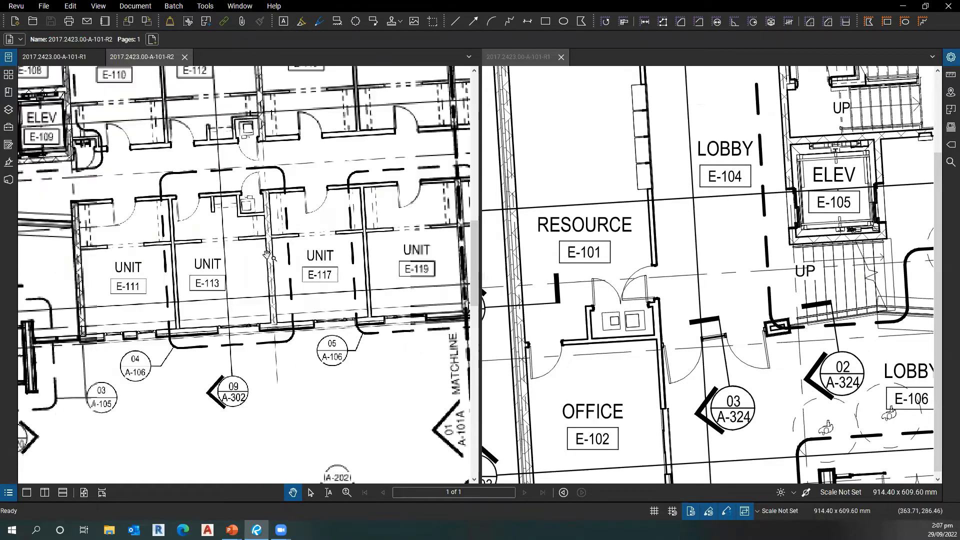
pyautogui.scroll(6, 376, 307)
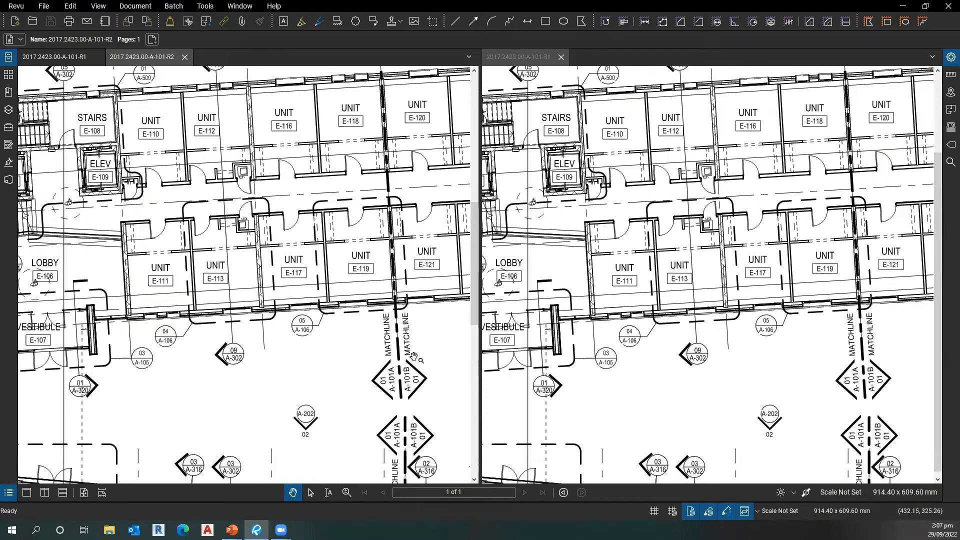
pyautogui.moveTo(447, 403); pyautogui.dragTo(344, 359)
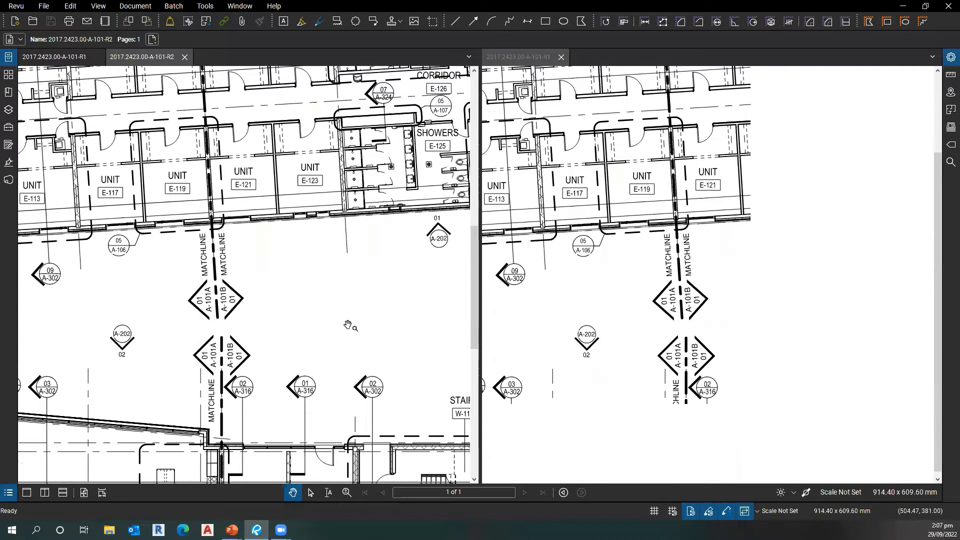
pyautogui.scroll(-3, 347, 325)
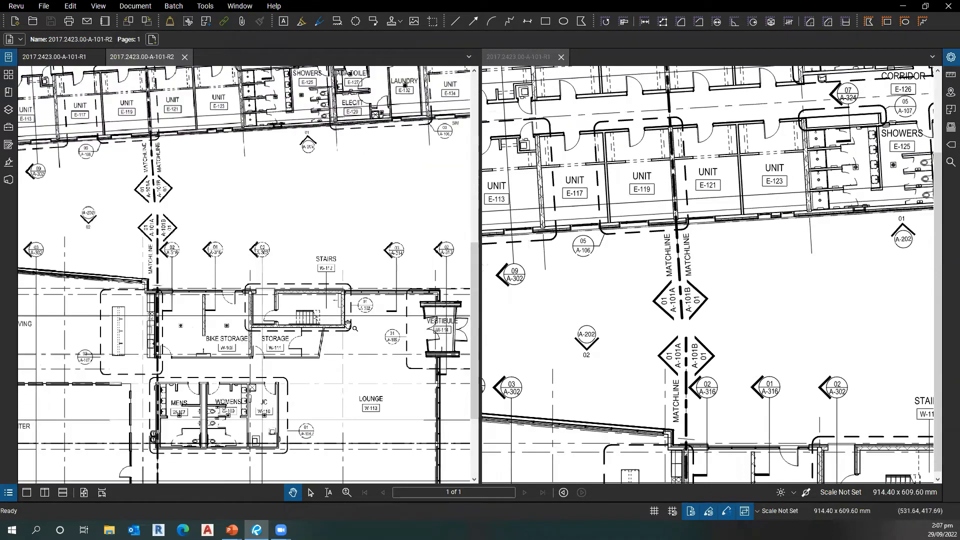
pyautogui.moveTo(348, 325); pyautogui.dragTo(179, 205)
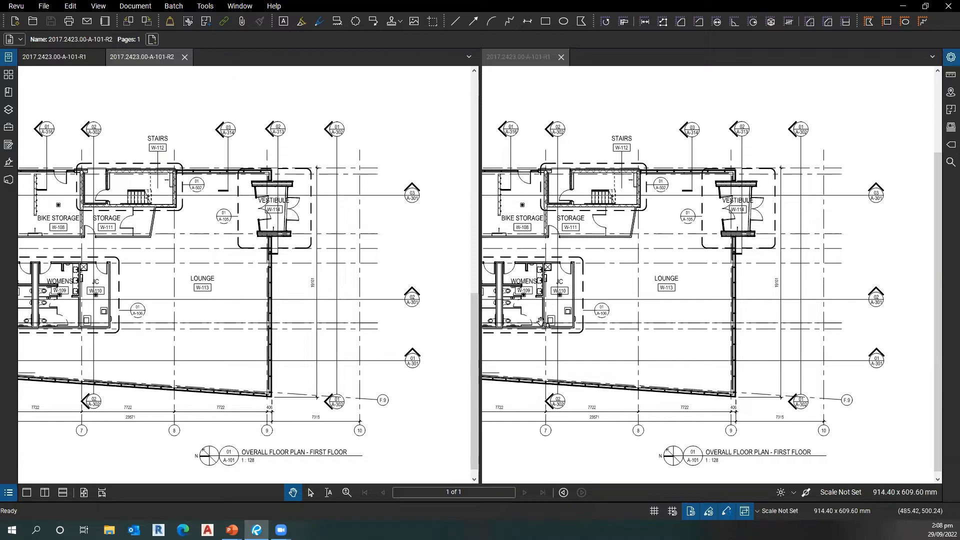
# Step: Close the split R1 view and flip between the full-size R2 and R1 plans to compare them, ending on R1
pyautogui.click(561, 57)
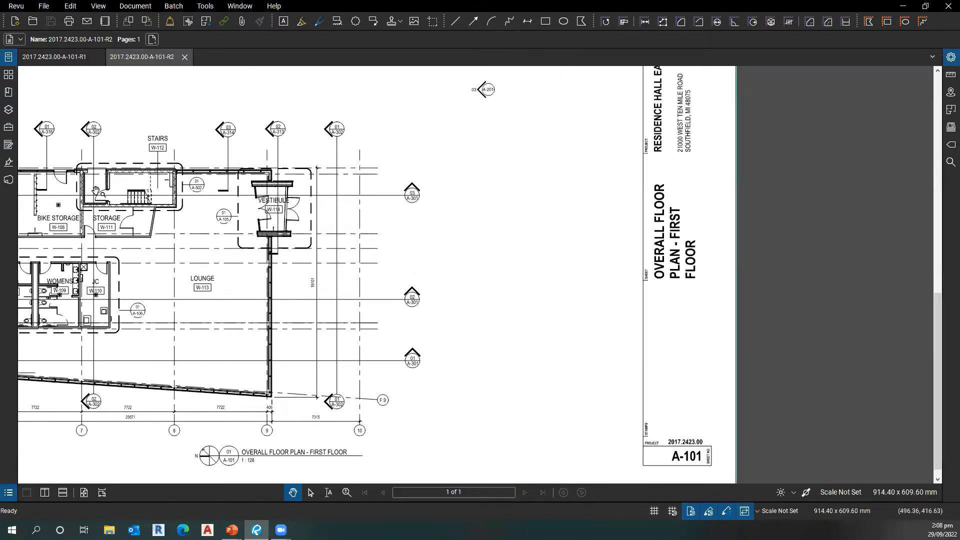
pyautogui.moveTo(205, 209); pyautogui.dragTo(402, 218)
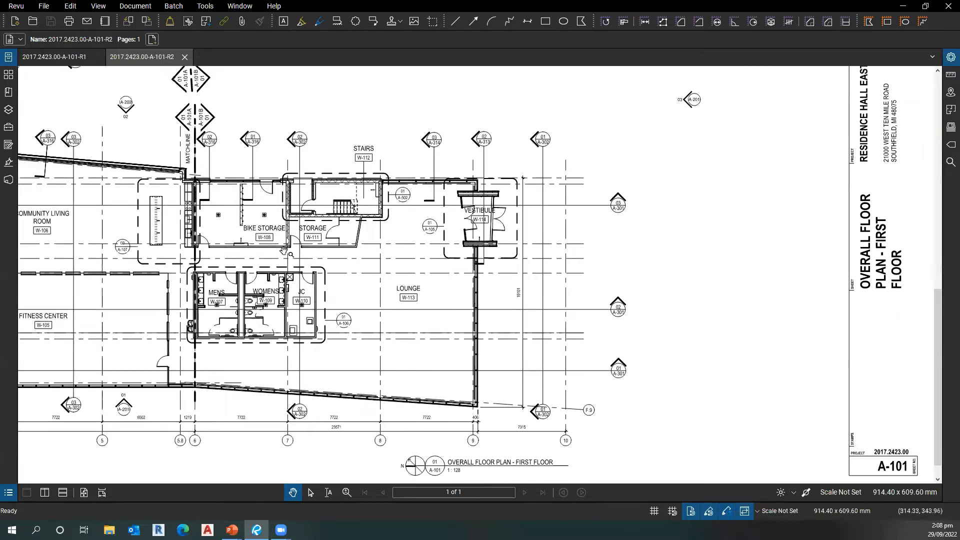
pyautogui.hotkey('ctrl', 'Tab')
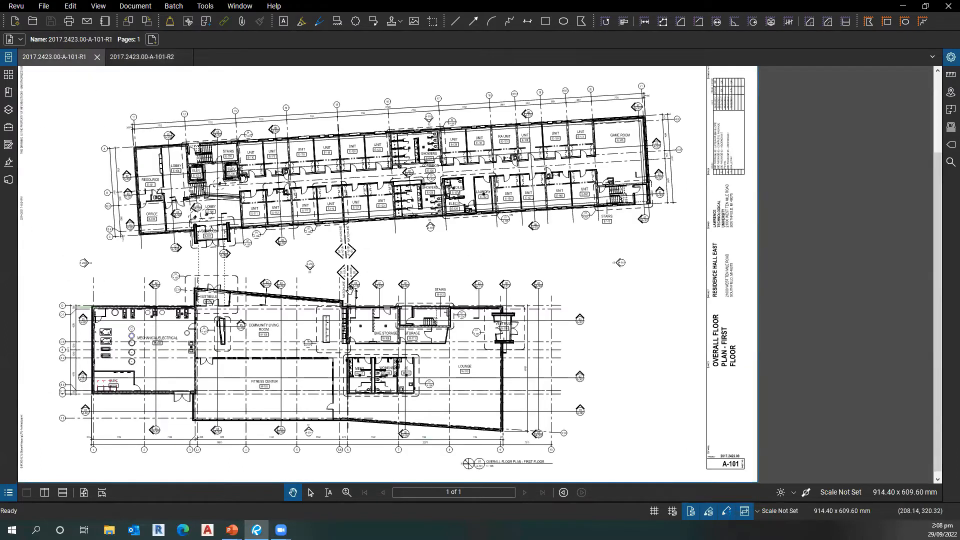
pyautogui.scroll(-4, 350, 288)
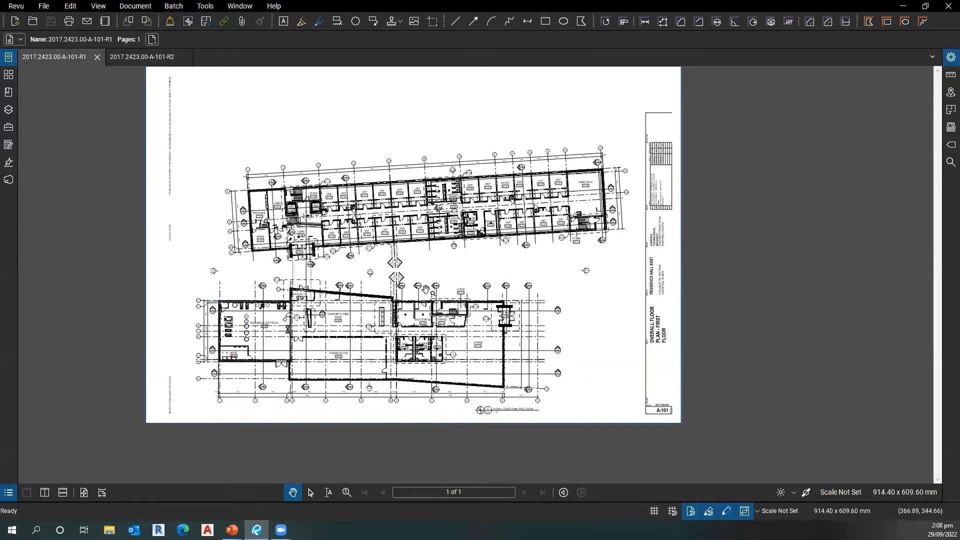
pyautogui.hotkey('ctrl', 'Tab')
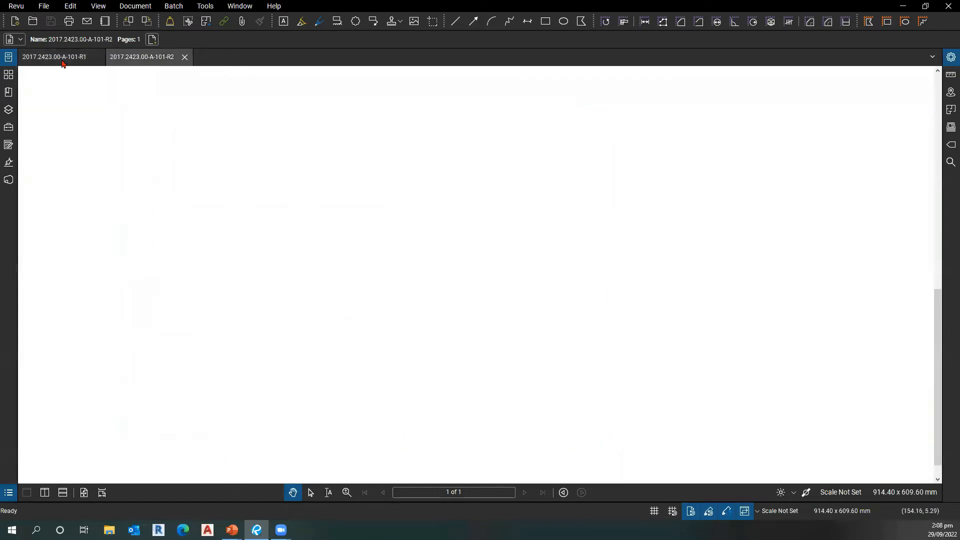
pyautogui.hotkey('ctrl', 'Tab')
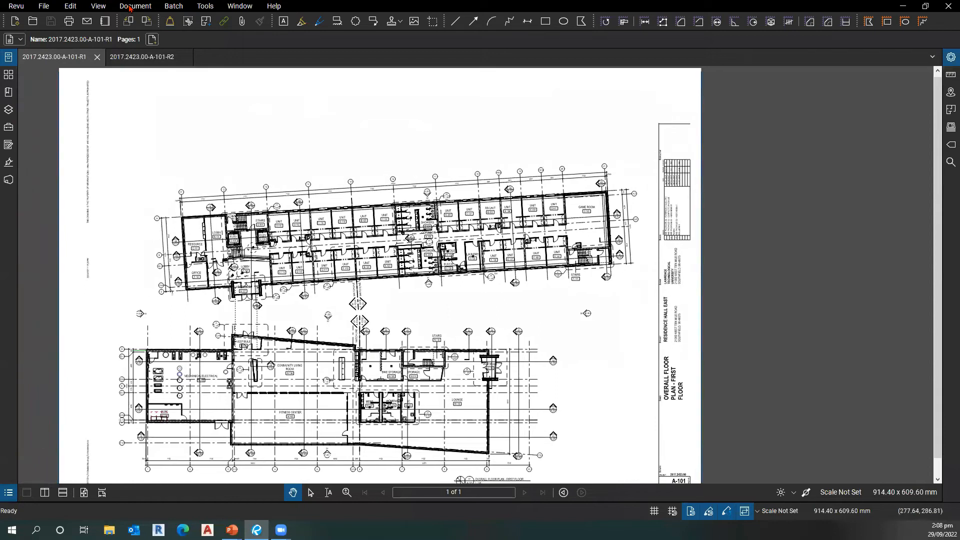
# Step: Start Compare Documents for the R1 and R2 plans, review the advanced comparison options and accept them unchanged
pyautogui.click(129, 7)
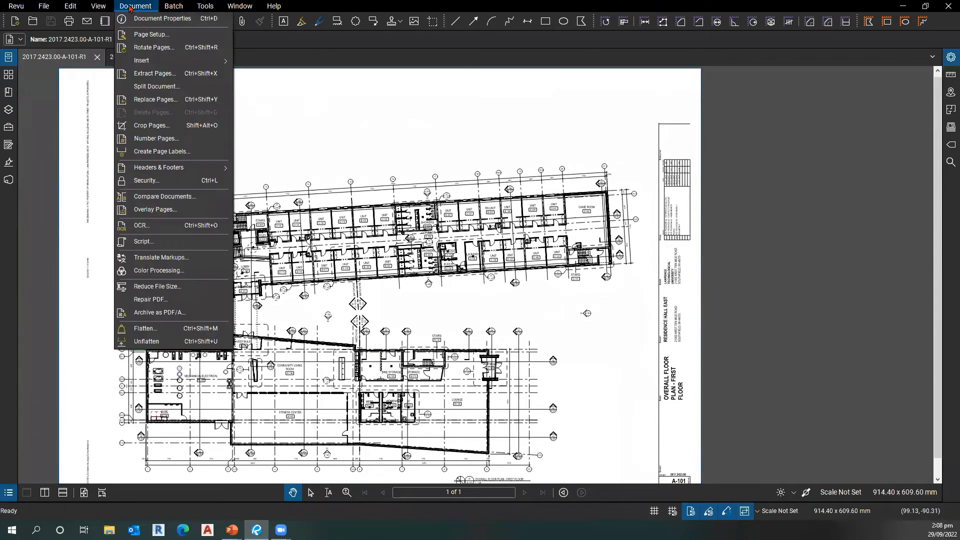
pyautogui.click(203, 199)
pyautogui.click(190, 200)
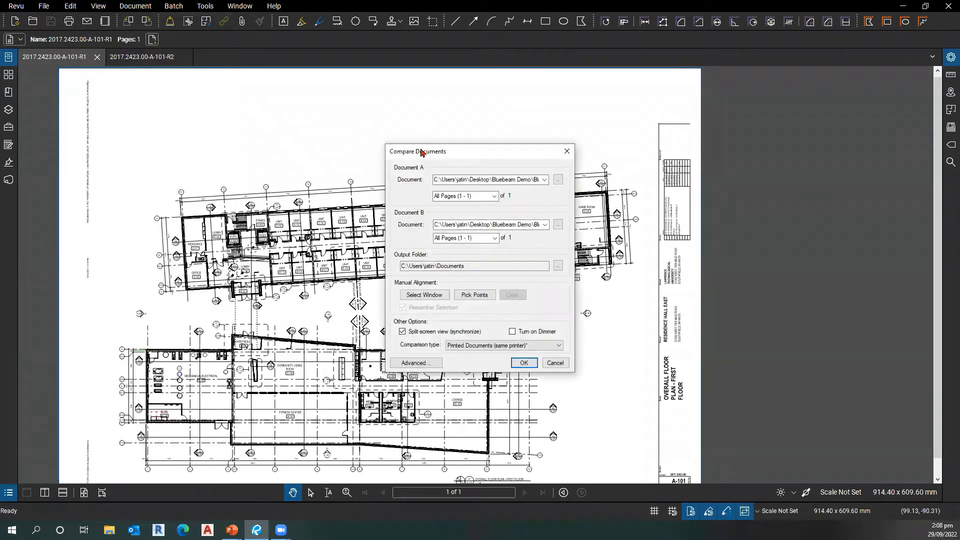
pyautogui.moveTo(421, 153); pyautogui.dragTo(222, 128)
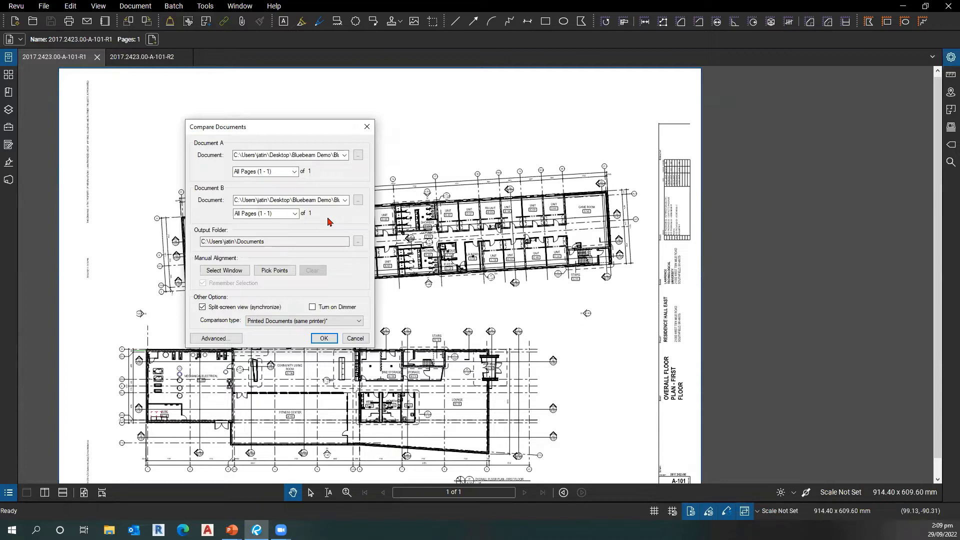
pyautogui.click(229, 340)
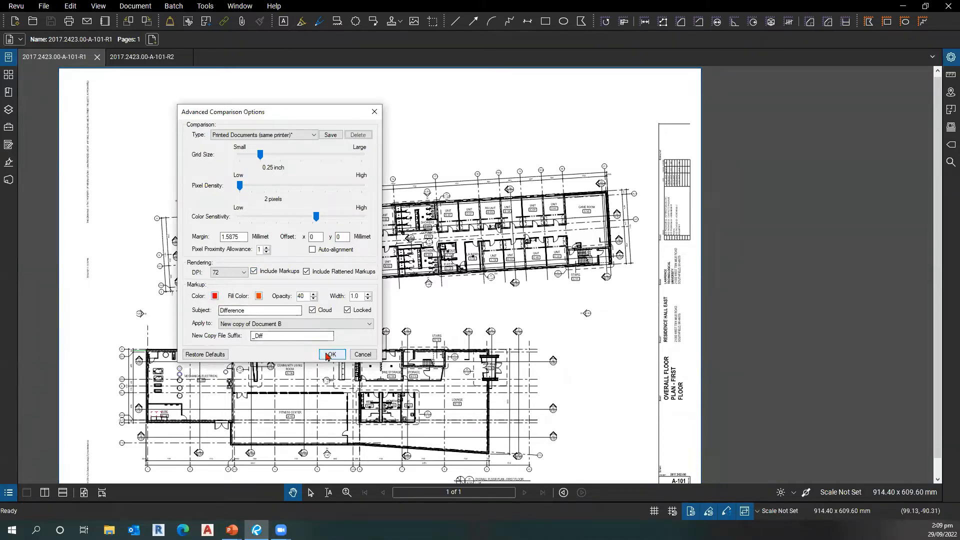
pyautogui.press('Return')
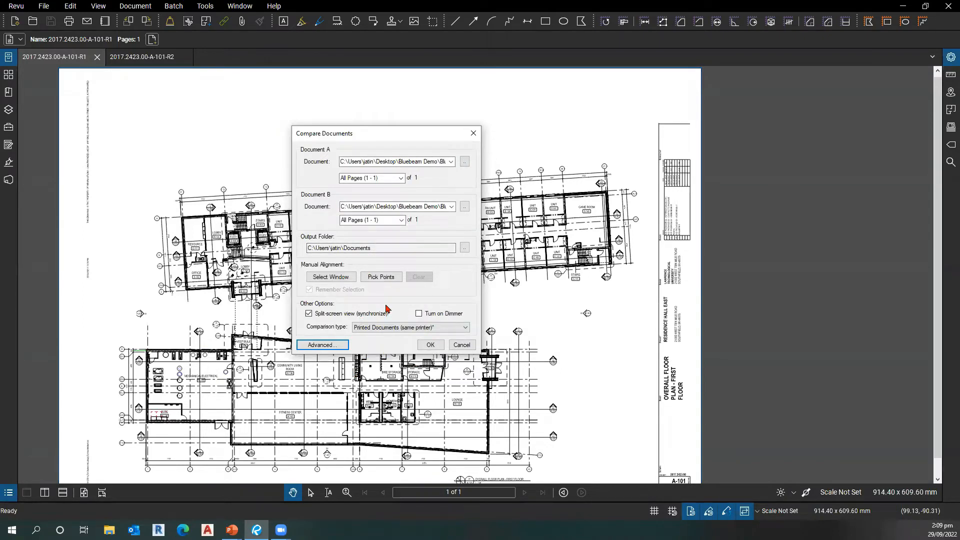
# Step: Run the comparison of the R1 and R2 plans with the synchronized split-screen view enabled
pyautogui.click(429, 345)
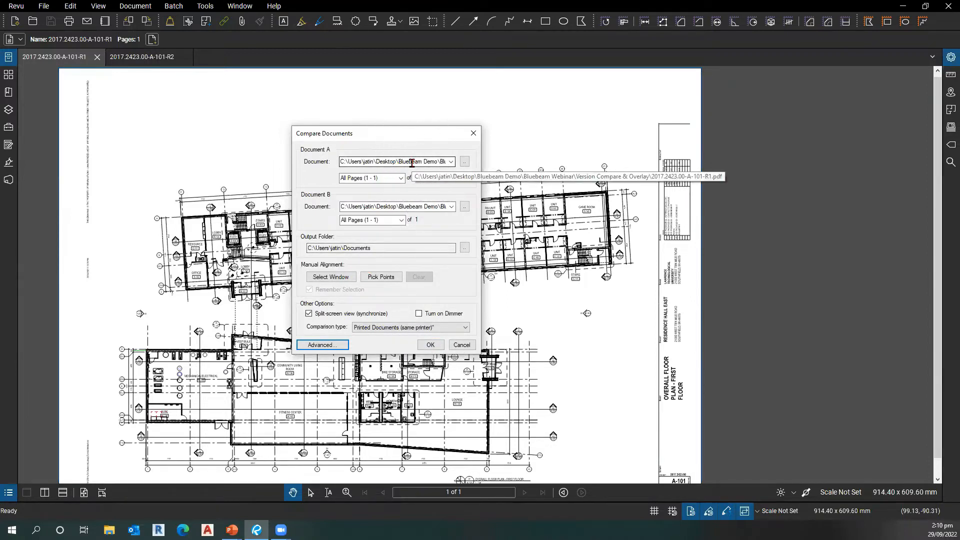
pyautogui.click(412, 208)
pyautogui.click(429, 345)
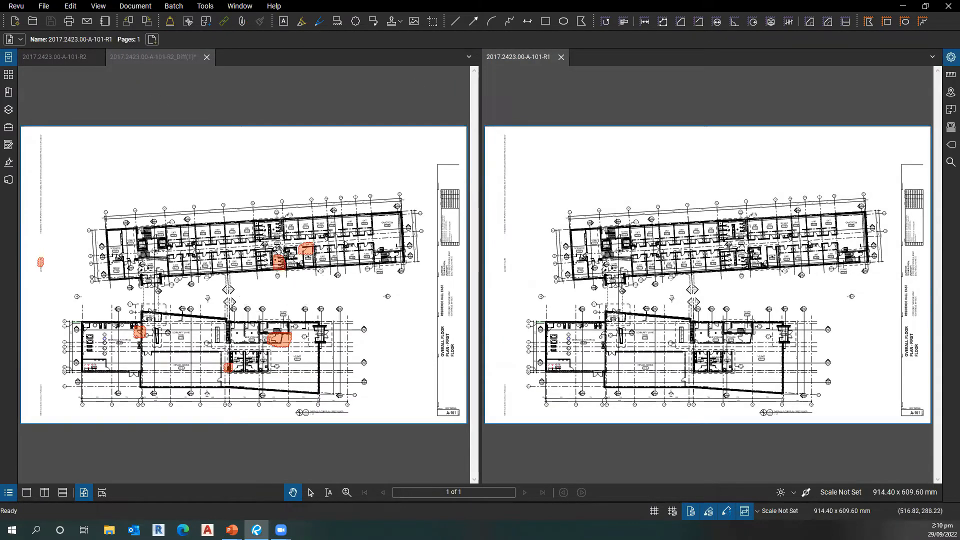
# Step: Examine the clouded differences at Showers E-125 and Laundry E-132 against the R1 plan side by side
pyautogui.scroll(2, 276, 264)
pyautogui.scroll(4, 256, 249)
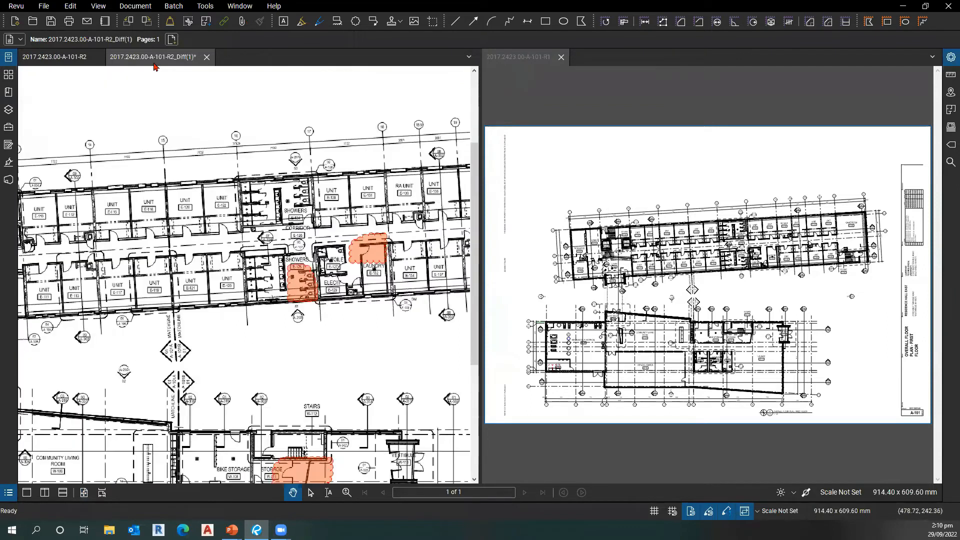
pyautogui.click(170, 66)
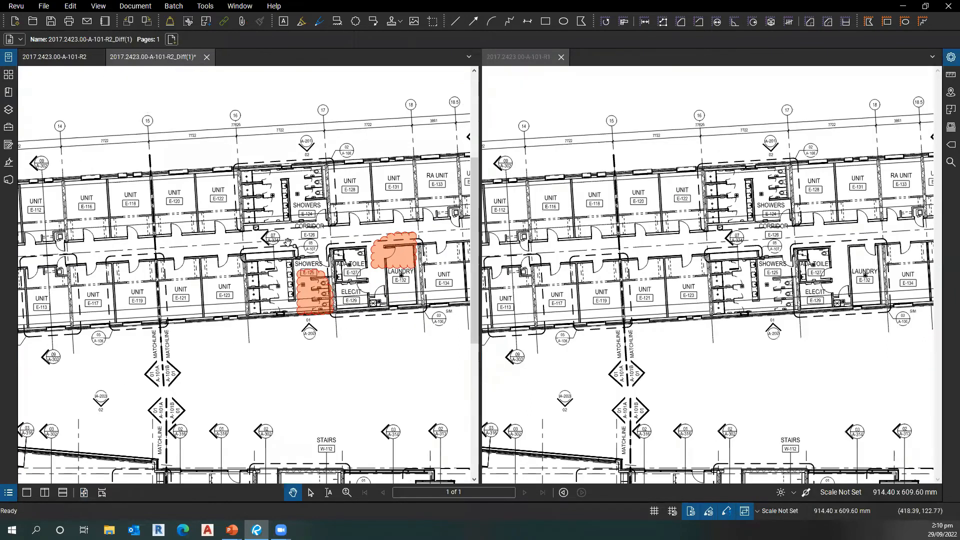
pyautogui.moveTo(383, 281); pyautogui.dragTo(315, 275)
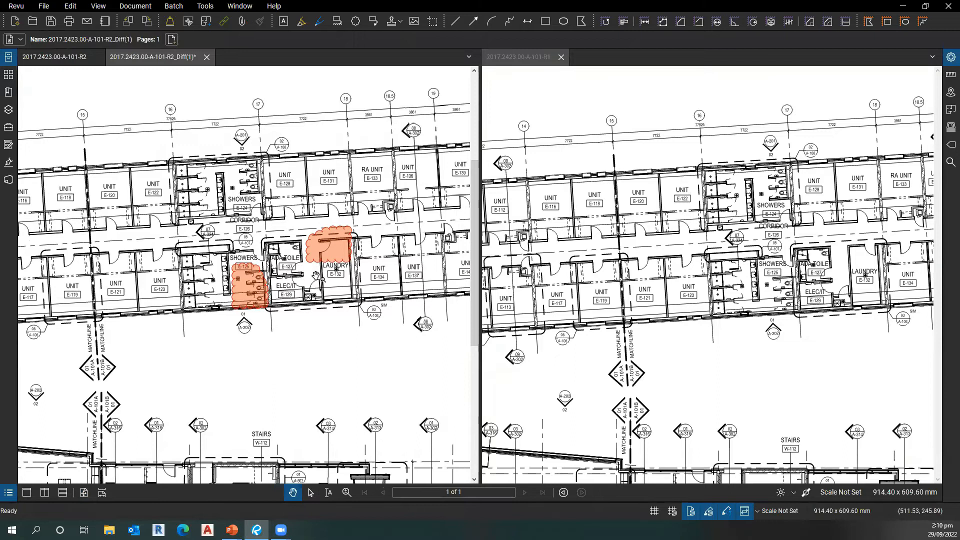
pyautogui.scroll(2, 340, 244)
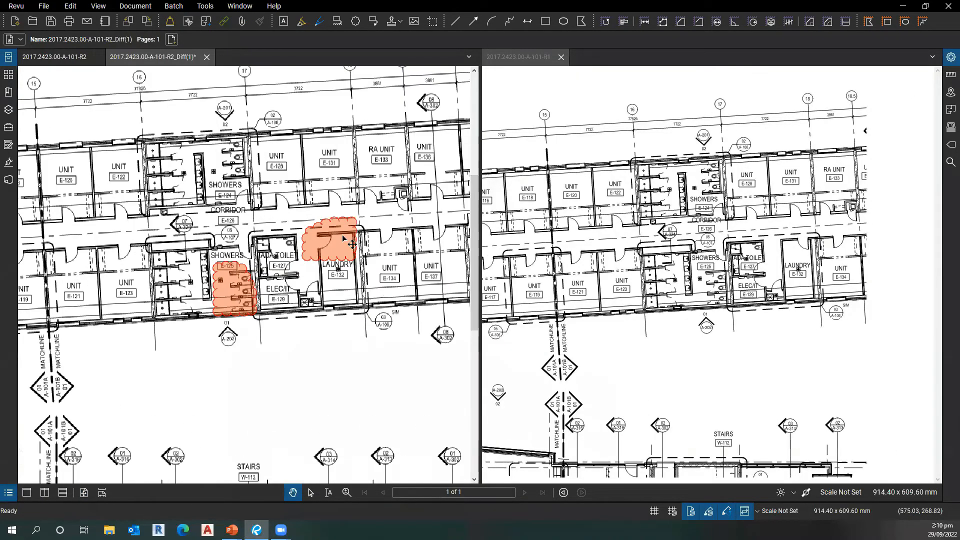
pyautogui.scroll(3, 349, 249)
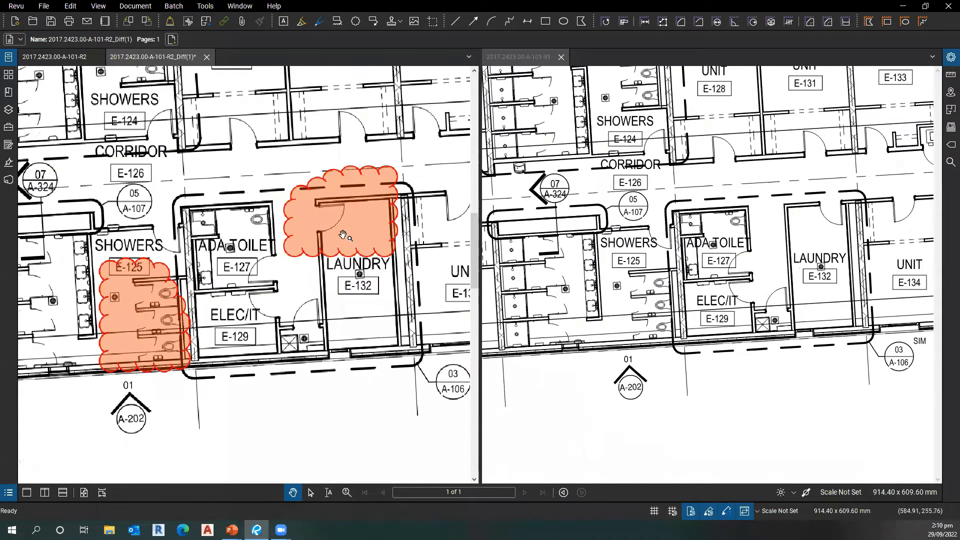
pyautogui.scroll(1, 330, 230)
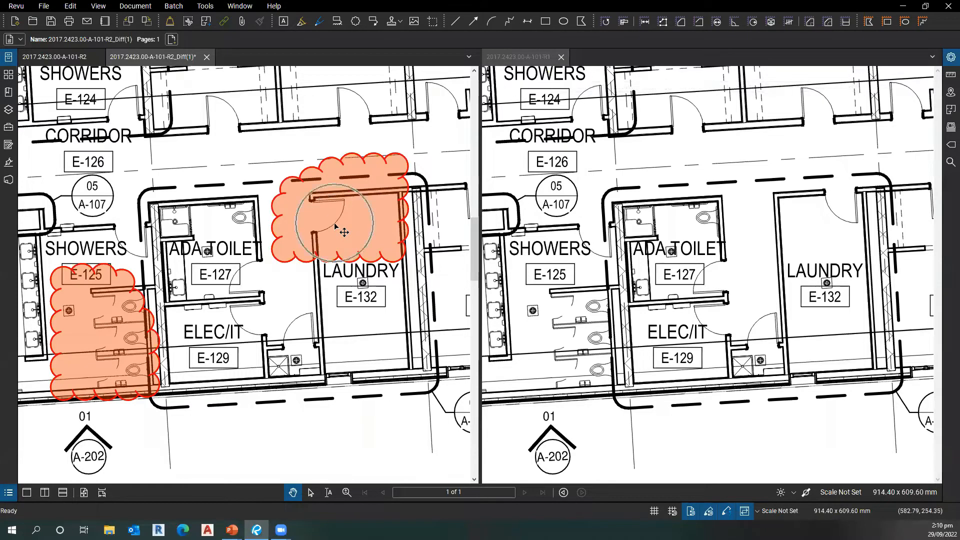
pyautogui.moveTo(255, 347)
pyautogui.mouseDown()
pyautogui.moveTo(466, 259)
pyautogui.moveTo(355, 302)
pyautogui.moveTo(240, 370)
pyautogui.moveTo(312, 363)
pyautogui.moveTo(347, 328)
pyautogui.moveTo(286, 318)
pyautogui.moveTo(217, 229)
pyautogui.moveTo(303, 126)
pyautogui.mouseUp()
pyautogui.scroll(-10, 216, 230)
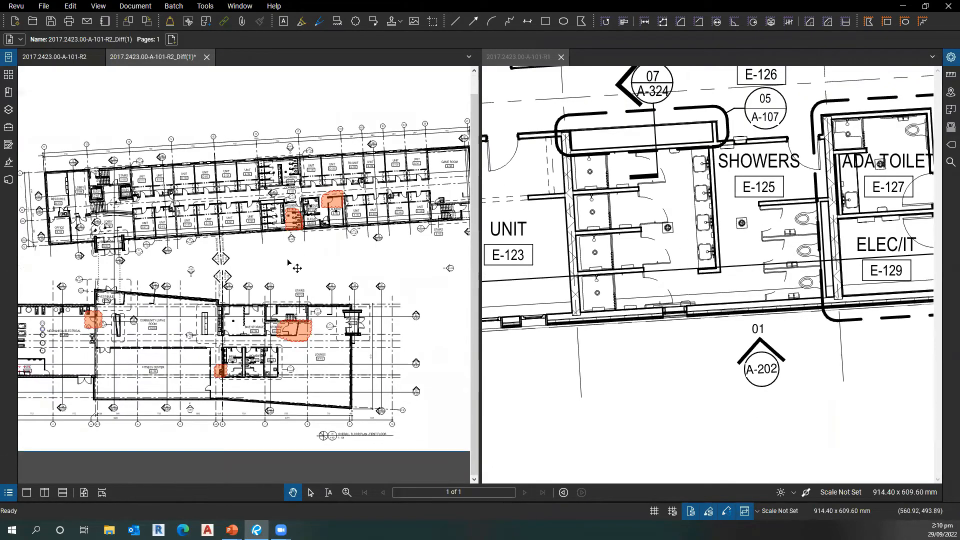
# Step: Inspect the clouded difference between the Fitness Center and Mens W-107 against the same area of R1
pyautogui.scroll(10, 310, 358)
pyautogui.moveTo(212, 459); pyautogui.dragTo(450, 263)
pyautogui.scroll(-3, 251, 275)
pyautogui.moveTo(137, 294); pyautogui.dragTo(309, 320)
pyautogui.scroll(5, 309, 320)
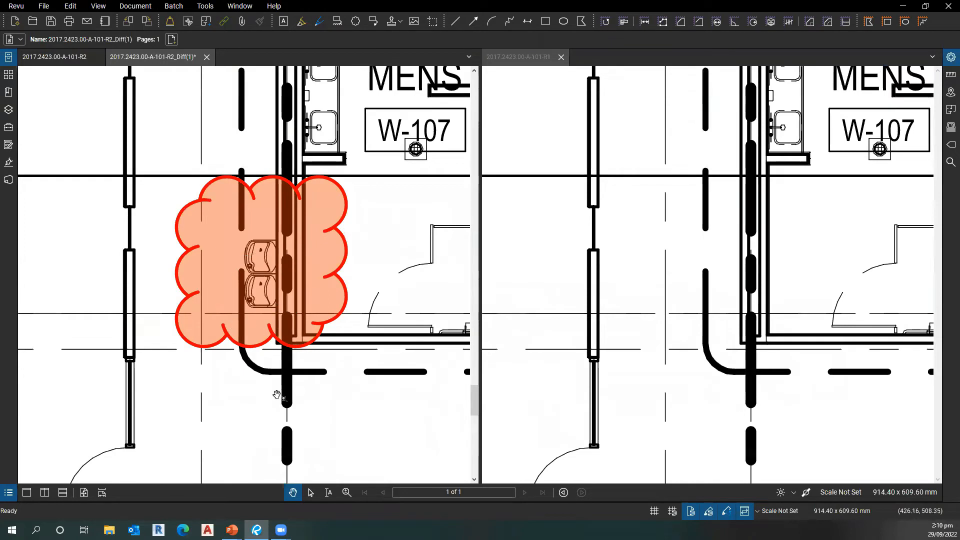
pyautogui.moveTo(279, 393); pyautogui.dragTo(346, 352)
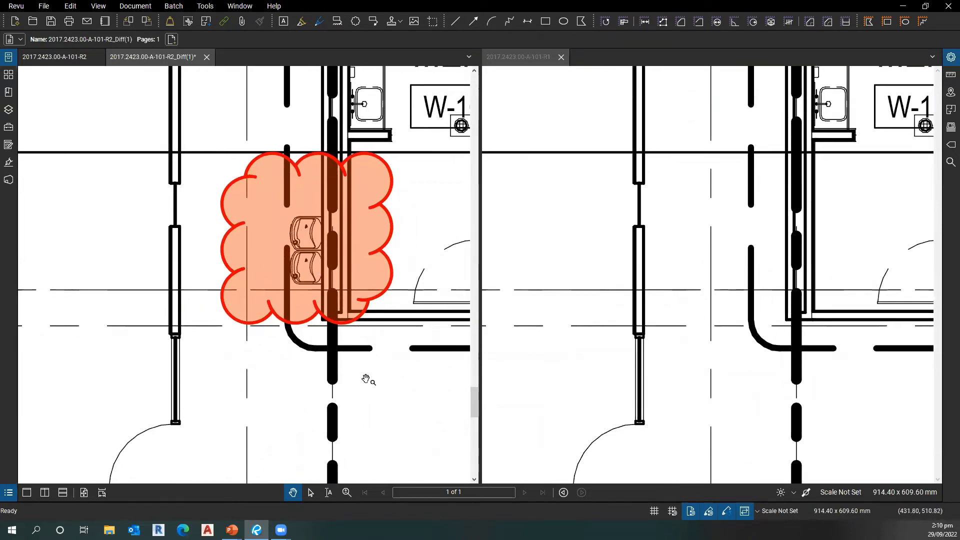
pyautogui.click(375, 284)
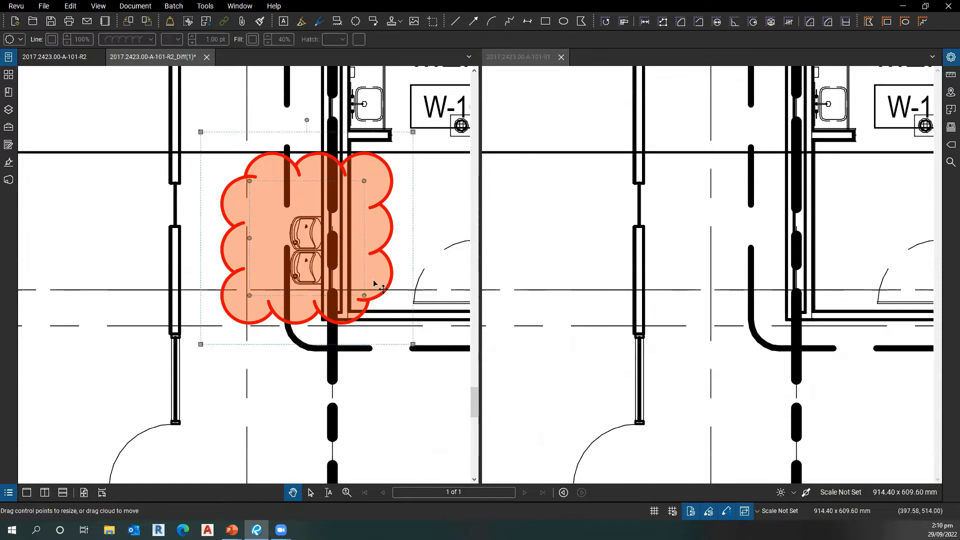
pyautogui.click(357, 409)
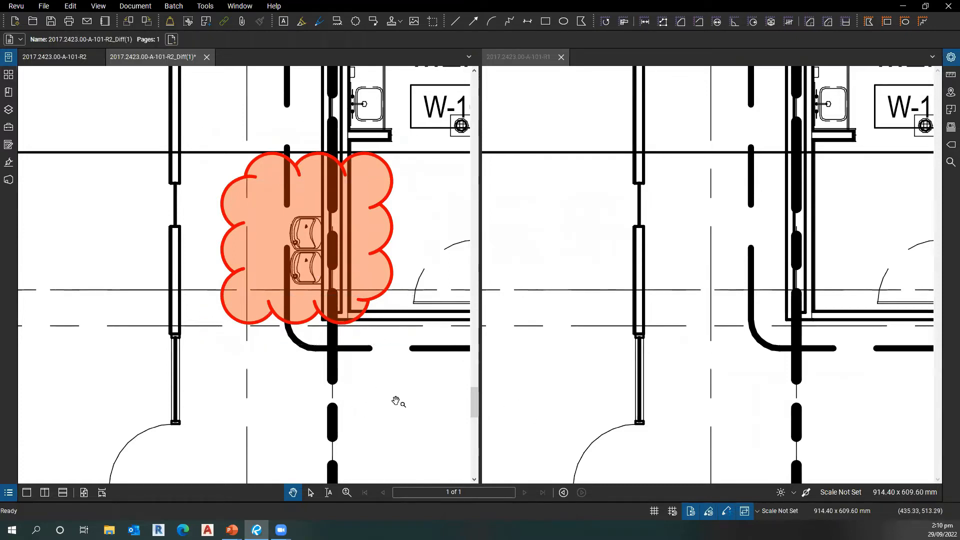
pyautogui.scroll(-5, 380, 407)
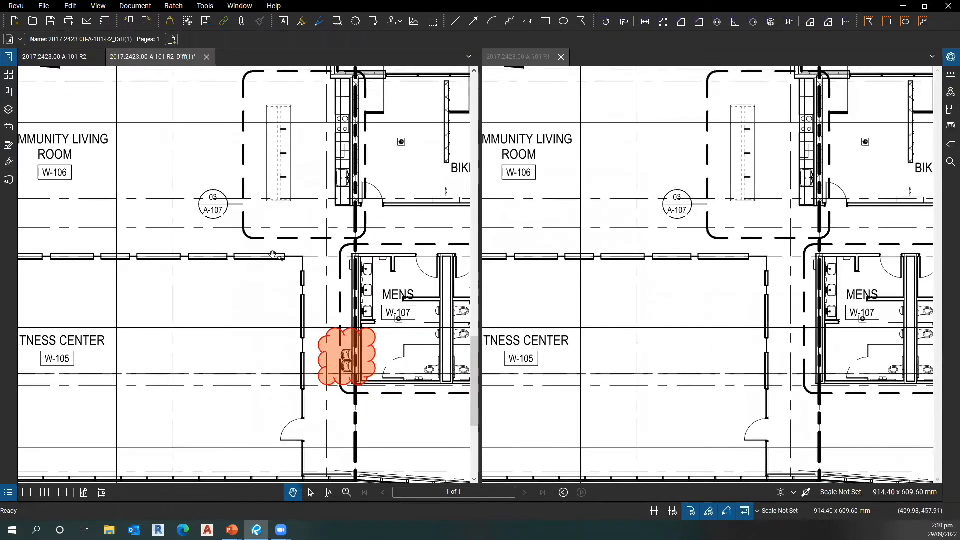
pyautogui.moveTo(277, 240); pyautogui.dragTo(290, 199)
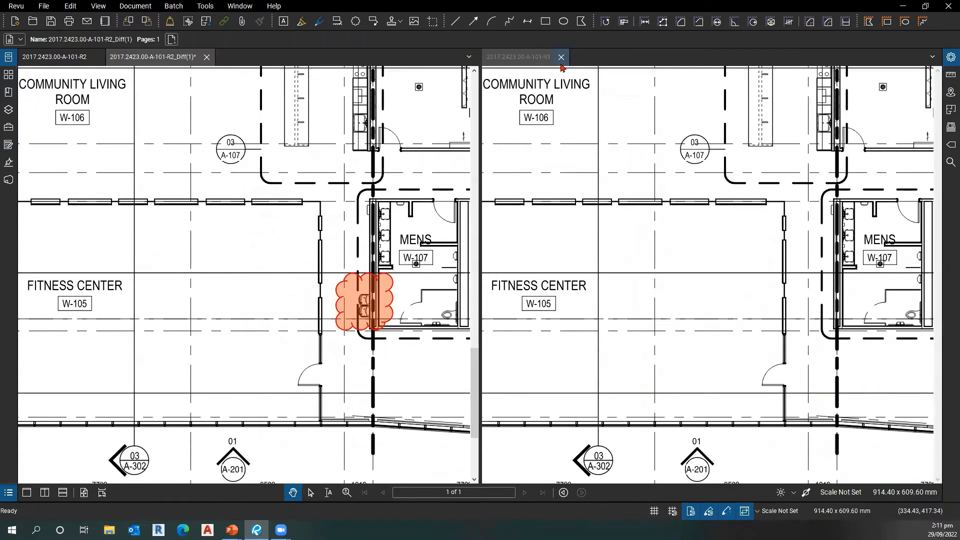
# Step: Close the split R1 view and show the Markups List for the comparison result
pyautogui.click(561, 56)
pyautogui.moveTo(508, 296); pyautogui.dragTo(537, 265)
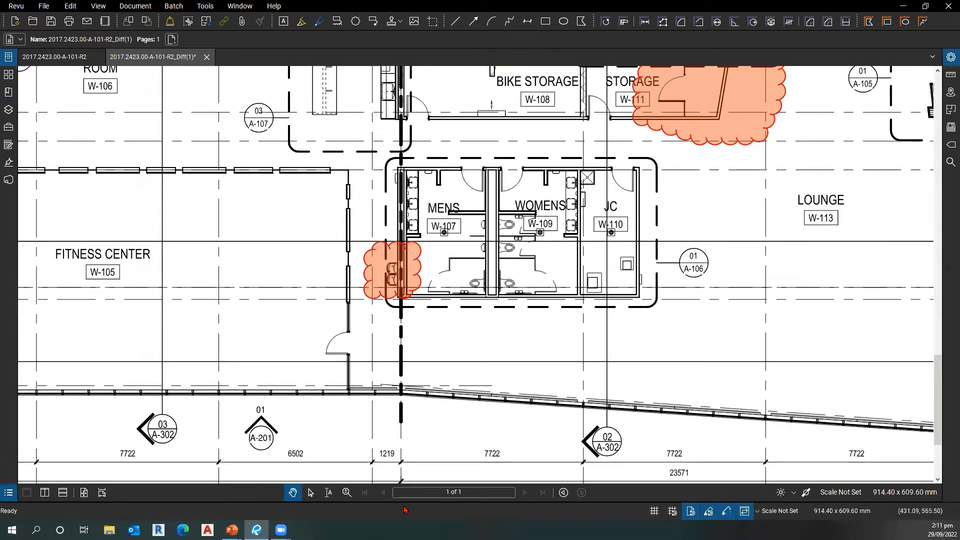
pyautogui.press('ctrl')
pyautogui.press('ctrl')
pyautogui.press('ctrl')
pyautogui.press('ctrl')
pyautogui.press('ctrl')
pyautogui.doubleClick(413, 501)
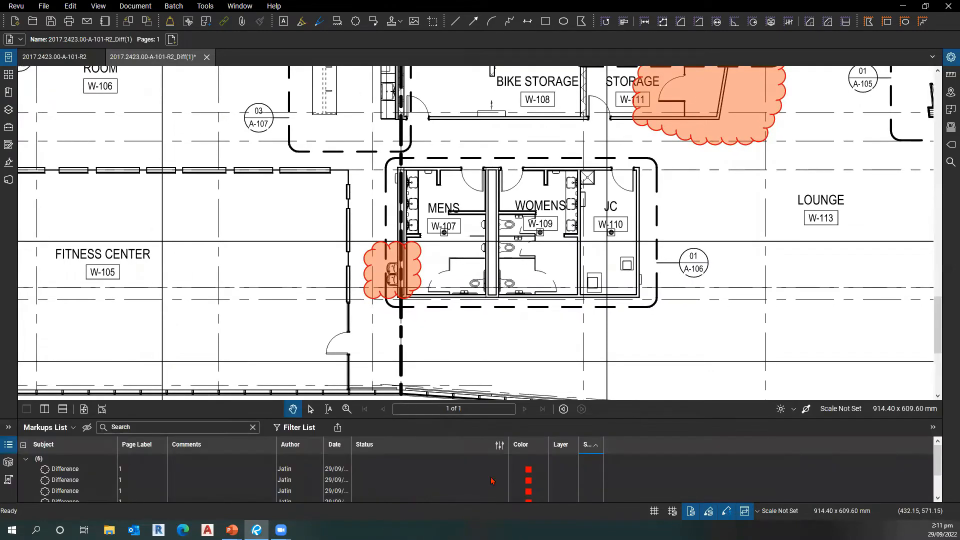
pyautogui.press('ctrl')
pyautogui.press('ctrl')
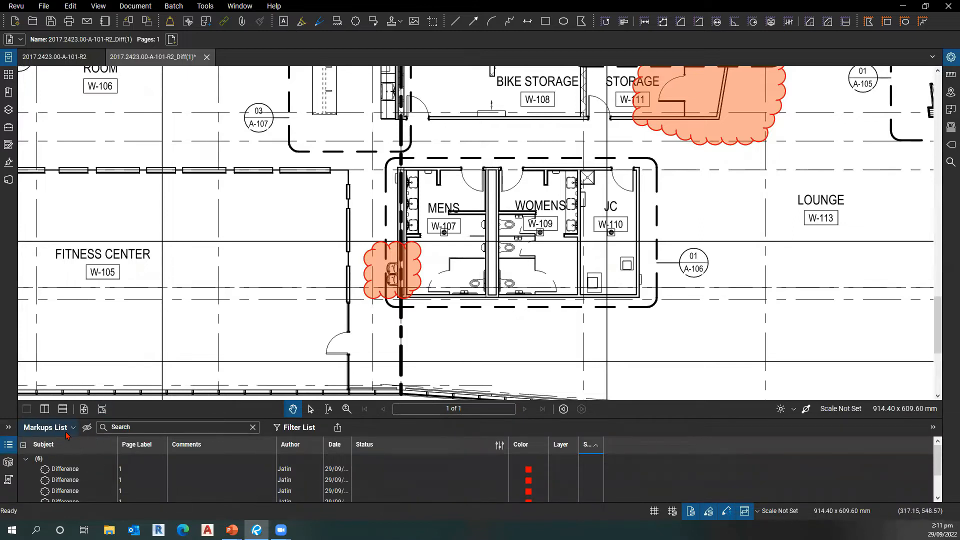
# Step: Go through the Difference entries in the Markups List to locate each cloud on the plan, including Showers E-125
pyautogui.click(74, 483)
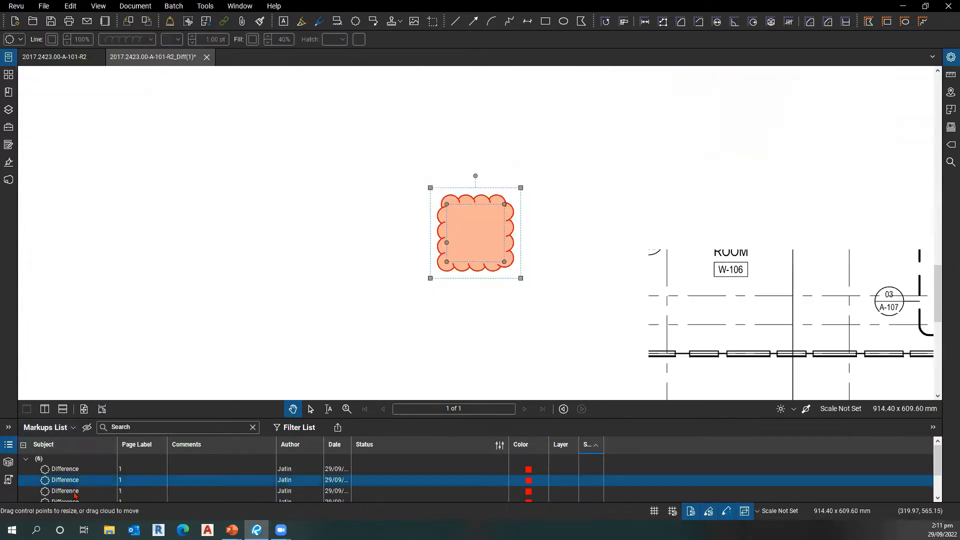
pyautogui.click(188, 490)
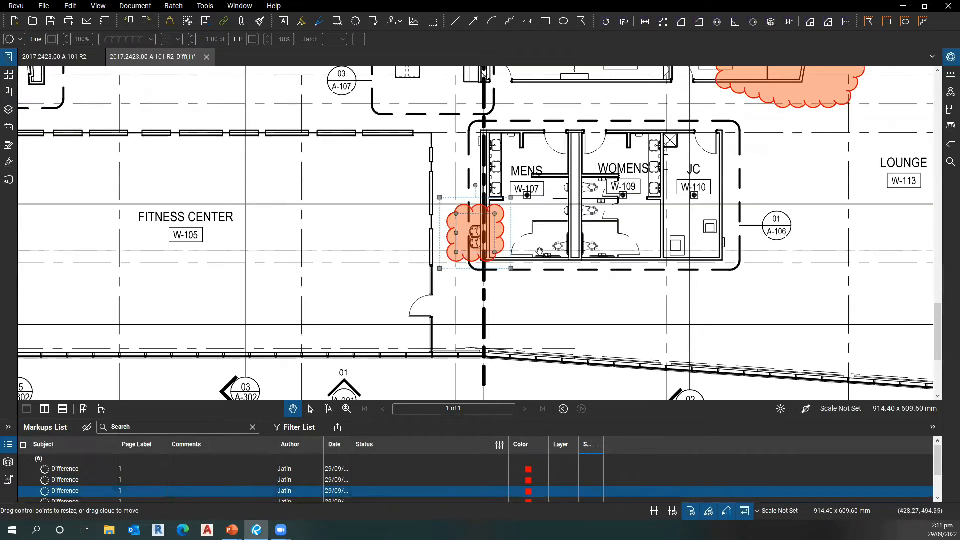
pyautogui.press('Down')
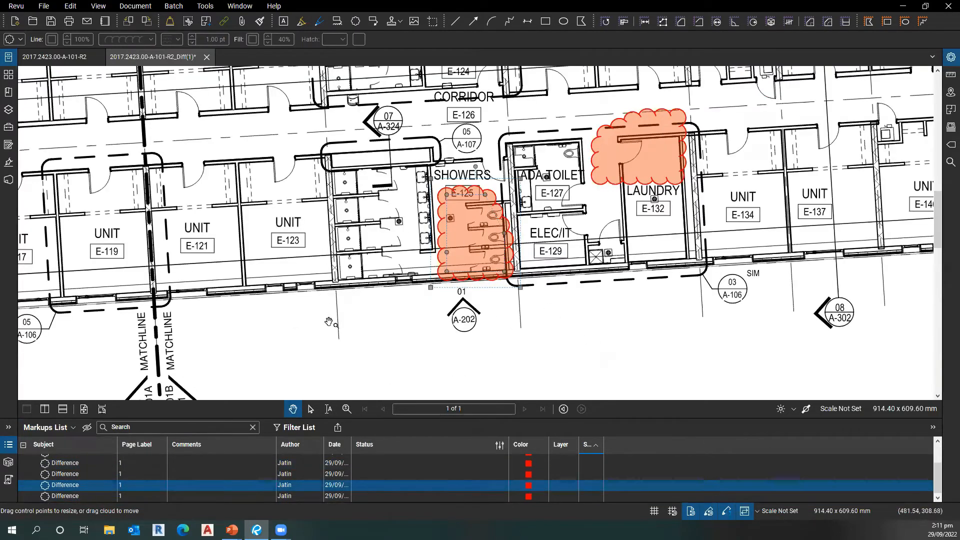
pyautogui.moveTo(332, 362); pyautogui.dragTo(309, 369)
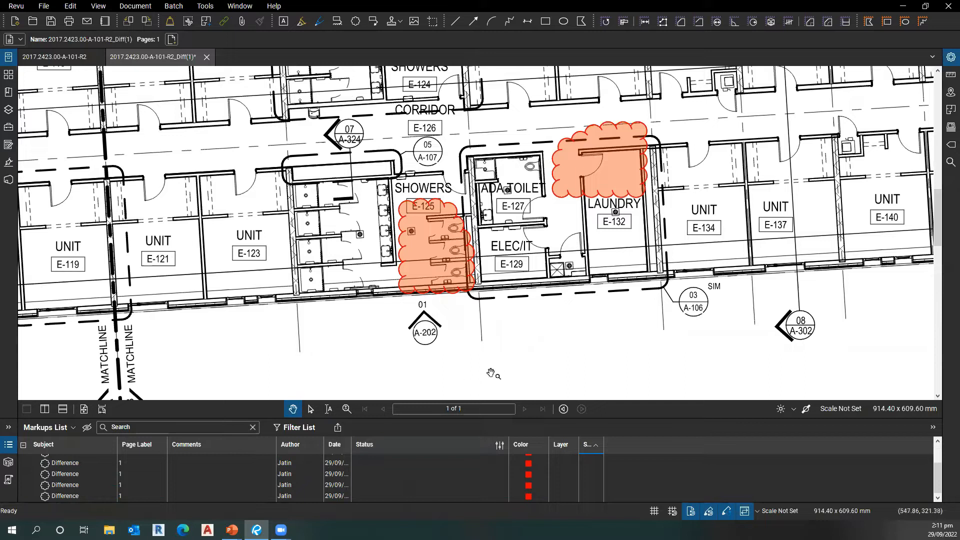
# Step: Create a PDF markup summary of the differences, appended and hyperlinked to the current PDF
pyautogui.click(339, 431)
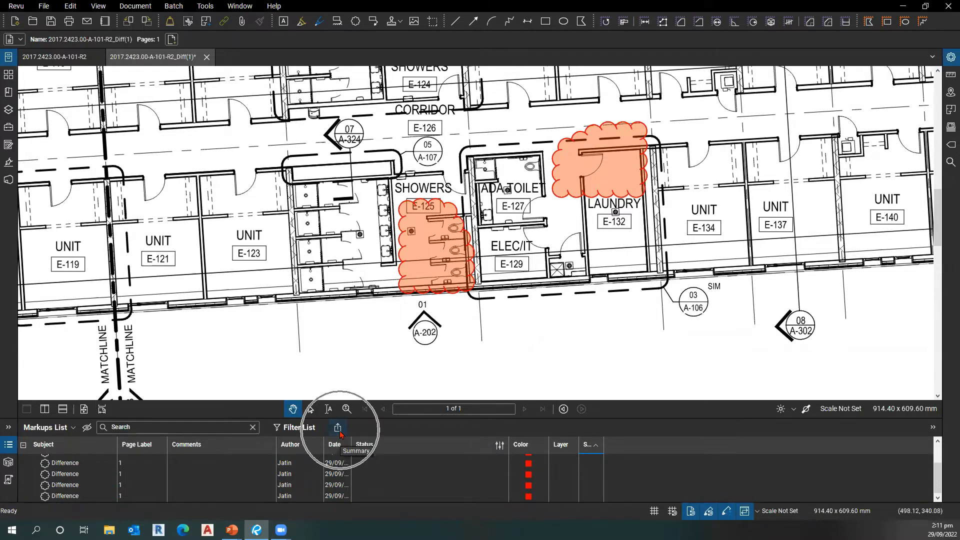
pyautogui.click(381, 472)
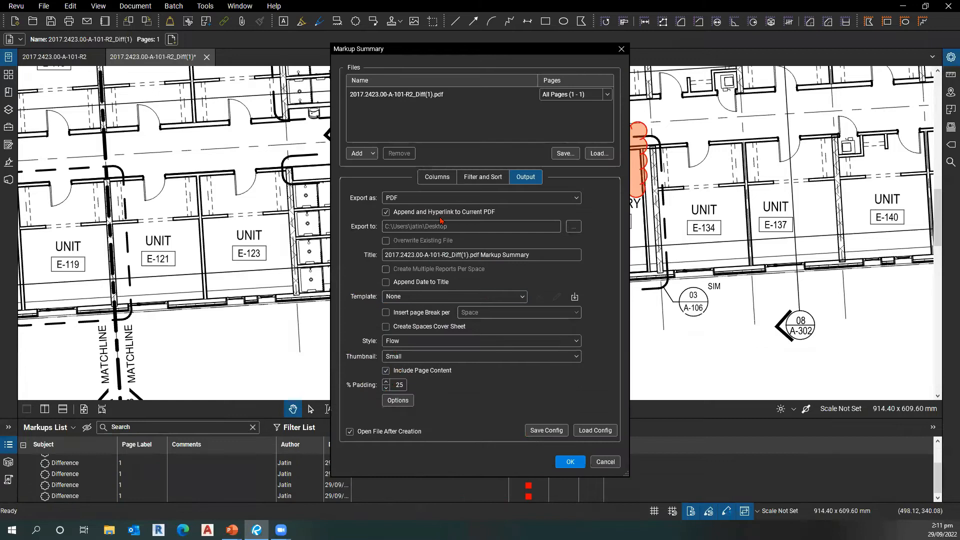
pyautogui.press('ctrl')
pyautogui.press('ctrl')
pyautogui.press('ctrl')
pyautogui.press('ctrl')
pyautogui.press('ctrl')
pyautogui.click(571, 462)
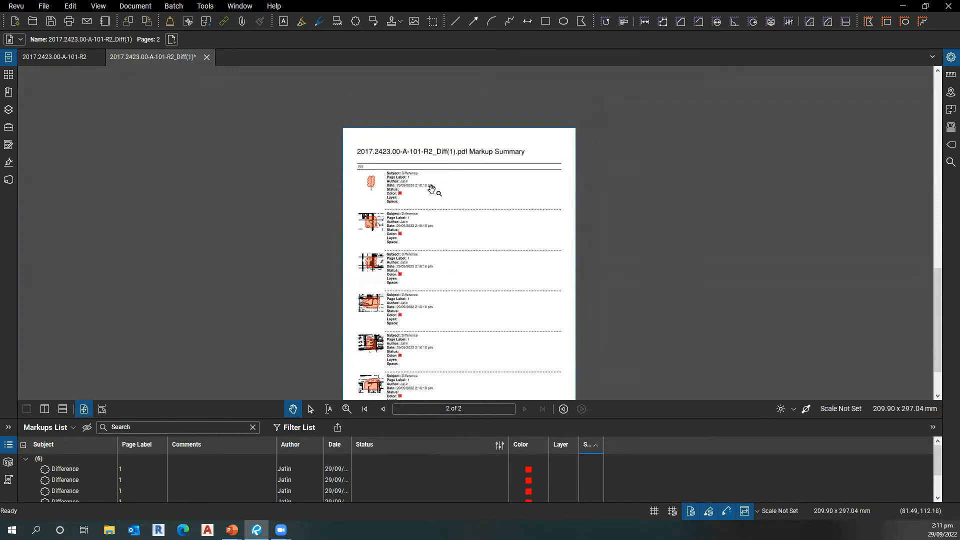
# Step: Review the difference entries on the summary page and follow the Storage W-111 thumbnail's link to the plan
pyautogui.scroll(3, 432, 189)
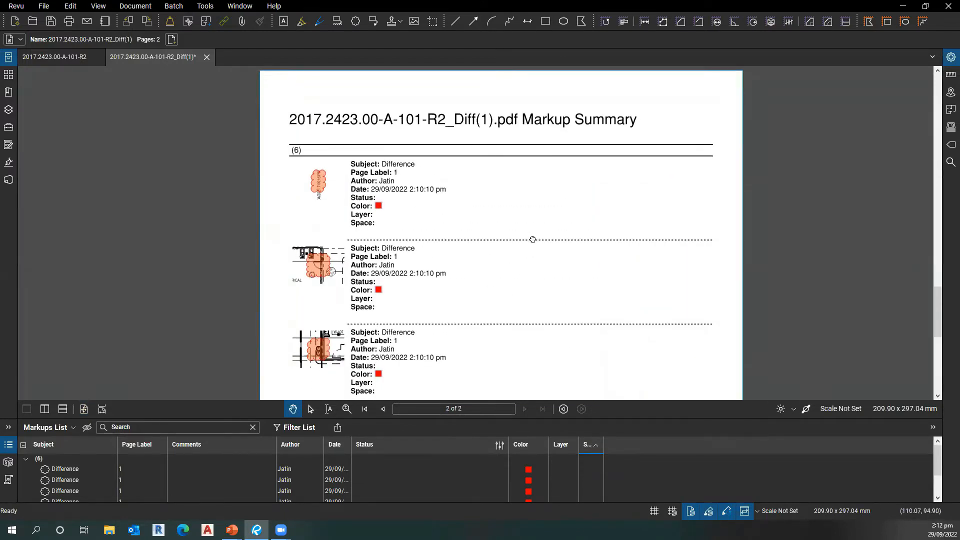
pyautogui.moveTo(533, 240); pyautogui.dragTo(551, 190)
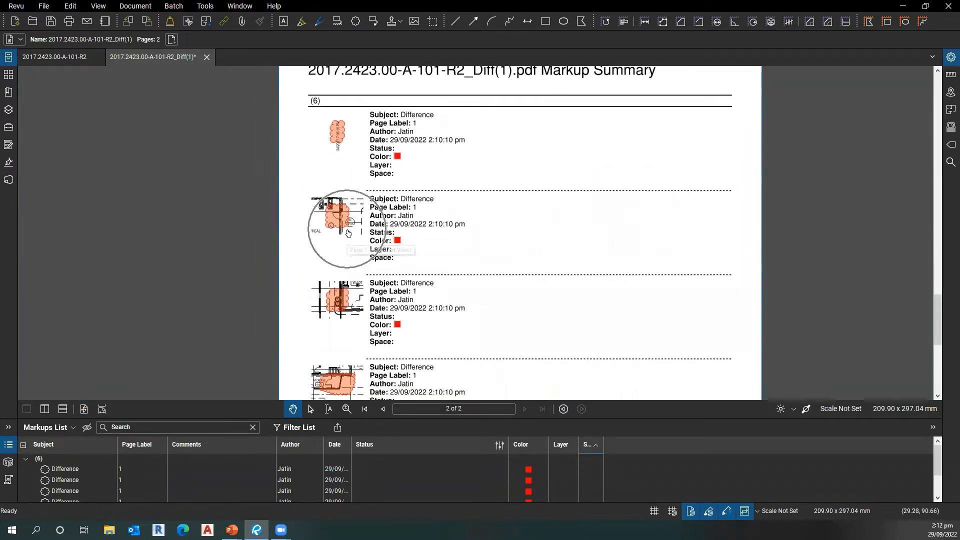
pyautogui.press('ctrl')
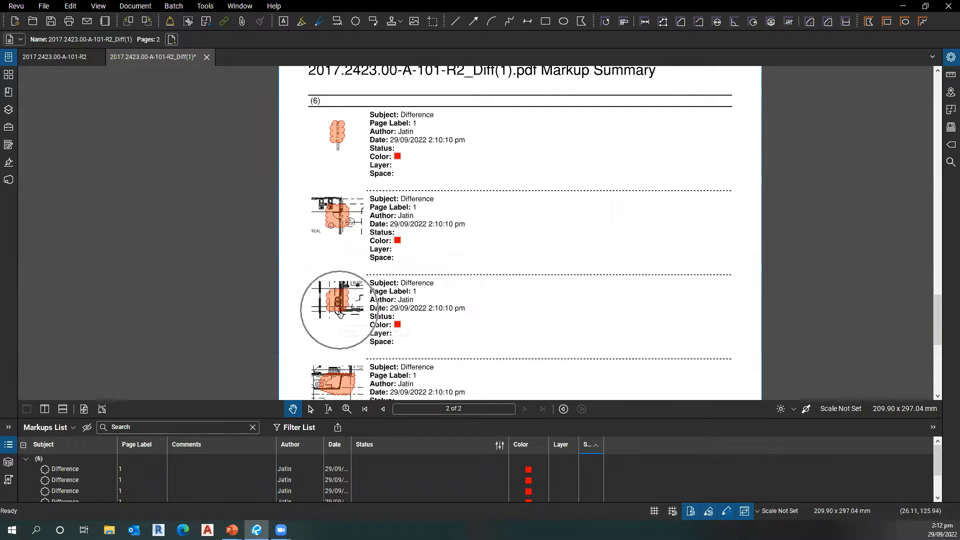
pyautogui.moveTo(434, 363); pyautogui.dragTo(461, 198)
pyautogui.press('ctrl')
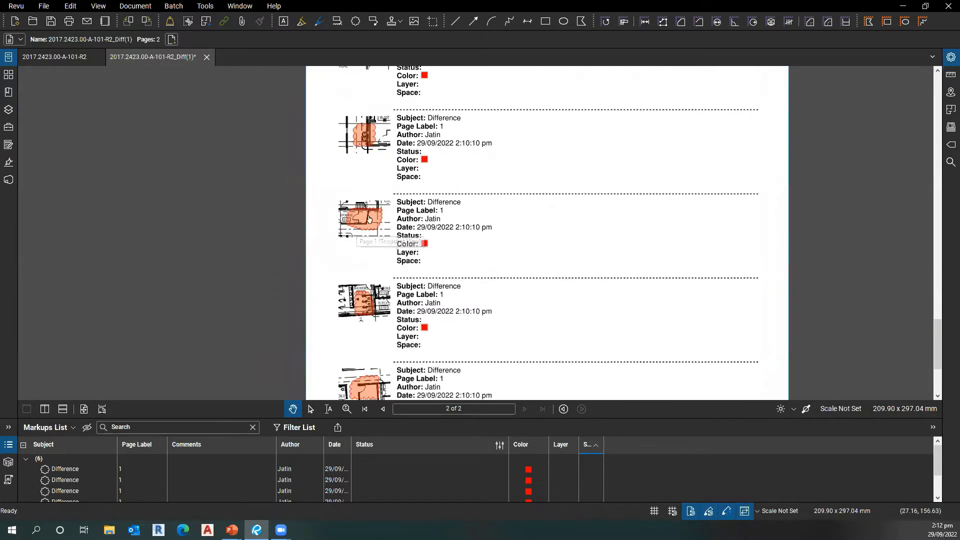
pyautogui.scroll(5, 358, 223)
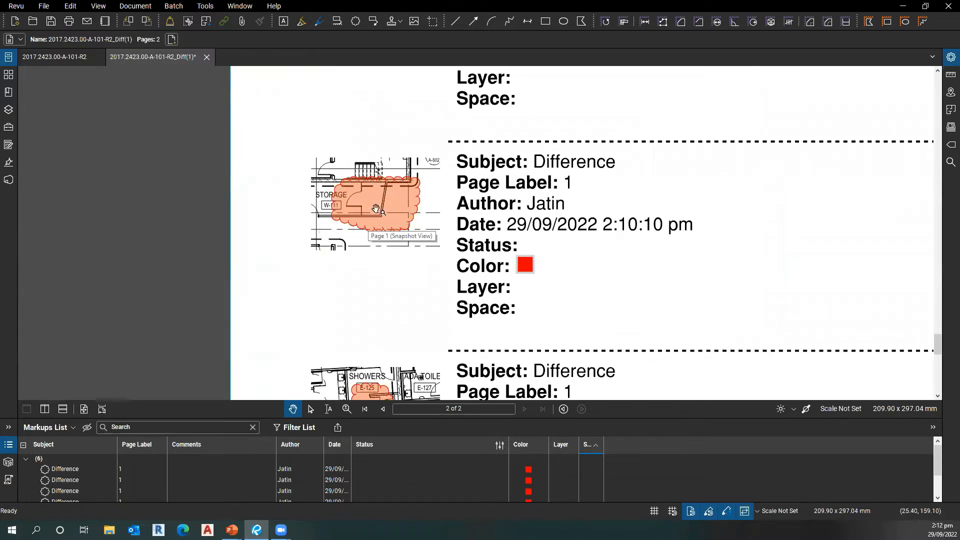
pyautogui.click(376, 208)
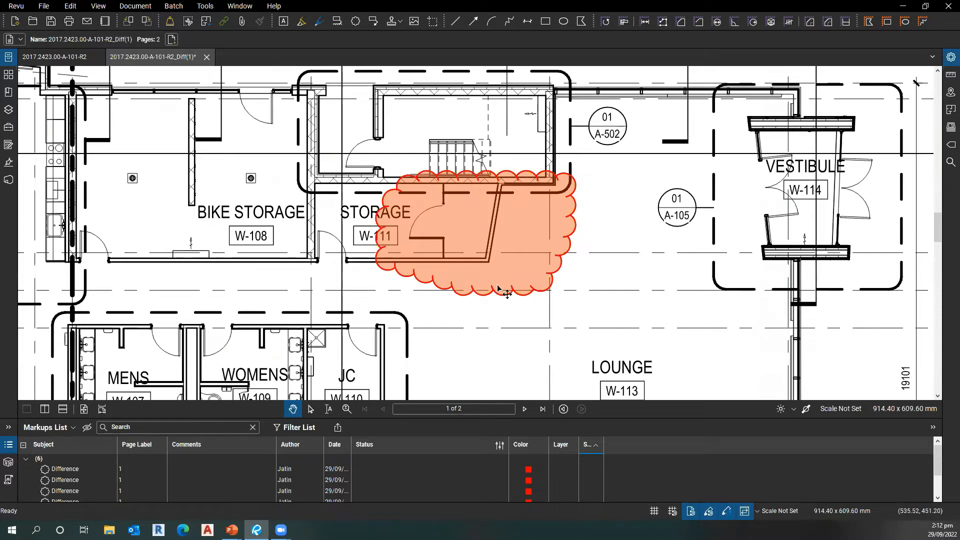
# Step: Hide the Markups List to view the cloud at Storage W-111, select that cloud, and show the list again
pyautogui.doubleClick(507, 421)
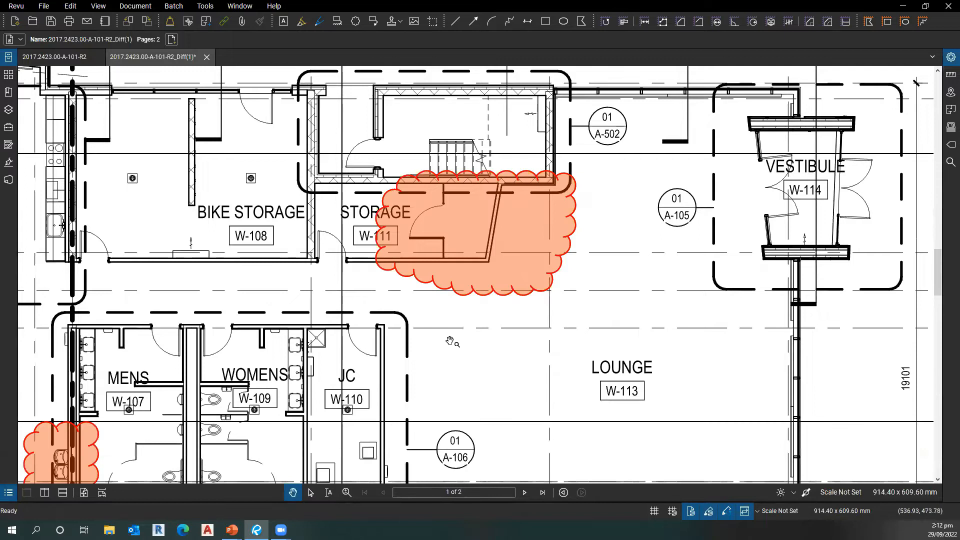
pyautogui.moveTo(440, 383); pyautogui.dragTo(460, 390)
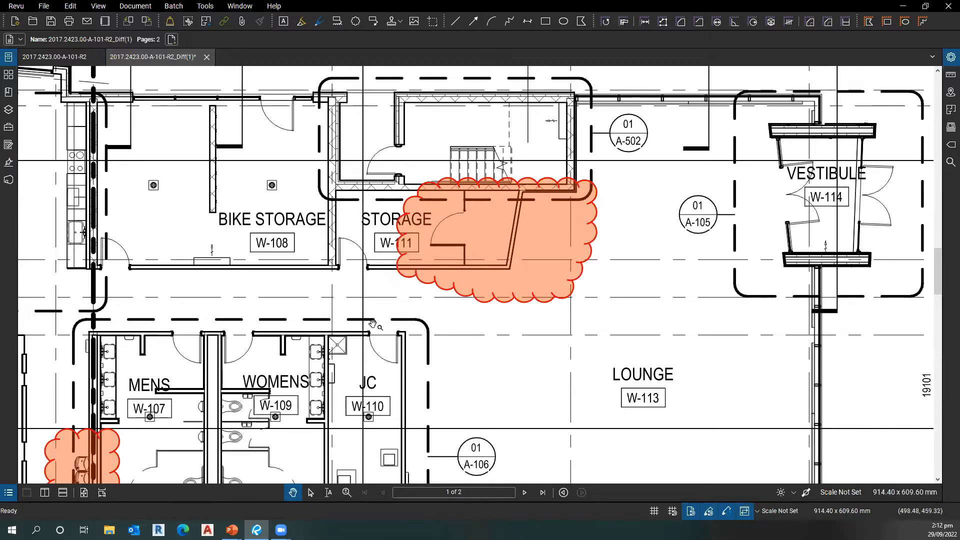
pyautogui.click(448, 284)
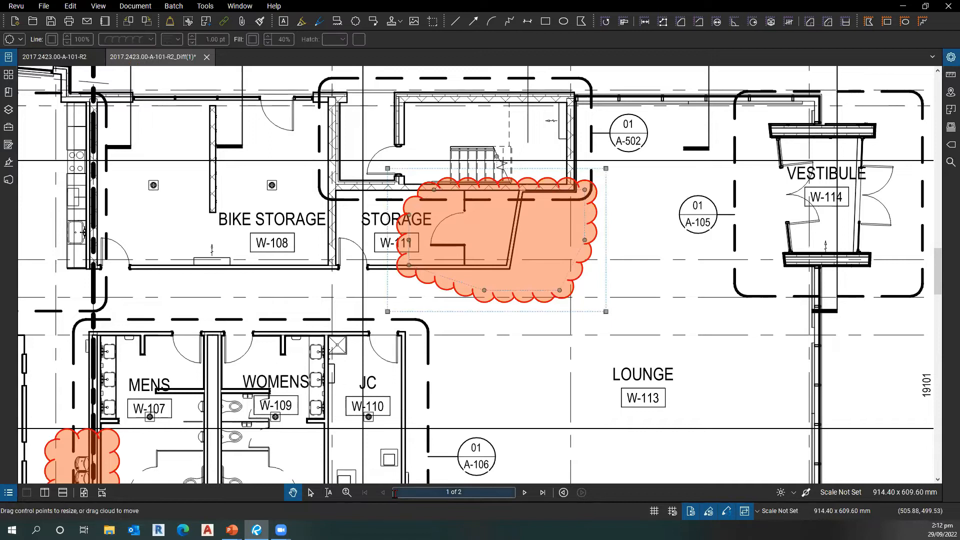
pyautogui.doubleClick(419, 501)
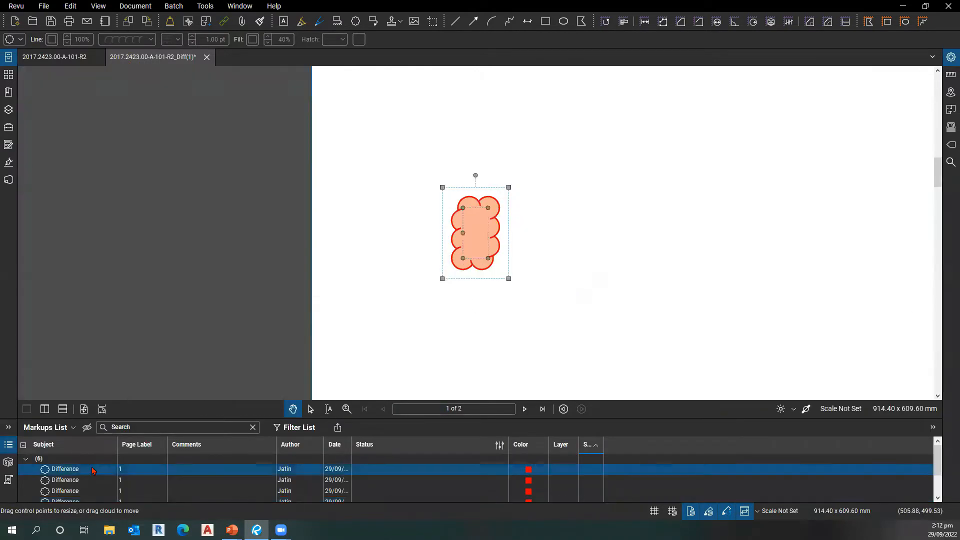
# Step: Select all the Difference entries in the Markups List, and close the A-101-R2_Diff(1) comparison document
pyautogui.click(115, 470)
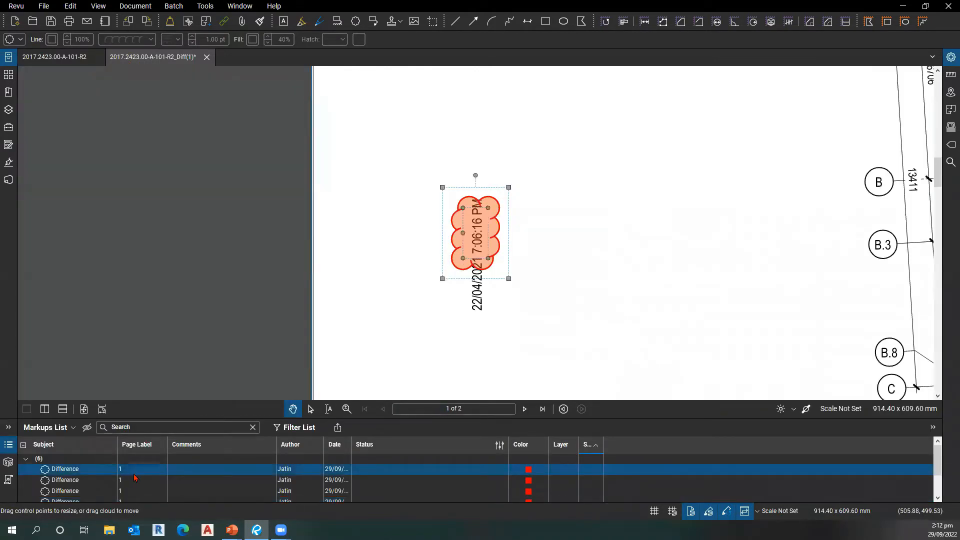
pyautogui.scroll(-1, 133, 477)
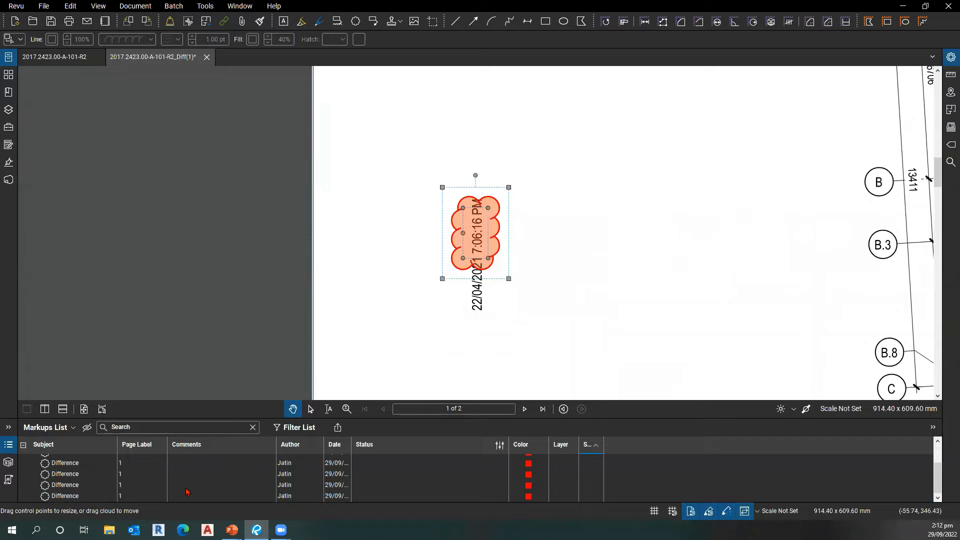
pyautogui.keyDown('shift'); pyautogui.click(95, 497); pyautogui.keyUp('shift')
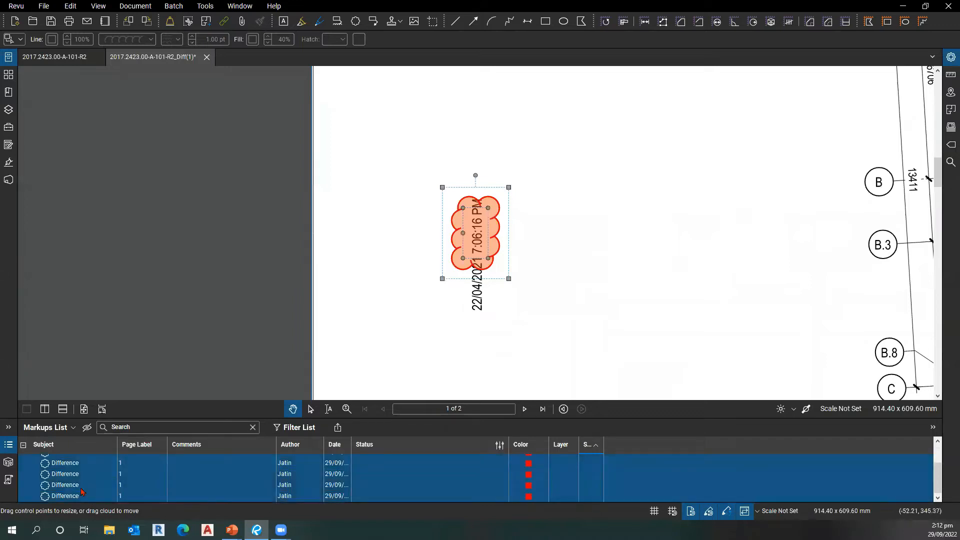
pyautogui.click(206, 57)
pyautogui.click(539, 312)
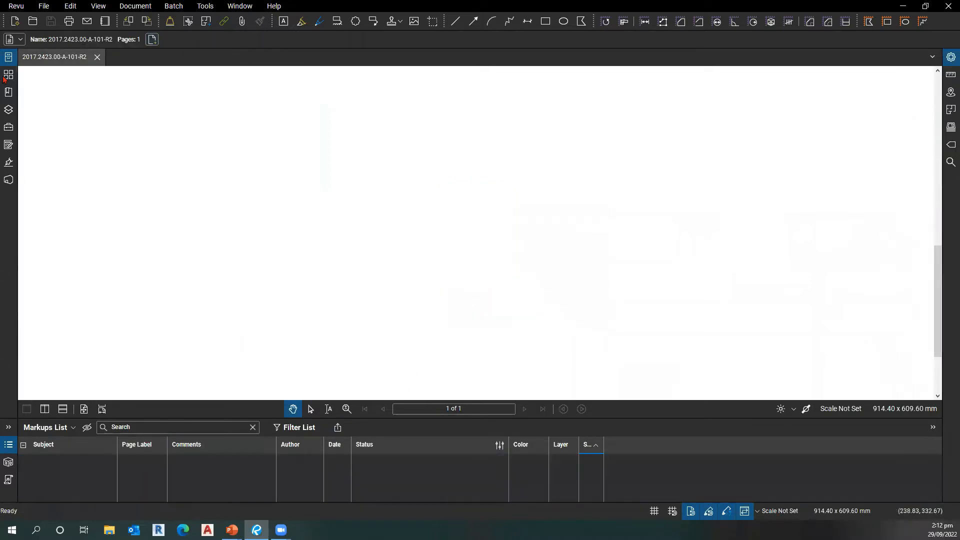
# Step: Open 2017.2423.00-A-101-R1.pdf from the Demos category and place its document tab ahead of A-101-R2
pyautogui.click(9, 57)
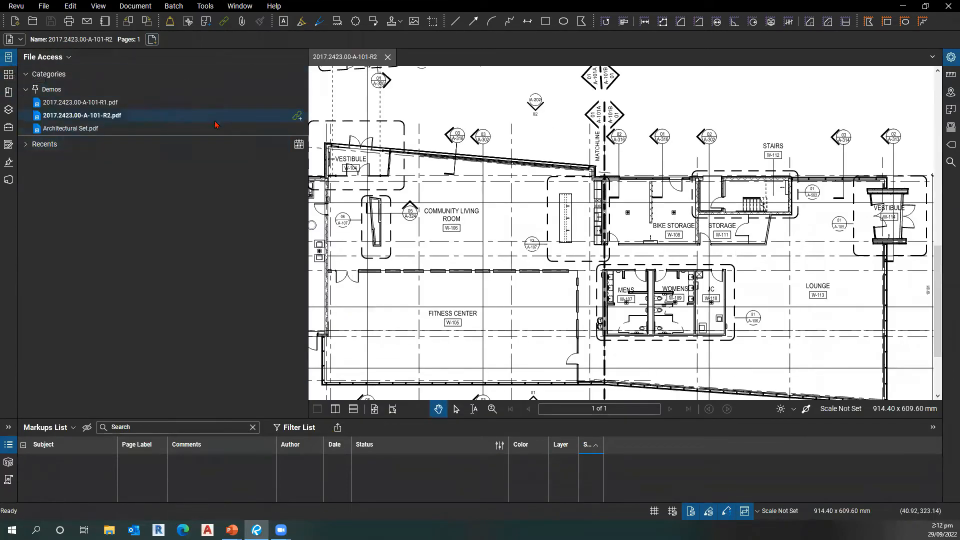
pyautogui.doubleClick(280, 103)
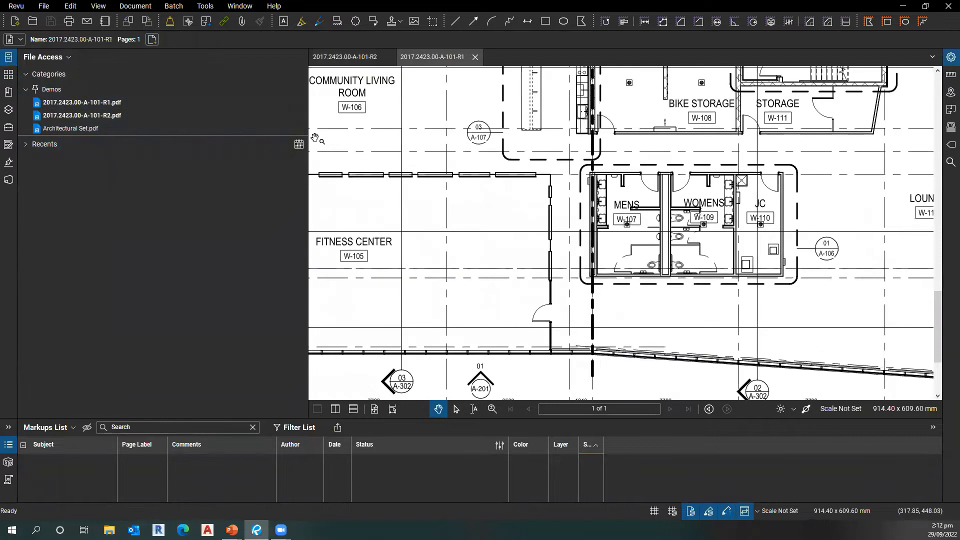
pyautogui.click(9, 57)
pyautogui.moveTo(172, 60); pyautogui.dragTo(50, 63)
# Step: Switch between the R1 and R2 plans to view the same floor area in both revisions
pyautogui.moveTo(180, 165); pyautogui.dragTo(348, 204)
pyautogui.hotkey('ctrl', 'Tab')
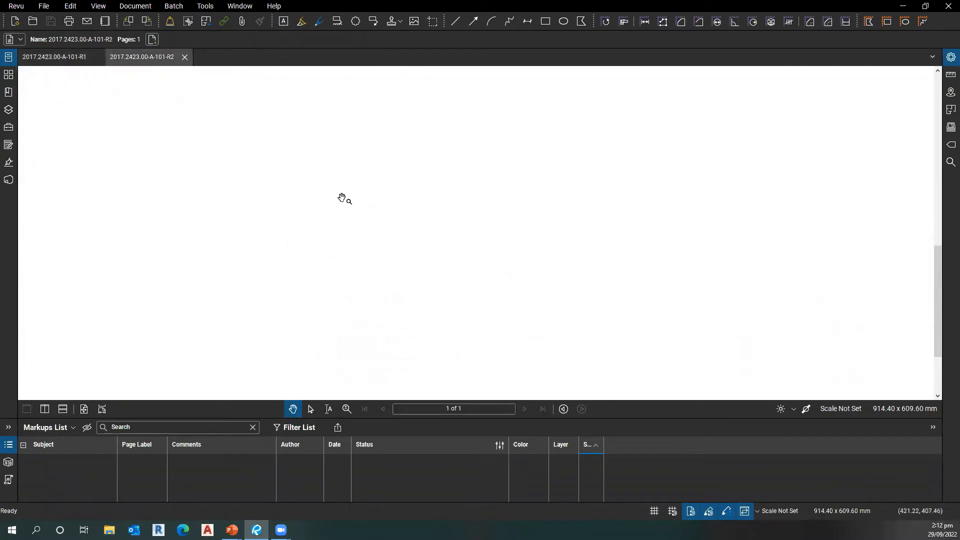
pyautogui.moveTo(104, 176); pyautogui.dragTo(309, 220)
pyautogui.hotkey('ctrl', 'Tab')
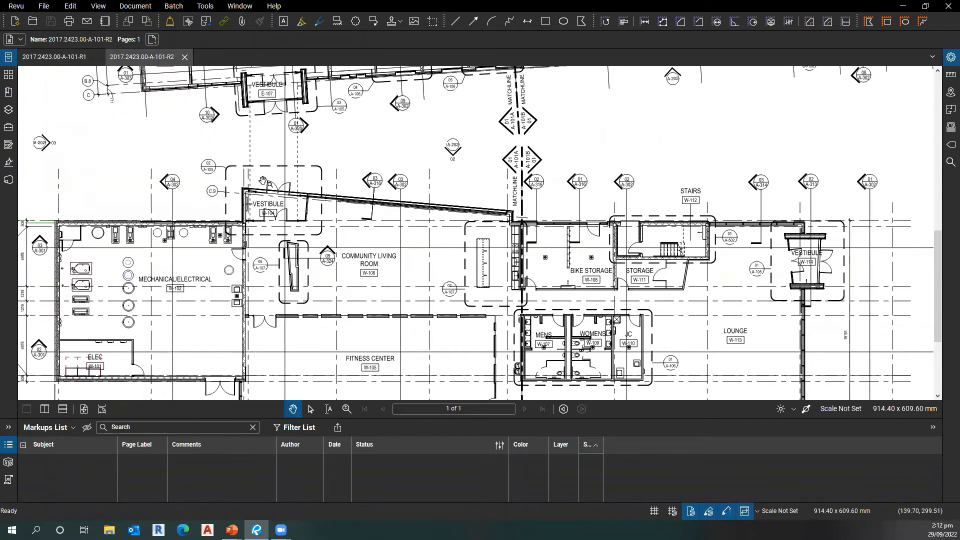
pyautogui.scroll(3, 391, 278)
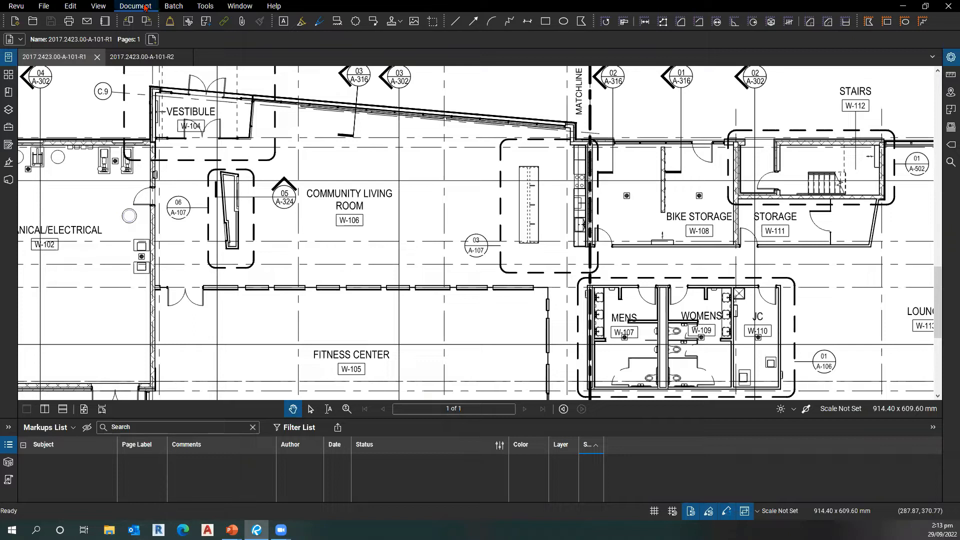
# Step: Create an overlay of the A-101 revisions with Overlay Pages, using red for R1 and green for R2
pyautogui.click(145, 7)
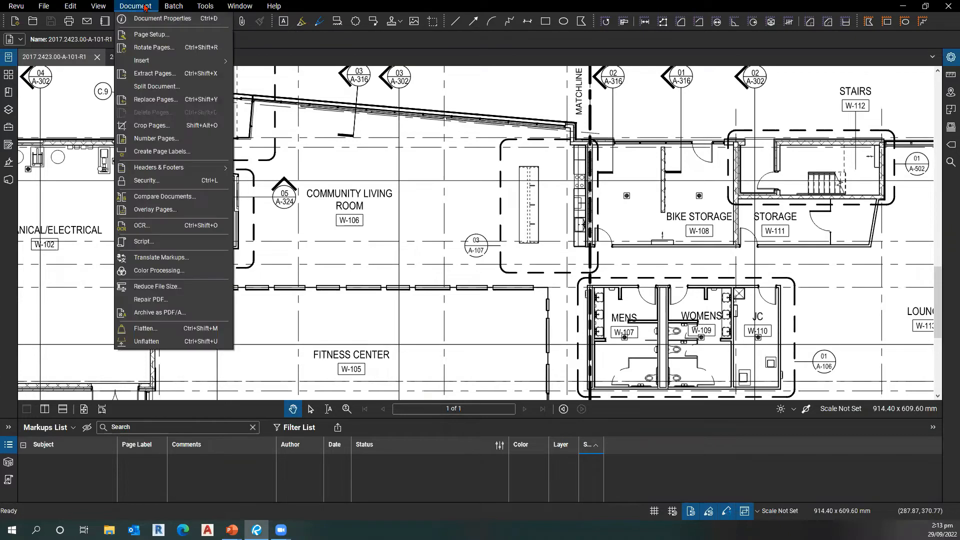
pyautogui.click(206, 218)
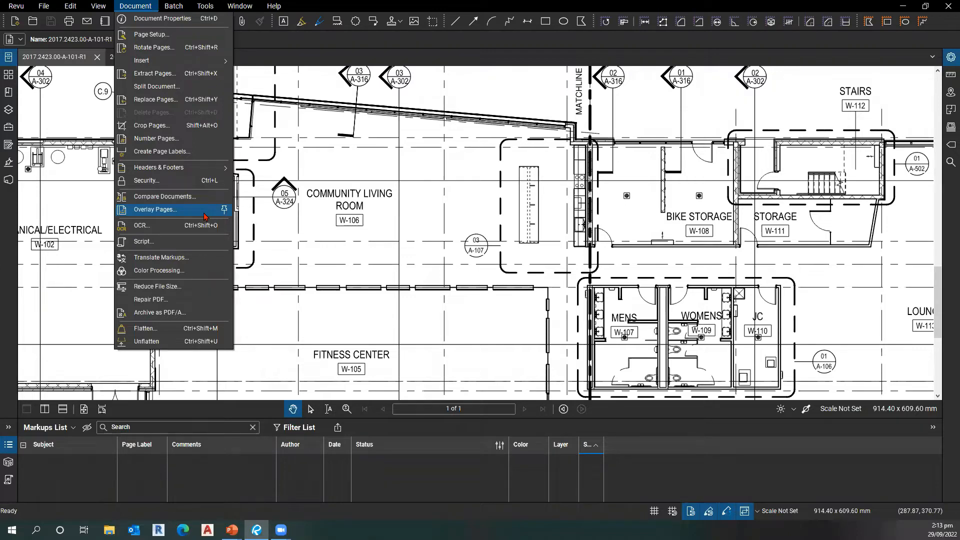
pyautogui.click(204, 217)
pyautogui.moveTo(390, 202); pyautogui.dragTo(298, 124)
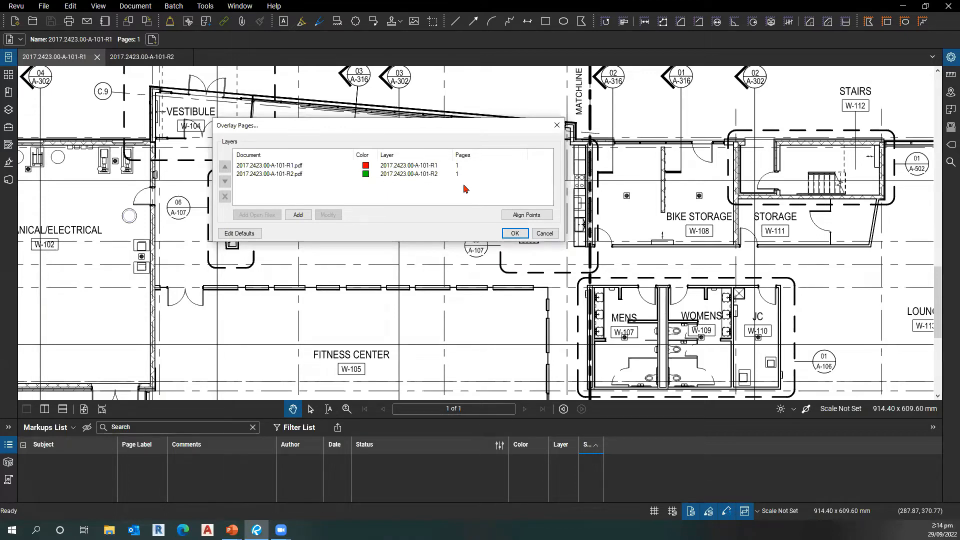
pyautogui.click(516, 234)
pyautogui.click(366, 172)
pyautogui.click(292, 167)
pyautogui.click(293, 177)
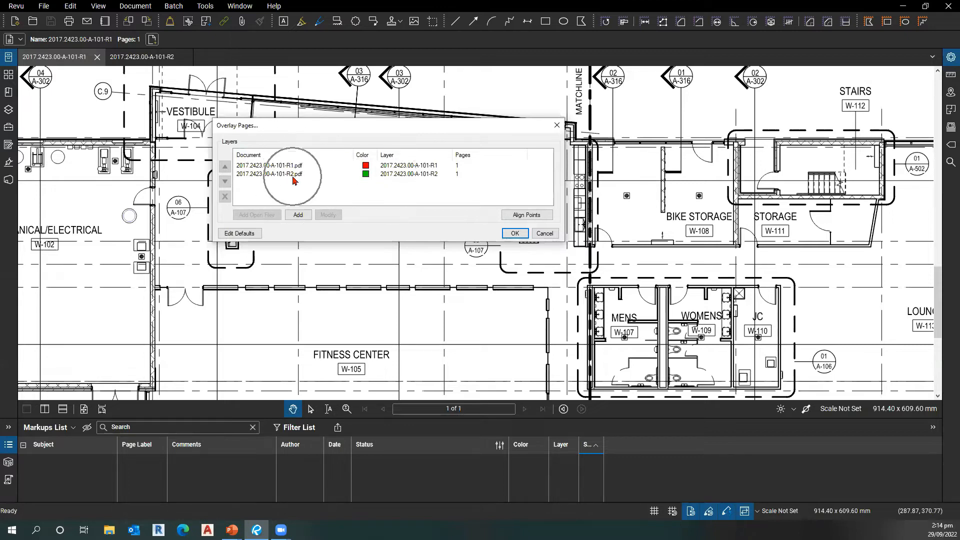
pyautogui.click(514, 233)
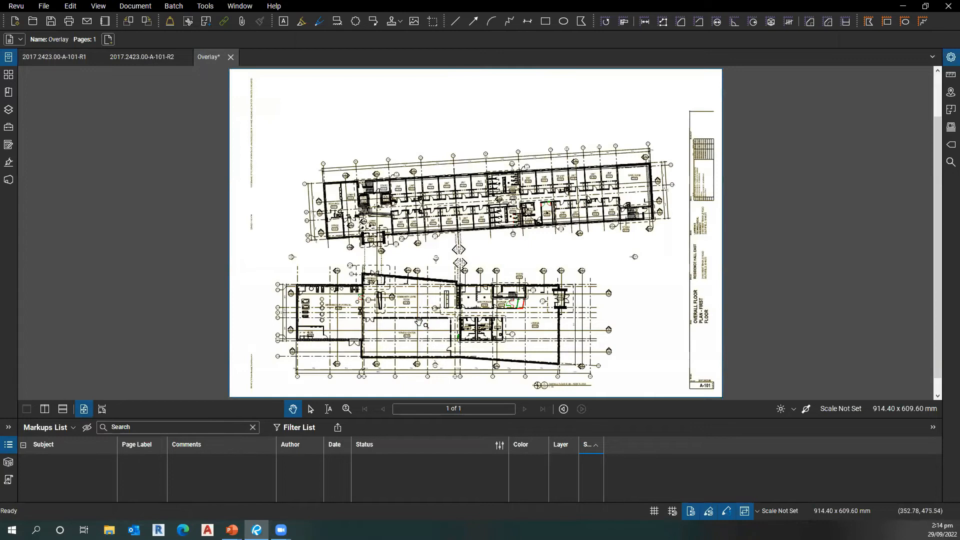
# Step: Examine the overlay around Laundry E-132 for the red and green door and wall changes
pyautogui.scroll(2, 418, 324)
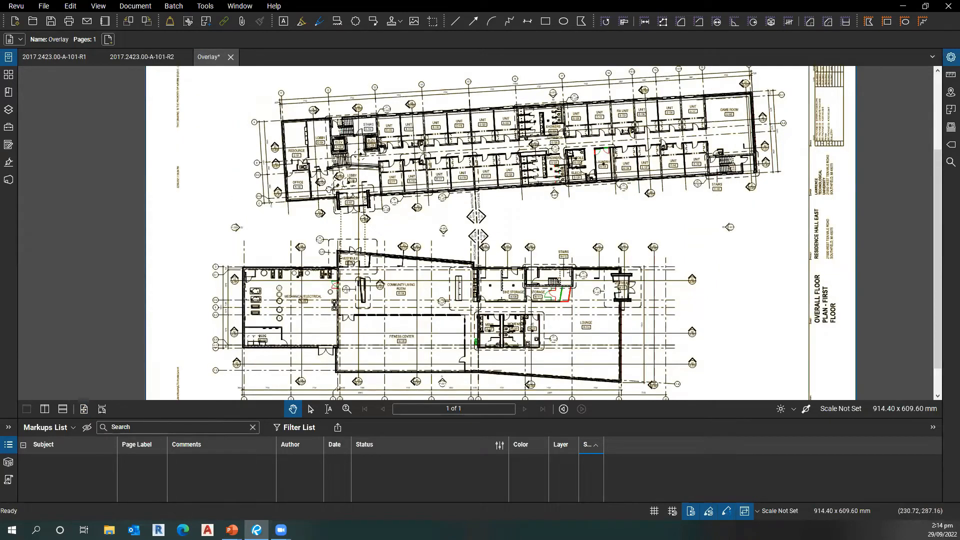
pyautogui.moveTo(307, 160); pyautogui.dragTo(320, 197)
pyautogui.scroll(1, 298, 167)
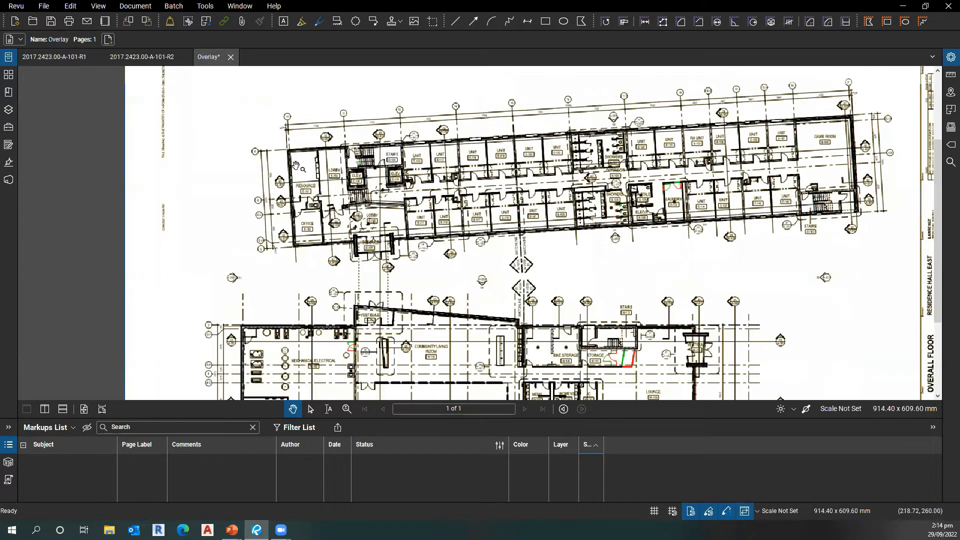
pyautogui.scroll(1, 375, 235)
pyautogui.scroll(1, 617, 262)
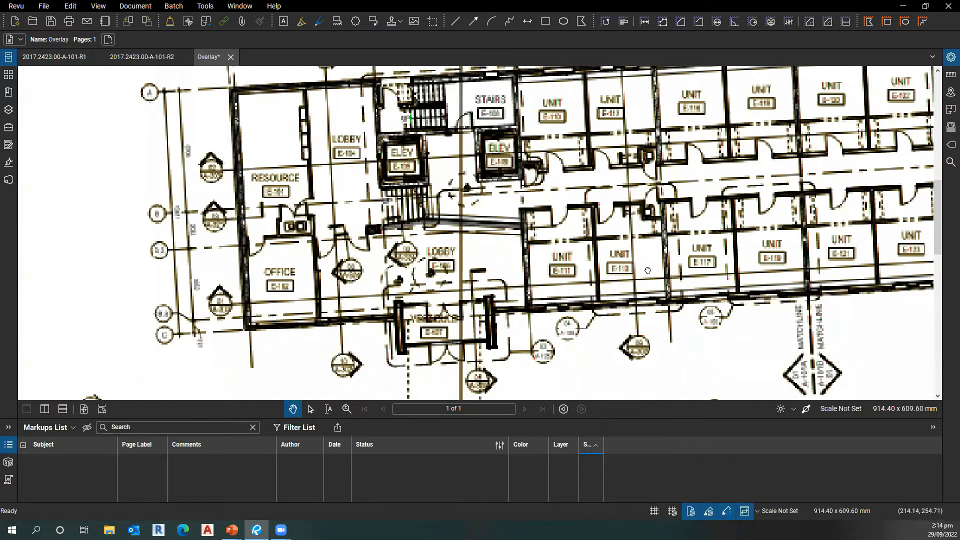
pyautogui.scroll(1, 647, 271)
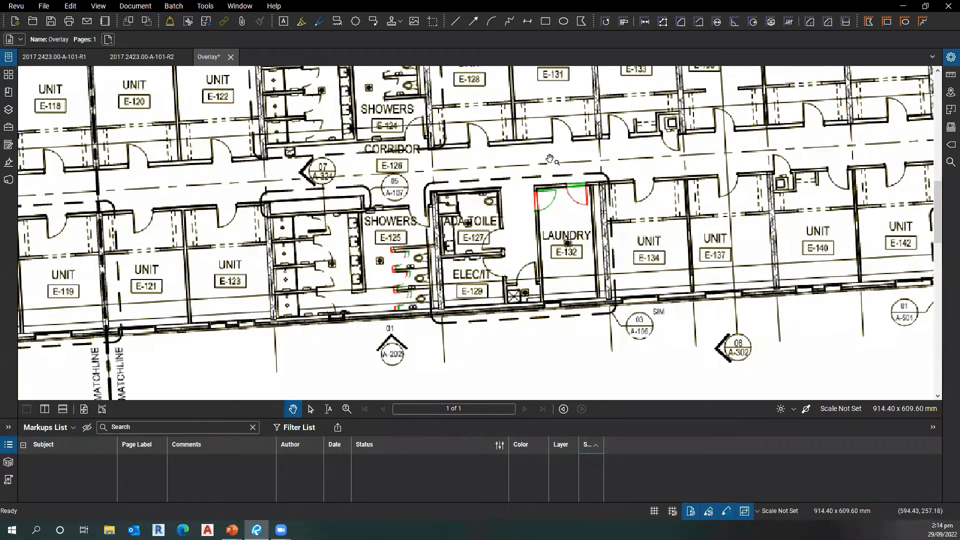
pyautogui.scroll(1, 514, 126)
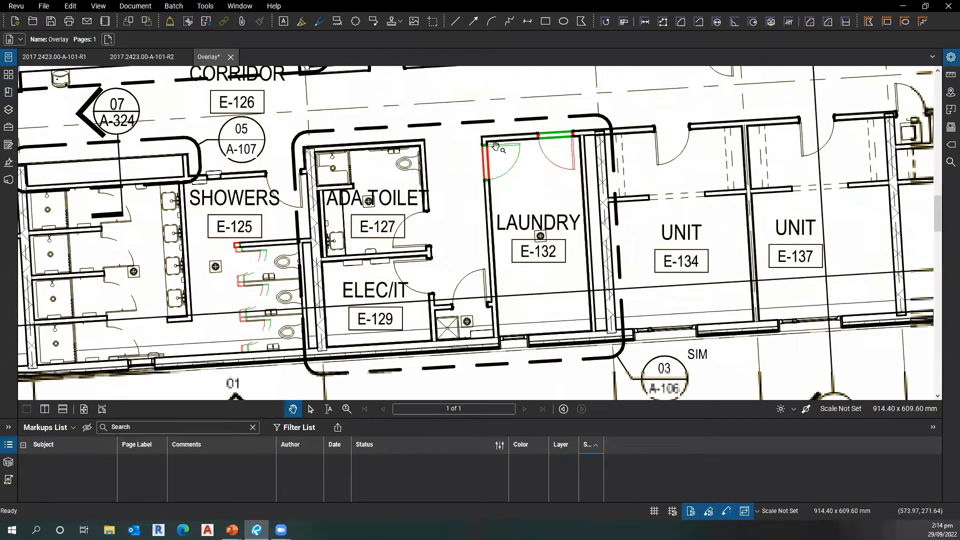
pyautogui.scroll(1, 495, 140)
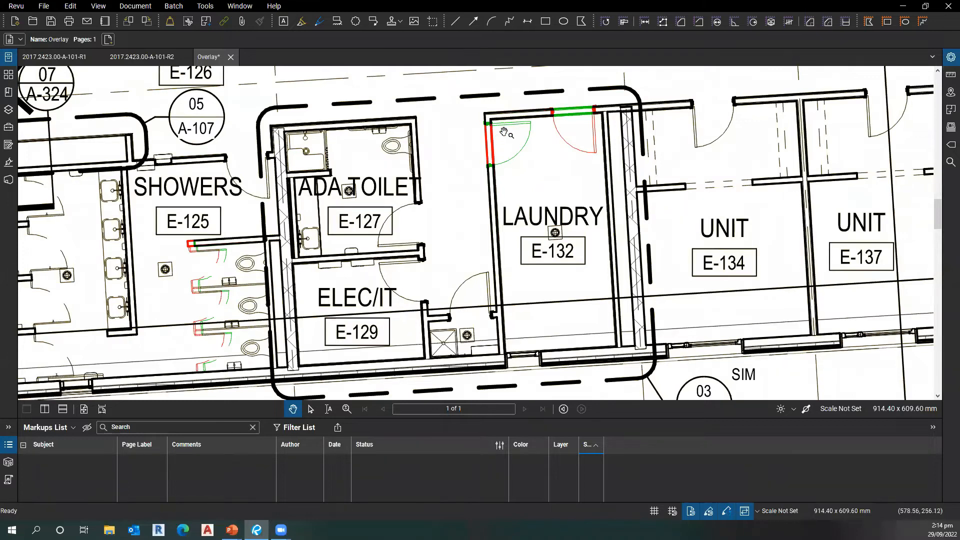
pyautogui.press('ctrl')
pyautogui.press('ctrl')
# Step: Examine the coloured toilet partition changes in Showers E-125 on the overlay
pyautogui.moveTo(401, 317); pyautogui.dragTo(558, 261)
pyautogui.moveTo(302, 261); pyautogui.dragTo(395, 229)
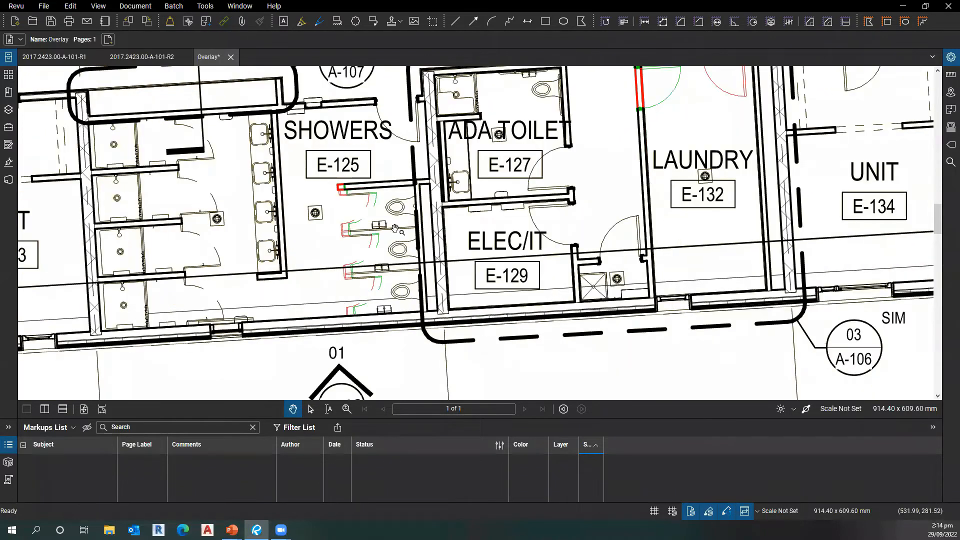
pyautogui.scroll(2, 363, 251)
pyautogui.moveTo(293, 310); pyautogui.dragTo(326, 259)
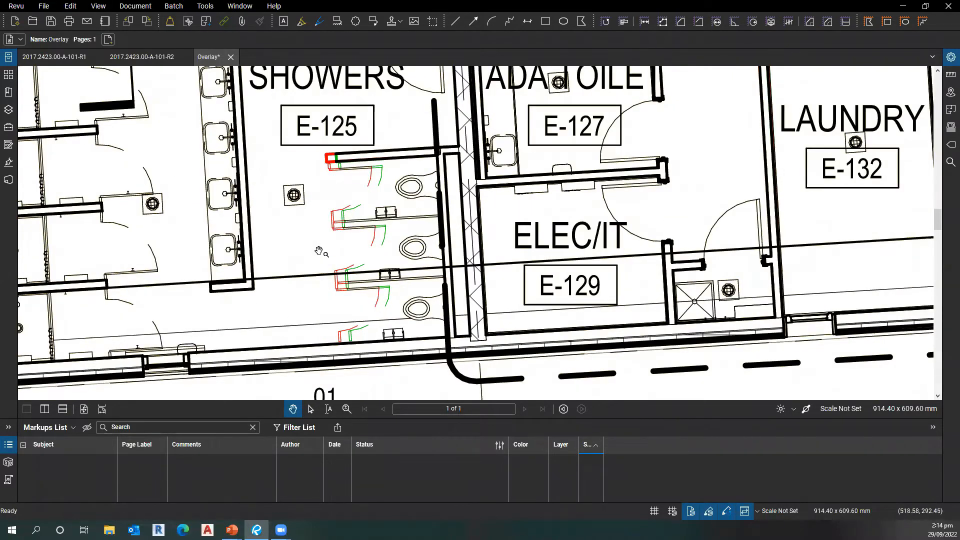
# Step: Examine the coloured wall and door changes at Storage W-111 on the overlay
pyautogui.moveTo(282, 353); pyautogui.dragTo(461, 206)
pyautogui.scroll(-3, 461, 206)
pyautogui.scroll(-1, 559, 234)
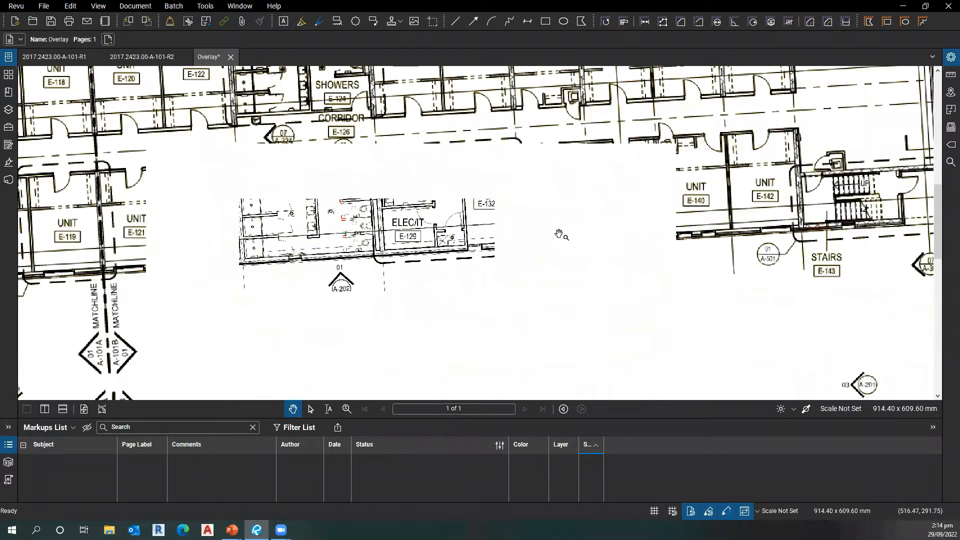
pyautogui.moveTo(327, 368); pyautogui.dragTo(508, 216)
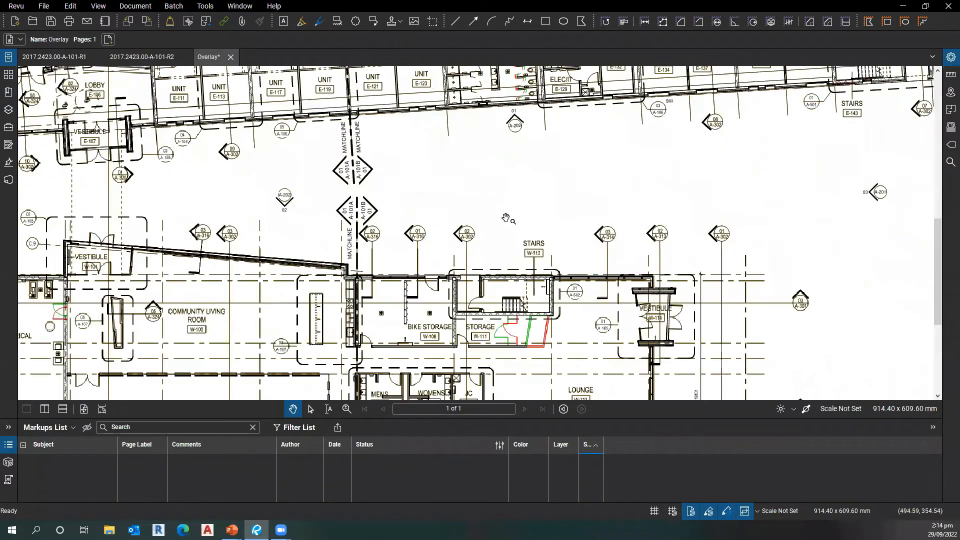
pyautogui.moveTo(456, 371); pyautogui.dragTo(481, 254)
pyautogui.scroll(2, 553, 234)
pyautogui.scroll(3, 556, 235)
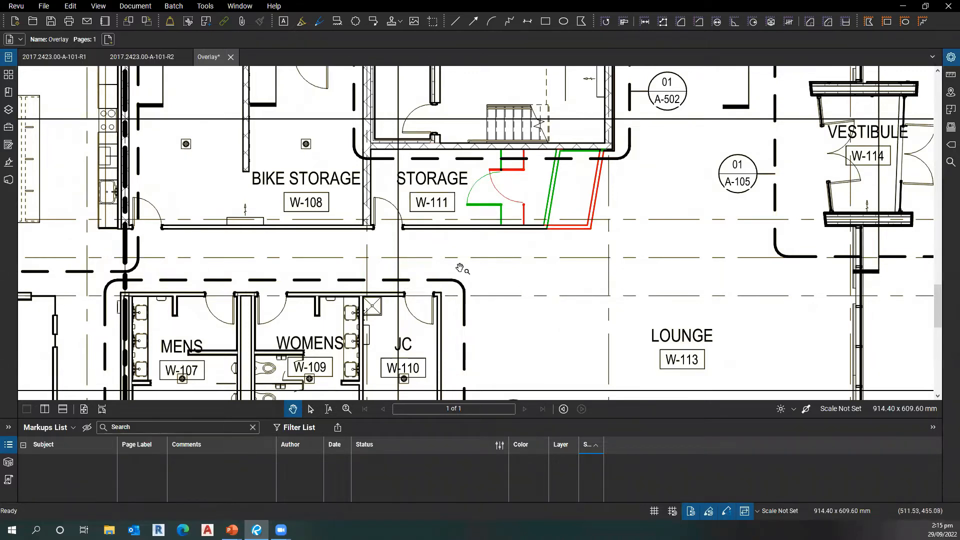
# Step: Place the red-filled Architect Review cloud from the Tool Chest over the changed walls and door at Storage W-111
pyautogui.doubleClick(18, 218)
pyautogui.click(8, 128)
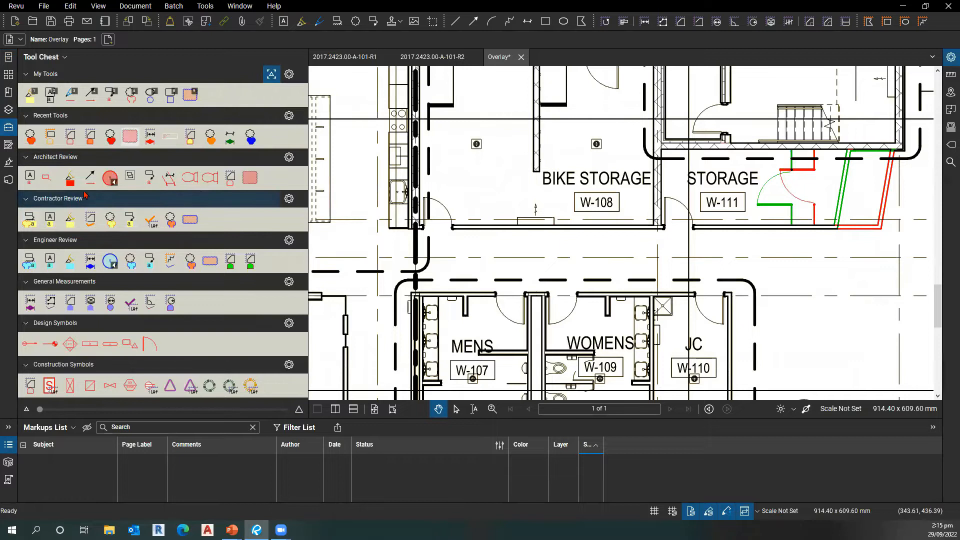
pyautogui.click(253, 183)
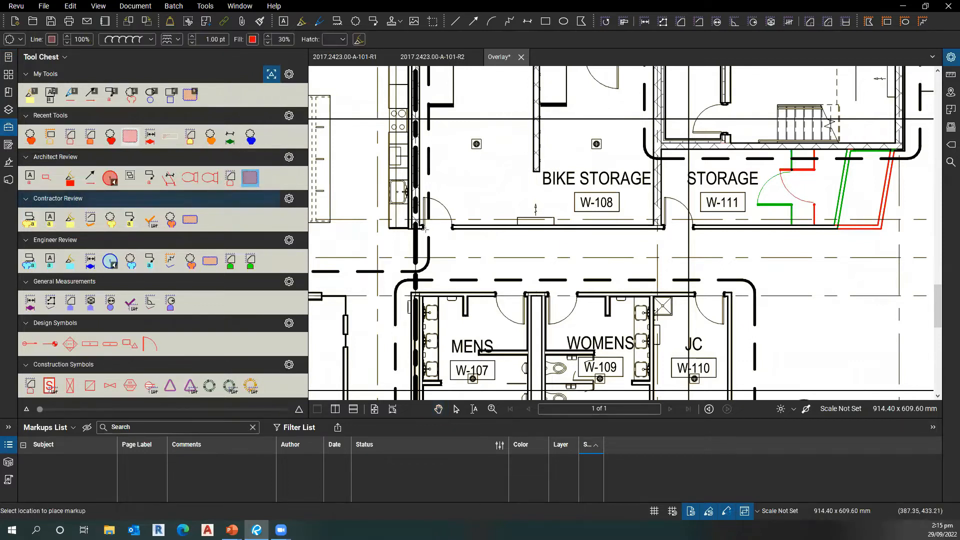
pyautogui.moveTo(635, 204); pyautogui.dragTo(461, 216)
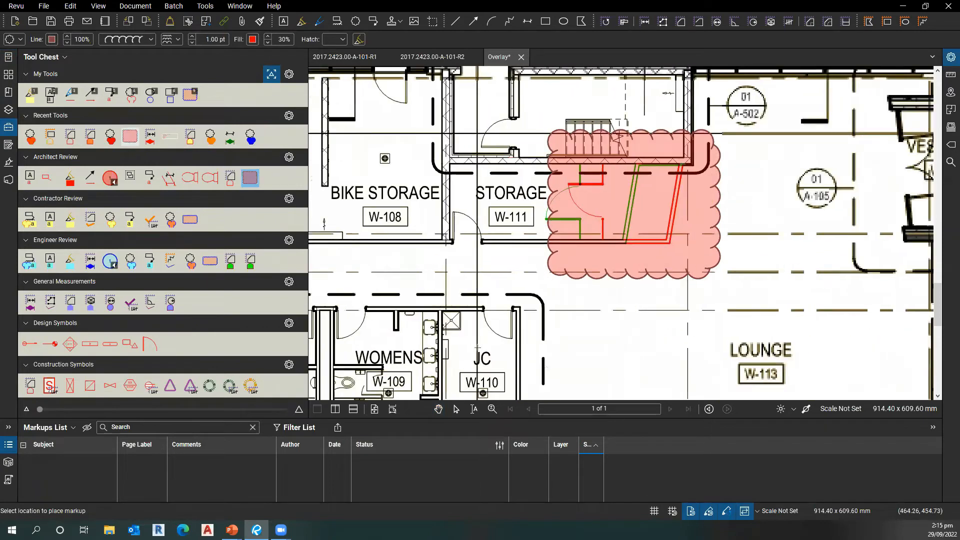
pyautogui.click(487, 271)
# Step: Place the same cloud markup over the green change on the wall beside Mens W-107
pyautogui.moveTo(431, 352); pyautogui.dragTo(612, 213)
pyautogui.scroll(-2, 549, 226)
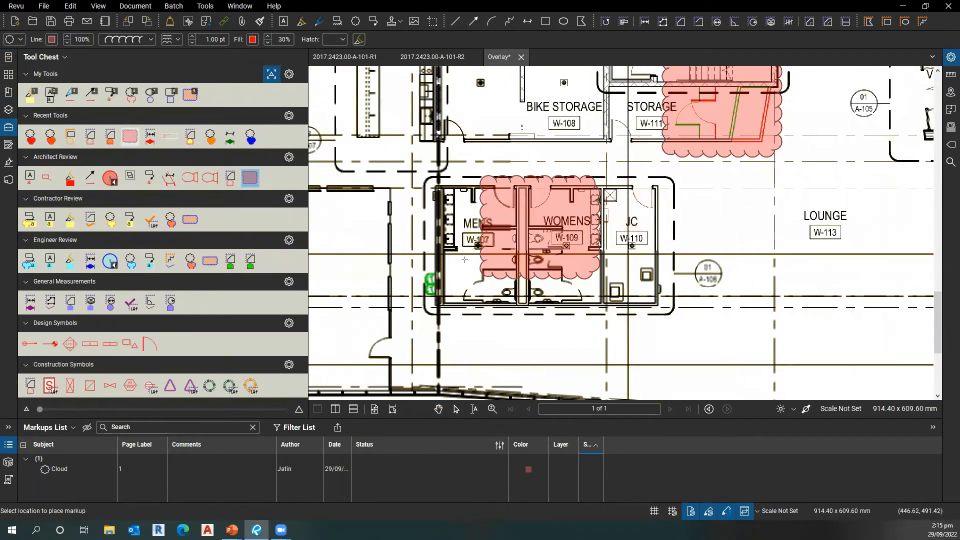
pyautogui.moveTo(542, 227); pyautogui.dragTo(655, 196)
pyautogui.scroll(3, 555, 240)
pyautogui.click(585, 214)
# Step: Place another cloud at callout 06/A-107 between Mechanical/Electrical W-102 and Community Living Room W-106, and end cloud placement
pyautogui.scroll(-2, 434, 179)
pyautogui.moveTo(406, 214); pyautogui.dragTo(595, 196)
pyautogui.scroll(-1, 515, 238)
pyautogui.moveTo(496, 226)
pyautogui.mouseDown()
pyautogui.moveTo(635, 286)
pyautogui.moveTo(656, 305)
pyautogui.mouseUp()
pyautogui.click(459, 141)
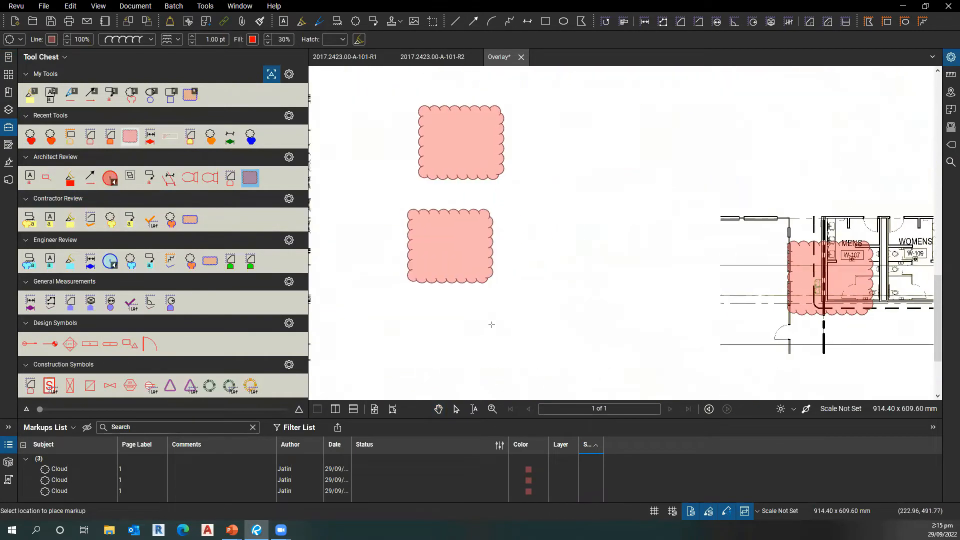
pyautogui.moveTo(435, 256); pyautogui.dragTo(678, 249)
pyautogui.moveTo(386, 170); pyautogui.dragTo(510, 144)
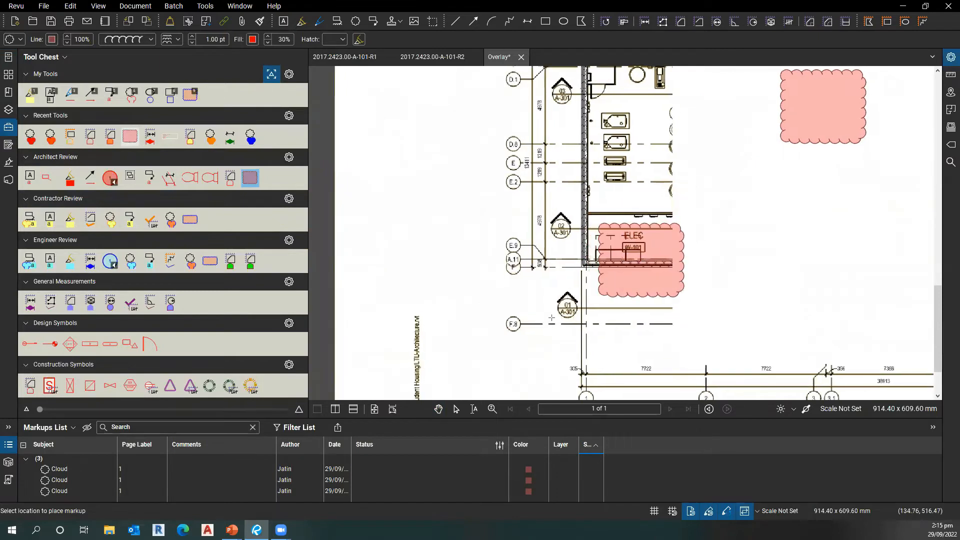
pyautogui.moveTo(719, 396); pyautogui.dragTo(465, 298)
pyautogui.moveTo(550, 251)
pyautogui.mouseDown()
pyautogui.moveTo(441, 306)
pyautogui.moveTo(363, 311)
pyautogui.mouseUp()
pyautogui.moveTo(761, 345)
pyautogui.mouseDown()
pyautogui.moveTo(621, 326)
pyautogui.moveTo(479, 324)
pyautogui.mouseUp()
pyautogui.press('Escape')
# Step: Place further Architect Review clouds beside the counter in Community Living Room W-106, above Bike Storage W-108 and beyond Stairs W-112
pyautogui.scroll(-4, 671, 286)
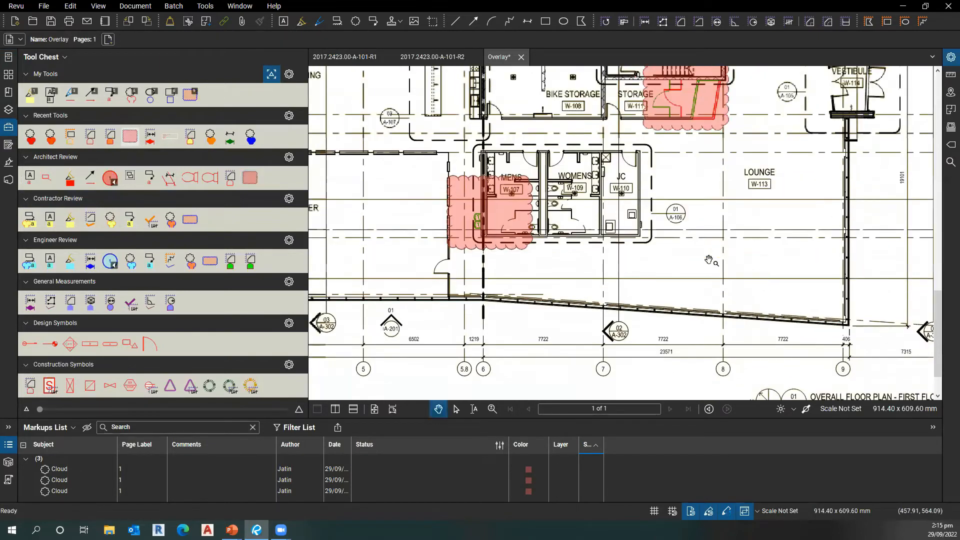
pyautogui.scroll(-1, 668, 285)
pyautogui.moveTo(660, 282); pyautogui.dragTo(630, 358)
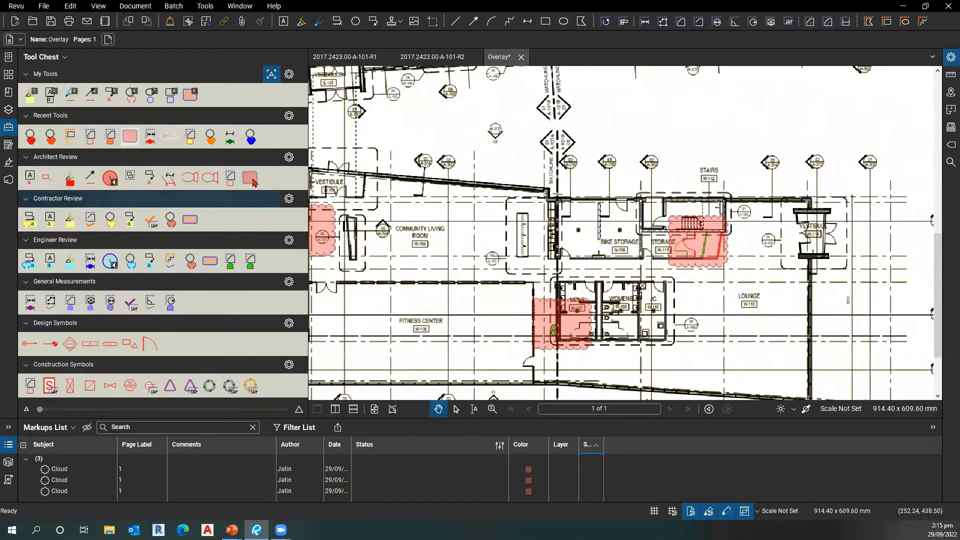
pyautogui.click(252, 180)
pyautogui.click(487, 227)
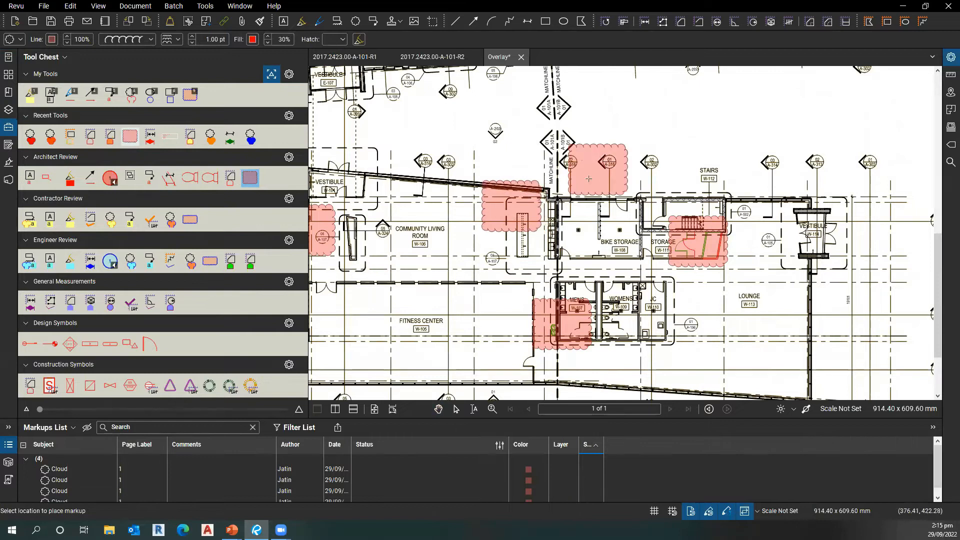
pyautogui.click(605, 166)
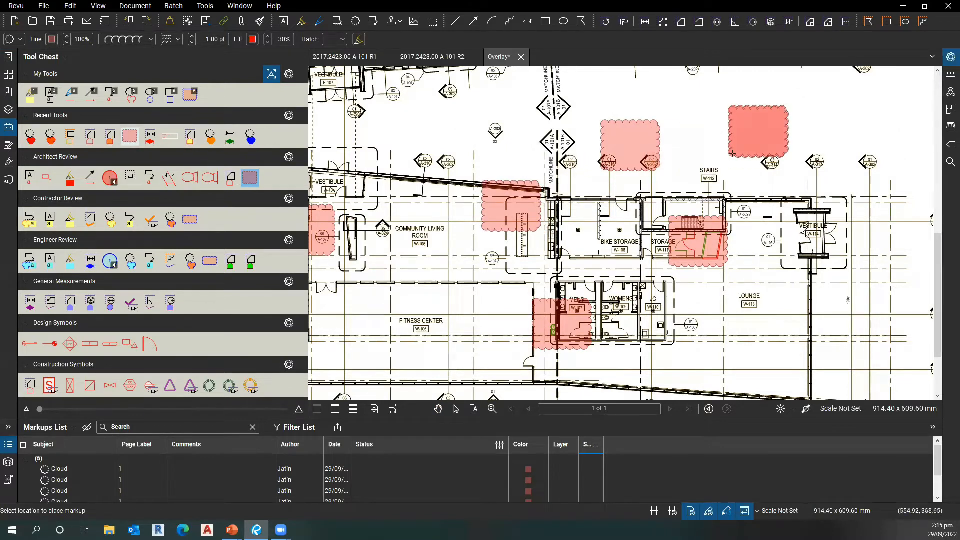
# Step: Switch the Architect Review cloud from fixed-size placement to properties mode and draw a custom-sized cloud beside the Fitness Center W-105 label
pyautogui.press('Escape')
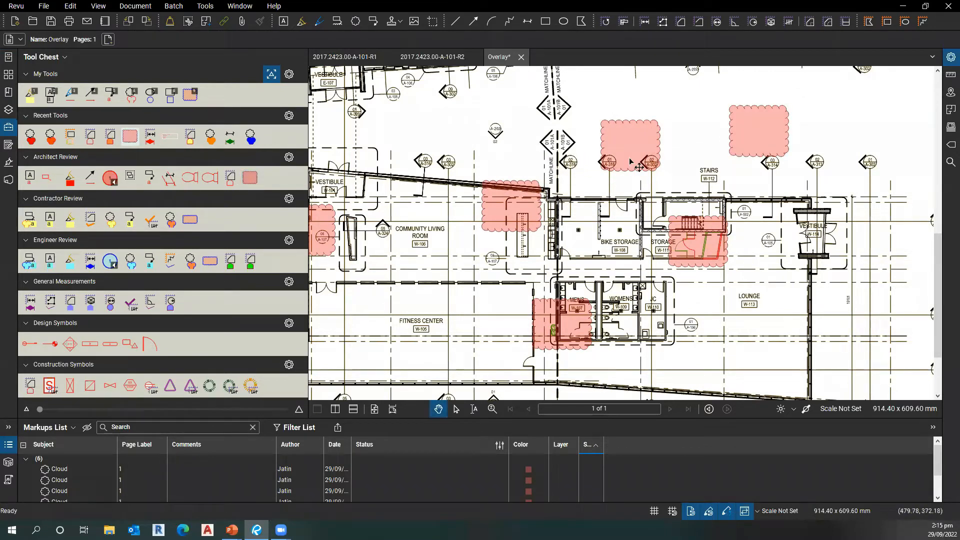
pyautogui.click(251, 179)
pyautogui.click(251, 179)
pyautogui.click(257, 181)
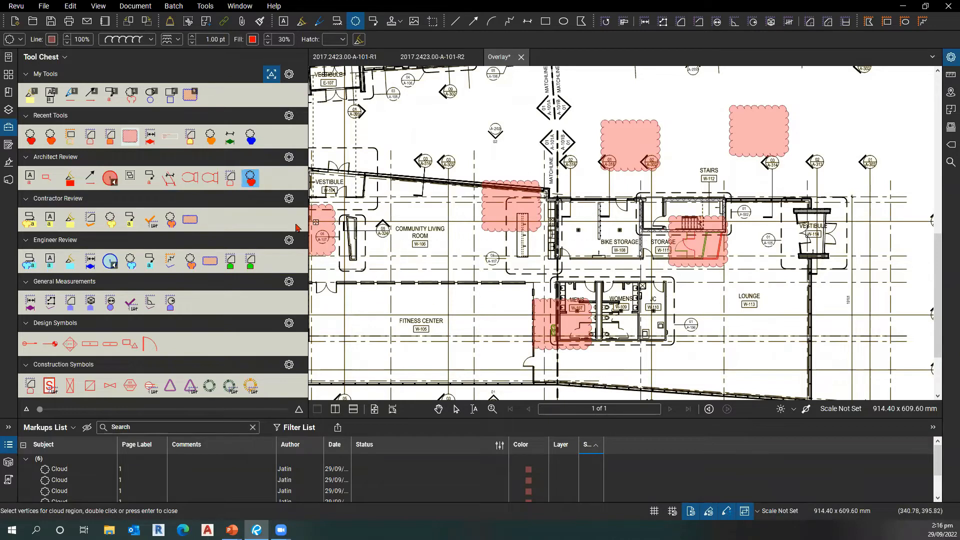
pyautogui.moveTo(410, 269)
pyautogui.mouseDown()
pyautogui.moveTo(477, 251)
pyautogui.moveTo(440, 303)
pyautogui.moveTo(448, 318)
pyautogui.mouseUp()
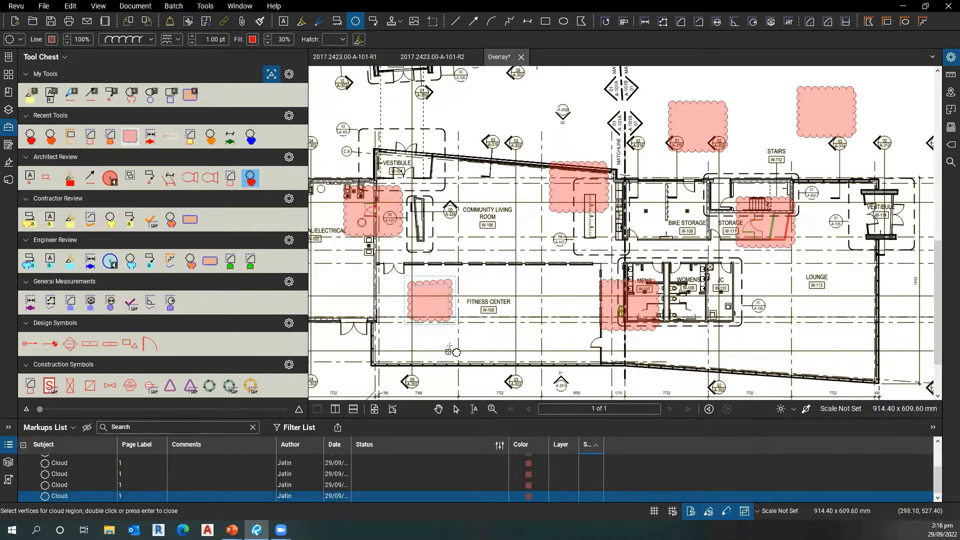
pyautogui.press('Escape')
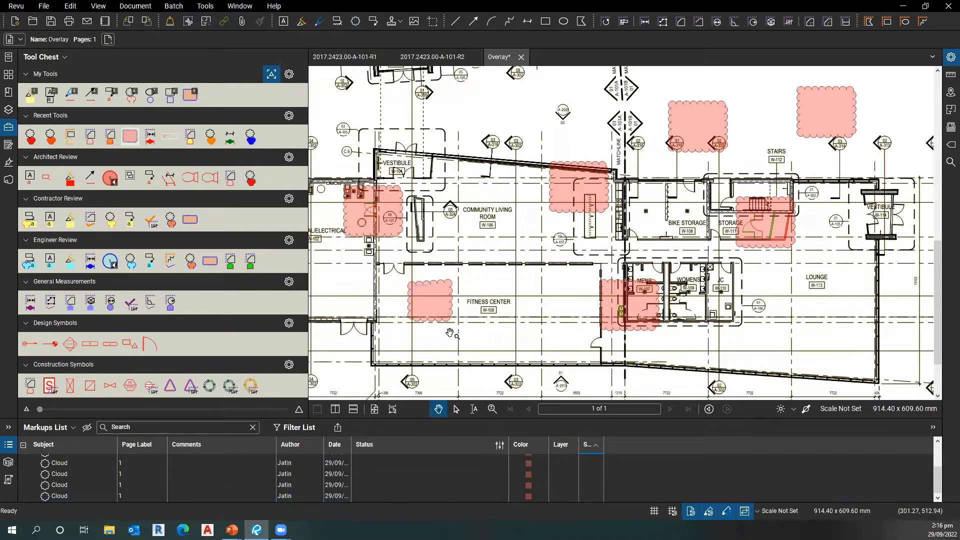
# Step: Return the cloud tool to fixed-size placement and add clouds over the Community Living Room label, the lower wall at grid 7 and the Lounge corner at grid 9
pyautogui.click(252, 184)
pyautogui.press('ctrl')
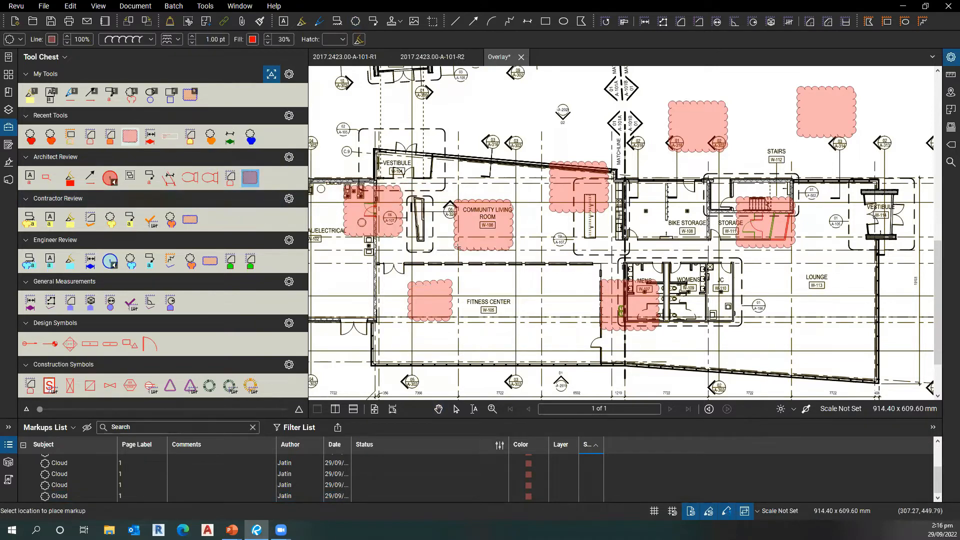
pyautogui.click(463, 249)
pyautogui.moveTo(496, 341)
pyautogui.mouseDown()
pyautogui.moveTo(417, 275)
pyautogui.moveTo(376, 257)
pyautogui.mouseUp()
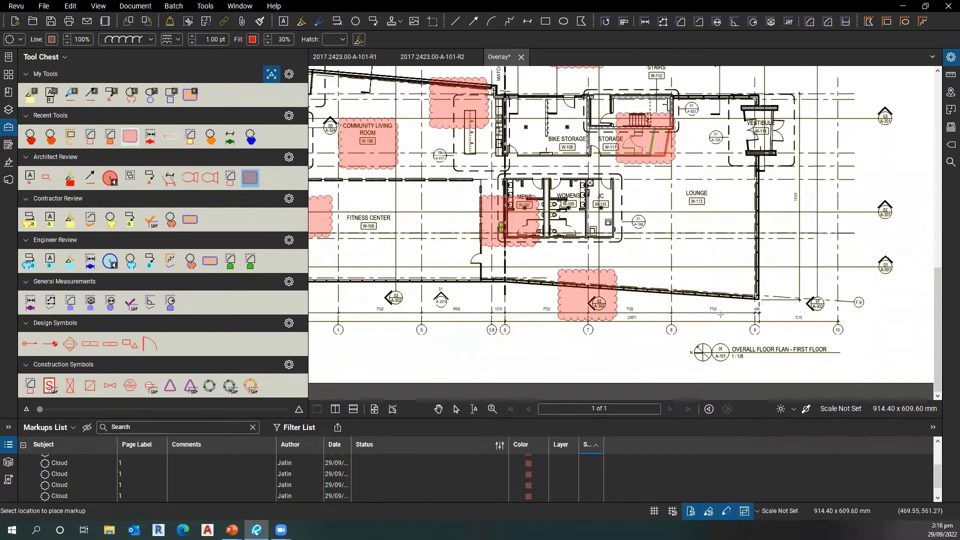
pyautogui.click(718, 284)
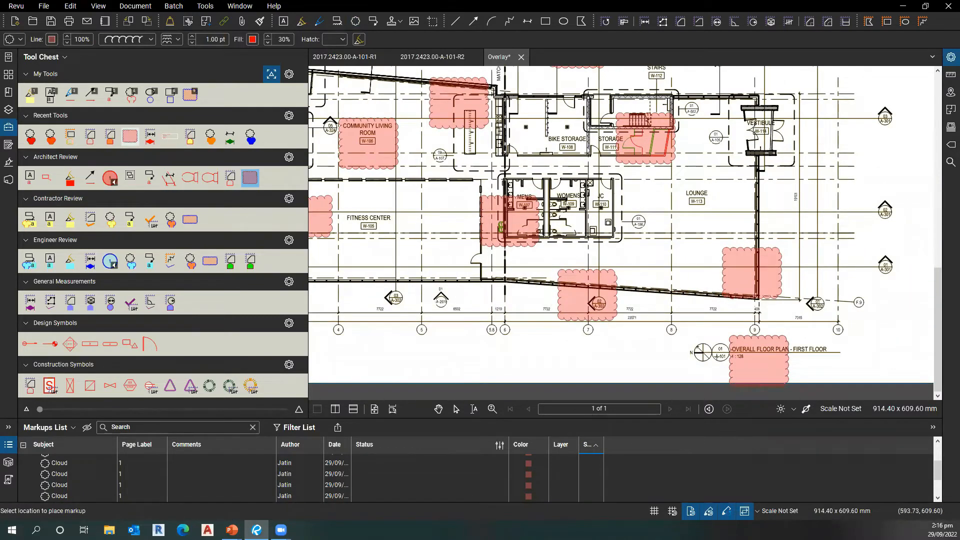
pyautogui.press('Escape')
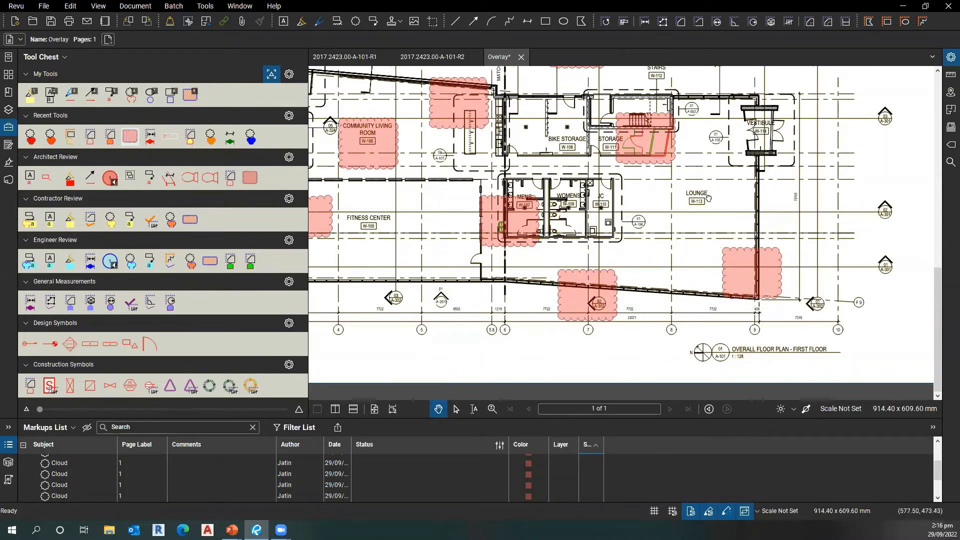
# Step: Switch the cloud tool to custom sizing and draw clouds over the Lounge W-113 label and just below the adjoining Vestibule
pyautogui.moveTo(709, 198); pyautogui.dragTo(694, 213)
pyautogui.click(254, 184)
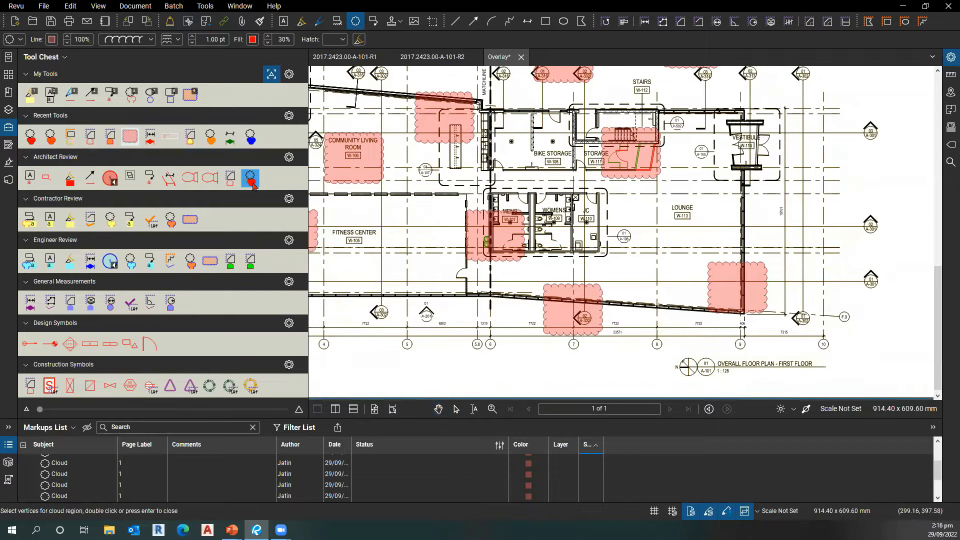
pyautogui.press('ctrl')
pyautogui.press('ctrl')
pyautogui.press('ctrl')
pyautogui.press('ctrl')
pyautogui.press('ctrl')
pyautogui.moveTo(655, 214)
pyautogui.mouseDown()
pyautogui.moveTo(694, 238)
pyautogui.moveTo(655, 258)
pyautogui.mouseUp()
pyautogui.moveTo(663, 215); pyautogui.dragTo(676, 228)
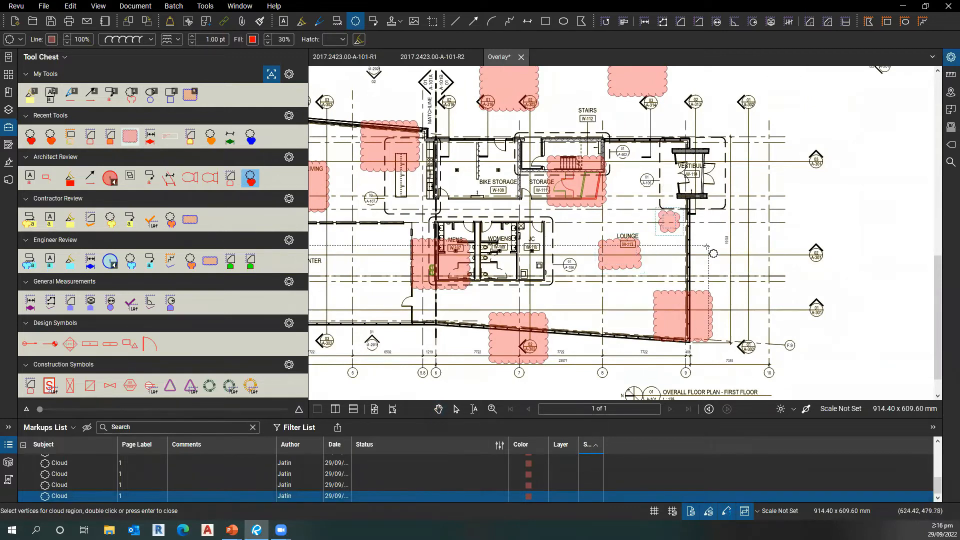
pyautogui.press('Escape')
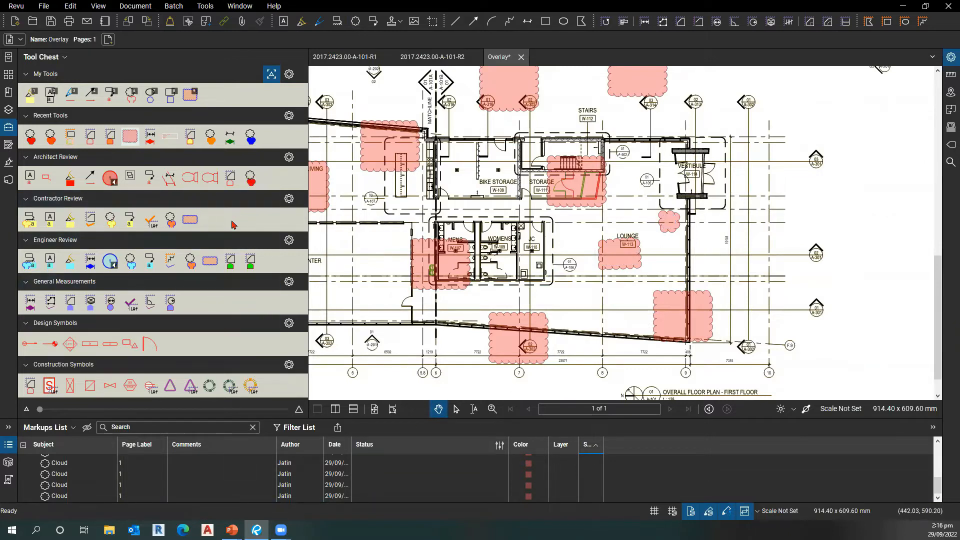
pyautogui.doubleClick(308, 257)
pyautogui.moveTo(382, 302); pyautogui.dragTo(492, 311)
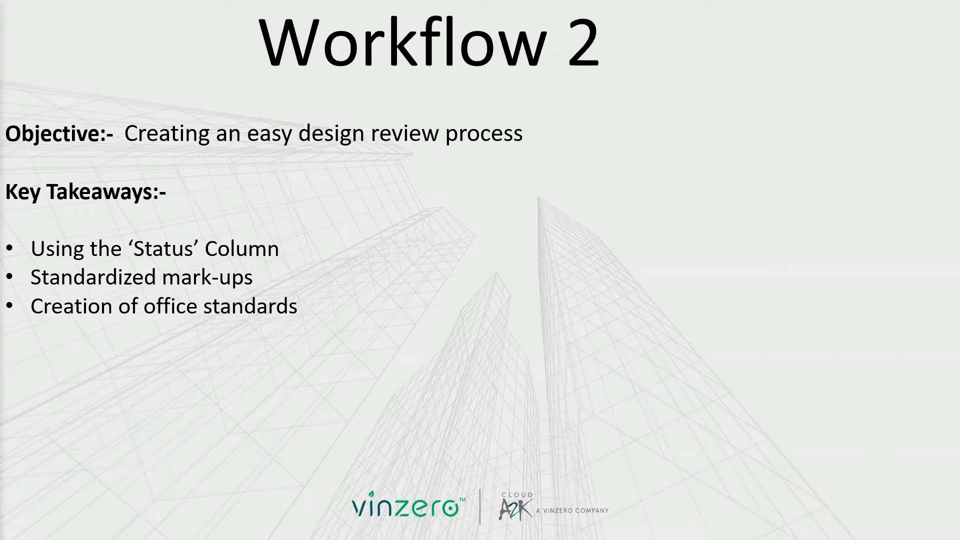
pyautogui.press('Right')
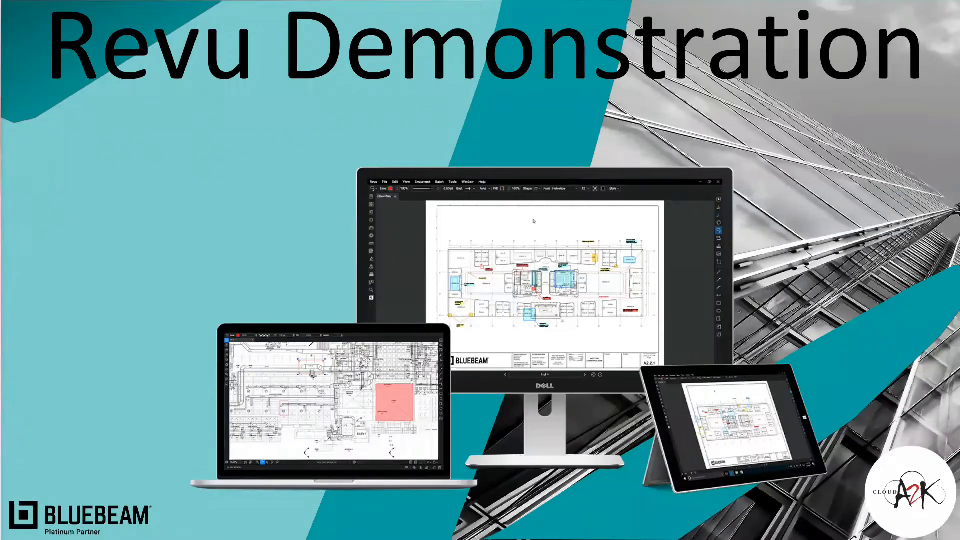
# Step: Switch back to Revu and open the five-page Architectural Set document
pyautogui.hotkey('alt', 'Tab')
pyautogui.moveTo(188, 295)
pyautogui.mouseDown()
pyautogui.moveTo(272, 323)
pyautogui.moveTo(297, 317)
pyautogui.mouseUp()
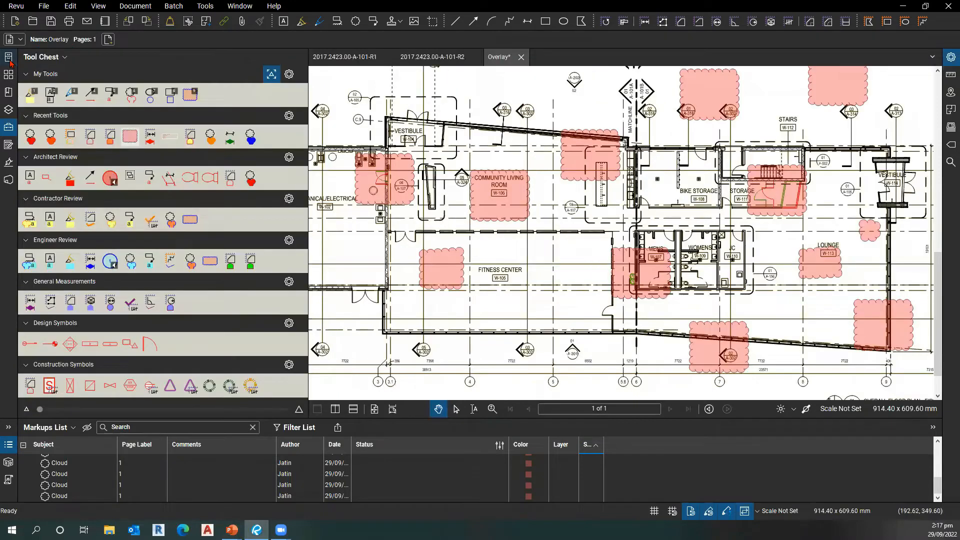
pyautogui.click(8, 56)
pyautogui.click(65, 129)
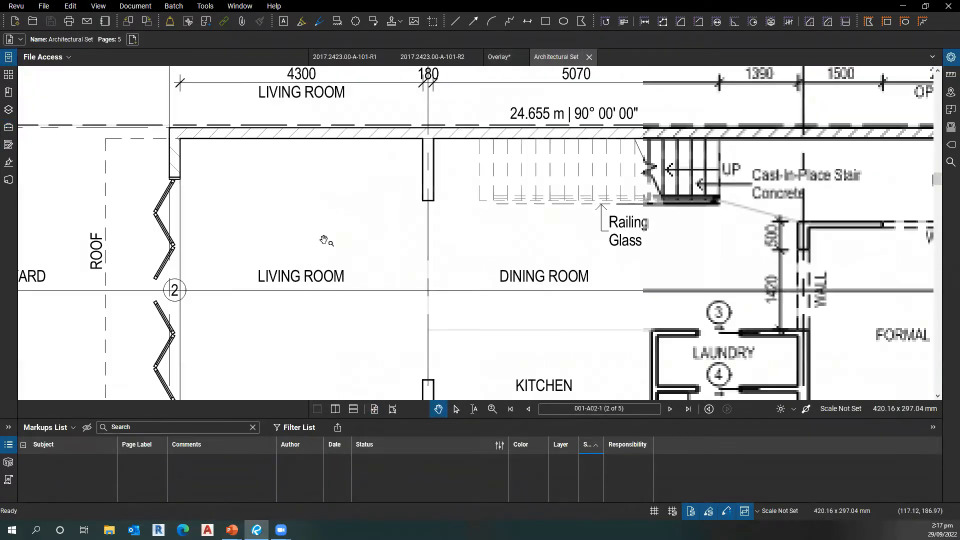
pyautogui.scroll(-5, 325, 241)
pyautogui.scroll(-5, 304, 235)
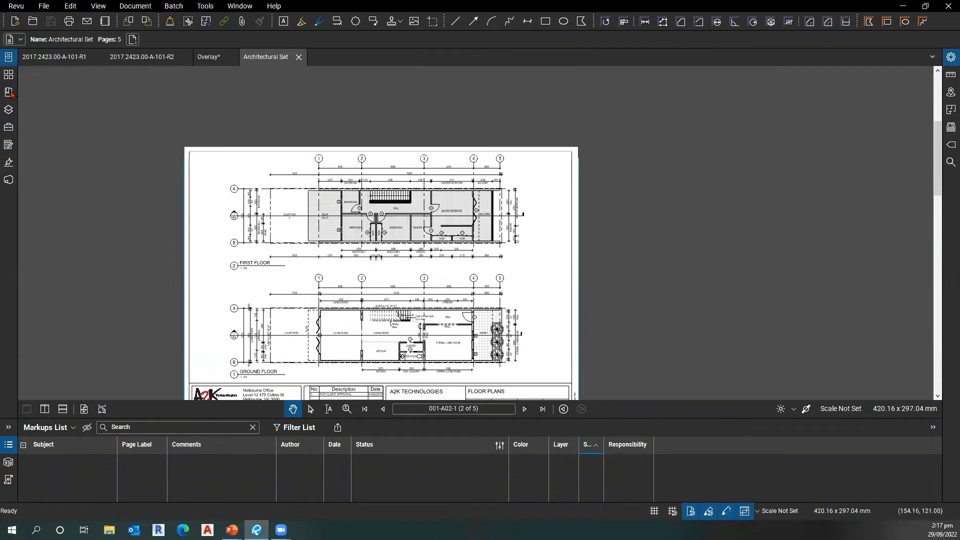
# Step: Show the page thumbnails of the Architectural Set and go through its elevation sheet to the powder room sheet 001-A05-1
pyautogui.click(9, 75)
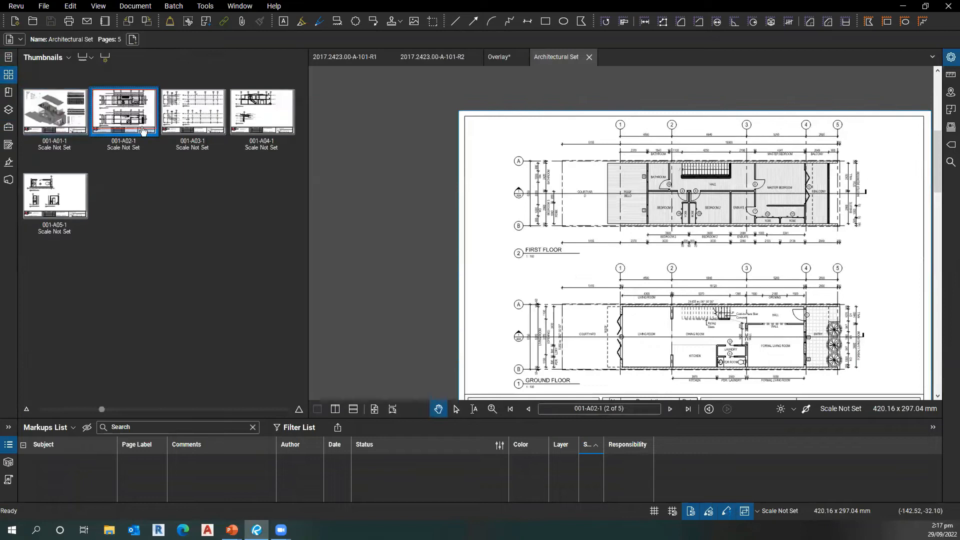
pyautogui.click(196, 128)
pyautogui.click(253, 128)
pyautogui.click(57, 204)
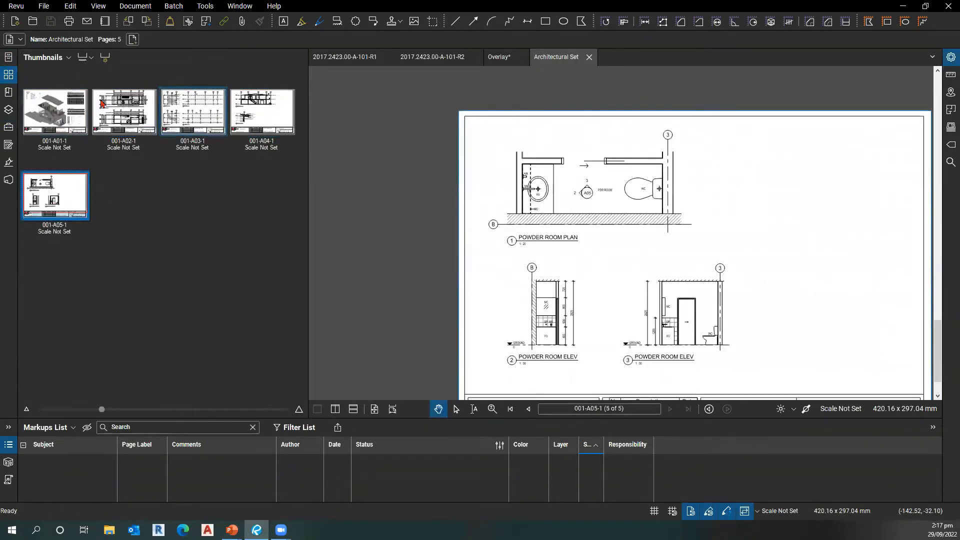
# Step: Close the Overlay document and both A-101 revision drawings, keeping only the Architectural Set open
pyautogui.click(522, 57)
pyautogui.click(541, 312)
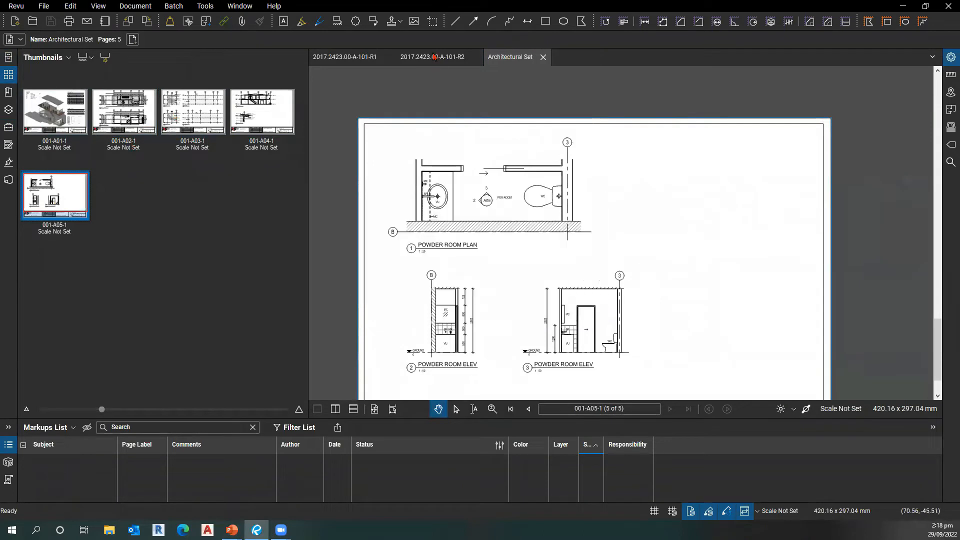
pyautogui.click(479, 57)
pyautogui.click(390, 57)
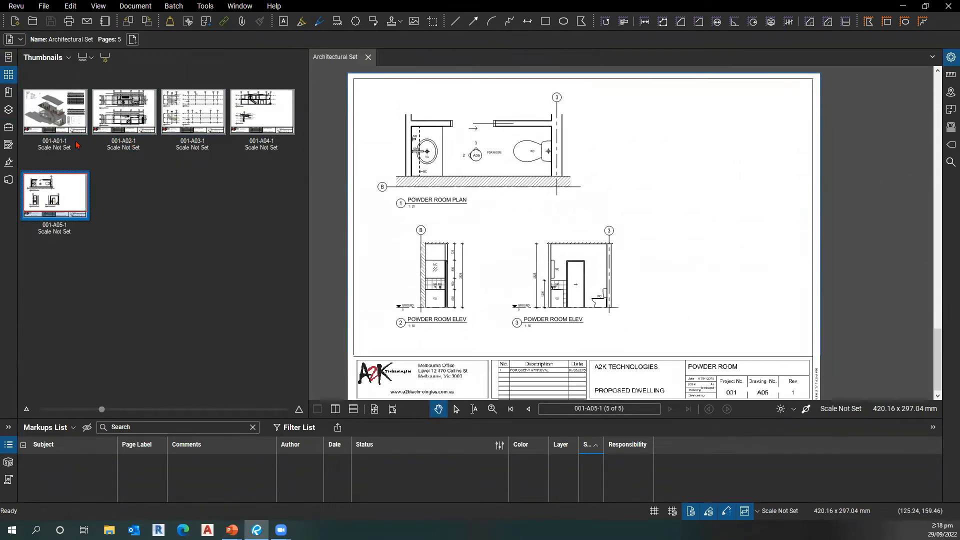
# Step: Look through the cover, floor plans, elevations and powder room sheets of the Architectural Set
pyautogui.click(55, 107)
pyautogui.click(124, 111)
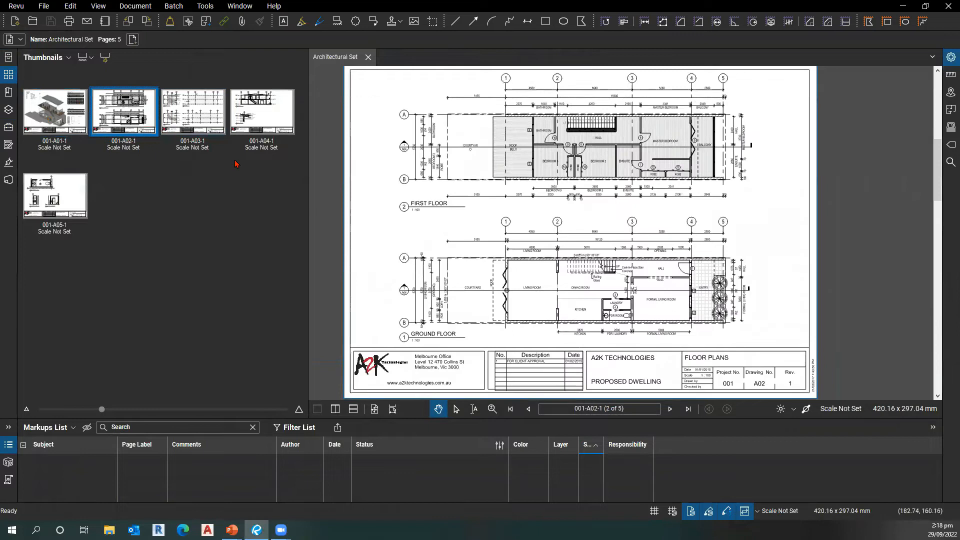
pyautogui.click(193, 111)
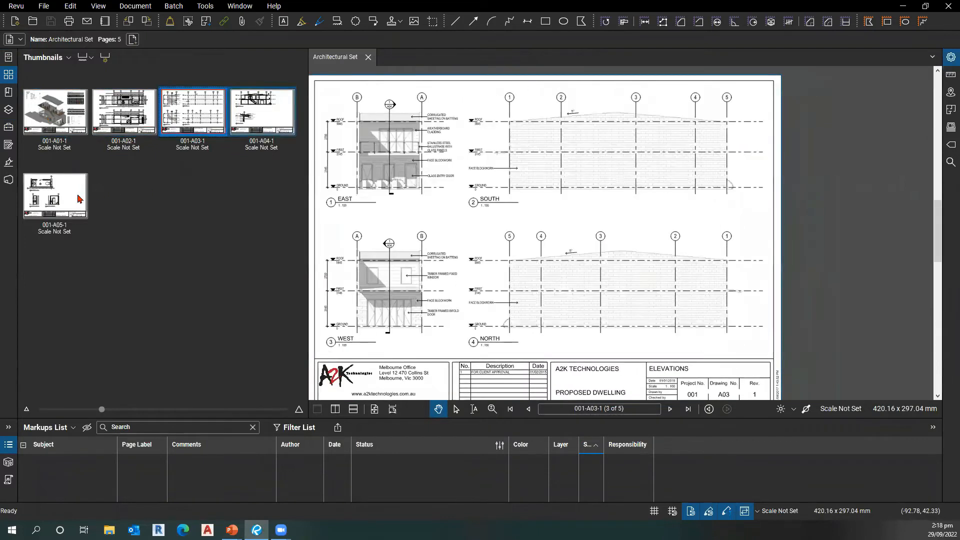
pyautogui.click(78, 199)
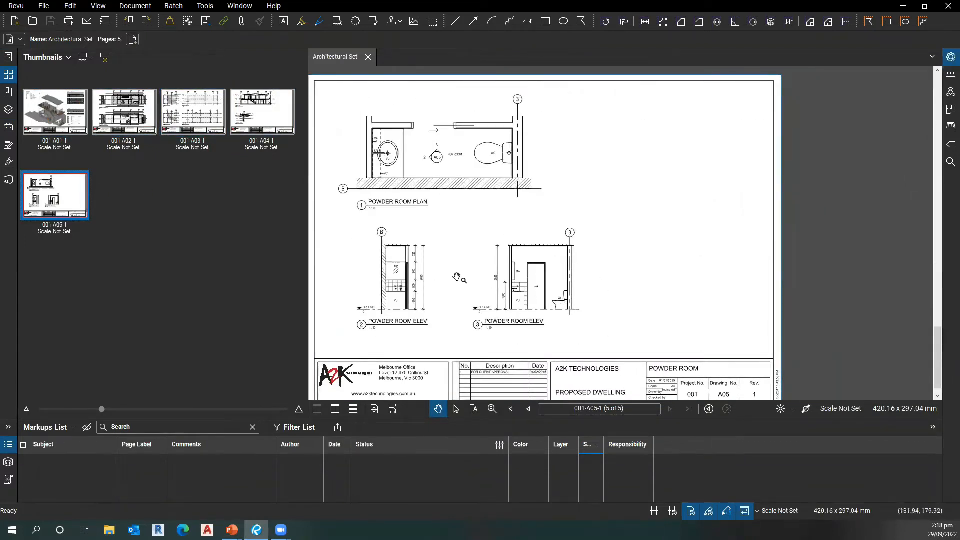
# Step: Narrow the page thumbnail area to give the drawing more room
pyautogui.moveTo(305, 258); pyautogui.dragTo(254, 260)
pyautogui.press('ctrl')
pyautogui.press('ctrl')
pyautogui.press('ctrl')
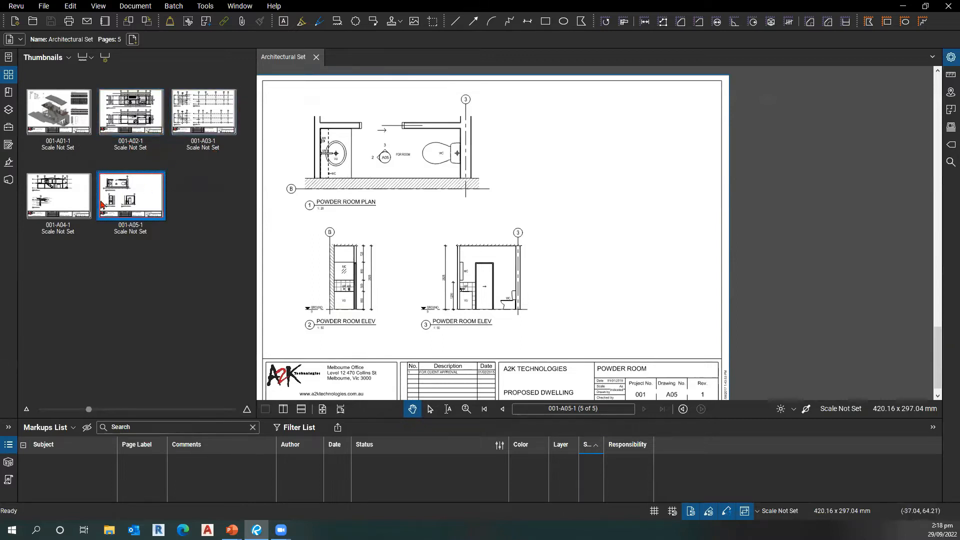
# Step: Examine the title blocks of the floor plans and powder room sheets for sheet name, project number, drawing number and revision
pyautogui.click(140, 126)
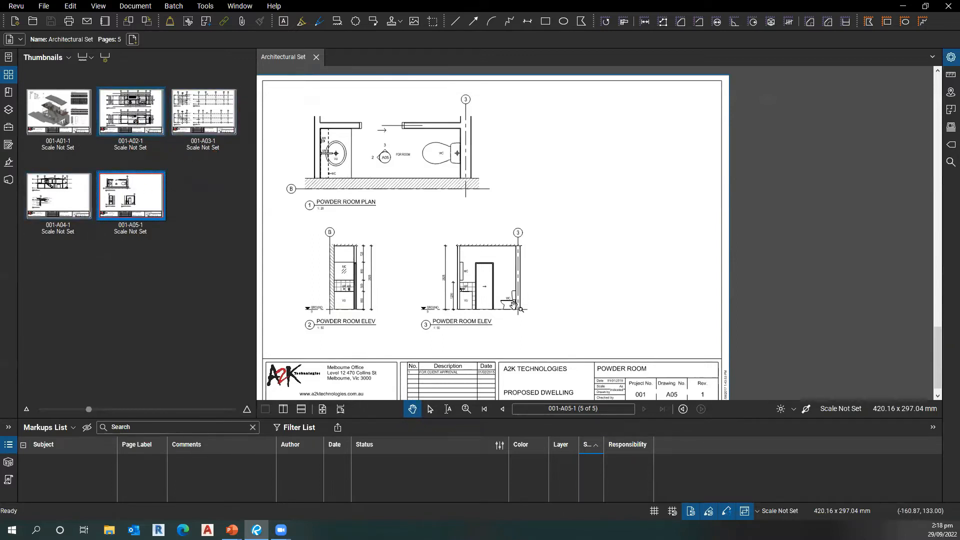
pyautogui.press('ctrl')
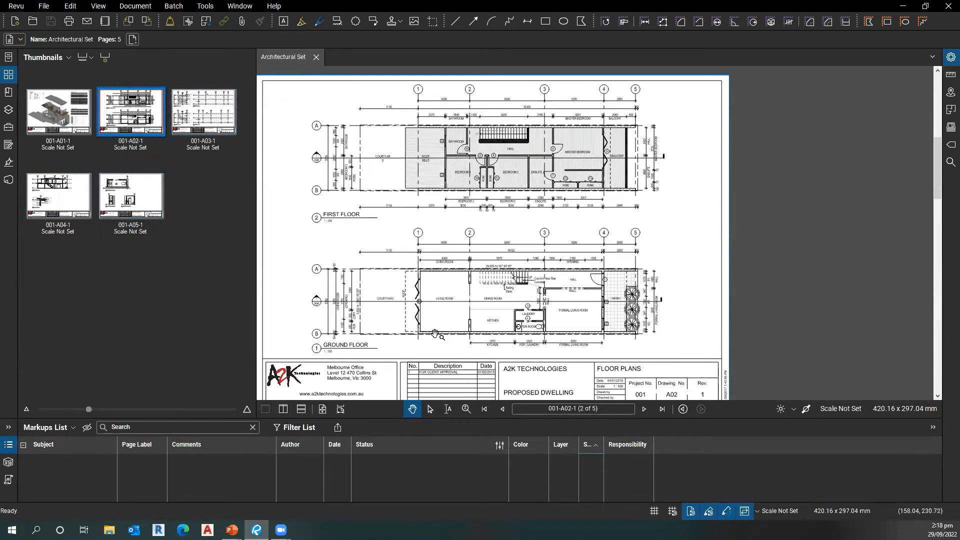
pyautogui.moveTo(436, 335); pyautogui.dragTo(435, 301)
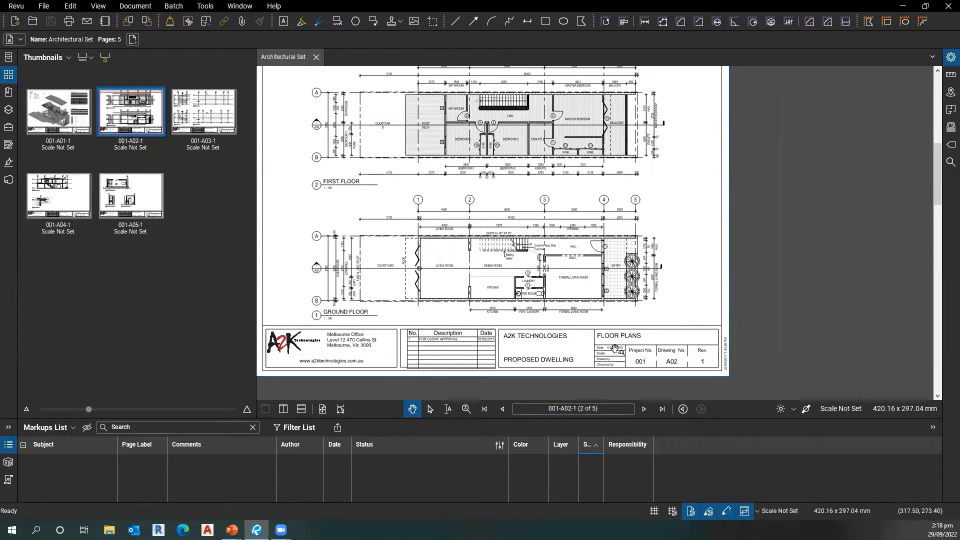
pyautogui.scroll(4, 619, 350)
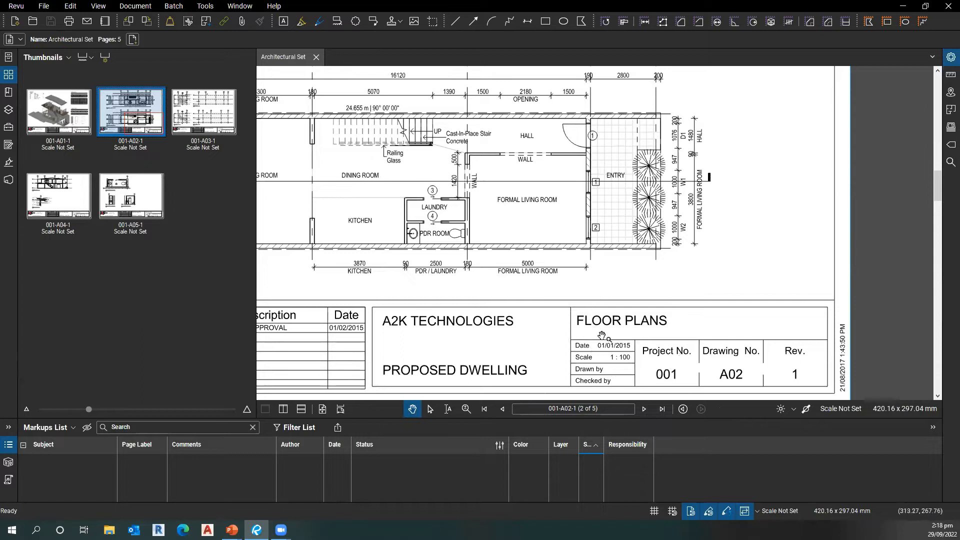
pyautogui.click(218, 127)
pyautogui.click(131, 195)
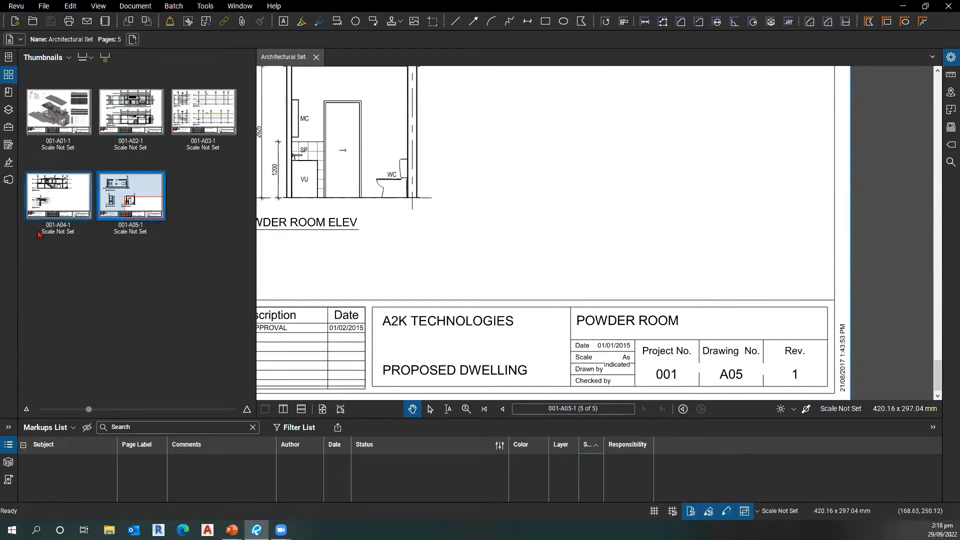
pyautogui.click(609, 328)
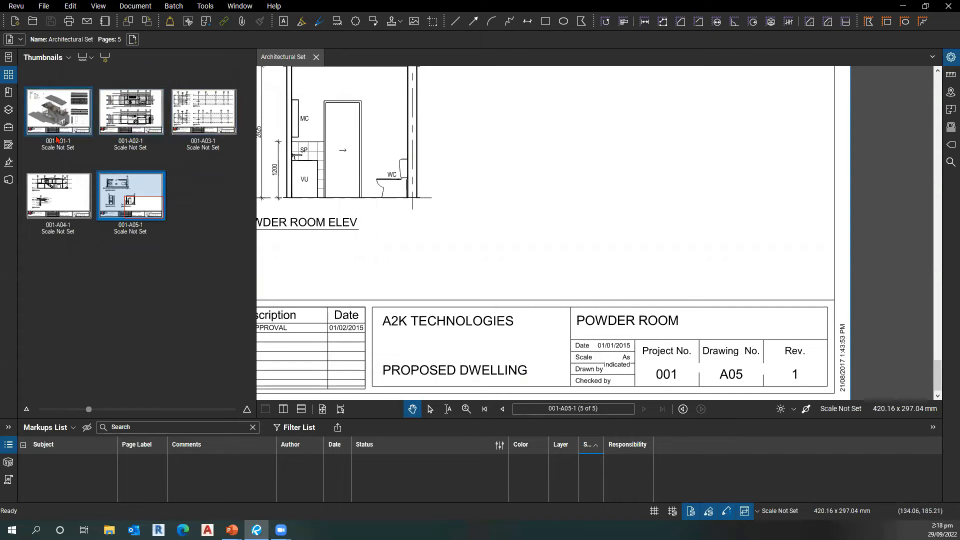
pyautogui.moveTo(514, 331); pyautogui.dragTo(629, 366)
pyautogui.moveTo(365, 295); pyautogui.dragTo(446, 316)
pyautogui.scroll(-3, 447, 315)
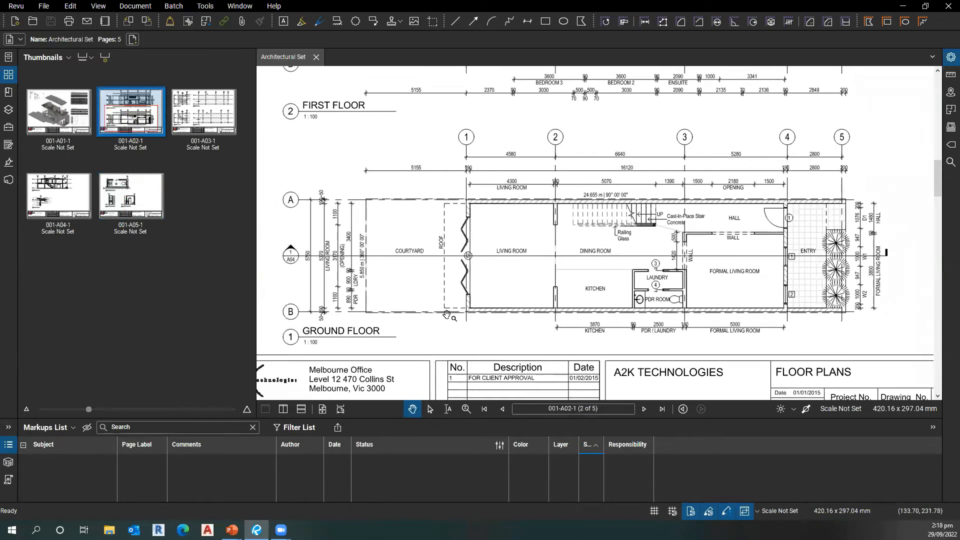
# Step: Start creating page labels from a page region that covers the sheet name in the cover sheet's title block
pyautogui.click(105, 58)
pyautogui.click(62, 116)
pyautogui.moveTo(516, 242); pyautogui.dragTo(405, 247)
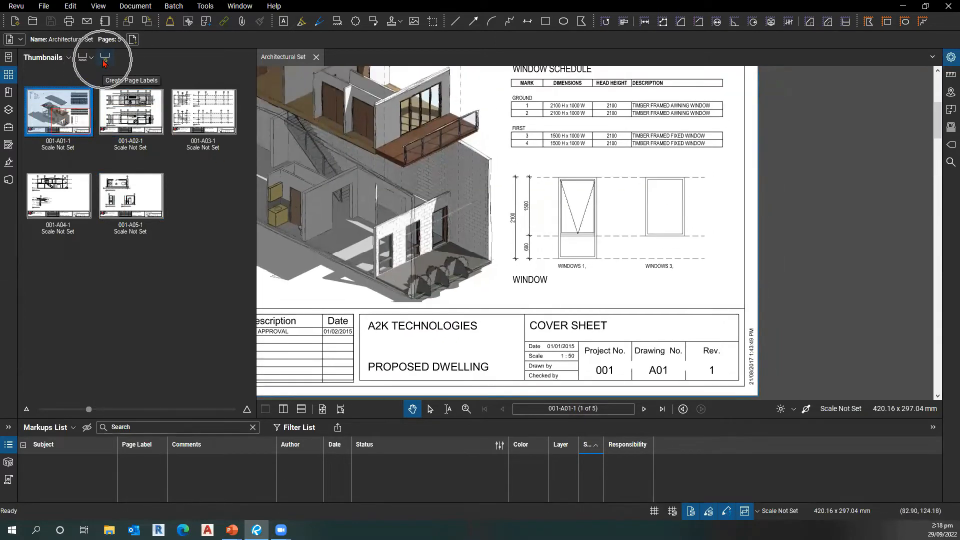
pyautogui.click(105, 59)
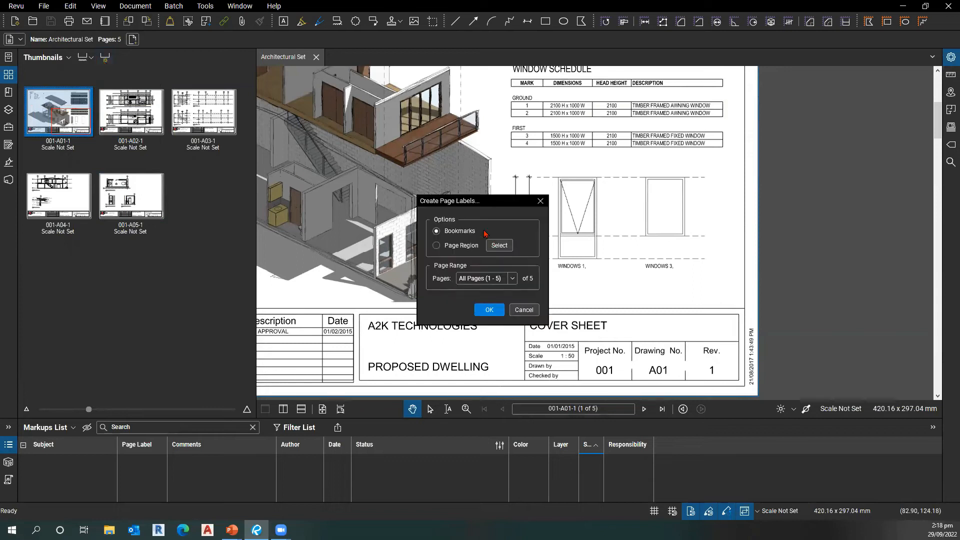
pyautogui.moveTo(465, 201); pyautogui.dragTo(374, 132)
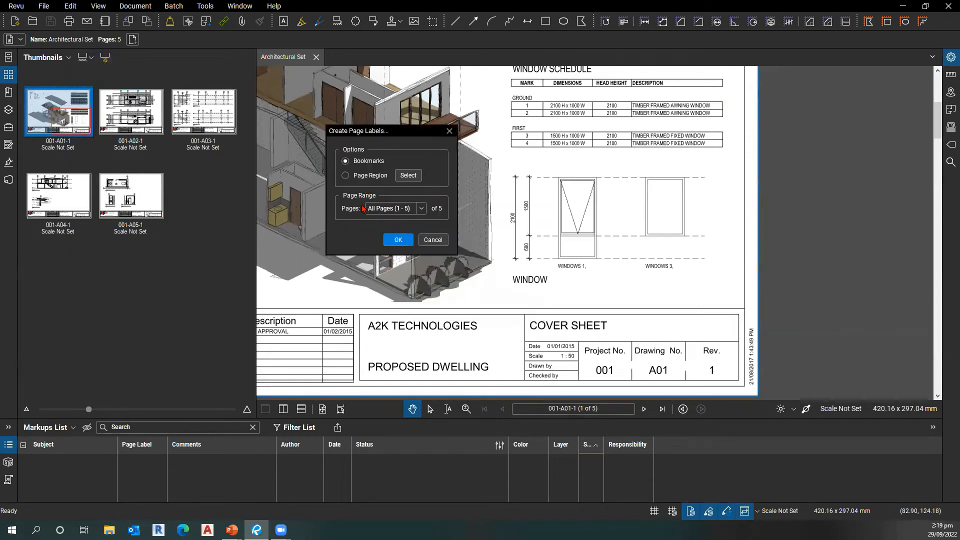
pyautogui.click(370, 181)
pyautogui.click(371, 180)
pyautogui.click(410, 176)
pyautogui.scroll(2, 528, 317)
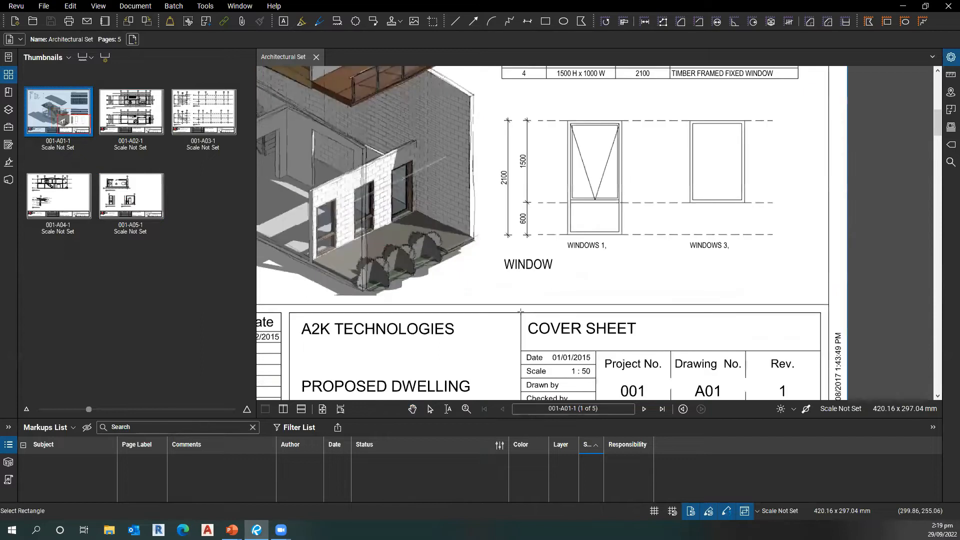
pyautogui.moveTo(546, 328); pyautogui.dragTo(820, 351)
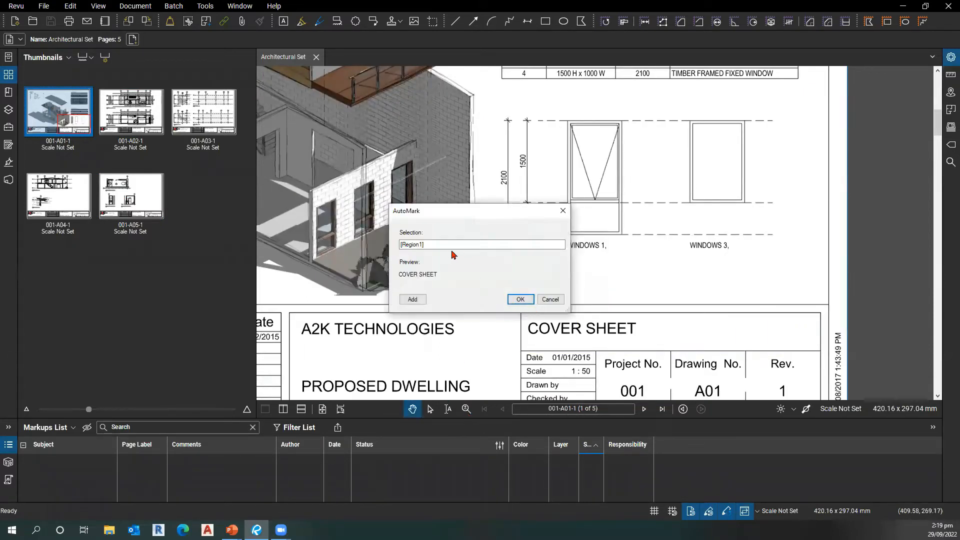
# Step: Accept the sheet-name region and create the page labels for all pages (1 - 5)
pyautogui.moveTo(461, 216); pyautogui.dragTo(527, 118)
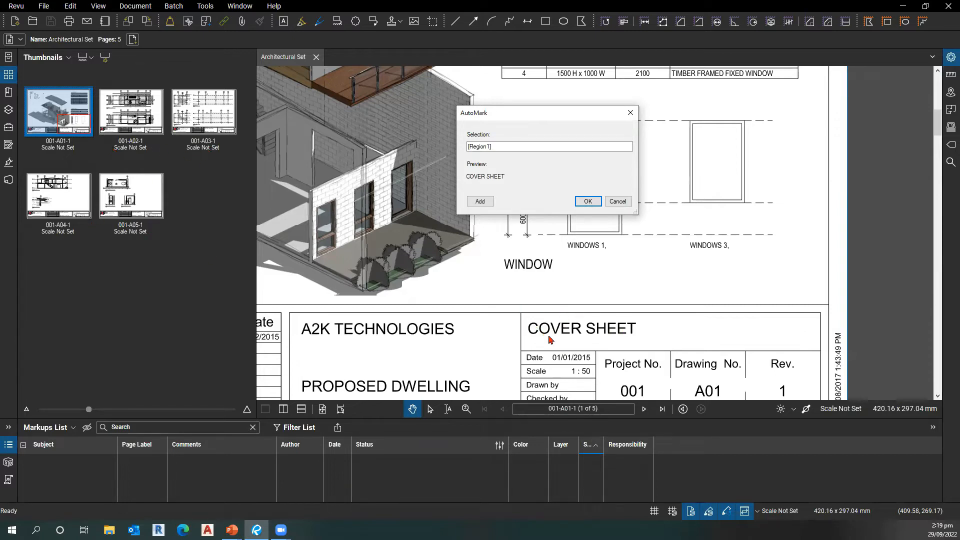
pyautogui.click(570, 345)
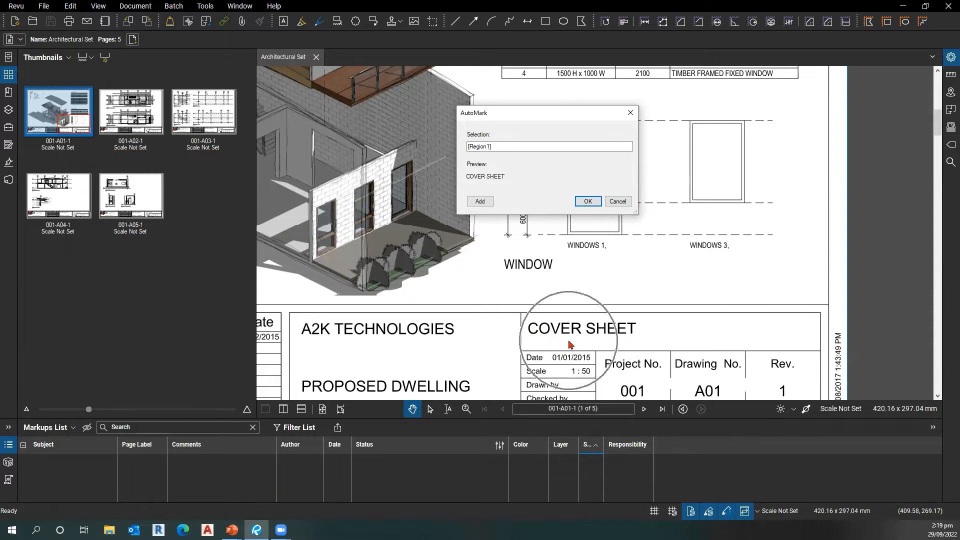
pyautogui.click(470, 179)
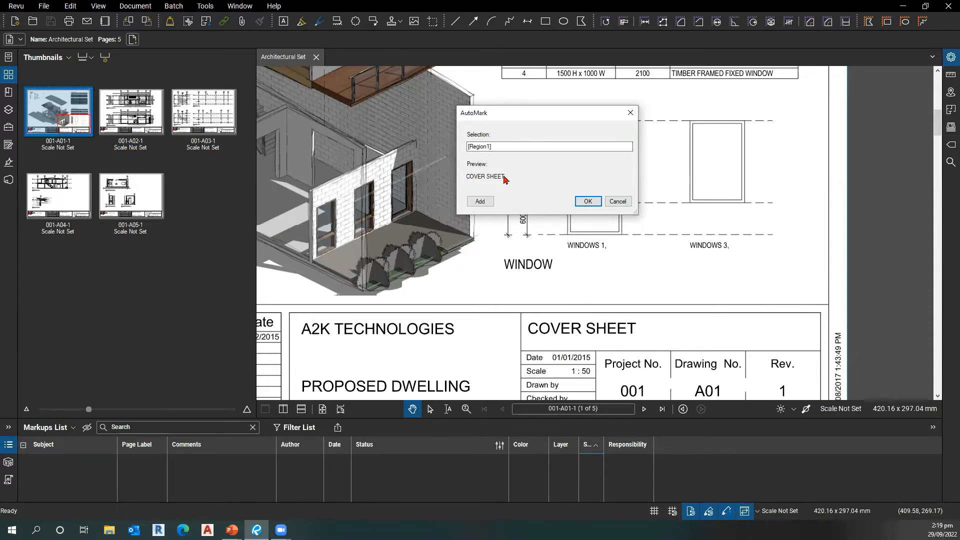
pyautogui.moveTo(502, 176); pyautogui.dragTo(459, 171)
pyautogui.click(588, 202)
pyautogui.click(474, 280)
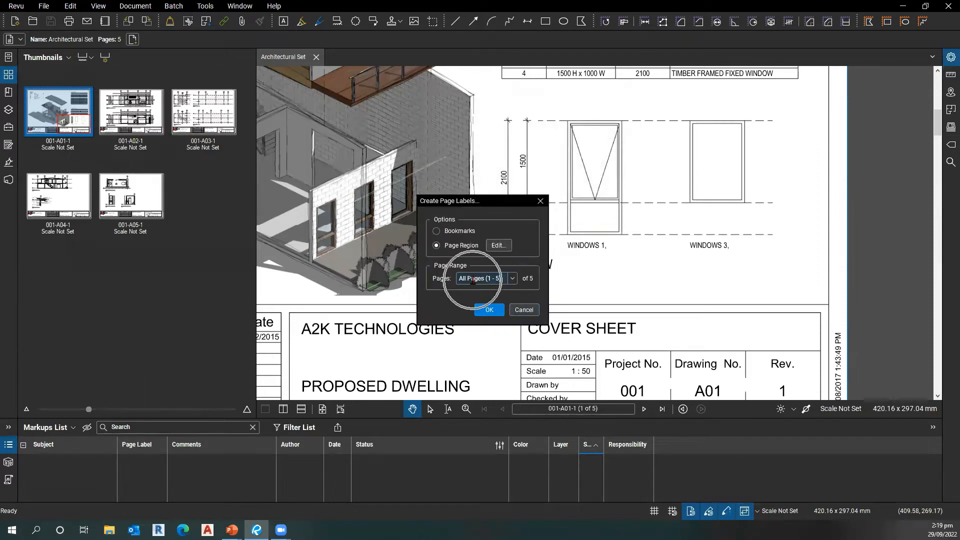
pyautogui.click(512, 279)
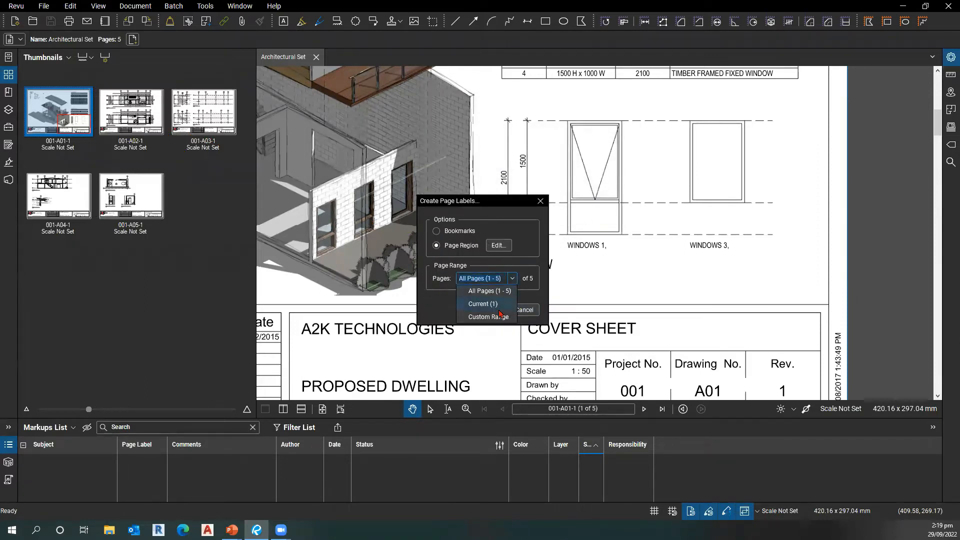
pyautogui.click(433, 296)
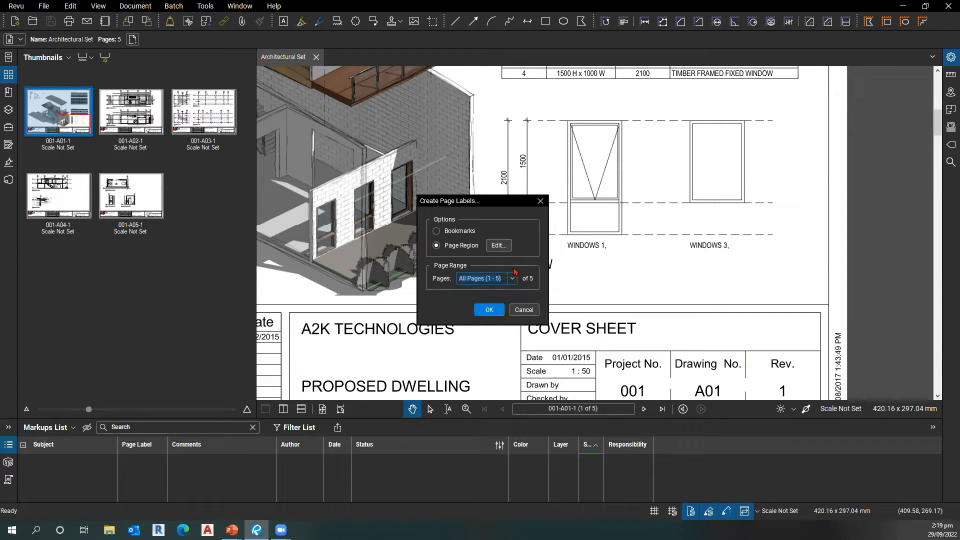
pyautogui.click(489, 310)
# Step: Look through the floor plans, elevations, powder room and section sheets to compare their page labels with the title blocks
pyautogui.click(124, 147)
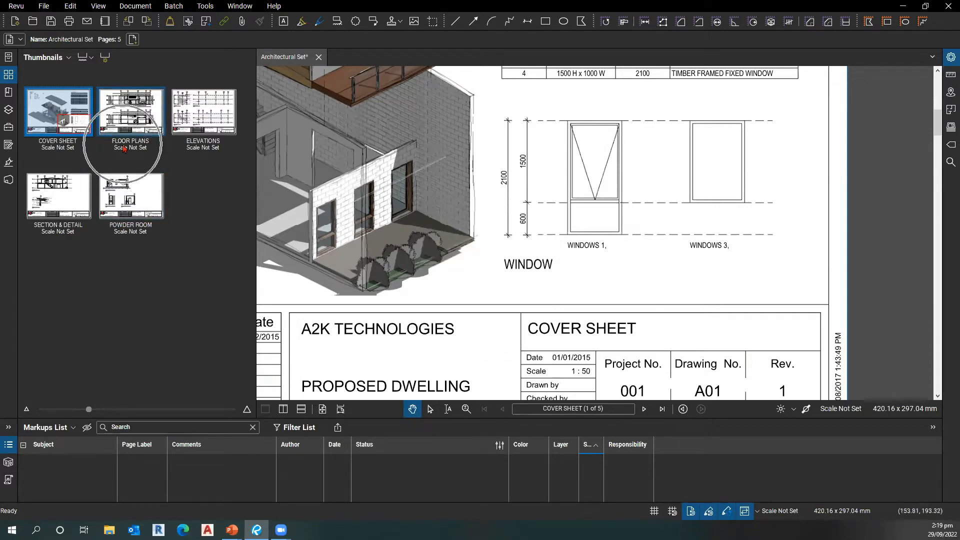
pyautogui.click(129, 125)
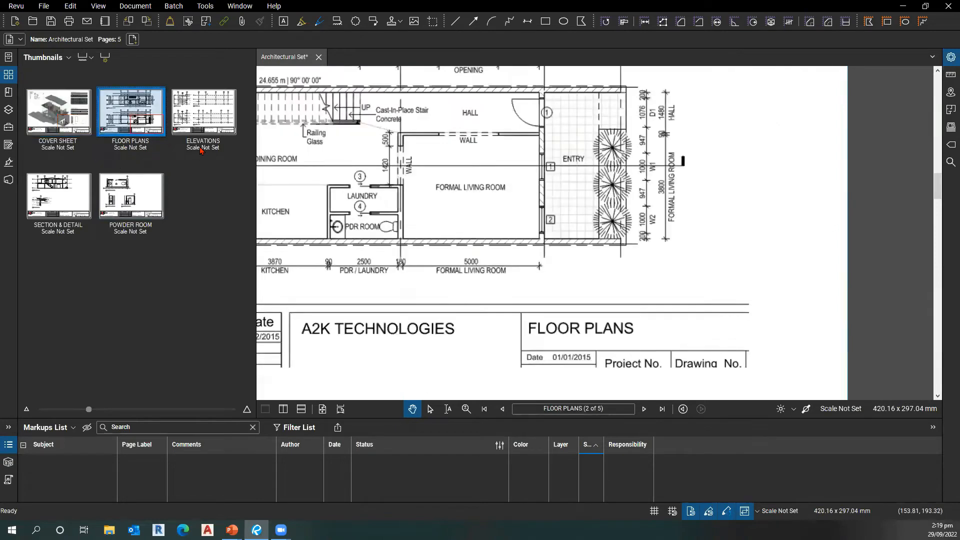
pyautogui.click(205, 119)
pyautogui.click(154, 209)
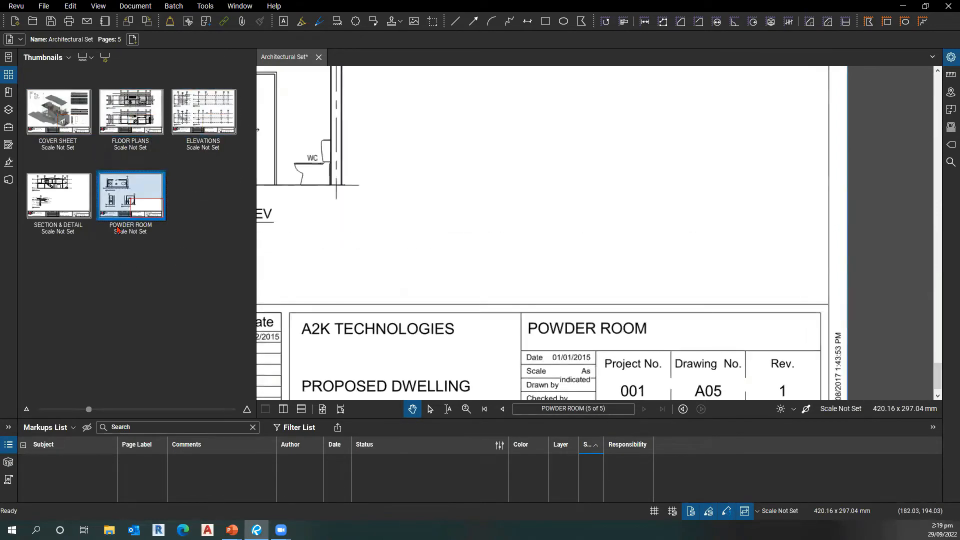
pyautogui.click(58, 195)
pyautogui.moveTo(371, 243); pyautogui.dragTo(575, 338)
pyautogui.scroll(-6, 495, 241)
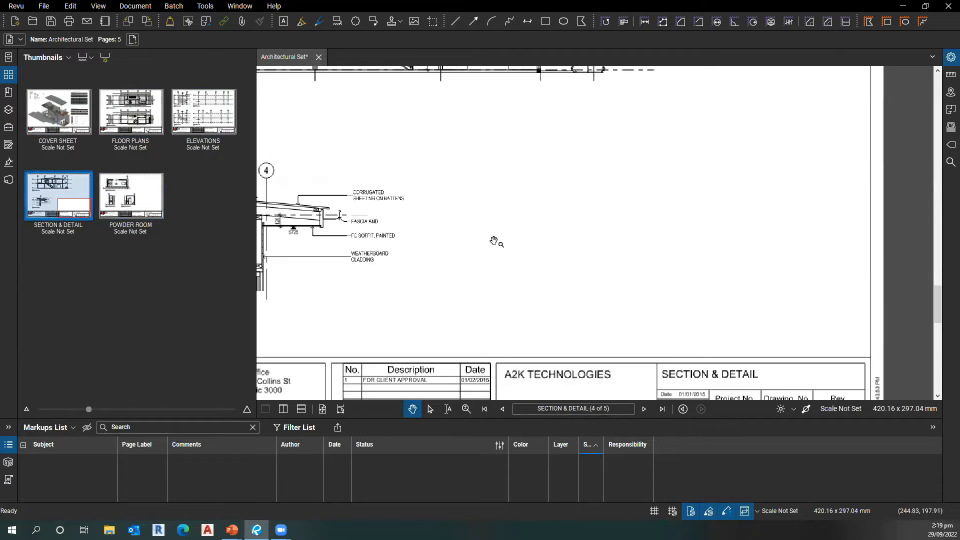
pyautogui.moveTo(438, 274); pyautogui.dragTo(456, 317)
pyautogui.scroll(2, 443, 270)
pyautogui.click(137, 127)
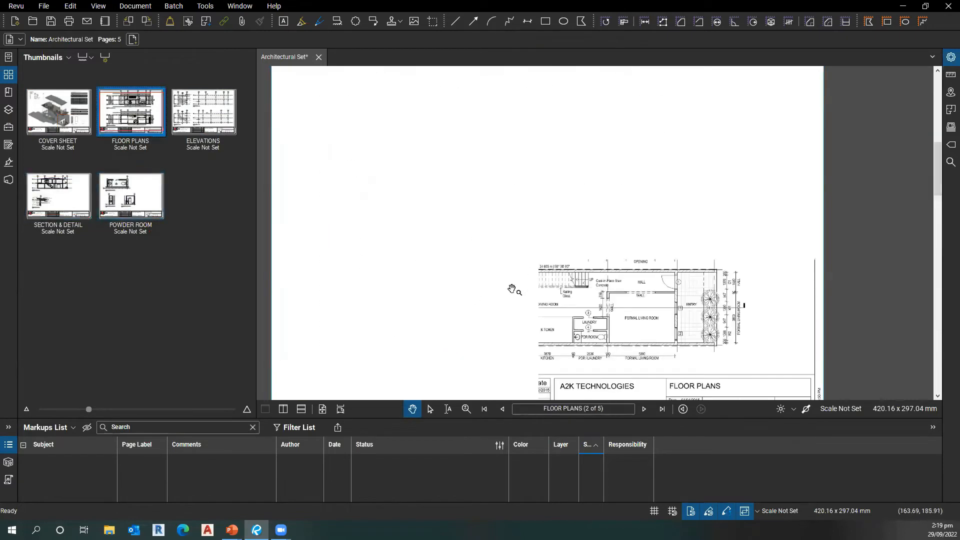
# Step: Collapse and restore the page thumbnails, then do the same with the Markups List
pyautogui.doubleClick(253, 285)
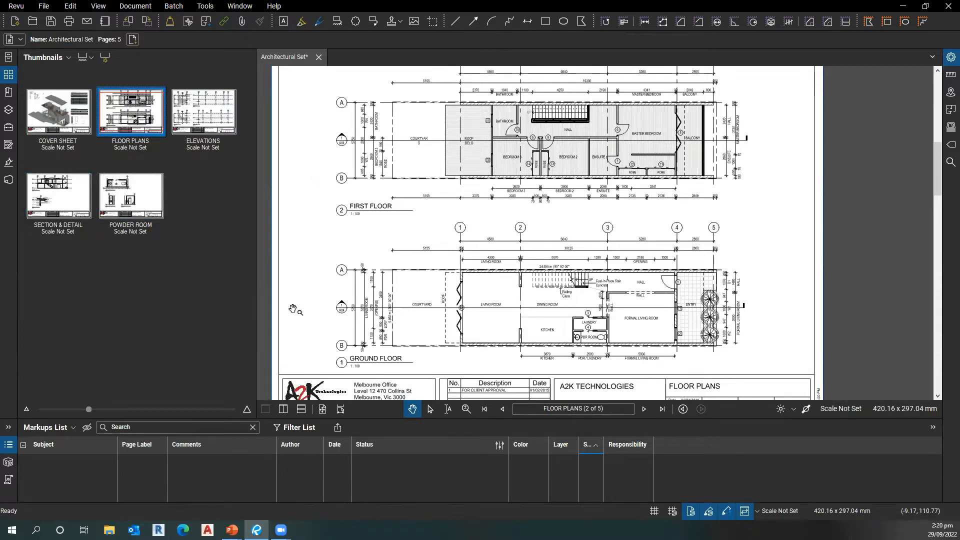
pyautogui.moveTo(221, 307); pyautogui.dragTo(265, 303)
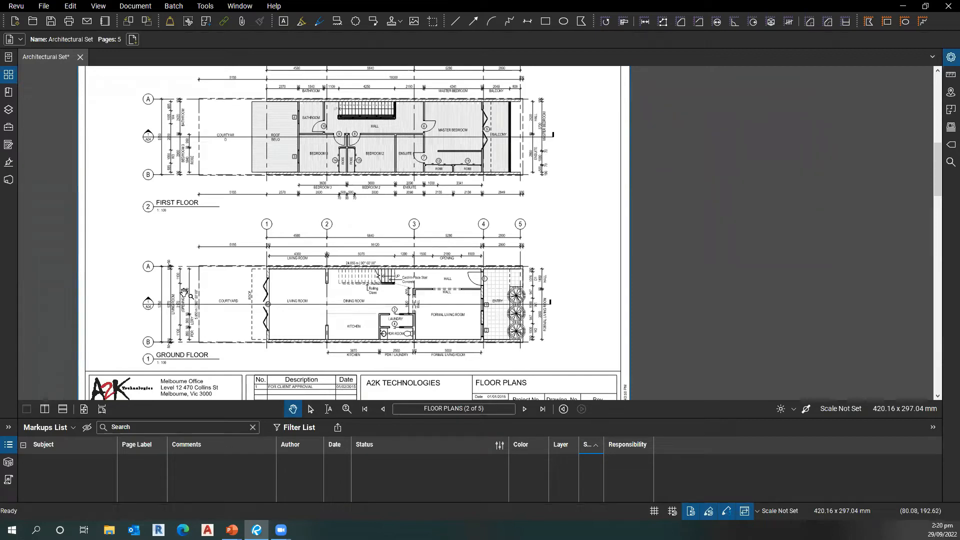
pyautogui.doubleClick(19, 229)
pyautogui.moveTo(499, 338); pyautogui.dragTo(456, 317)
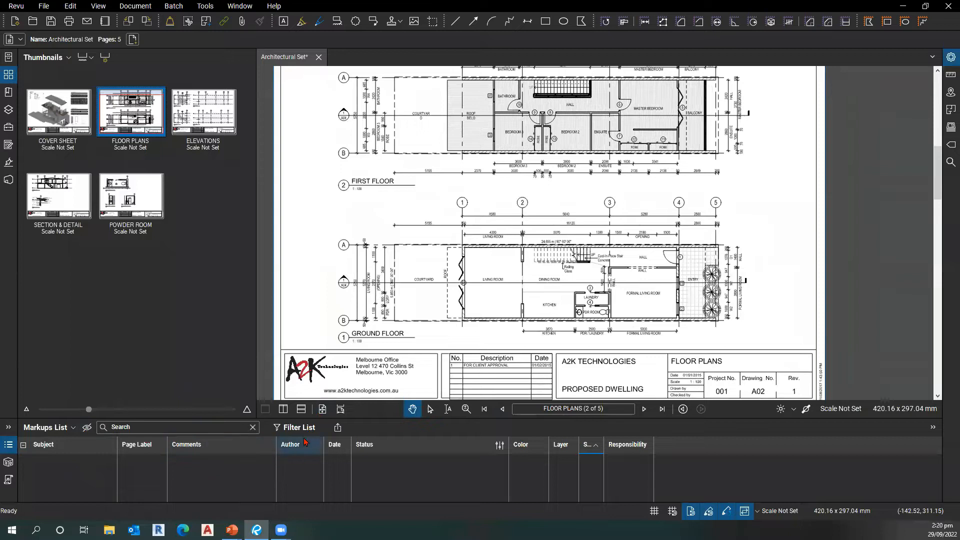
pyautogui.doubleClick(354, 418)
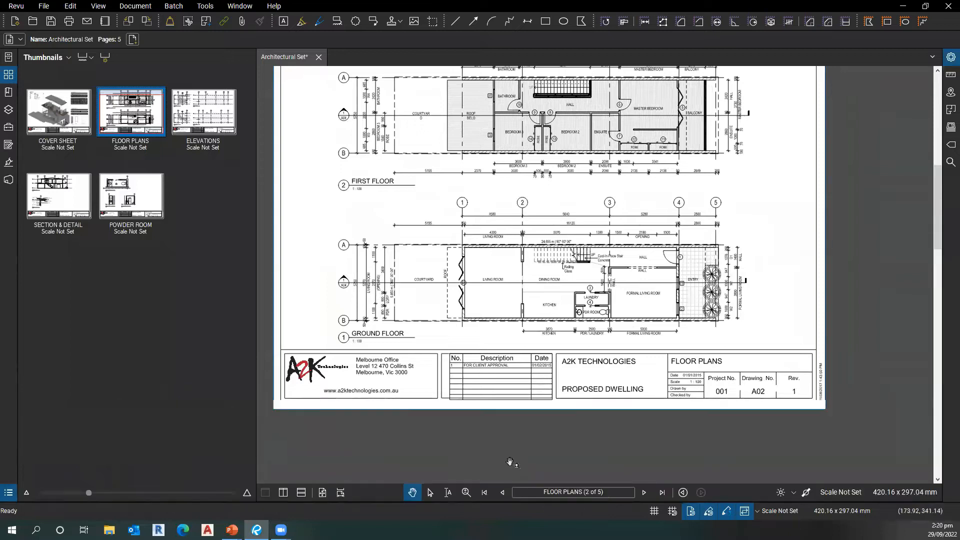
pyautogui.doubleClick(382, 500)
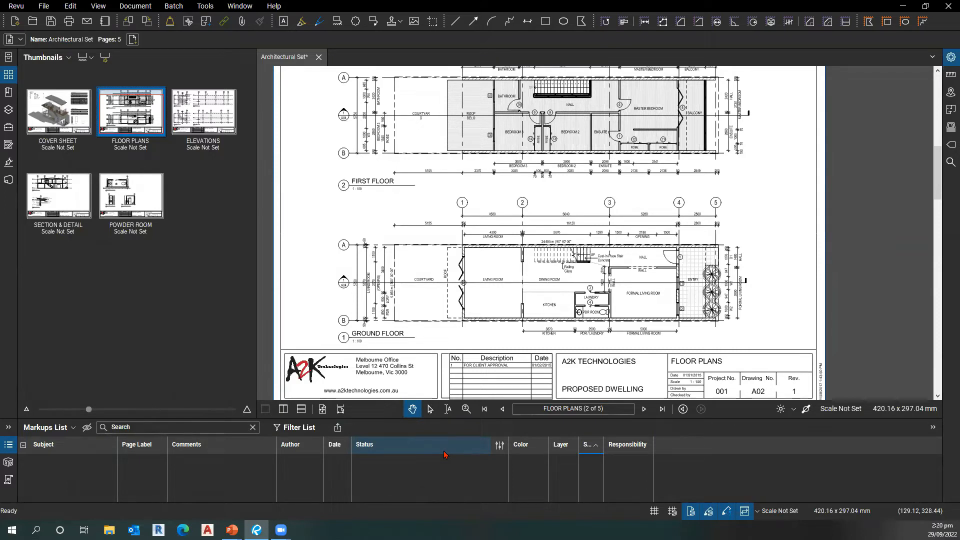
# Step: Examine which columns the Markups List can show, including the Status column
pyautogui.click(73, 428)
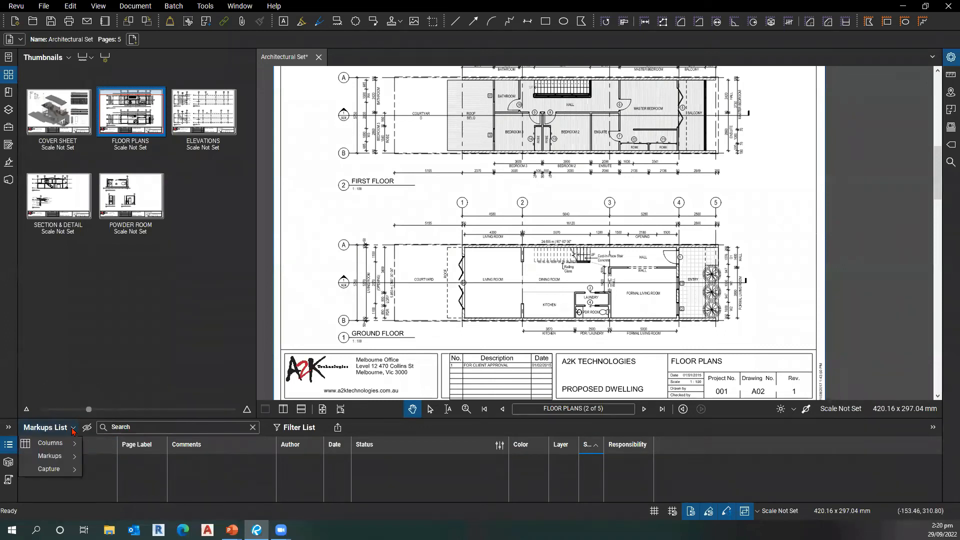
pyautogui.click(61, 444)
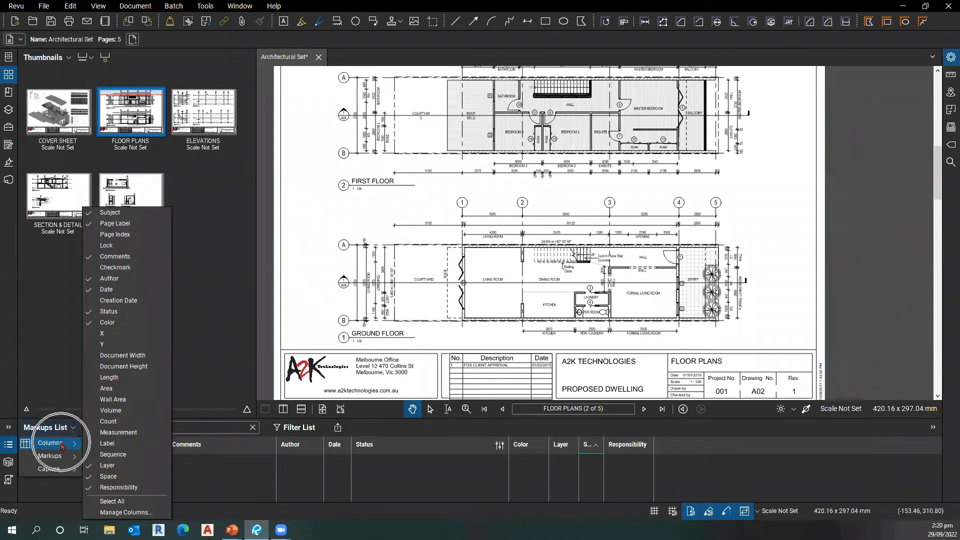
pyautogui.press('ctrl')
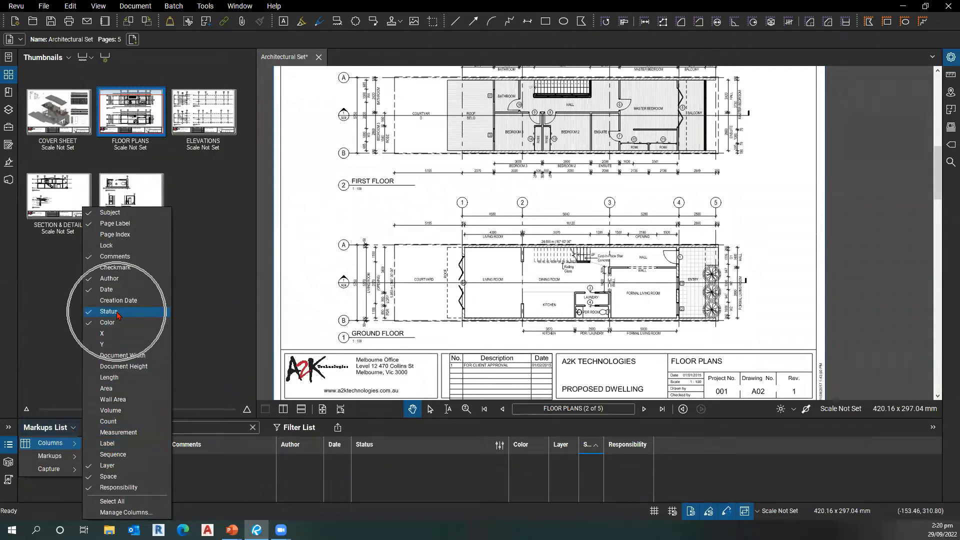
pyautogui.press('ctrl')
pyautogui.press('ctrl')
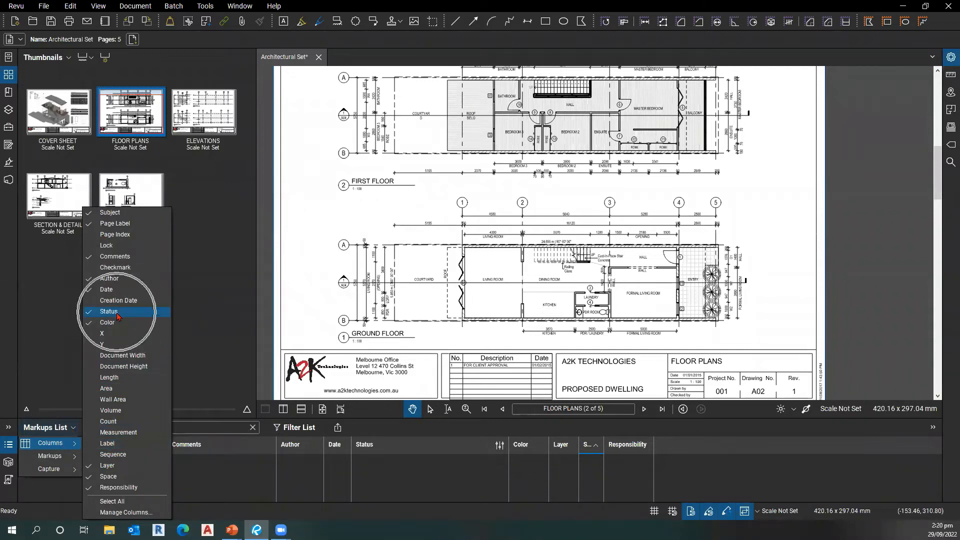
pyautogui.press('ctrl')
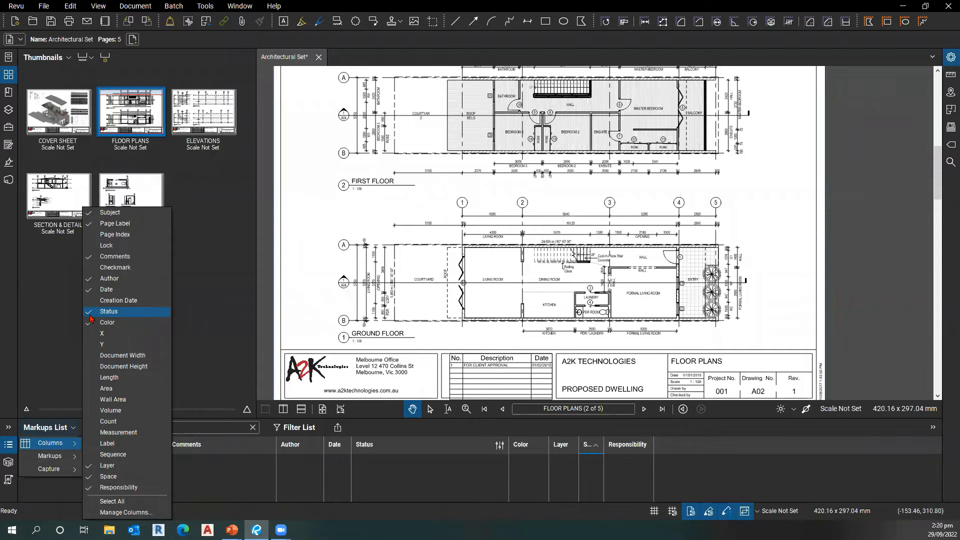
pyautogui.click(328, 311)
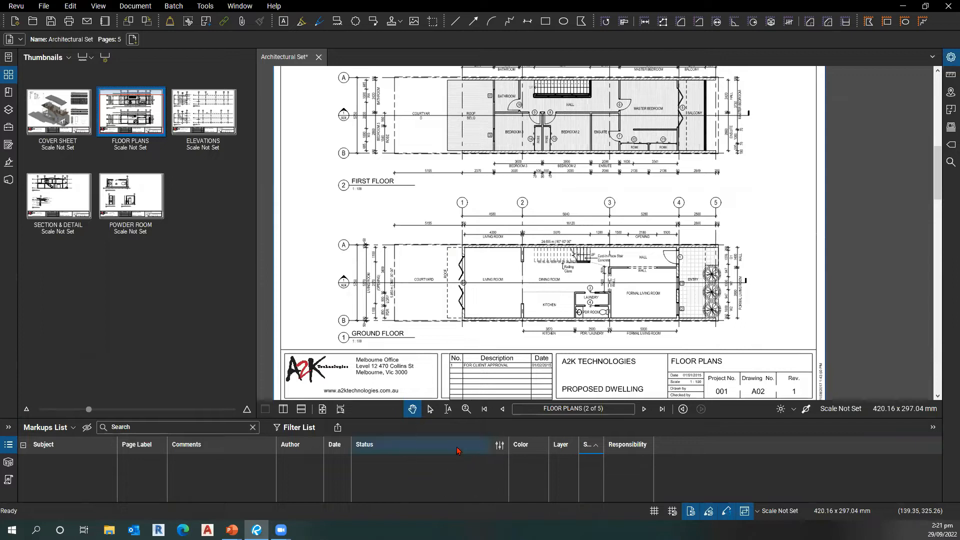
# Step: Open Manage Status for the Markups List's Status column and select the Review model
pyautogui.click(501, 446)
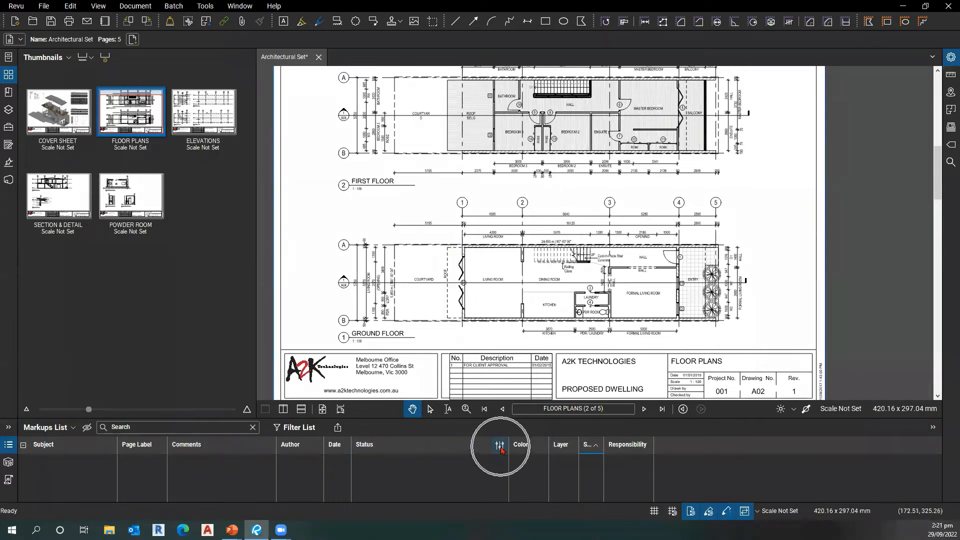
pyautogui.press('ctrl')
pyautogui.press('ctrl')
pyautogui.press('ctrl')
pyautogui.press('ctrl')
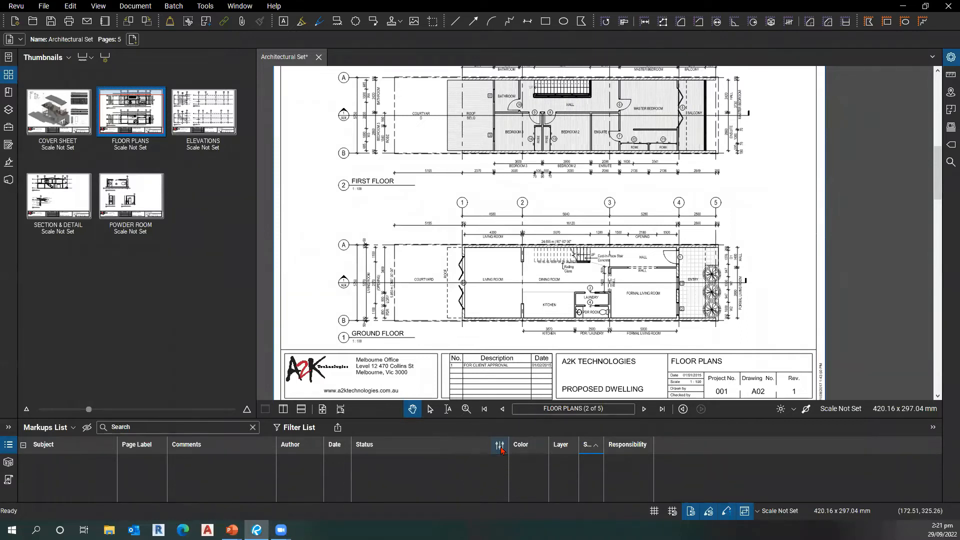
pyautogui.click(500, 446)
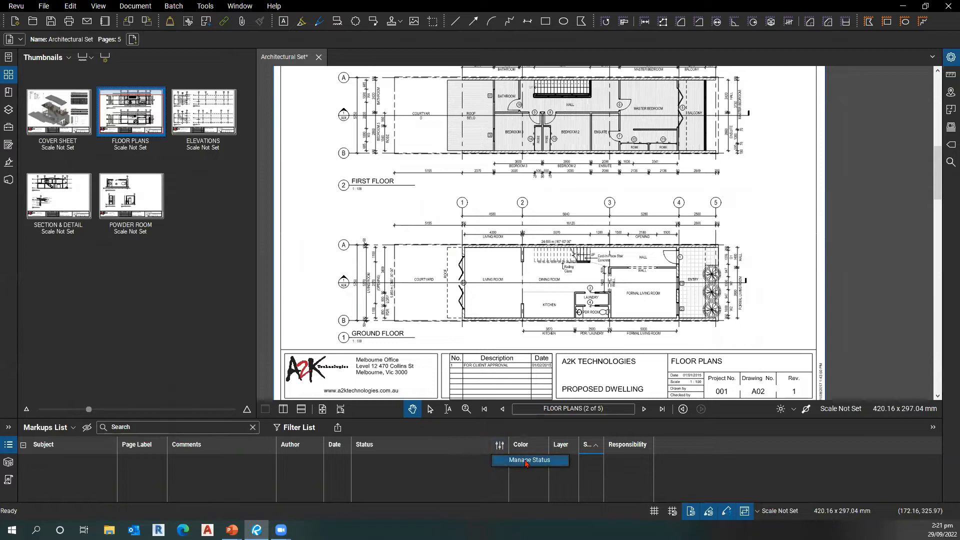
pyautogui.press('ctrl')
pyautogui.press('ctrl')
pyautogui.press('ctrl')
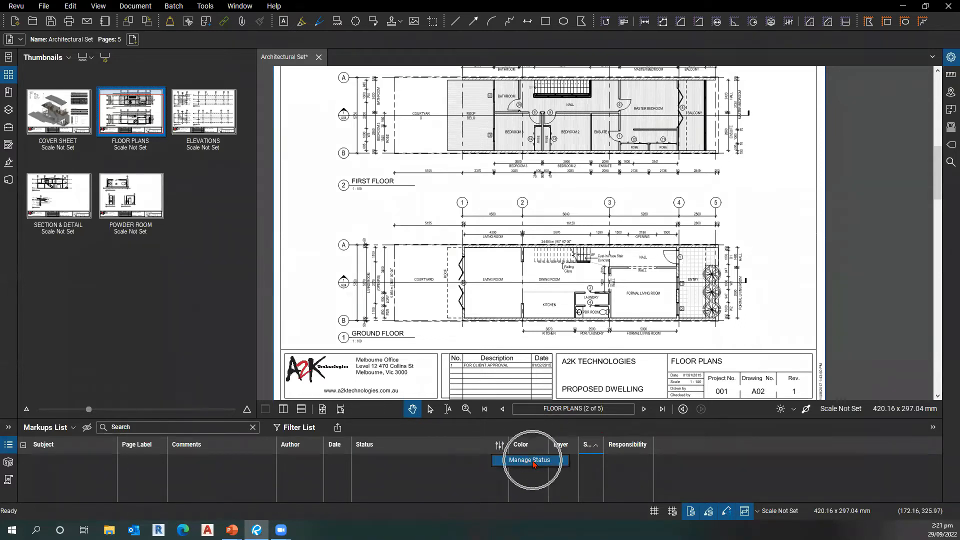
pyautogui.press('ctrl')
pyautogui.press('ctrl')
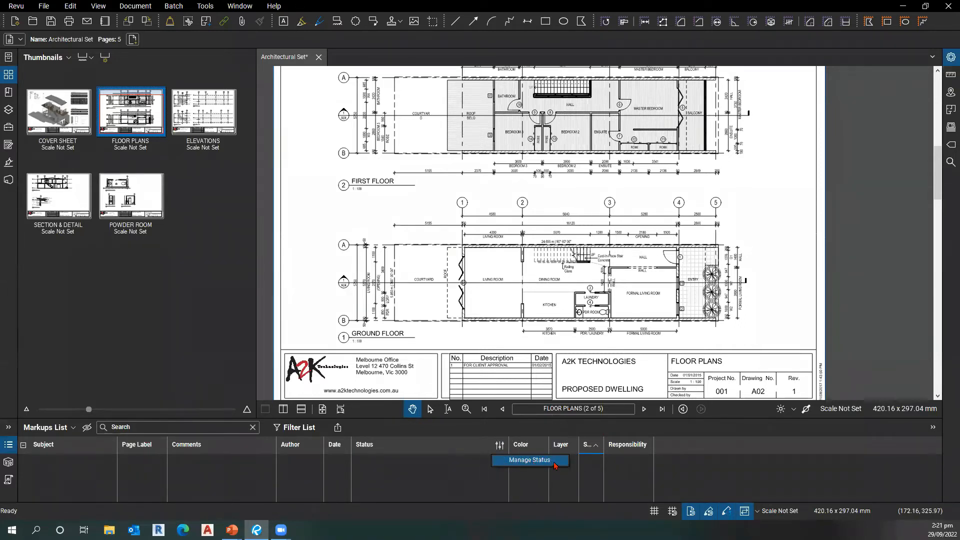
pyautogui.click(552, 464)
pyautogui.moveTo(447, 174); pyautogui.dragTo(393, 146)
pyautogui.click(390, 176)
pyautogui.press('ctrl')
pyautogui.press('ctrl')
pyautogui.press('ctrl')
pyautogui.press('ctrl')
pyautogui.press('ctrl')
pyautogui.press('ctrl')
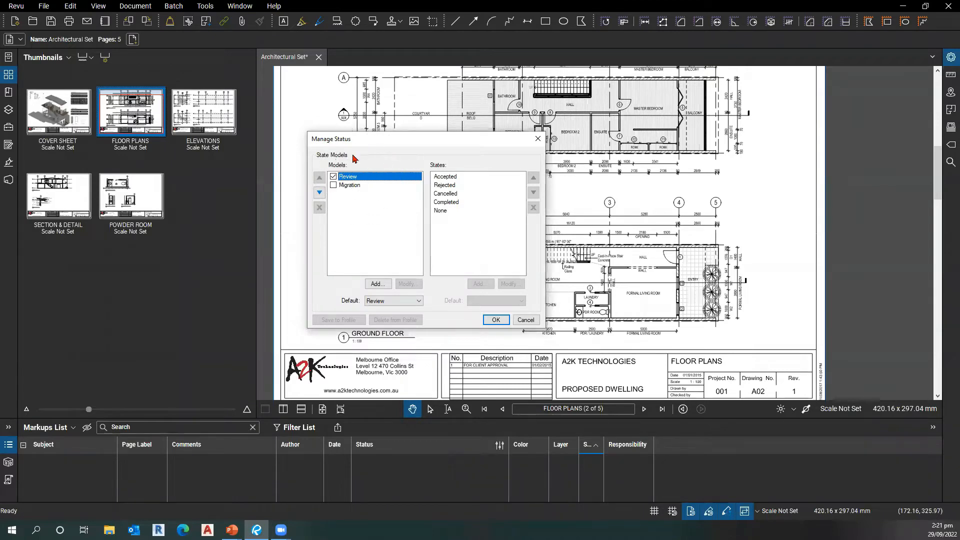
pyautogui.press('ctrl')
# Step: Open the properties of the Review model's Accepted state and move the dialog clear of the states list
pyautogui.click(447, 179)
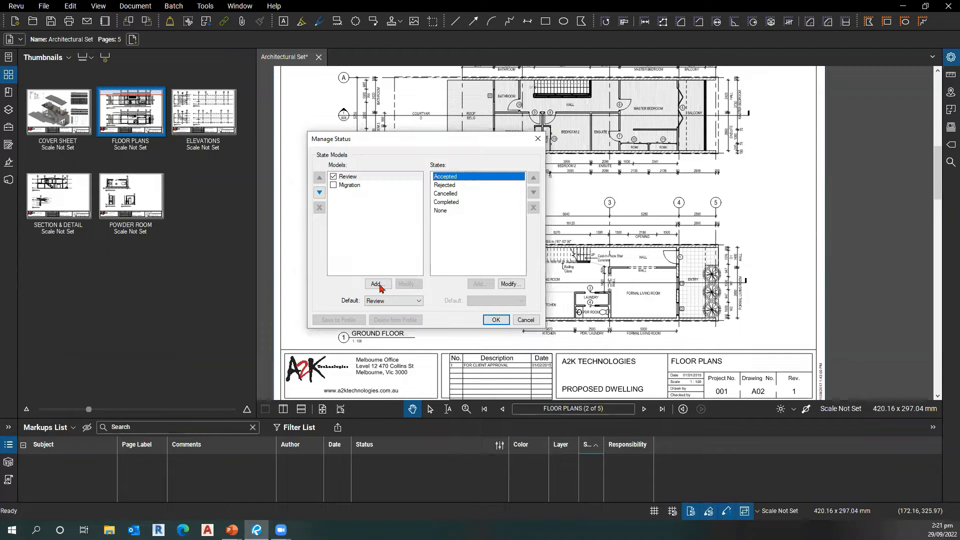
pyautogui.press('ctrl')
pyautogui.click(515, 284)
pyautogui.press('ctrl')
pyautogui.press('ctrl')
pyautogui.press('ctrl')
pyautogui.click(518, 287)
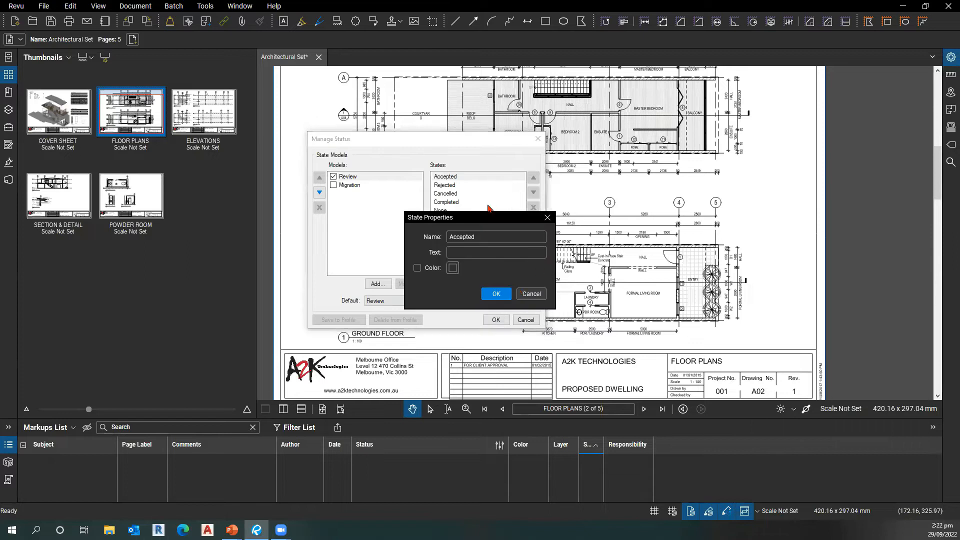
pyautogui.moveTo(491, 223); pyautogui.dragTo(607, 188)
pyautogui.press('ctrl')
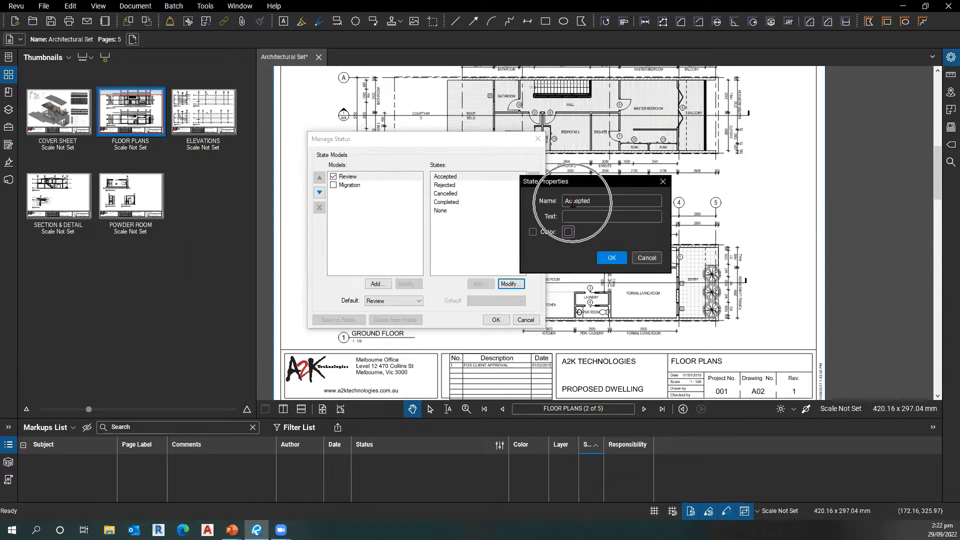
# Step: Enable a color for the Accepted state, set it to dark red and accept the state properties
pyautogui.press('ctrl')
pyautogui.press('ctrl')
pyautogui.press('ctrl')
pyautogui.click(532, 232)
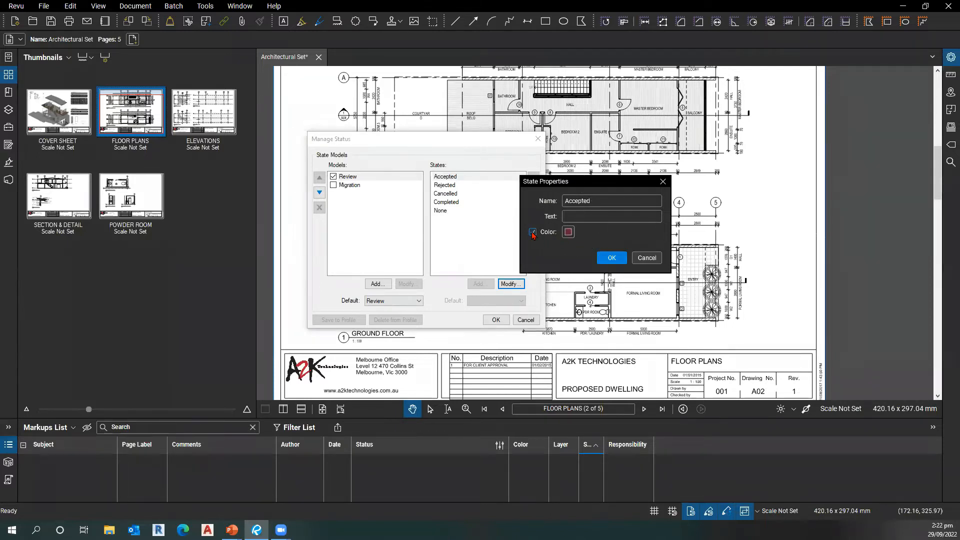
pyautogui.press('ctrl')
pyautogui.press('ctrl')
pyautogui.press('ctrl')
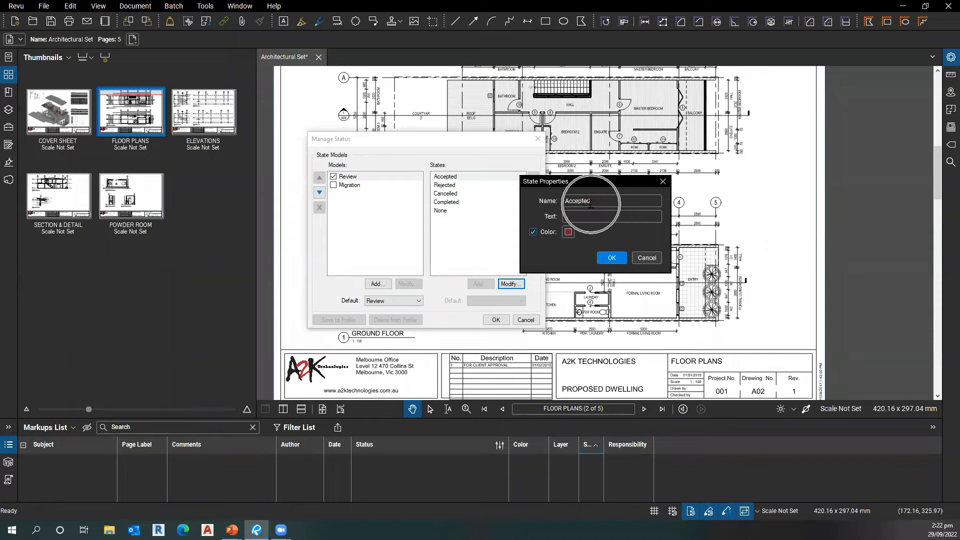
pyautogui.click(568, 234)
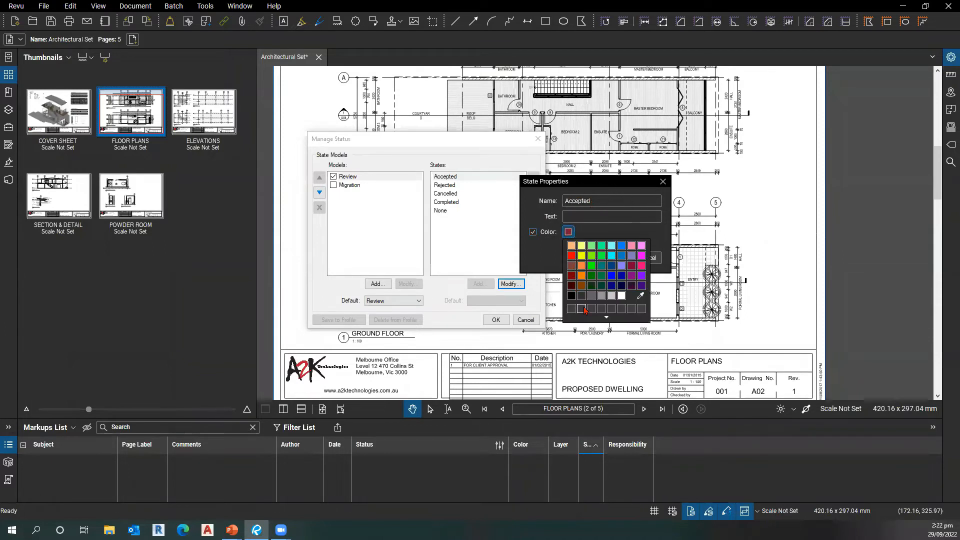
pyautogui.click(581, 276)
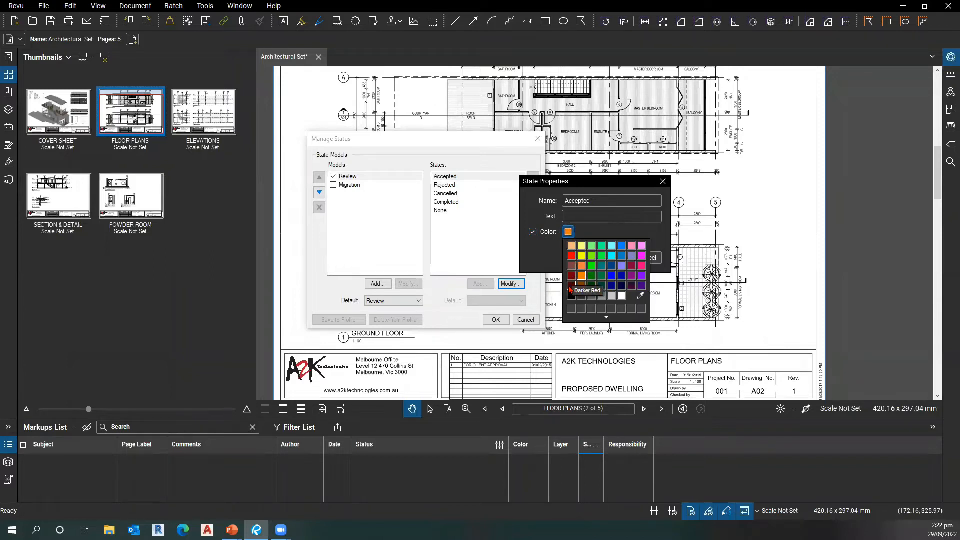
pyautogui.click(572, 276)
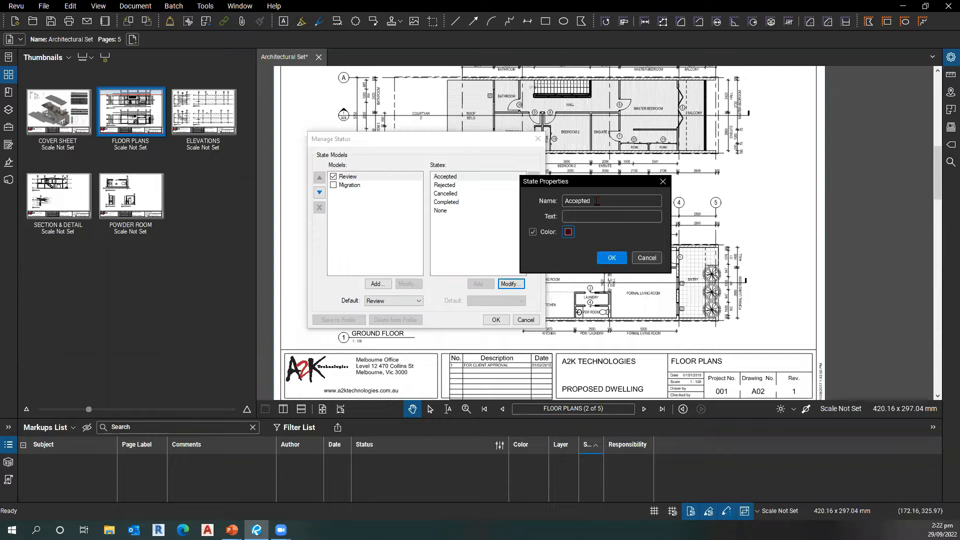
pyautogui.click(568, 232)
pyautogui.click(619, 262)
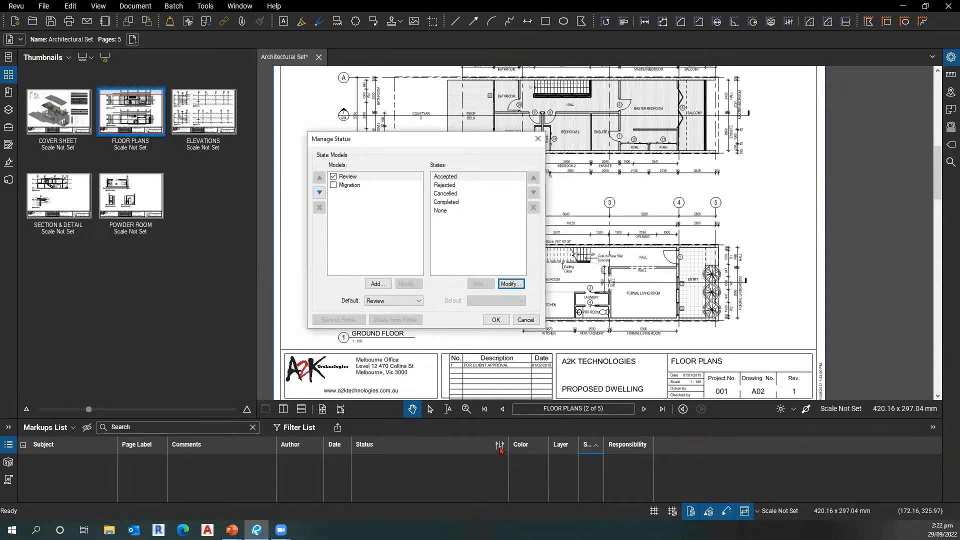
# Step: Enable a color for the Review model's Rejected state and set it to blue
pyautogui.click(457, 187)
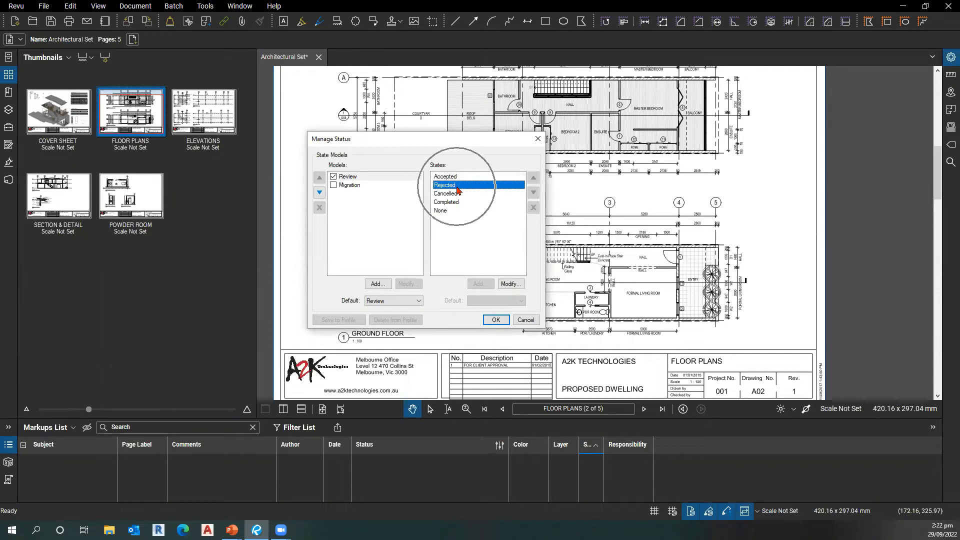
pyautogui.click(510, 284)
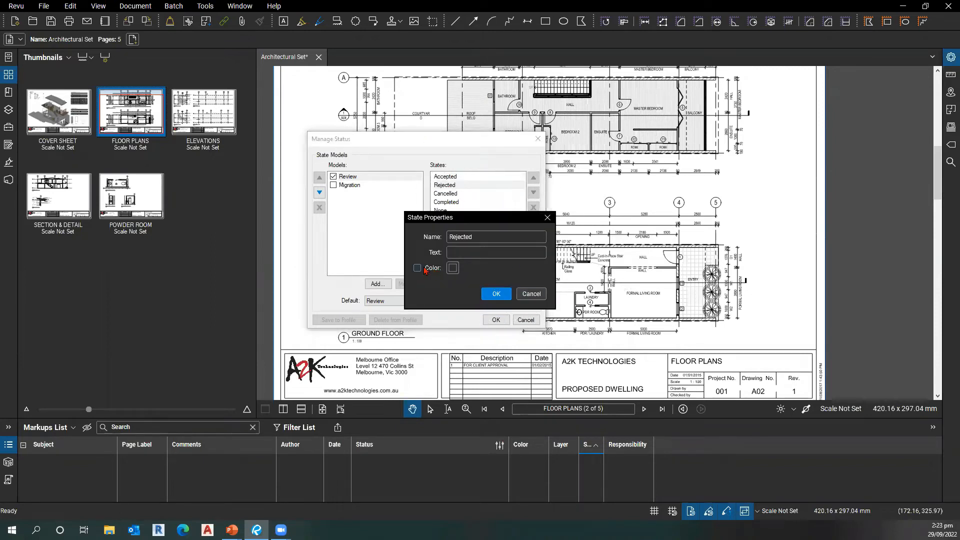
pyautogui.click(454, 270)
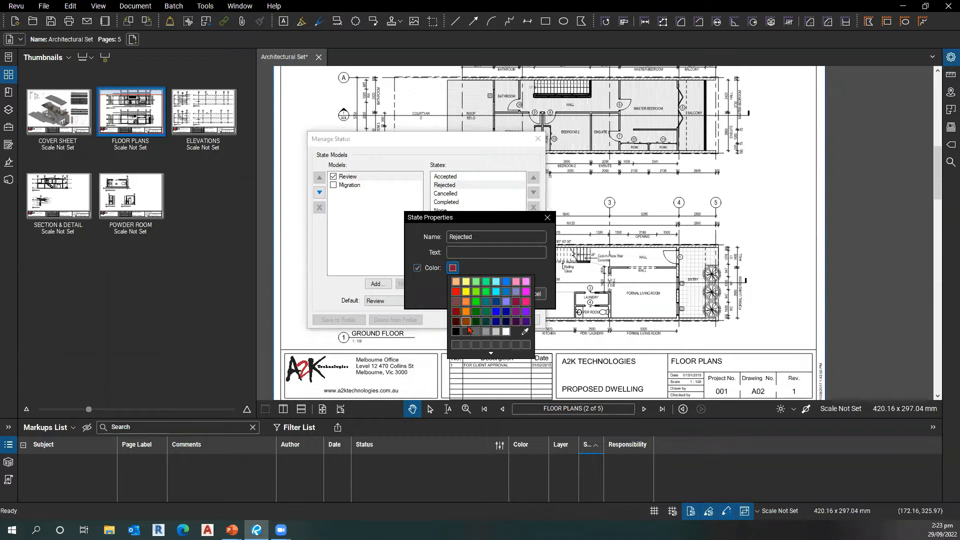
pyautogui.click(507, 312)
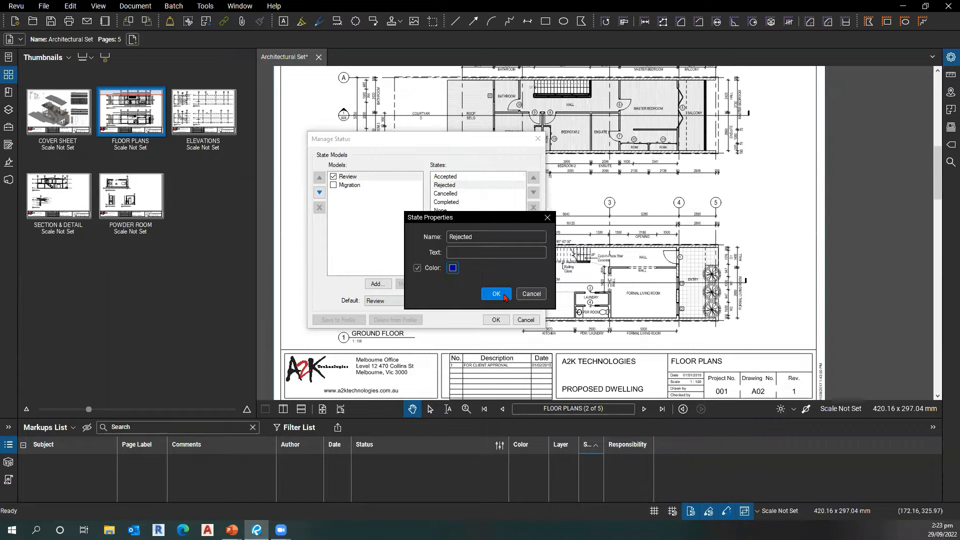
pyautogui.click(505, 297)
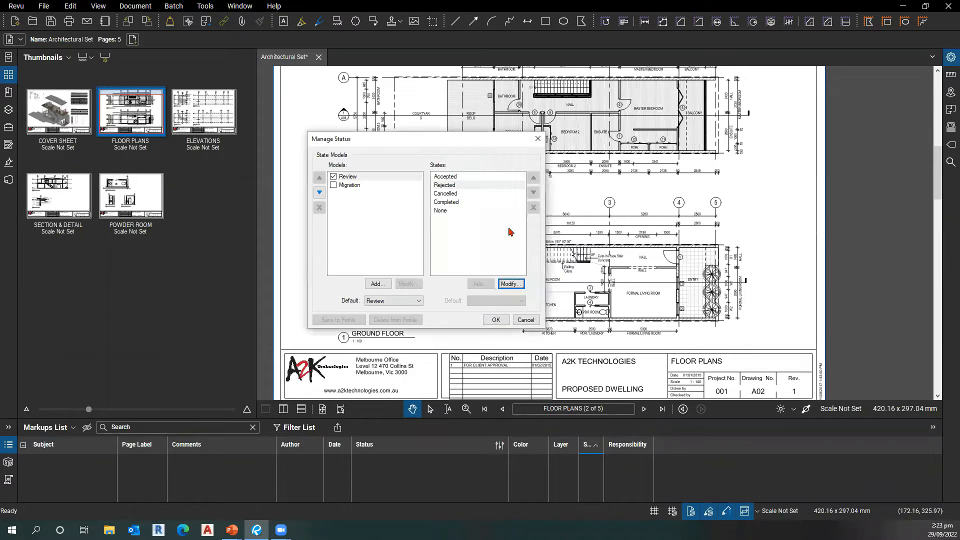
# Step: Enable a color for the Review model's Completed state and set it to green
pyautogui.click(458, 202)
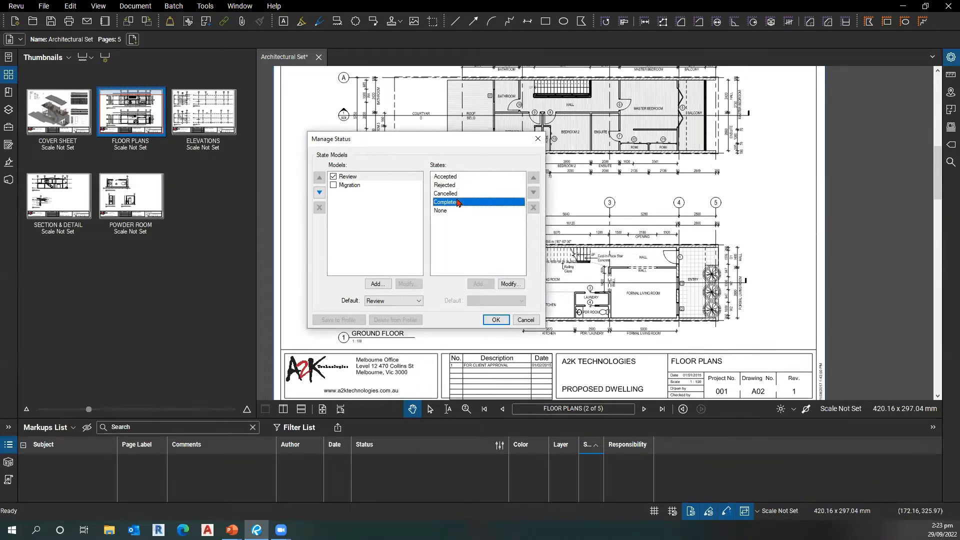
pyautogui.click(510, 284)
pyautogui.click(437, 270)
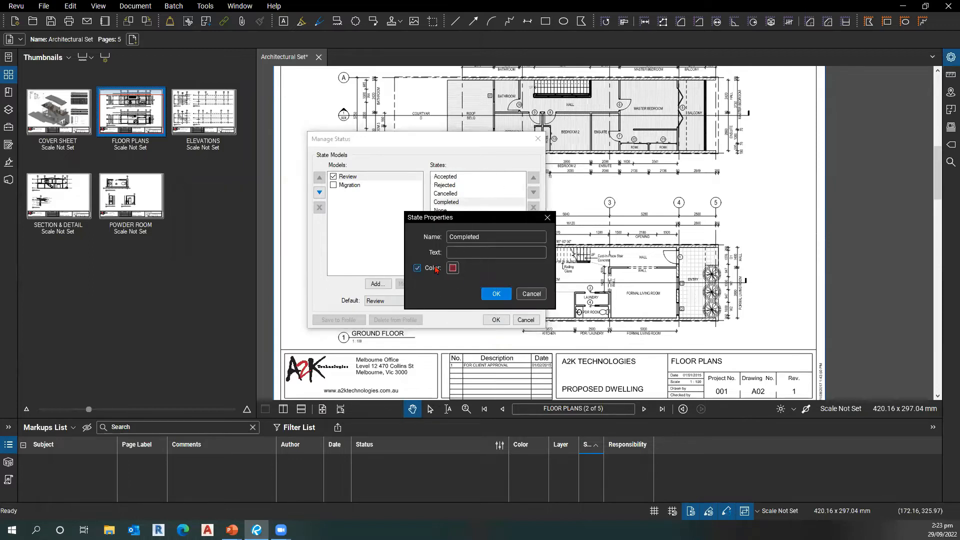
pyautogui.click(453, 269)
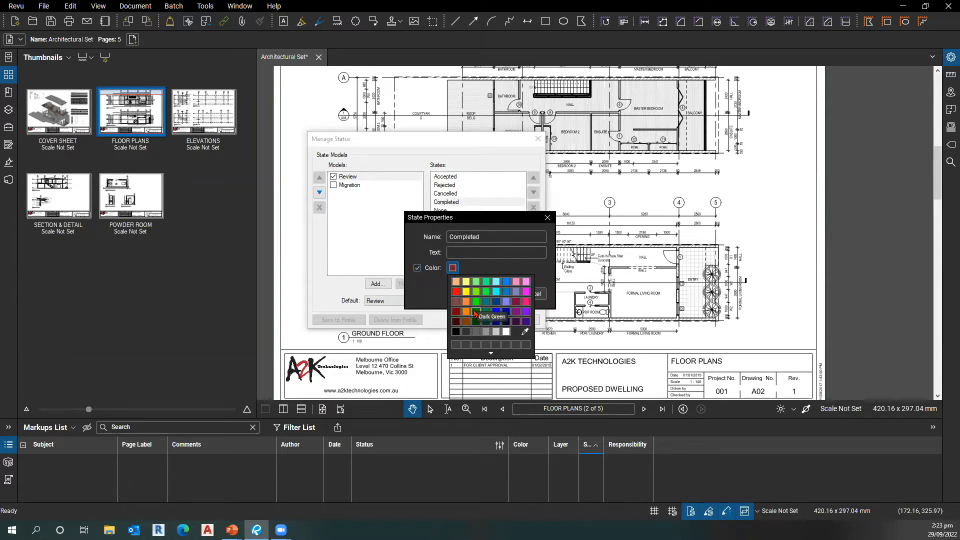
pyautogui.click(475, 312)
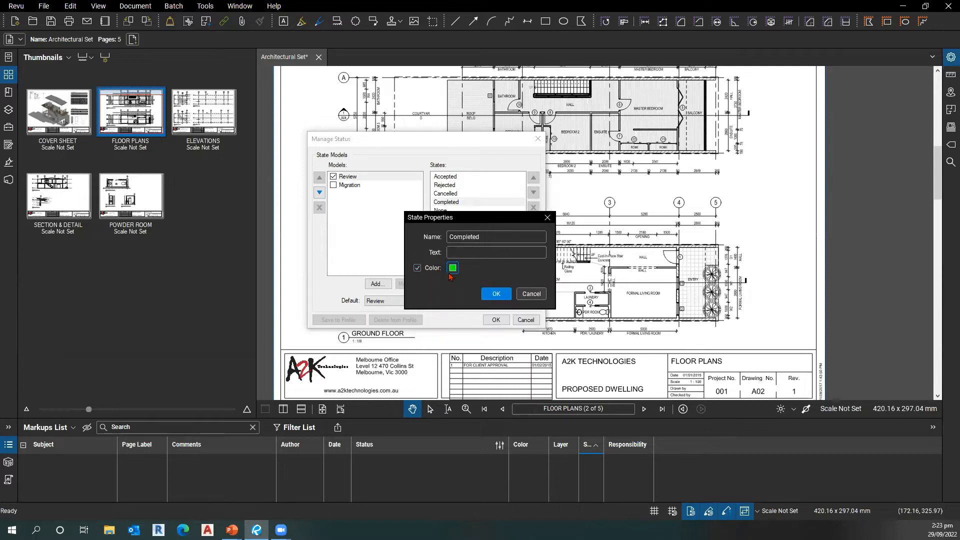
pyautogui.click(496, 294)
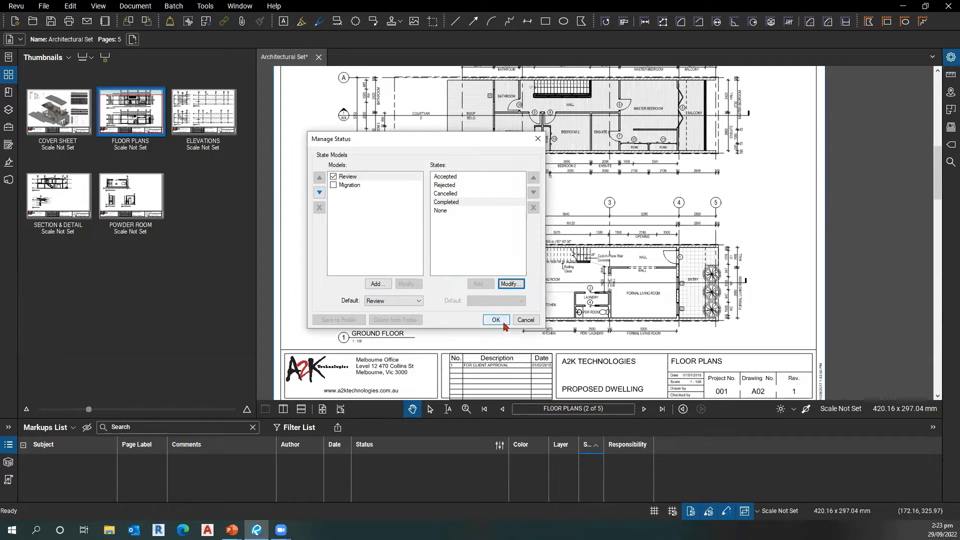
# Step: Check the colors assigned to the Accepted, Rejected and Completed states, and accept the Manage Status settings
pyautogui.press('ctrl')
pyautogui.press('ctrl')
pyautogui.press('ctrl')
pyautogui.click(460, 178)
pyautogui.press('ctrl')
pyautogui.press('ctrl')
pyautogui.click(510, 283)
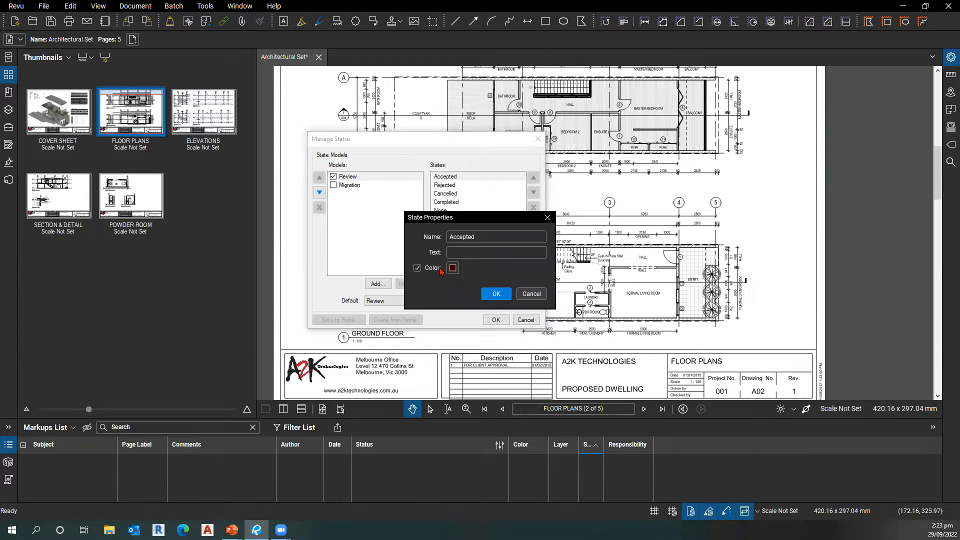
pyautogui.click(493, 293)
pyautogui.click(459, 185)
pyautogui.click(520, 285)
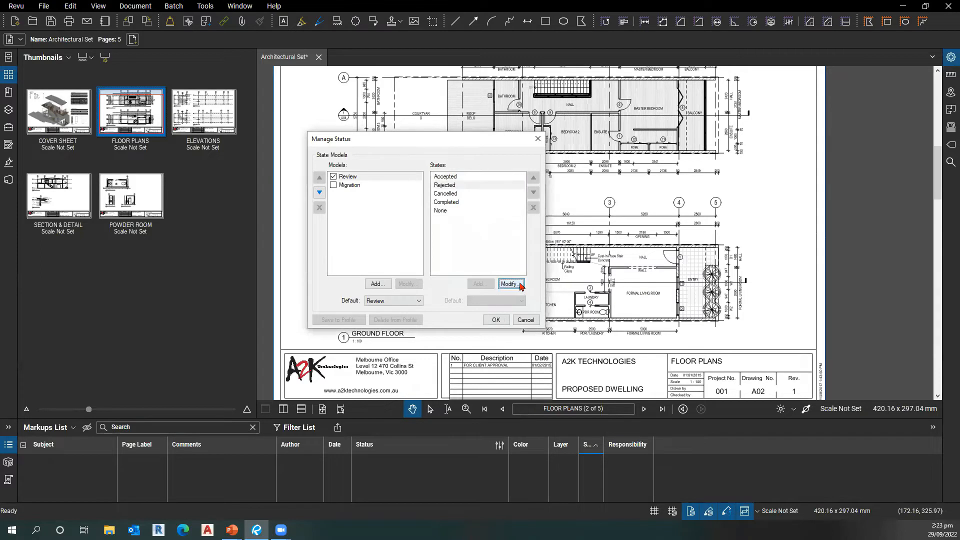
pyautogui.click(495, 294)
pyautogui.click(466, 202)
pyautogui.click(508, 286)
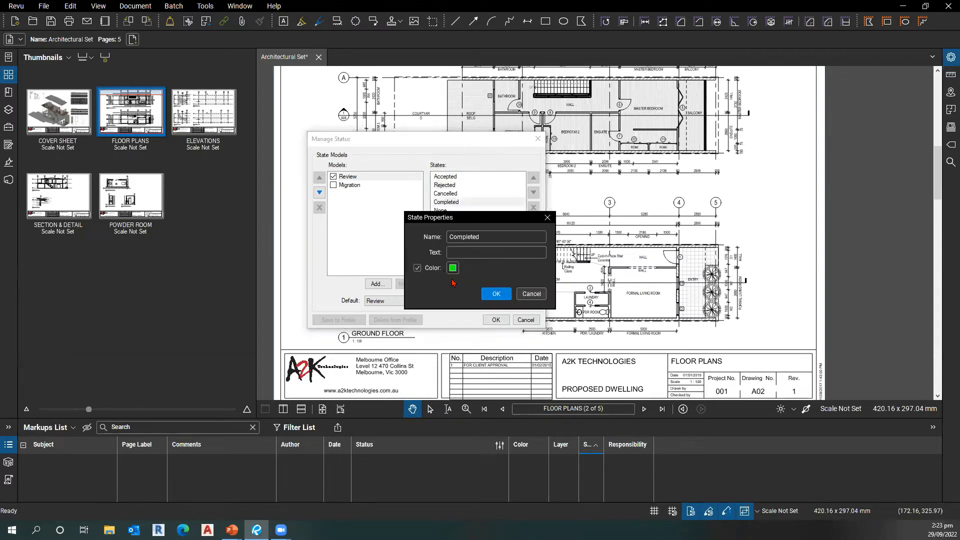
pyautogui.click(502, 297)
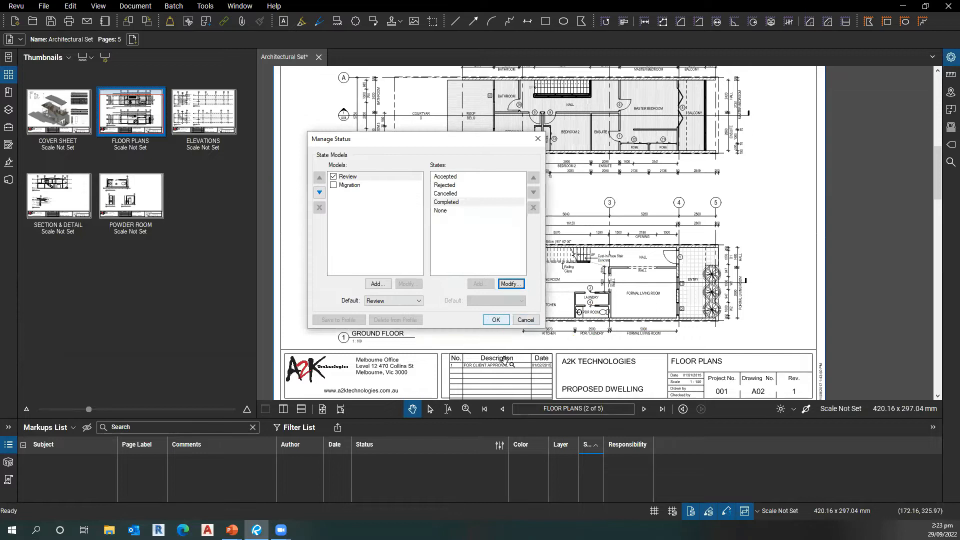
pyautogui.click(496, 320)
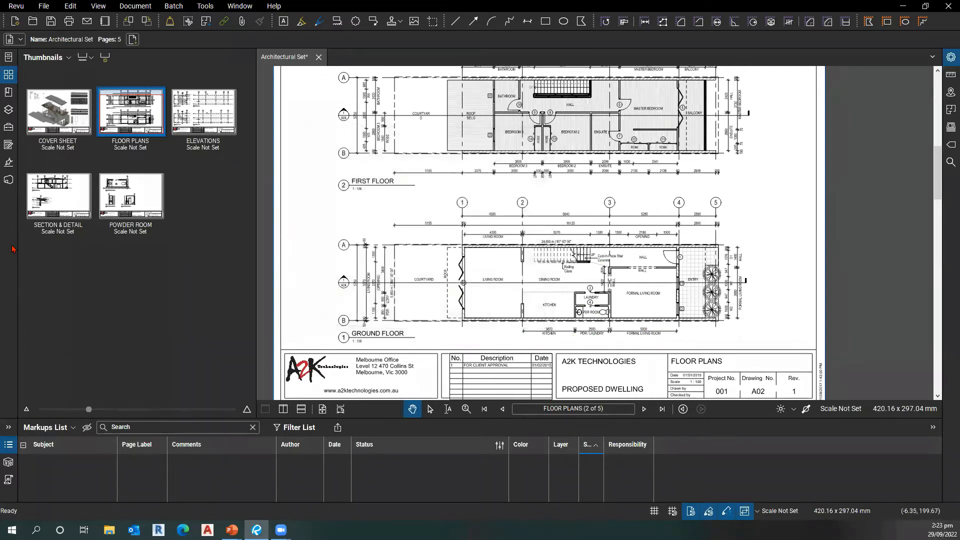
# Step: Show the Tool Chest and draw Cloud markups around ground-floor grid bubble 1, the first-floor ensuite, and the laundry and powder room
pyautogui.click(9, 127)
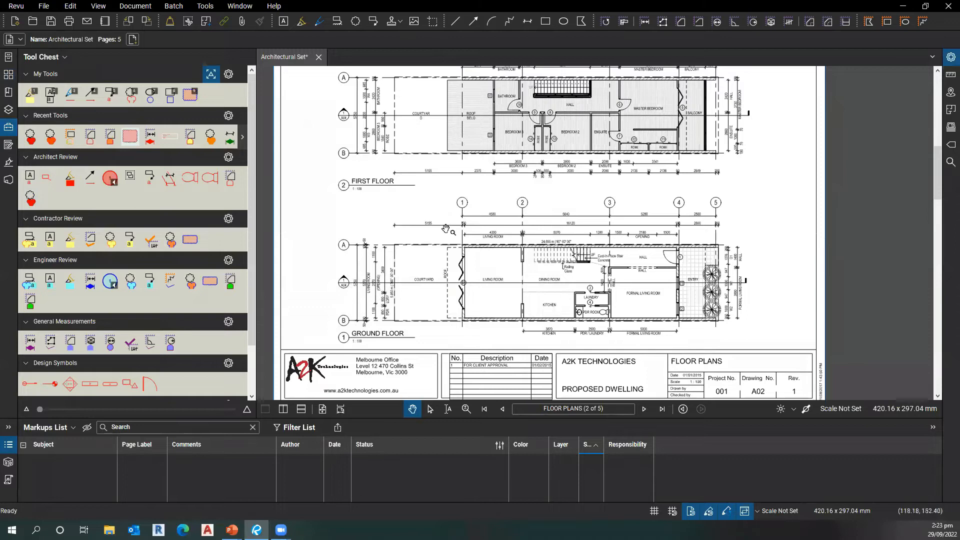
pyautogui.scroll(3, 455, 220)
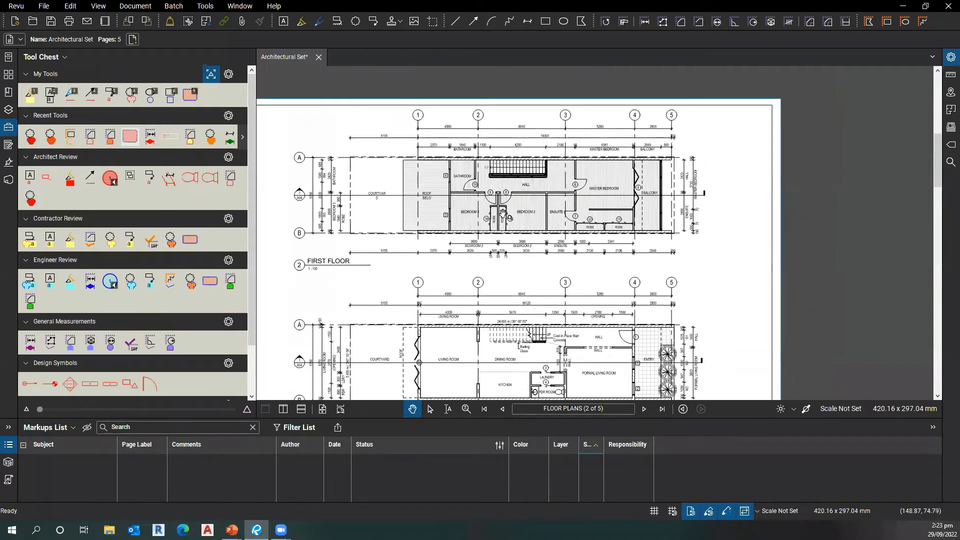
pyautogui.click(202, 6)
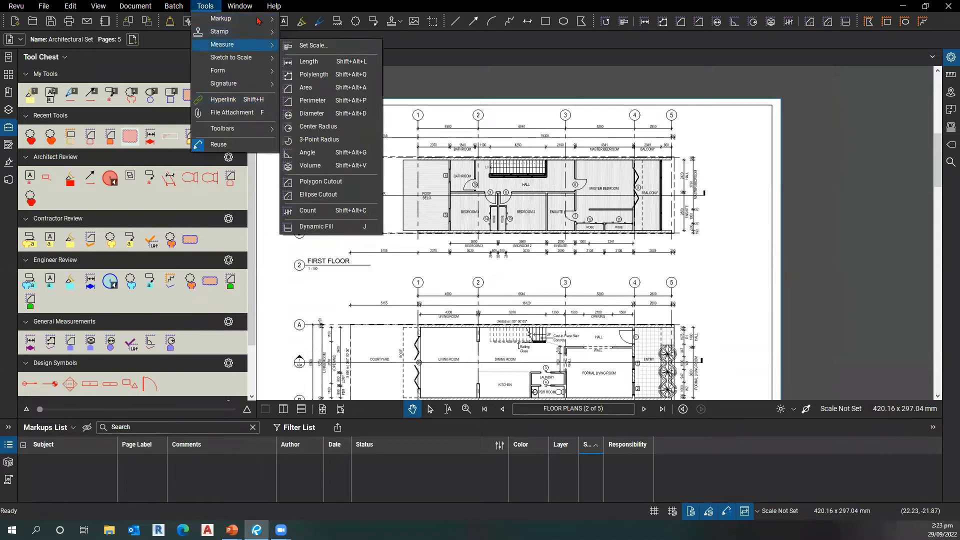
pyautogui.click(339, 231)
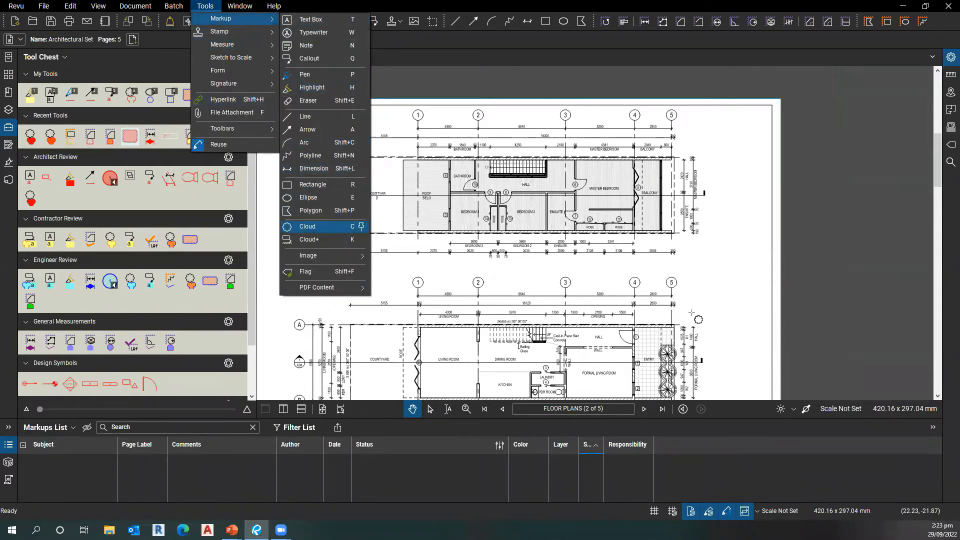
pyautogui.moveTo(397, 273); pyautogui.dragTo(450, 317)
pyautogui.moveTo(531, 275); pyautogui.dragTo(450, 292)
pyautogui.moveTo(477, 213); pyautogui.dragTo(526, 262)
pyautogui.moveTo(507, 331); pyautogui.dragTo(530, 208)
pyautogui.moveTo(468, 256); pyautogui.dragTo(507, 295)
# Step: Draw three more Cloud markups on the ground floor around the entry's lower wall, the living room's courtyard doors and grid bubble 4
pyautogui.scroll(4, 532, 302)
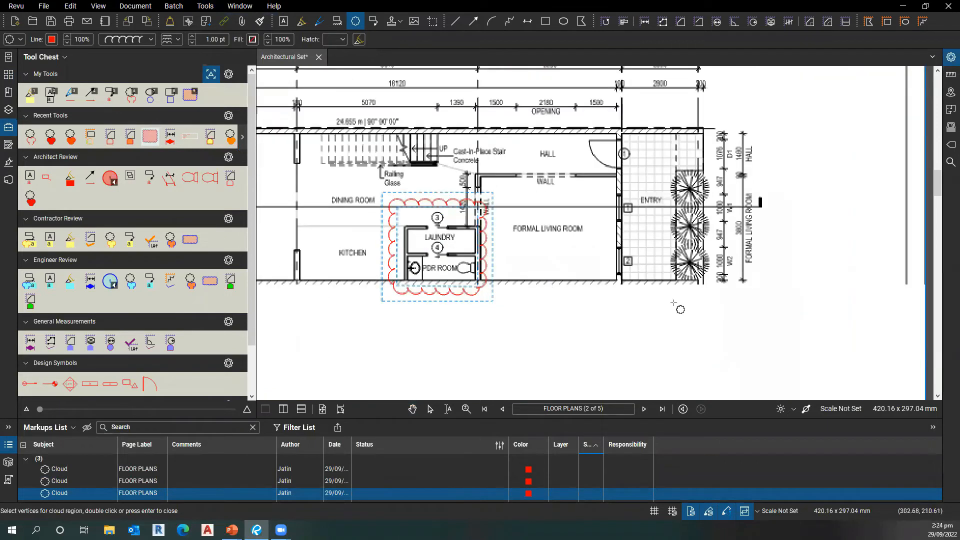
pyautogui.moveTo(601, 225); pyautogui.dragTo(674, 303)
pyautogui.moveTo(587, 319); pyautogui.dragTo(721, 312)
pyautogui.moveTo(347, 256); pyautogui.dragTo(278, 179)
pyautogui.scroll(3, 613, 186)
pyautogui.moveTo(663, 241); pyautogui.dragTo(534, 333)
pyautogui.moveTo(608, 176); pyautogui.dragTo(692, 274)
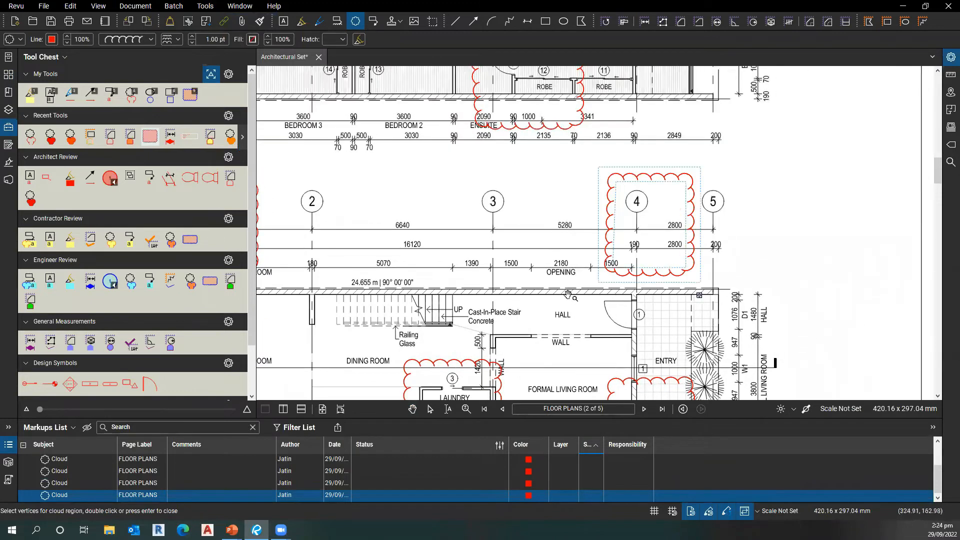
pyautogui.press('Escape')
pyautogui.moveTo(502, 268); pyautogui.dragTo(621, 277)
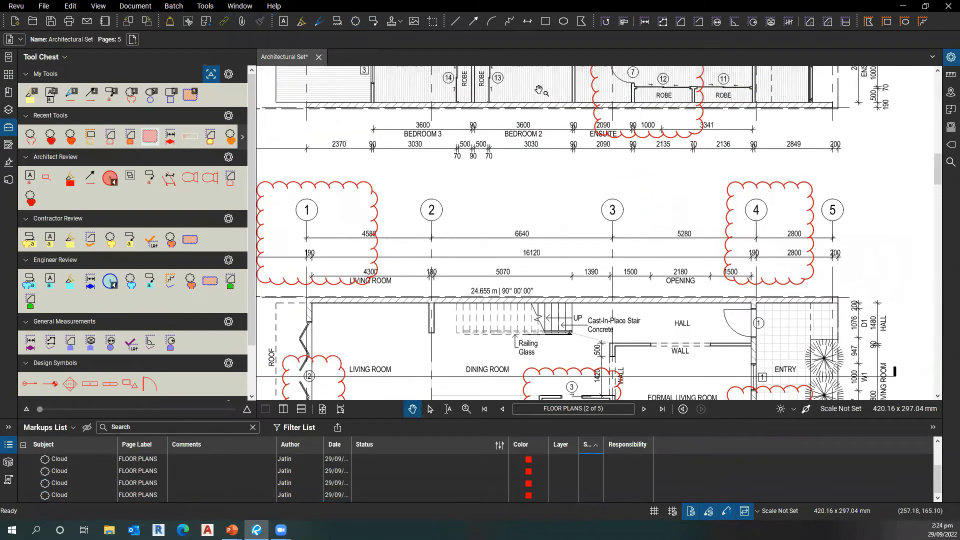
pyautogui.scroll(-3, 600, 201)
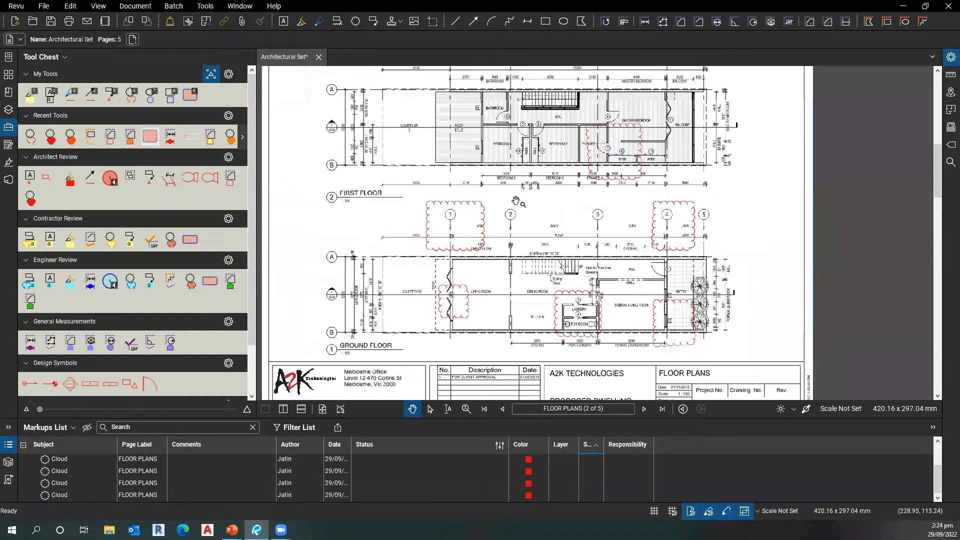
pyautogui.moveTo(590, 165); pyautogui.dragTo(516, 201)
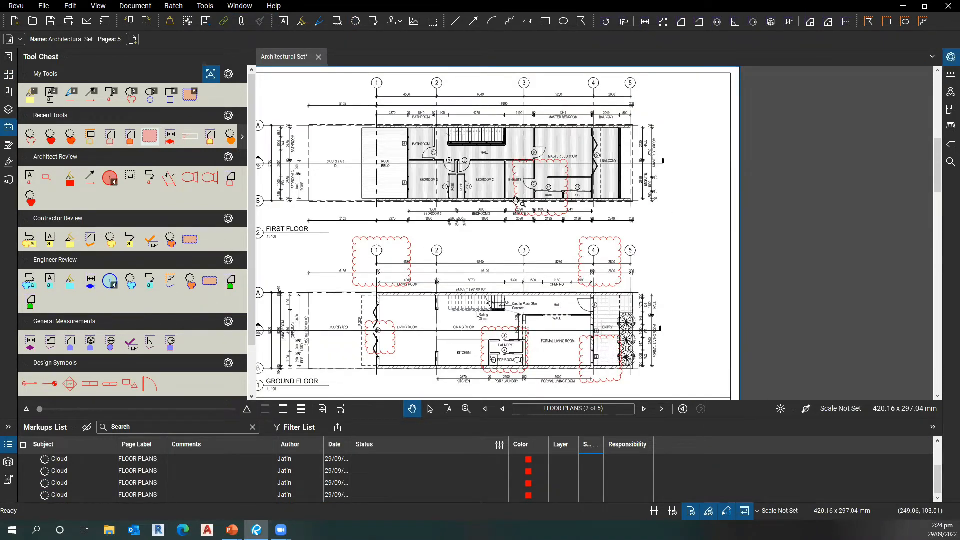
pyautogui.scroll(2, 513, 238)
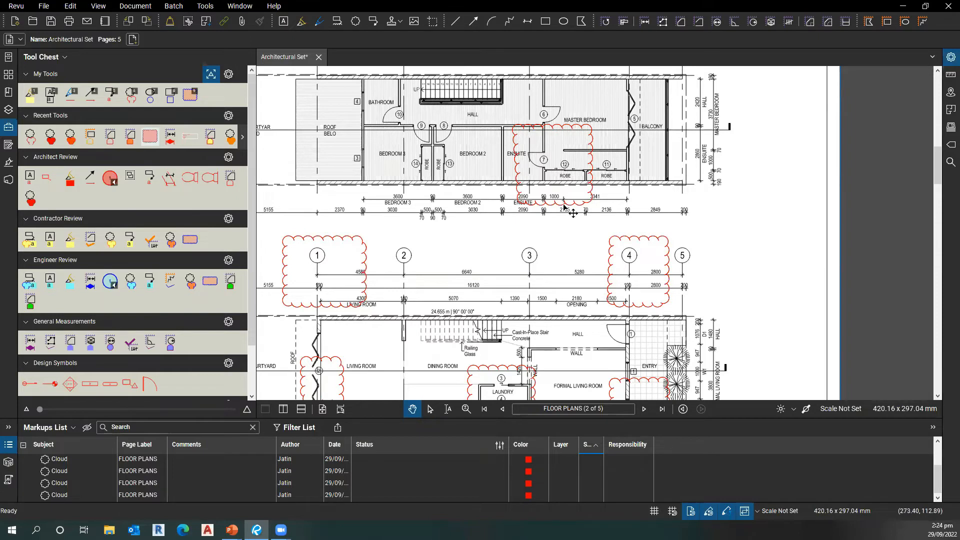
# Step: Set the status of the Cloud markup around the laundry and powder room to Accepted
pyautogui.click(150, 461)
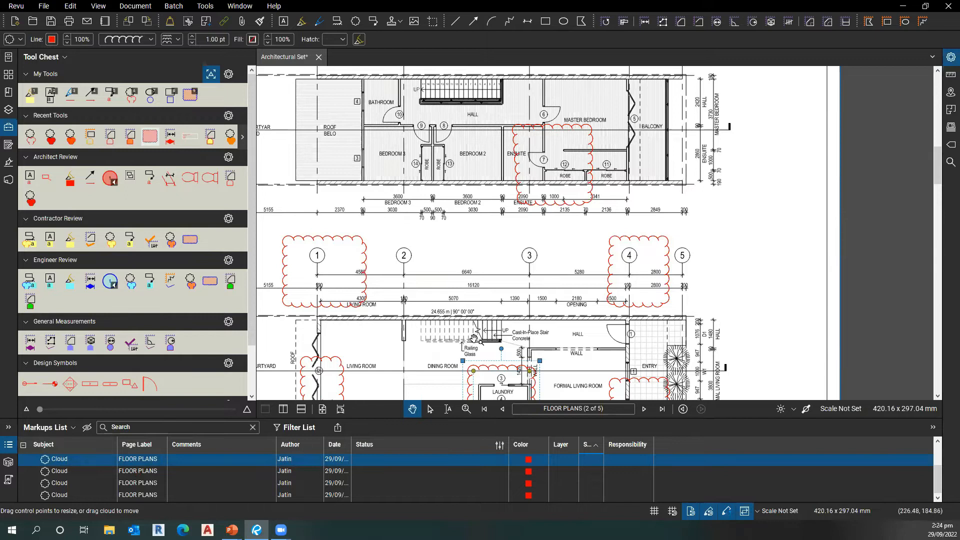
pyautogui.moveTo(574, 303); pyautogui.dragTo(613, 155)
pyautogui.click(197, 461)
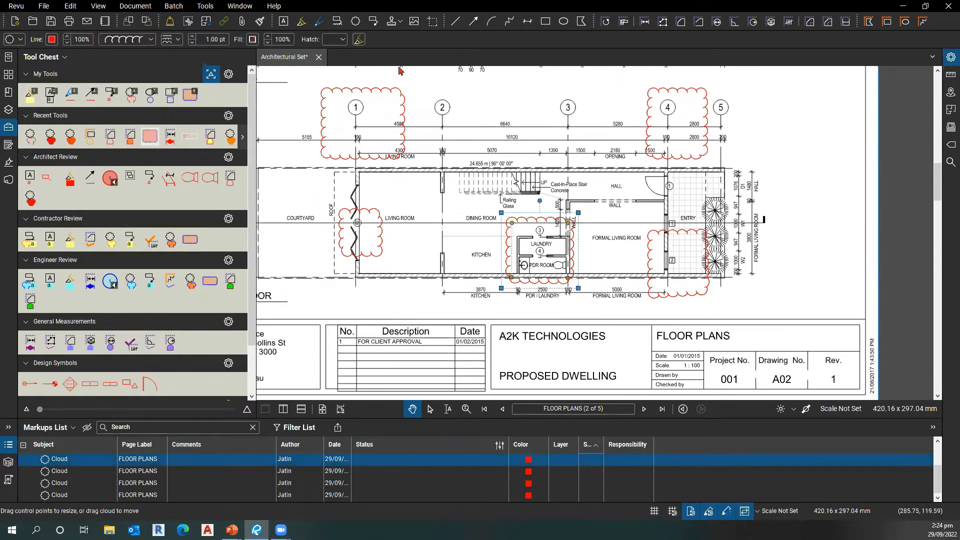
pyautogui.press('ctrl')
pyautogui.press('ctrl')
pyautogui.press('ctrl')
pyautogui.press('ctrl')
pyautogui.press('ctrl')
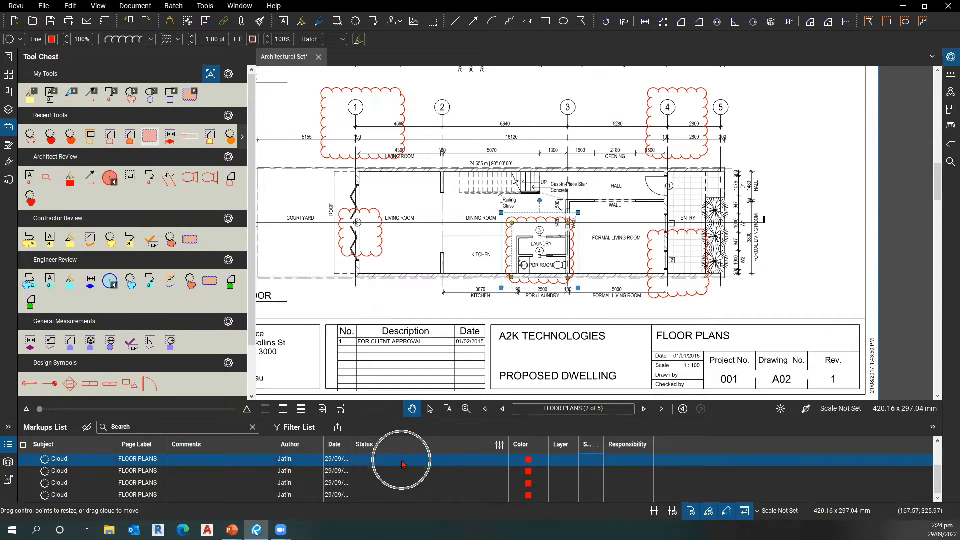
pyautogui.click(403, 465)
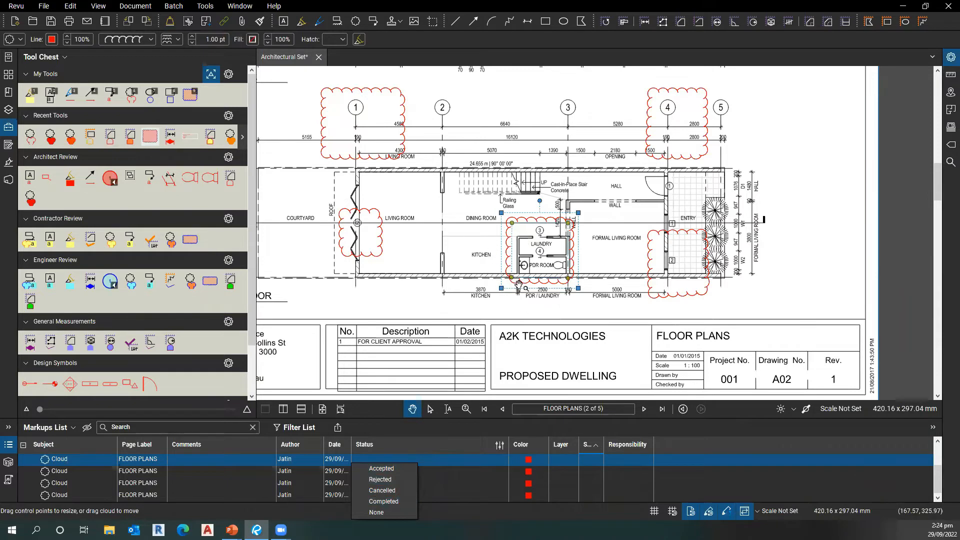
pyautogui.click(402, 472)
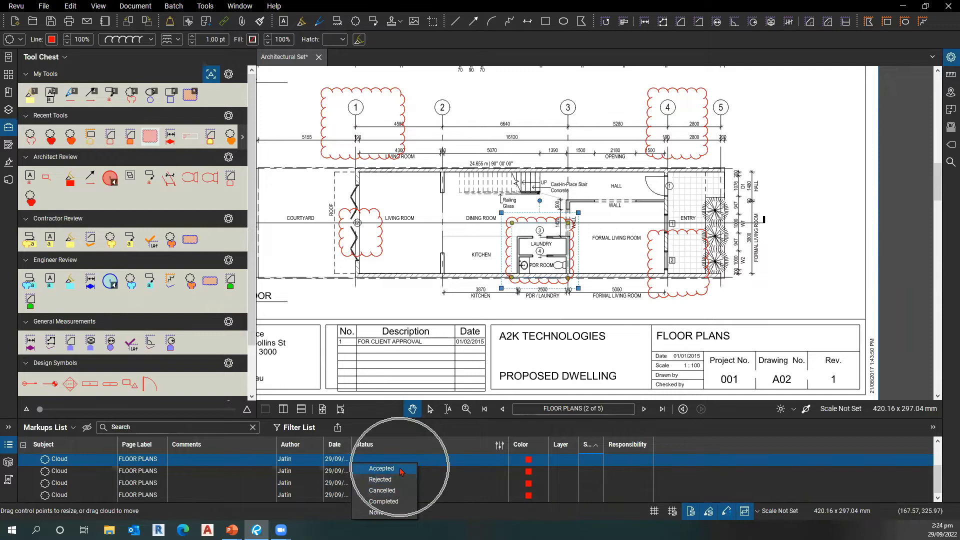
pyautogui.click(400, 501)
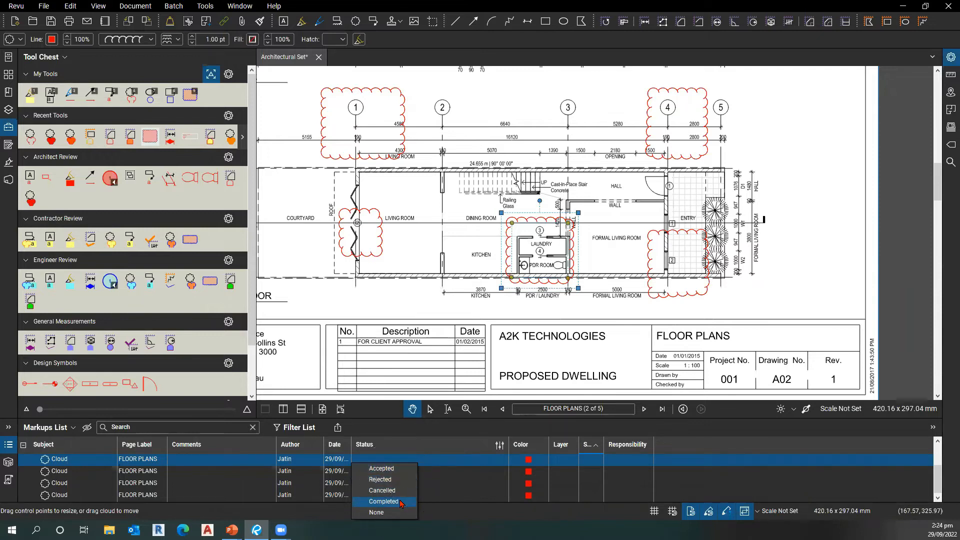
pyautogui.click(410, 474)
pyautogui.press('ctrl')
pyautogui.press('ctrl')
pyautogui.press('ctrl')
pyautogui.press('ctrl')
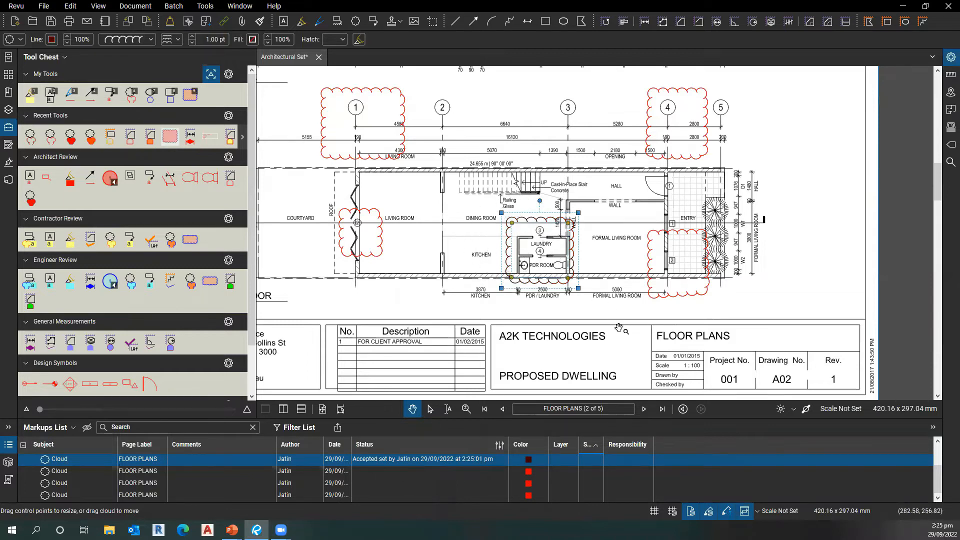
# Step: Set the status of the Cloud markup around the living room's courtyard doors to Completed
pyautogui.click(505, 484)
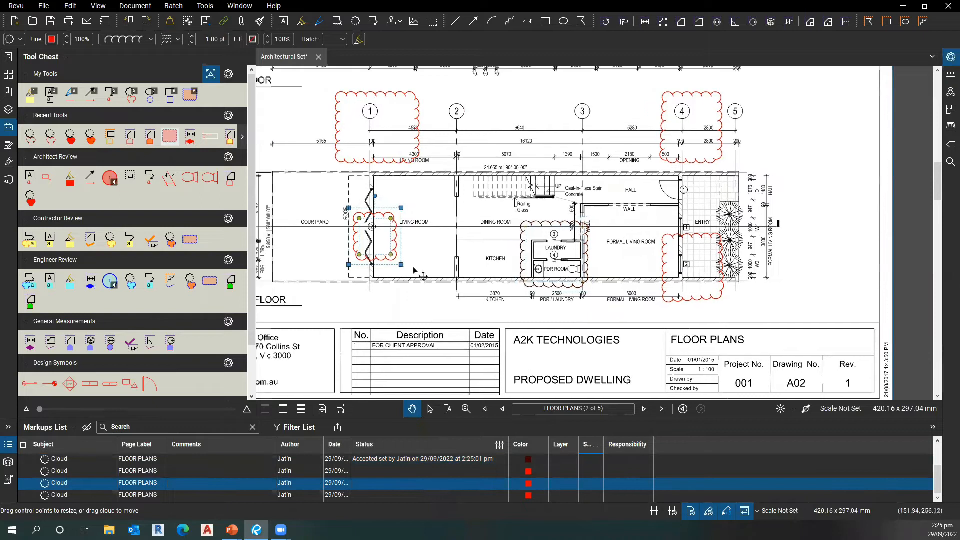
pyautogui.click(381, 487)
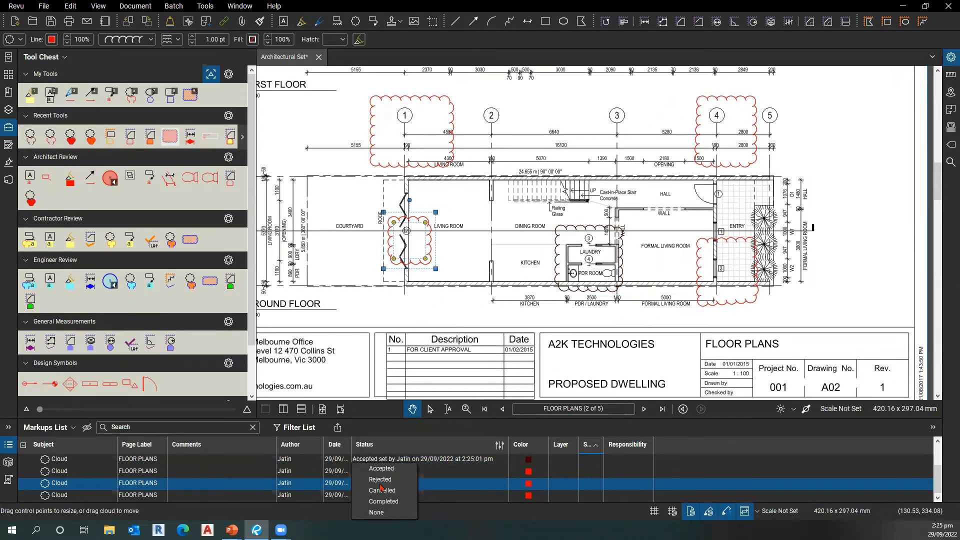
pyautogui.click(403, 502)
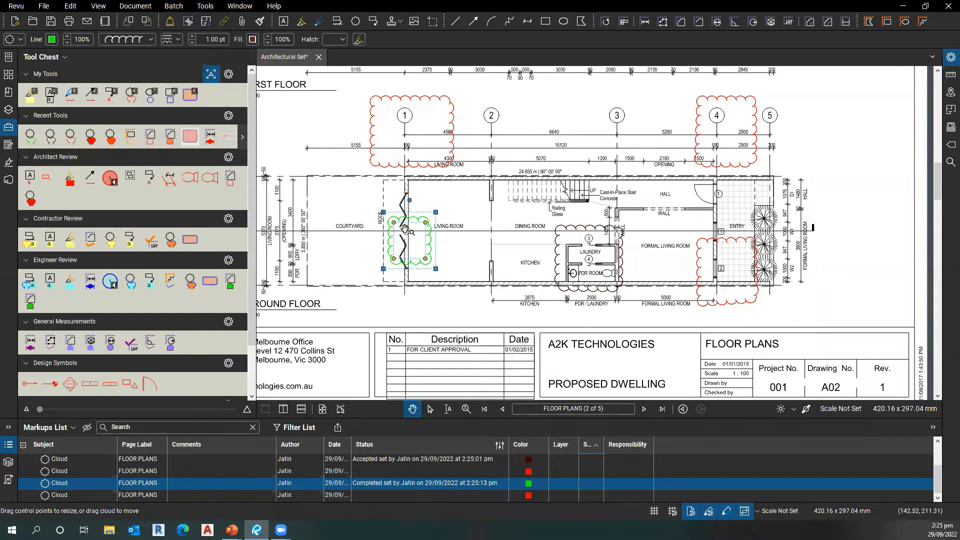
pyautogui.click(431, 167)
pyautogui.click(468, 254)
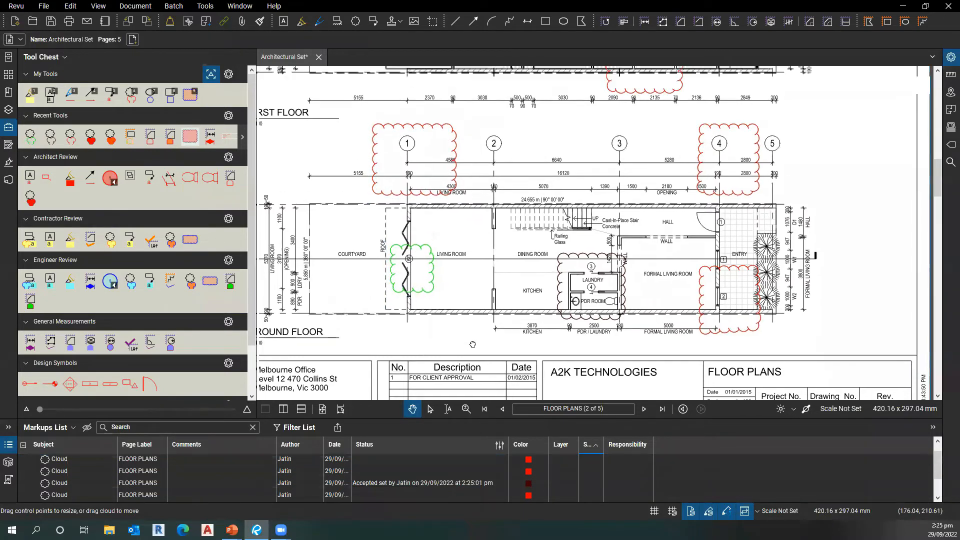
# Step: Set the status of the Cloud markup at the first-floor ensuite to Rejected
pyautogui.scroll(3, 480, 254)
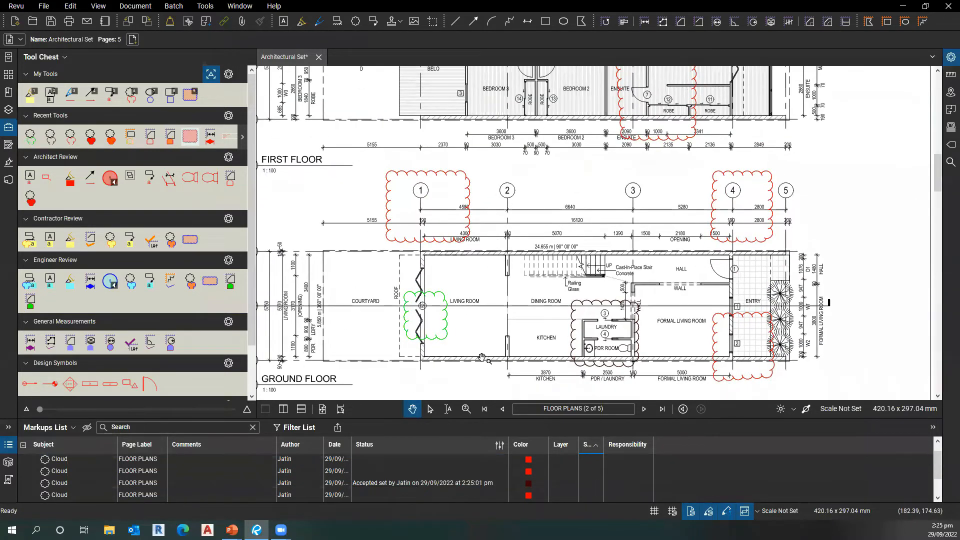
pyautogui.scroll(5, 525, 300)
pyautogui.click(420, 471)
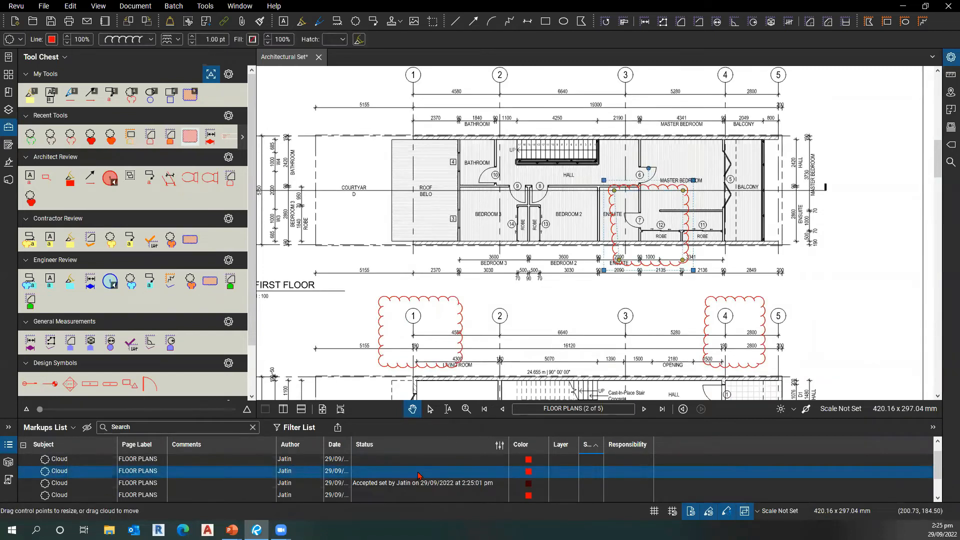
pyautogui.click(419, 475)
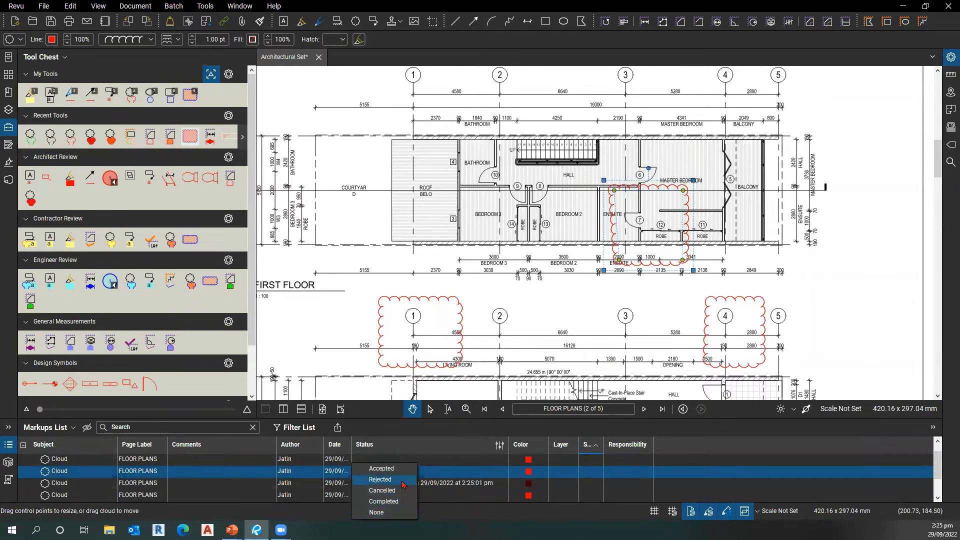
pyautogui.click(400, 480)
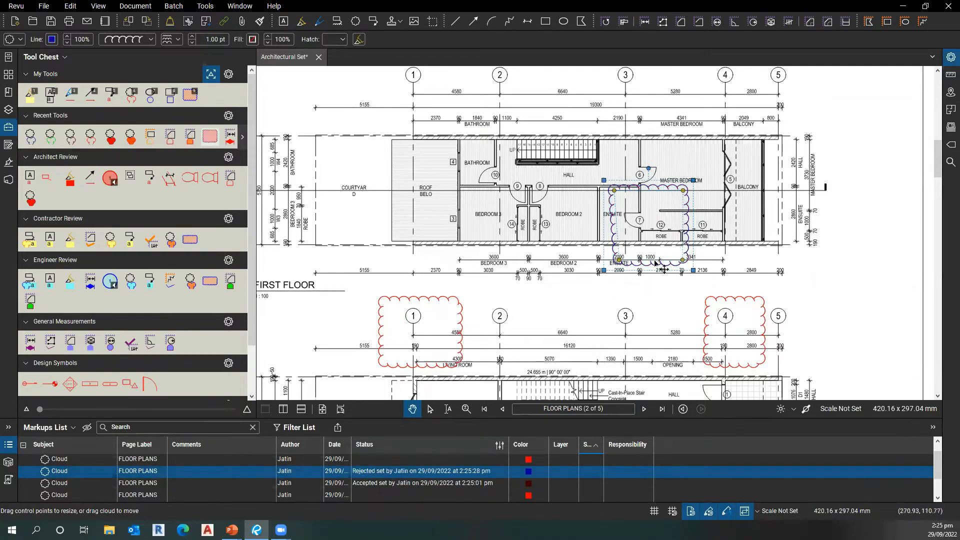
pyautogui.moveTo(638, 251); pyautogui.dragTo(625, 239)
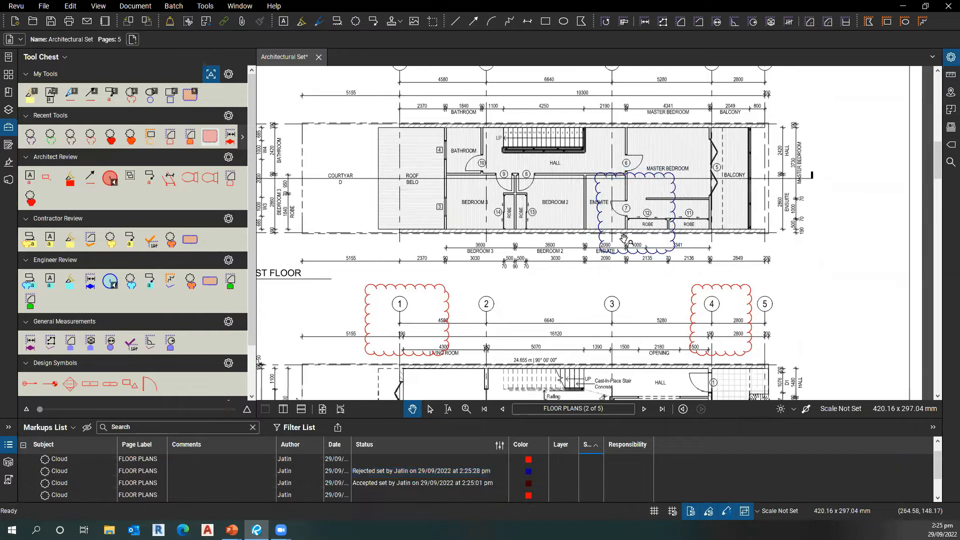
pyautogui.press('ctrl')
pyautogui.press('ctrl')
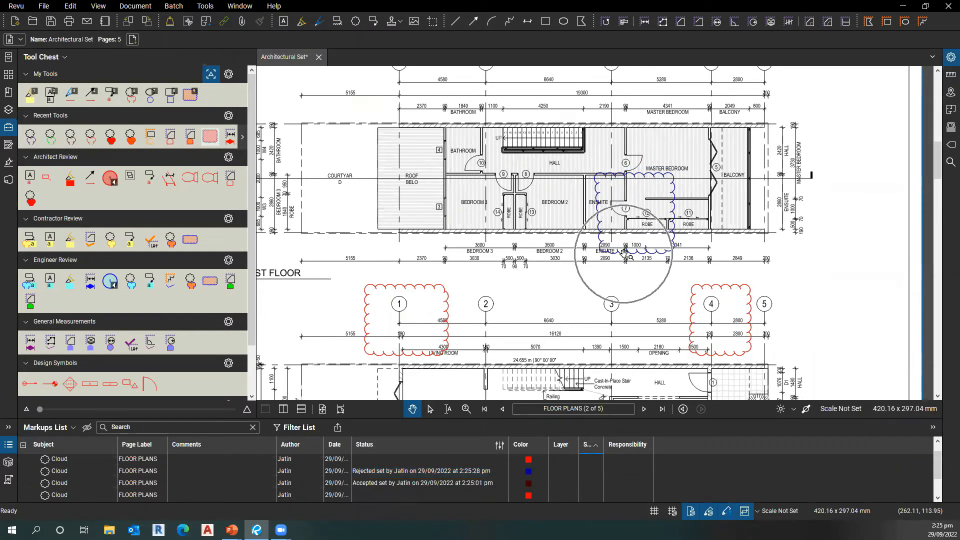
# Step: Set the status of the Cloud markup around the entry's lower wall to Accepted
pyautogui.moveTo(549, 336); pyautogui.dragTo(529, 304)
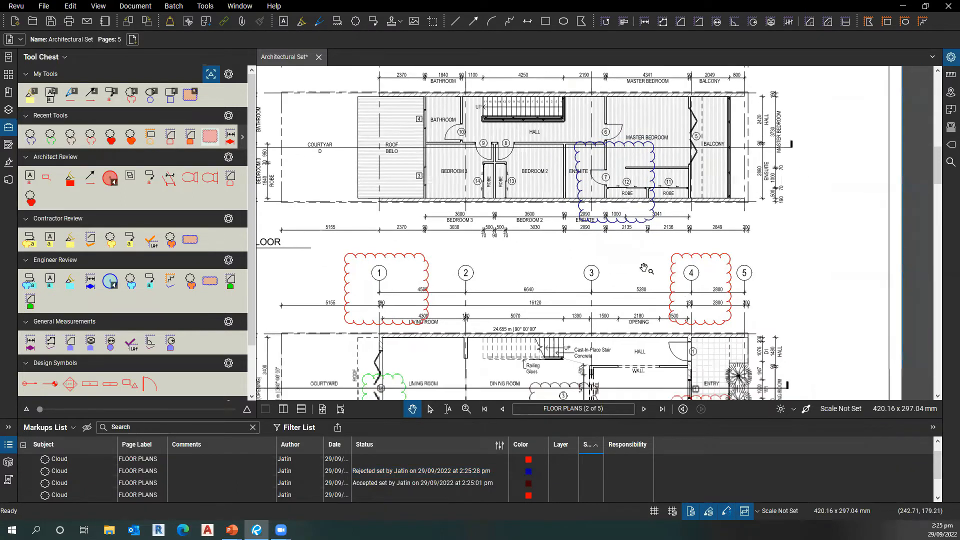
pyautogui.click(647, 261)
pyautogui.moveTo(754, 330)
pyautogui.mouseDown()
pyautogui.moveTo(573, 250)
pyautogui.moveTo(456, 134)
pyautogui.moveTo(626, 375)
pyautogui.mouseUp()
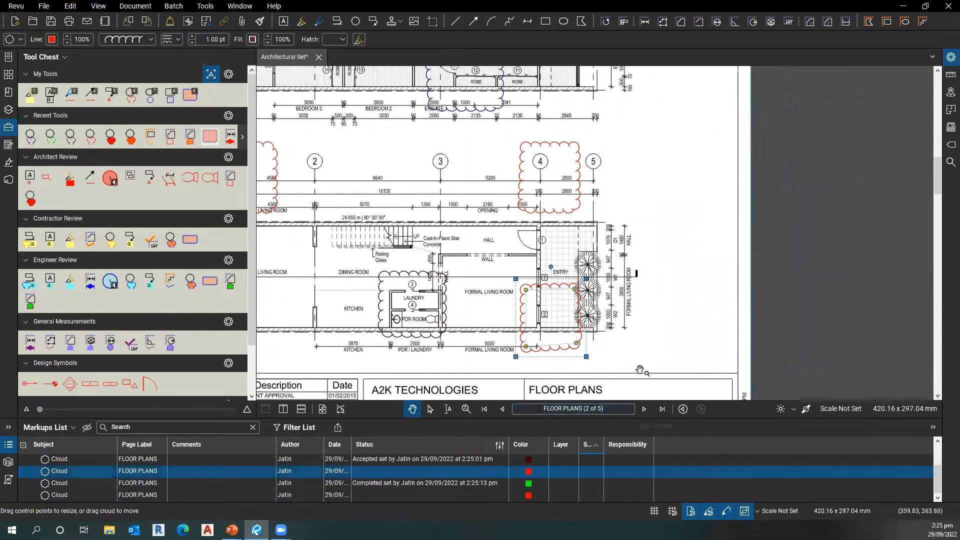
pyautogui.click(386, 470)
pyautogui.click(385, 505)
# Step: Move the Cloud markup from the laundry and powder room to the area between the hall and the formal living room
pyautogui.moveTo(398, 334); pyautogui.dragTo(493, 299)
pyautogui.moveTo(411, 323); pyautogui.dragTo(737, 323)
pyautogui.scroll(-2, 644, 206)
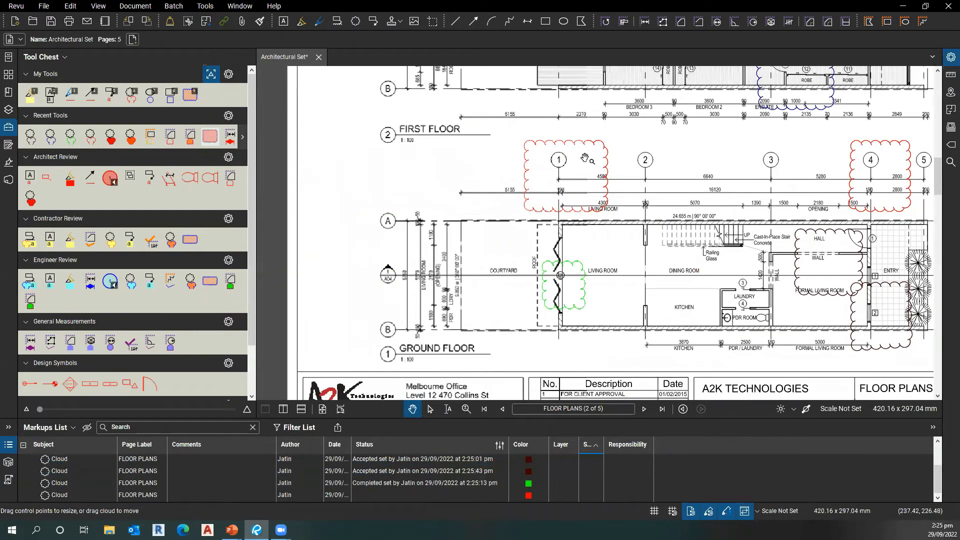
pyautogui.moveTo(680, 75); pyautogui.dragTo(556, 202)
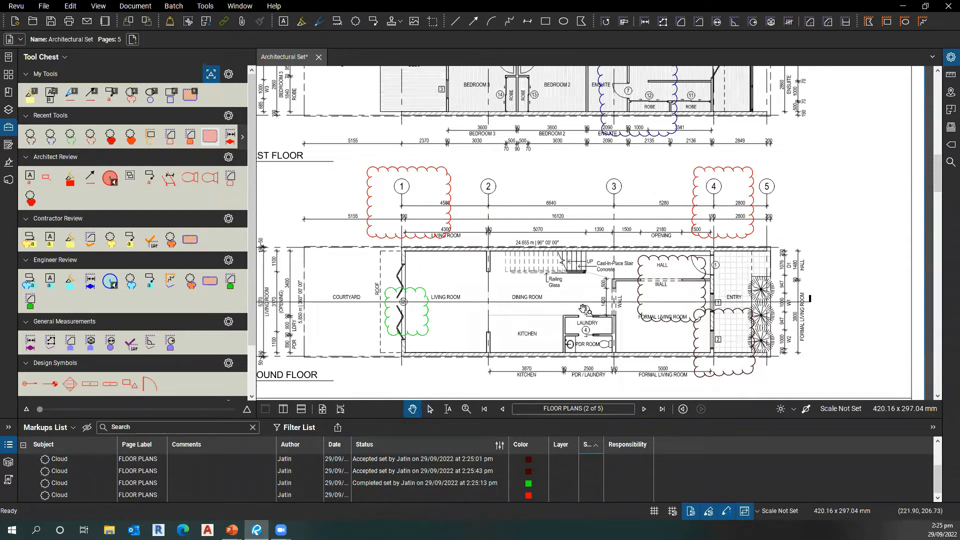
pyautogui.moveTo(548, 302); pyautogui.dragTo(568, 300)
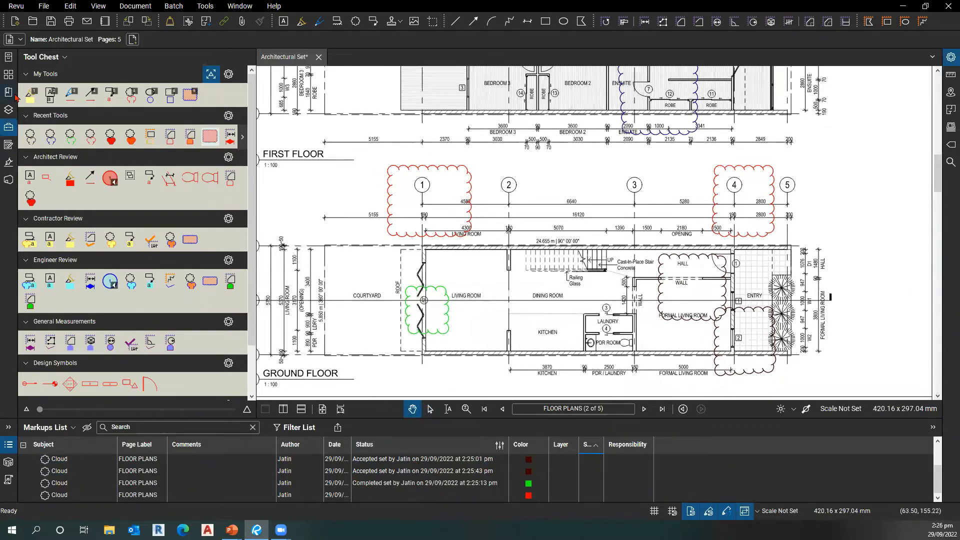
# Step: Show the page thumbnails and collapse the side panel so the floor plans get the full width
pyautogui.click(9, 80)
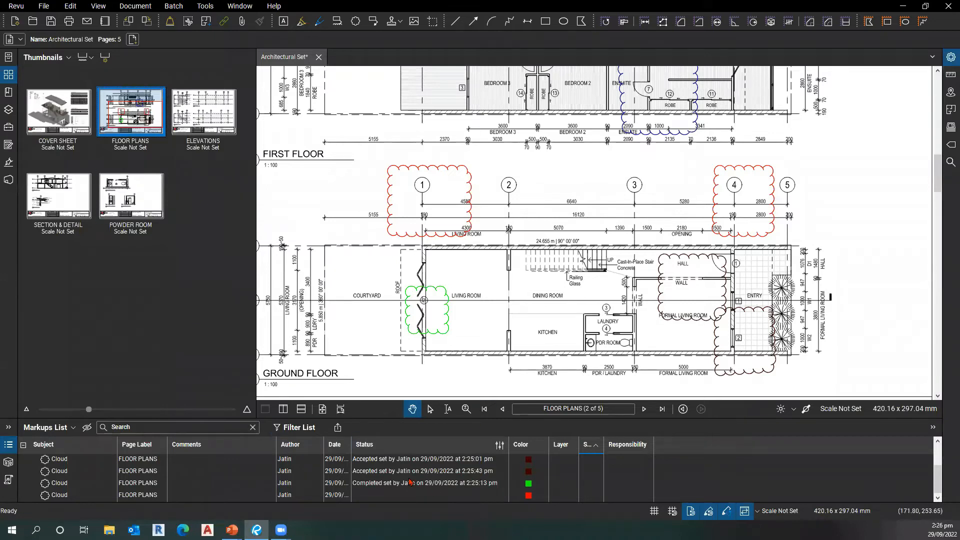
pyautogui.moveTo(273, 225); pyautogui.dragTo(260, 247)
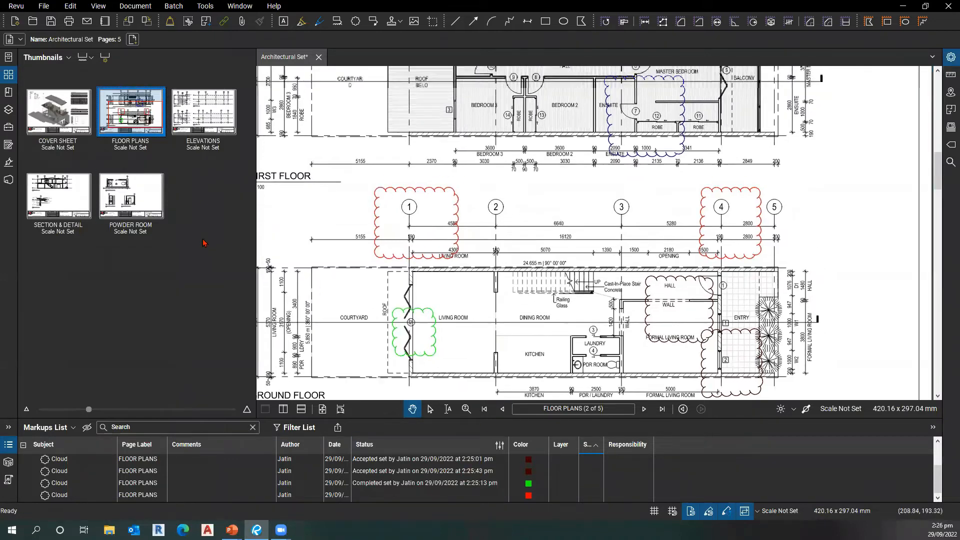
pyautogui.doubleClick(255, 249)
pyautogui.moveTo(465, 231); pyautogui.dragTo(498, 253)
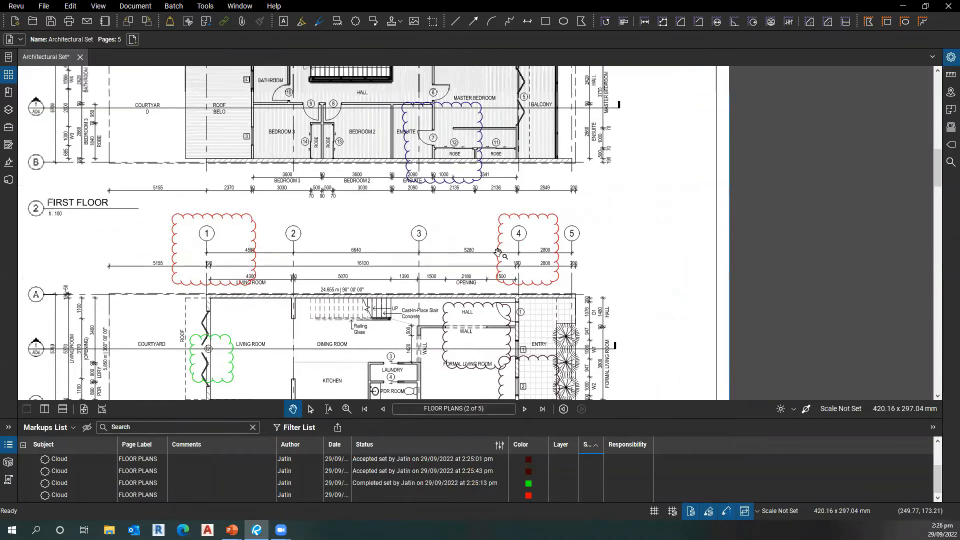
# Step: Set the status of the Cloud markup around ground-floor grid bubble 4 to Rejected
pyautogui.moveTo(349, 239); pyautogui.dragTo(433, 285)
pyautogui.moveTo(379, 262)
pyautogui.mouseDown()
pyautogui.moveTo(449, 253)
pyautogui.moveTo(498, 211)
pyautogui.mouseUp()
pyautogui.moveTo(552, 167); pyautogui.dragTo(501, 213)
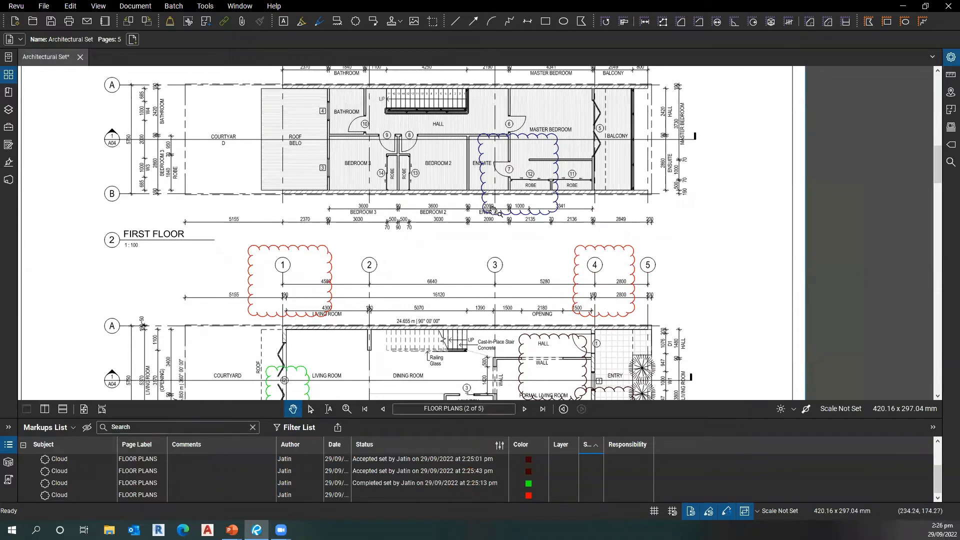
pyautogui.scroll(-3, 373, 173)
pyautogui.moveTo(371, 172); pyautogui.dragTo(392, 140)
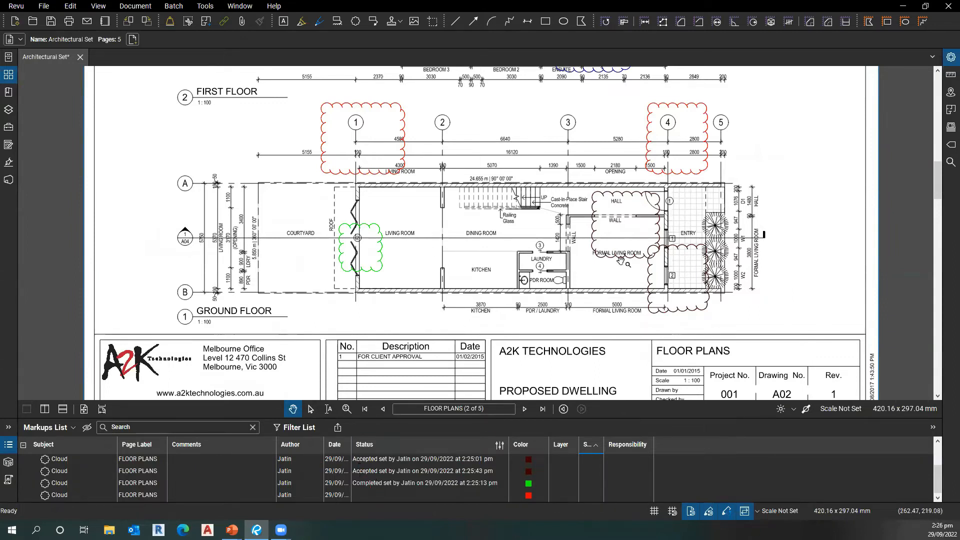
pyautogui.moveTo(541, 277); pyautogui.dragTo(389, 357)
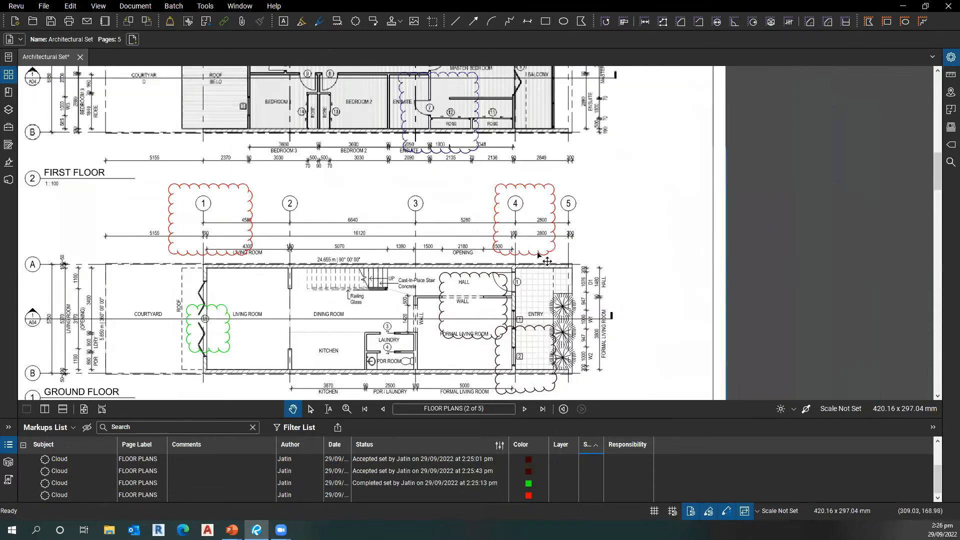
pyautogui.click(539, 256)
pyautogui.click(419, 495)
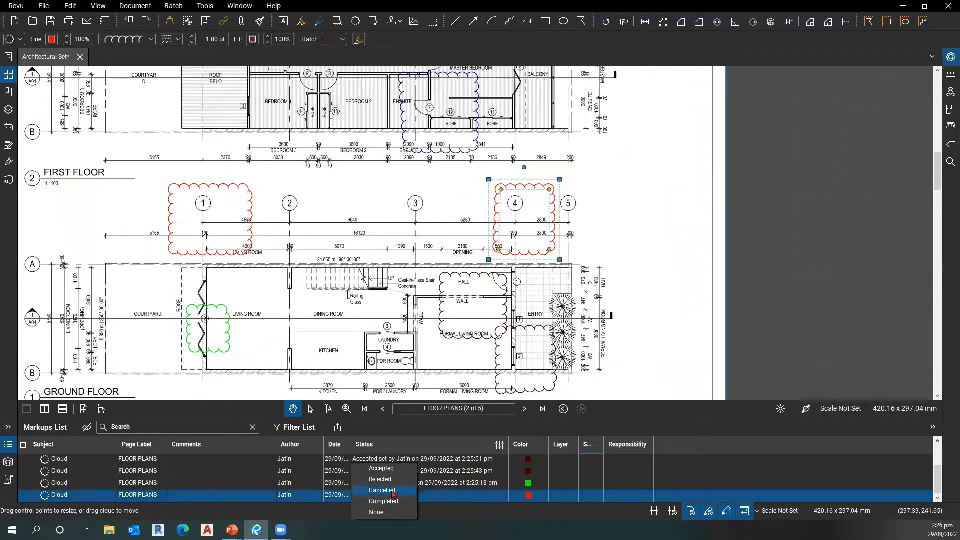
pyautogui.click(396, 492)
pyautogui.press('Escape')
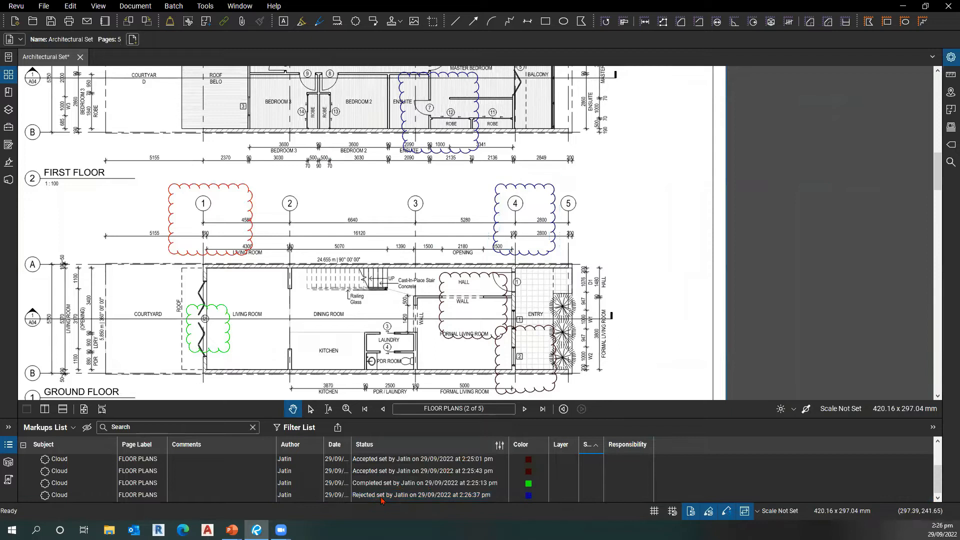
pyautogui.click(376, 496)
pyautogui.rightClick(387, 500)
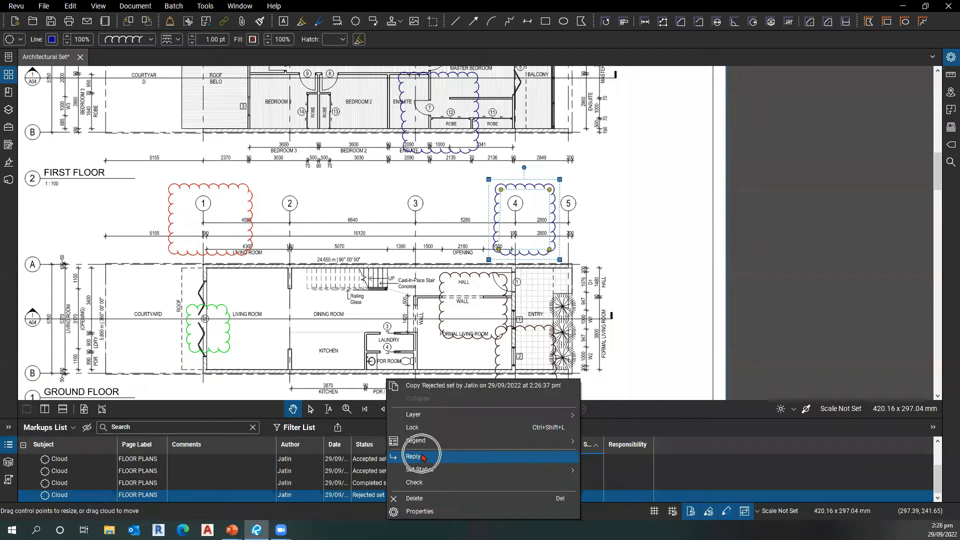
pyautogui.click(254, 459)
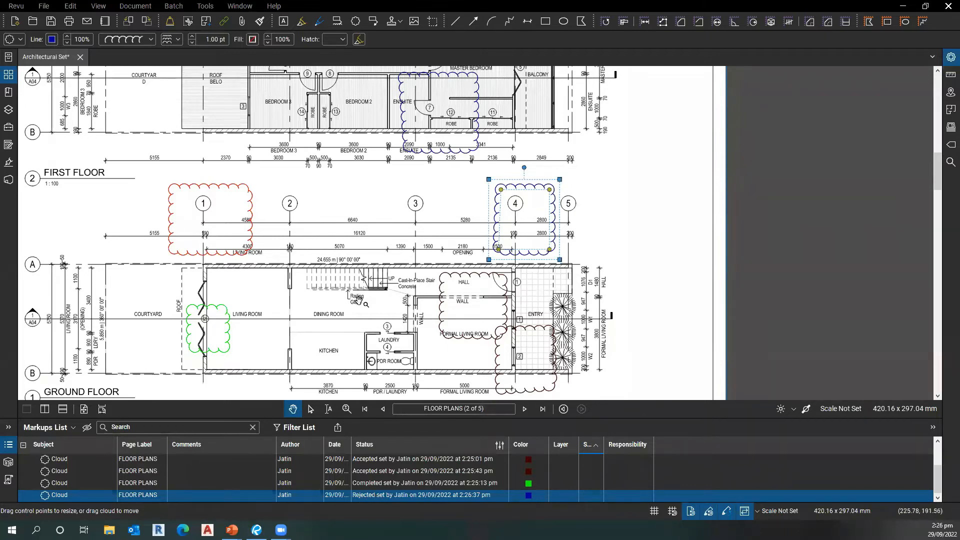
pyautogui.moveTo(358, 299); pyautogui.dragTo(400, 289)
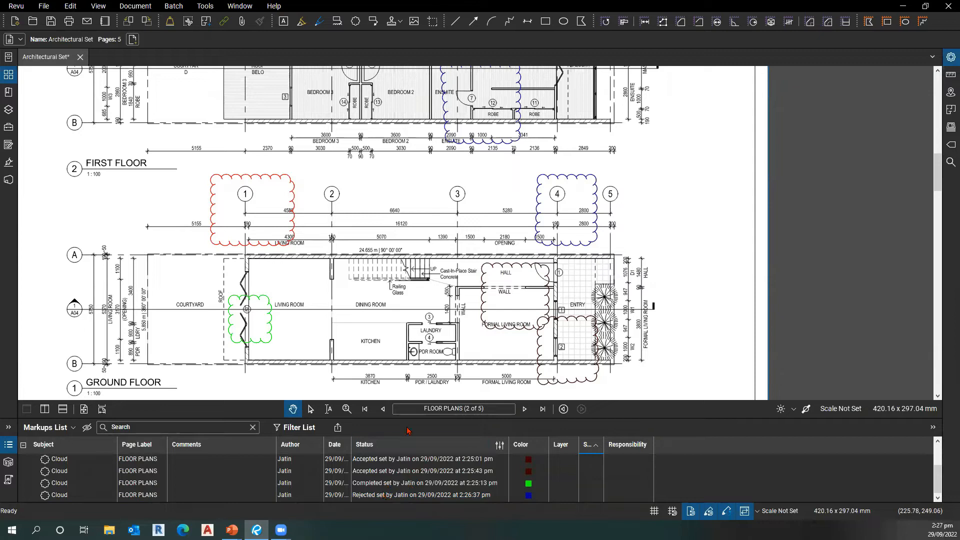
# Step: Sort the Markups List by status so the markups are grouped by their review state
pyautogui.press('ctrl')
pyautogui.press('ctrl')
pyautogui.press('ctrl')
pyautogui.click(395, 449)
pyautogui.press('ctrl')
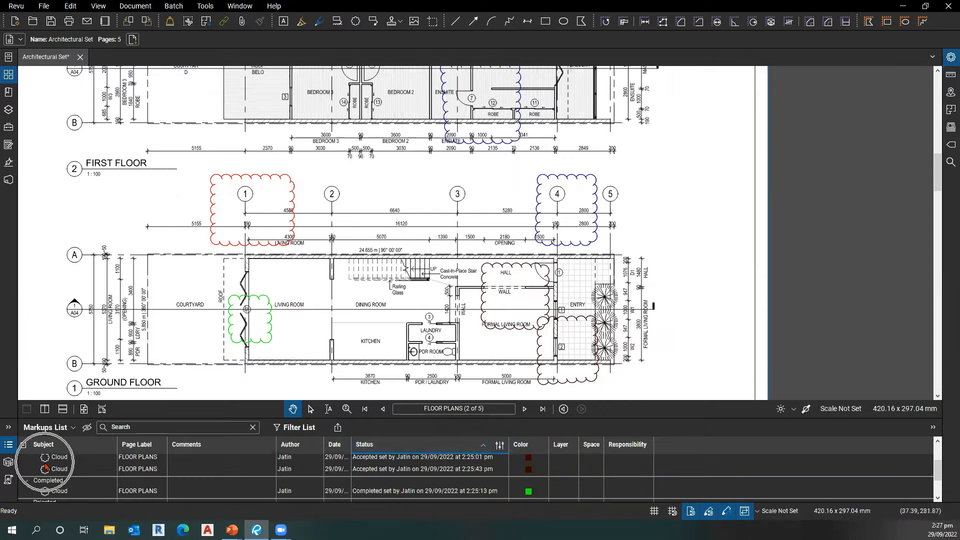
pyautogui.scroll(1, 59, 472)
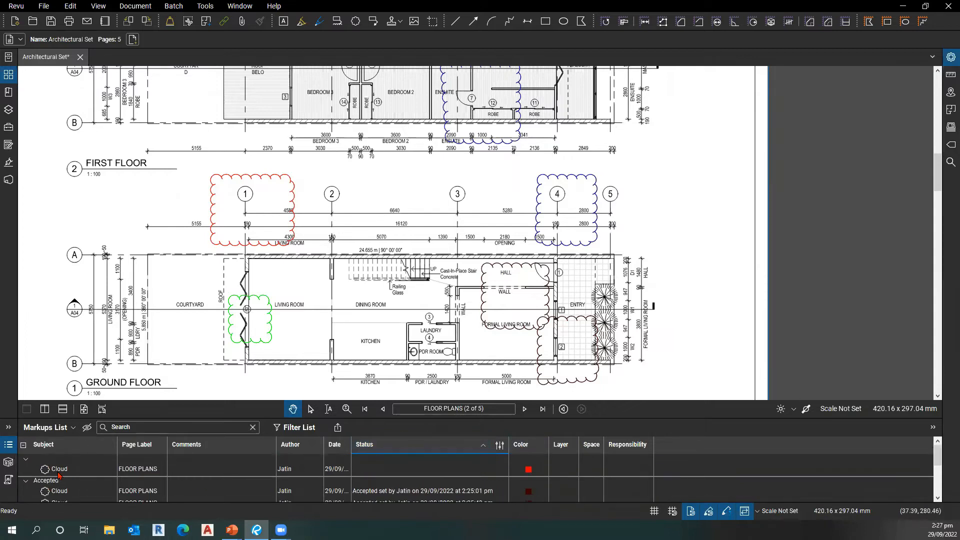
# Step: Collapse all the status groups in the Markups List, including Accepted, Completed, Rejected and the group without a status
pyautogui.click(26, 481)
pyautogui.click(26, 491)
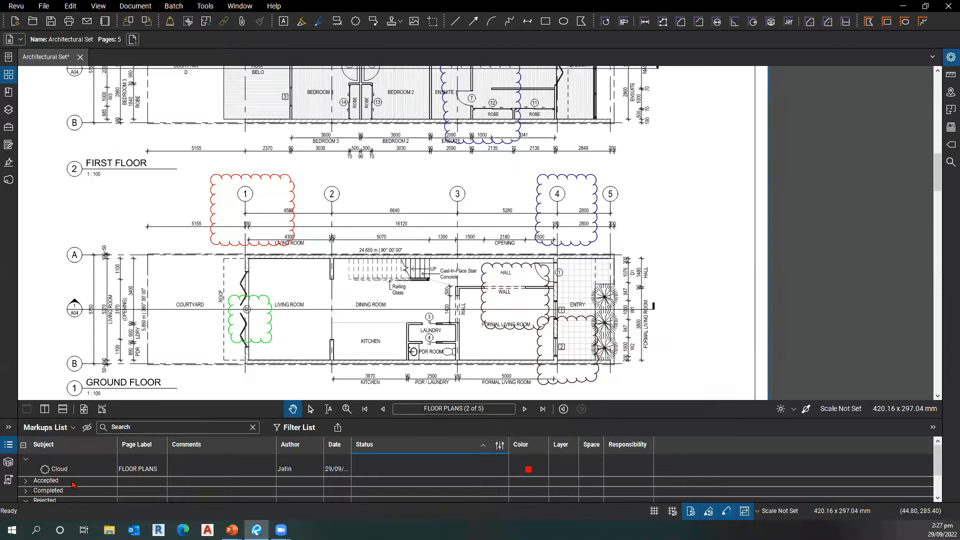
pyautogui.scroll(-1, 26, 480)
pyautogui.click(25, 474)
pyautogui.scroll(1, 48, 482)
pyautogui.click(26, 460)
pyautogui.press('ctrl')
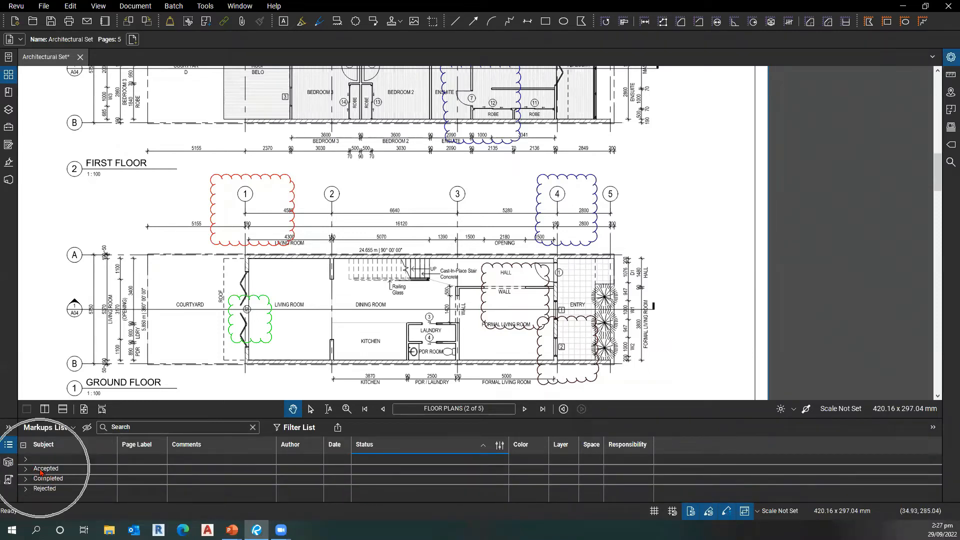
# Step: Expand the Accepted, Completed and Rejected groups in the Markups List and review the Cloud markups in each
pyautogui.click(25, 469)
pyautogui.scroll(-1, 24, 485)
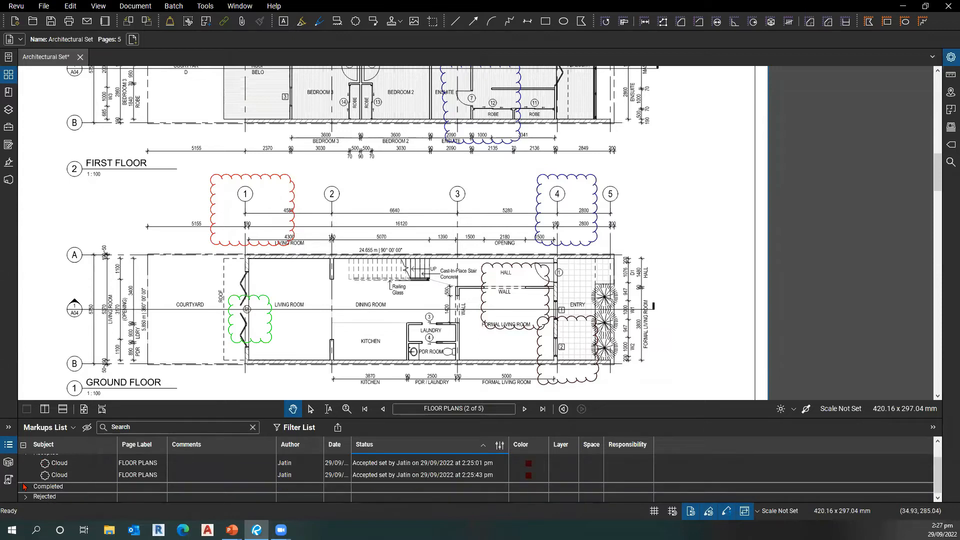
pyautogui.click(26, 488)
pyautogui.scroll(-1, 30, 494)
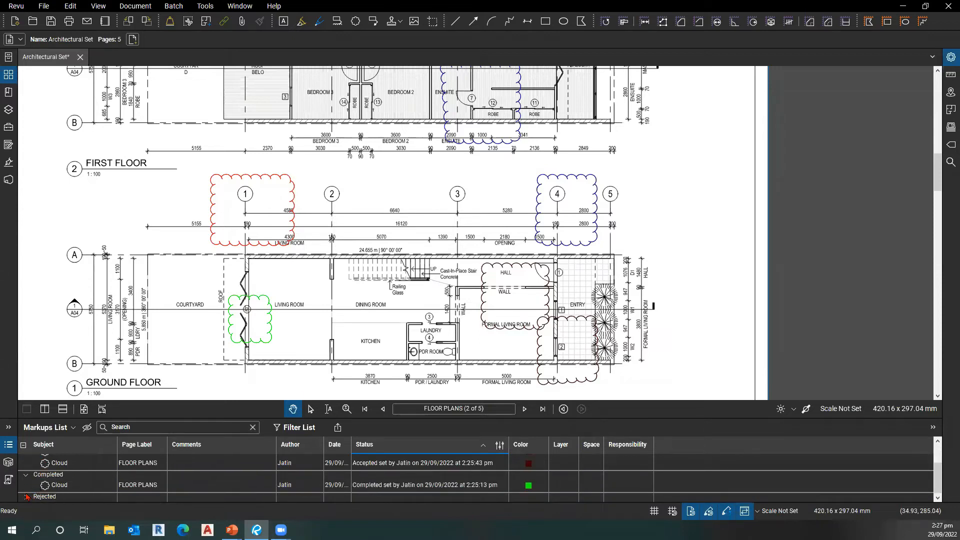
pyautogui.scroll(2, 60, 490)
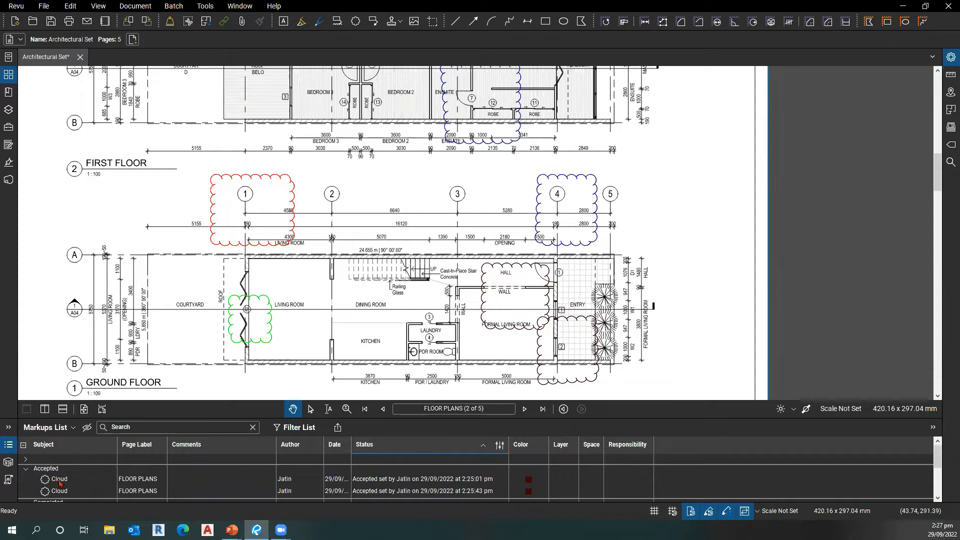
pyautogui.scroll(-4, 61, 485)
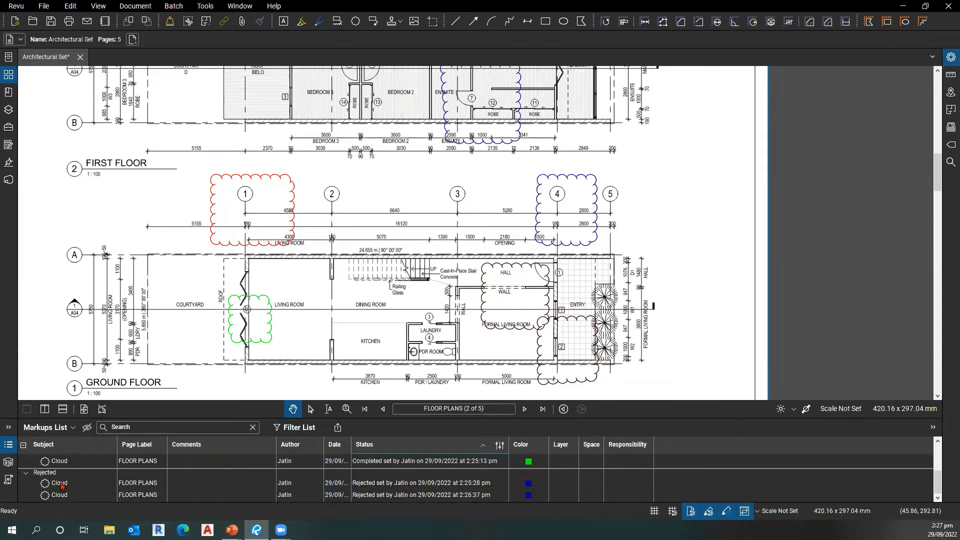
pyautogui.scroll(3, 60, 488)
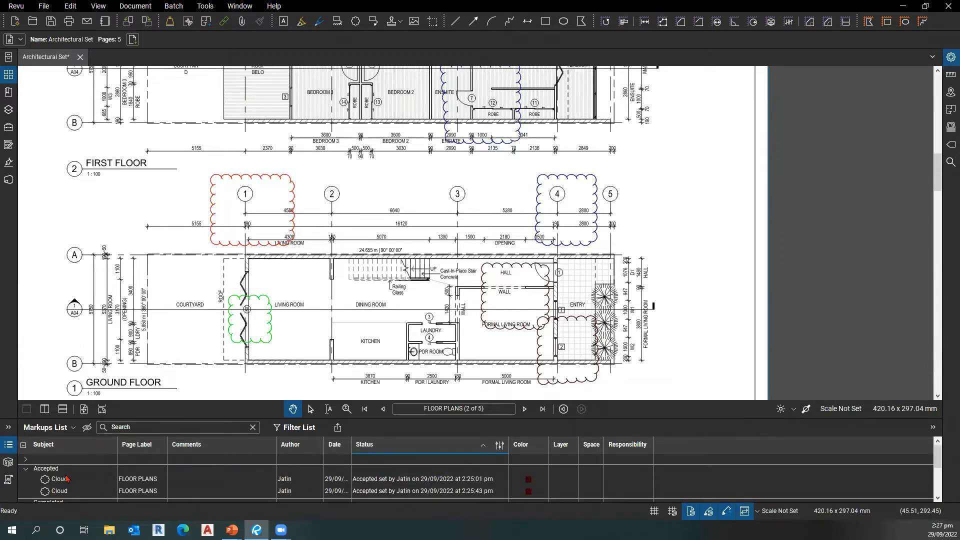
# Step: Create a PDF markup summary of all pages of the Architectural Set, appended and hyperlinked to the current PDF
pyautogui.click(339, 428)
pyautogui.click(369, 468)
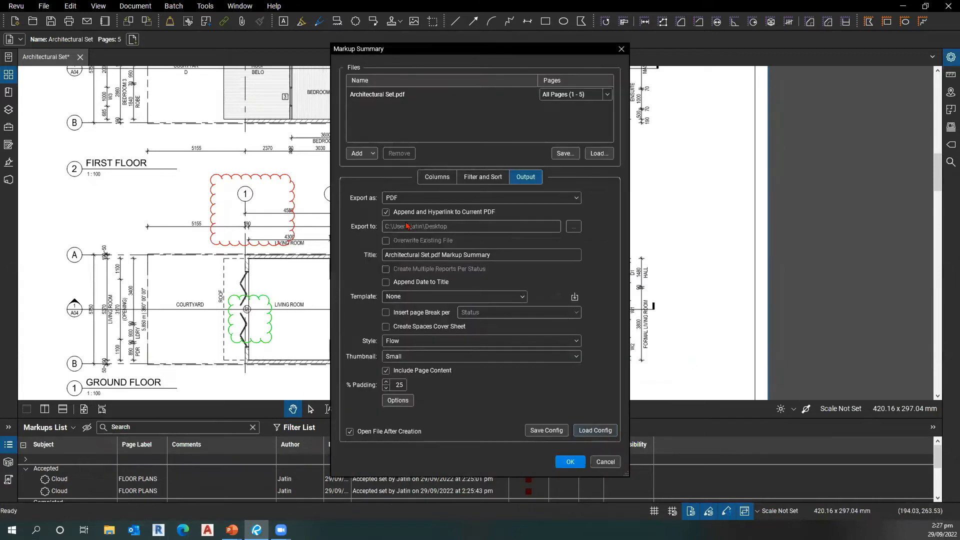
pyautogui.click(581, 463)
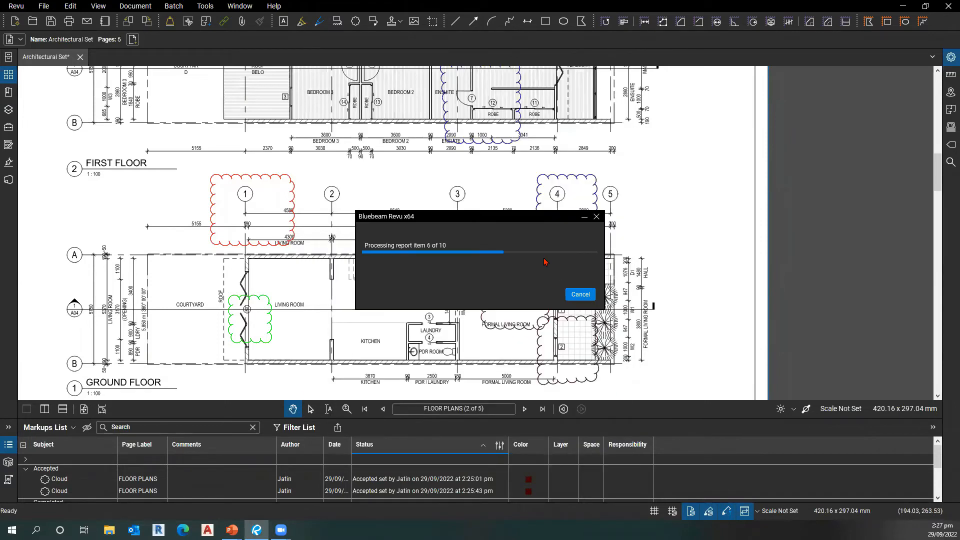
# Step: Examine the appended Markup Summary page and how it groups the Cloud markups by Accepted, Completed and Rejected status
pyautogui.scroll(2, 469, 213)
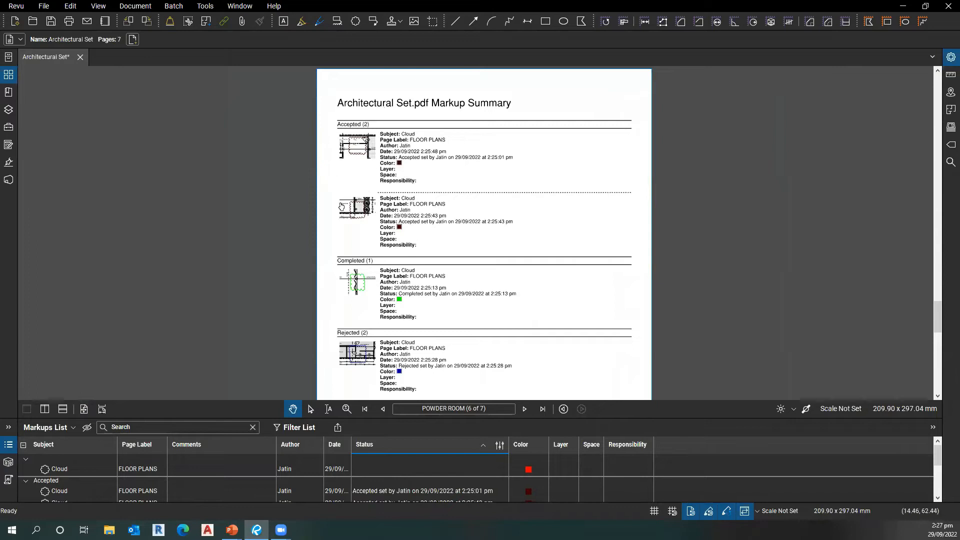
pyautogui.scroll(-5, 478, 165)
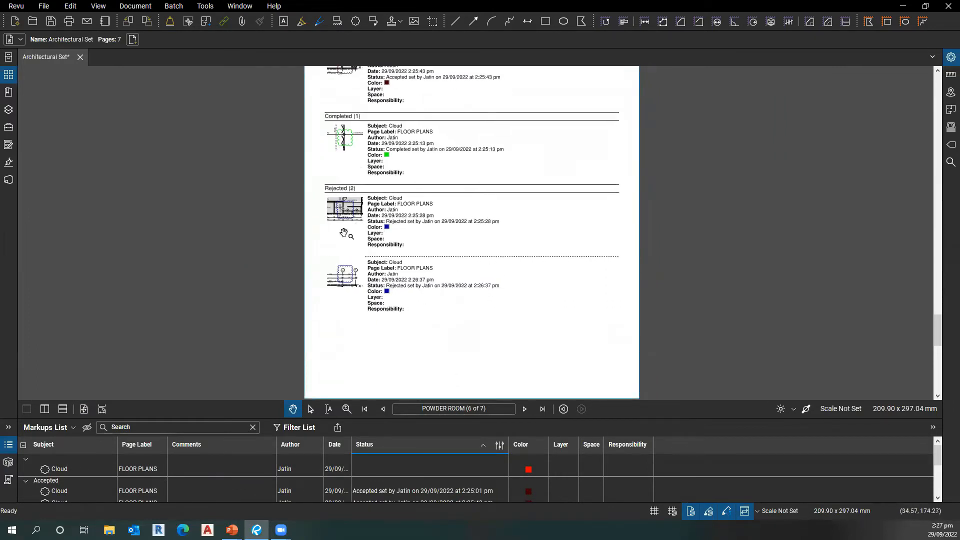
pyautogui.scroll(1, 446, 256)
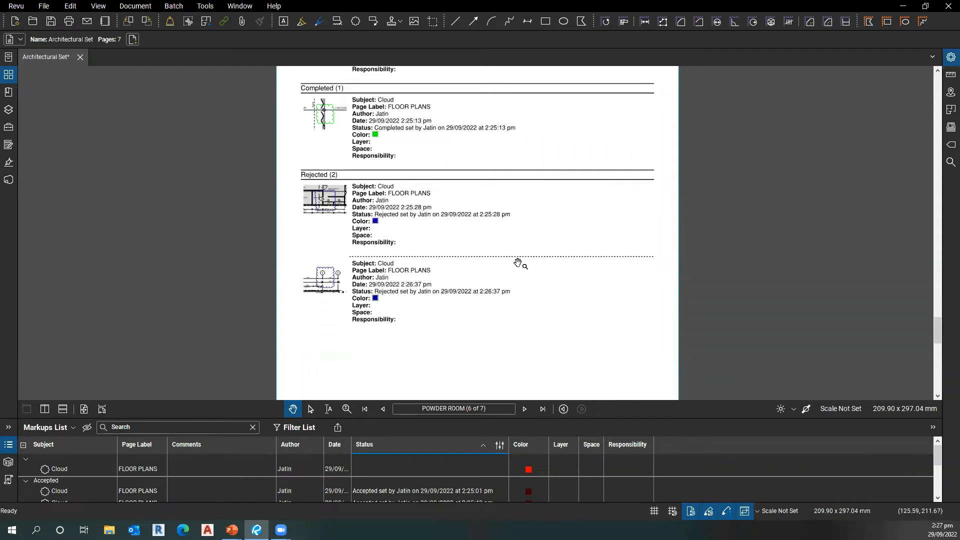
pyautogui.press('ctrl')
pyautogui.press('ctrl')
pyautogui.press('ctrl')
pyautogui.press('ctrl')
pyautogui.press('ctrl')
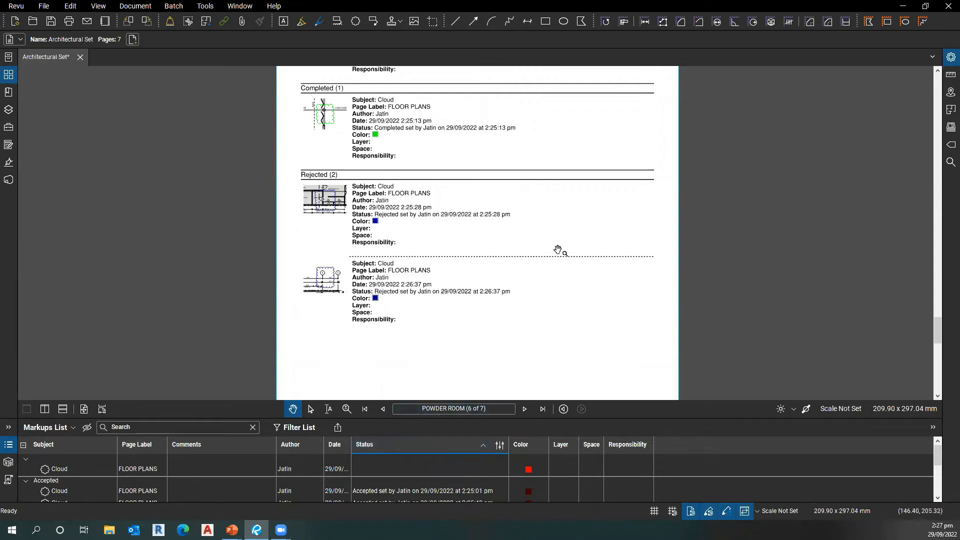
pyautogui.scroll(2, 550, 280)
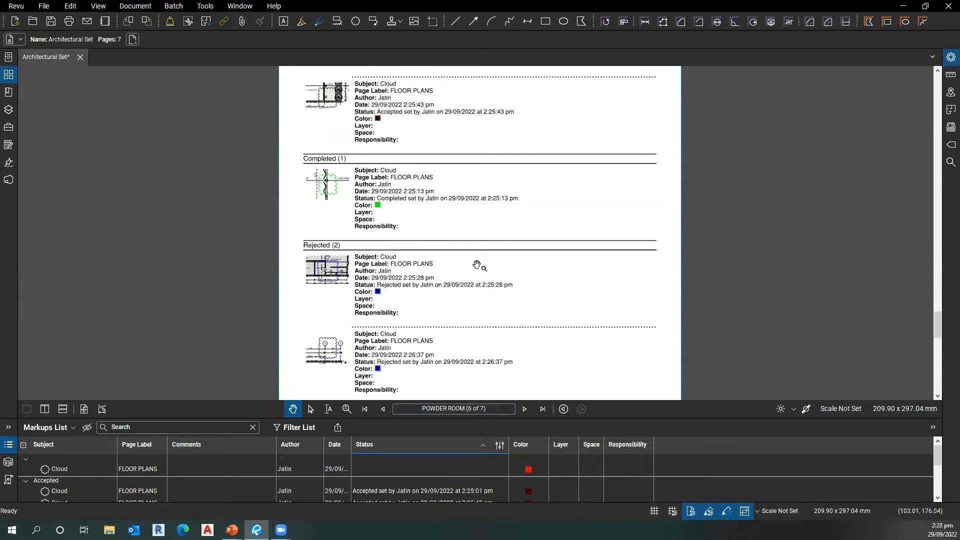
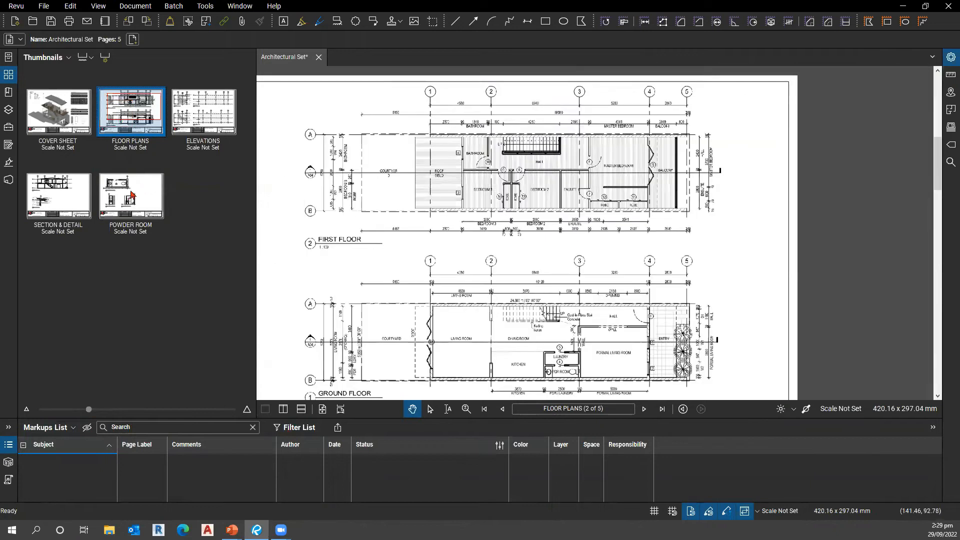
# Step: Look through the Elevations and Section & Detail pages and return to the Floor Plans page
pyautogui.click(219, 121)
pyautogui.click(59, 196)
pyautogui.click(125, 110)
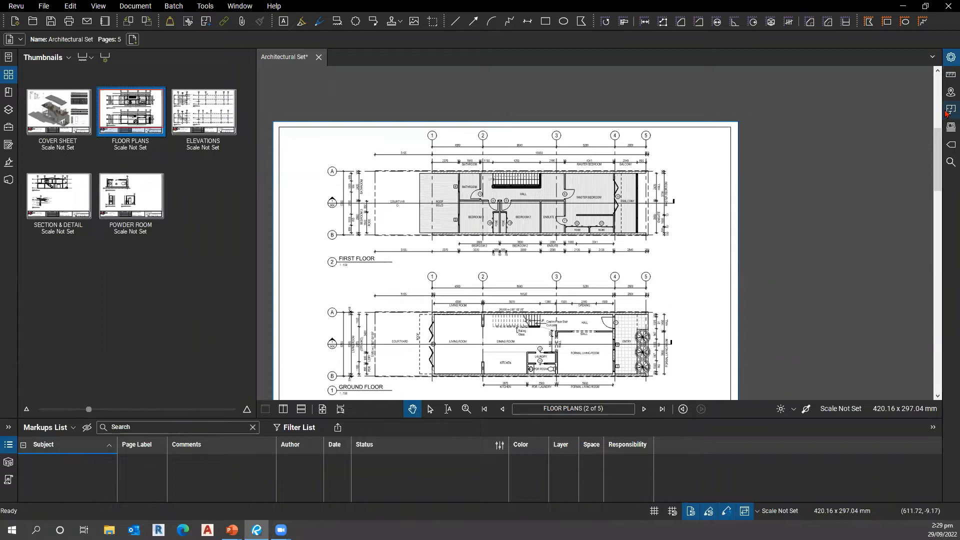
# Step: Expand the side panel beside the floor plans and show the document's Spaces in it
pyautogui.scroll(2, 630, 326)
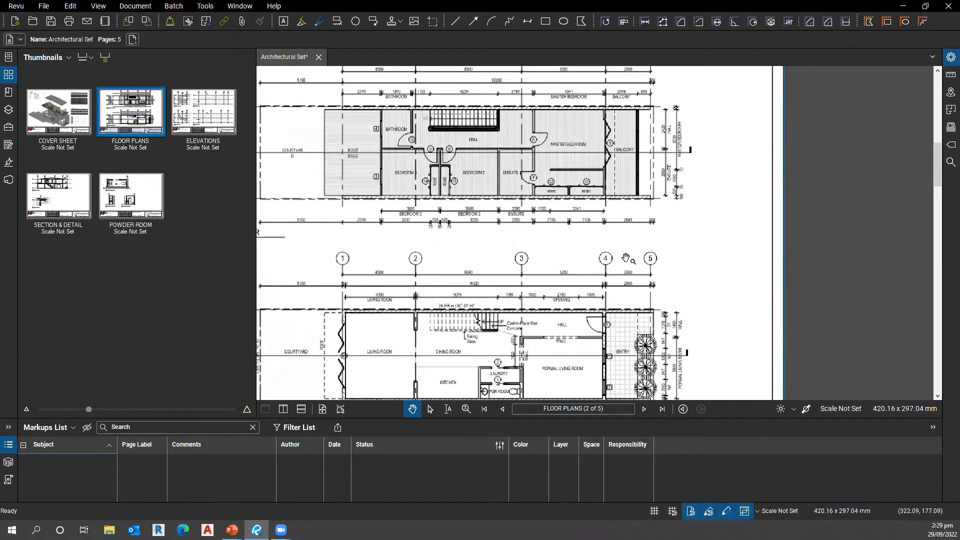
pyautogui.moveTo(453, 300); pyautogui.dragTo(529, 181)
pyautogui.moveTo(641, 280); pyautogui.dragTo(580, 319)
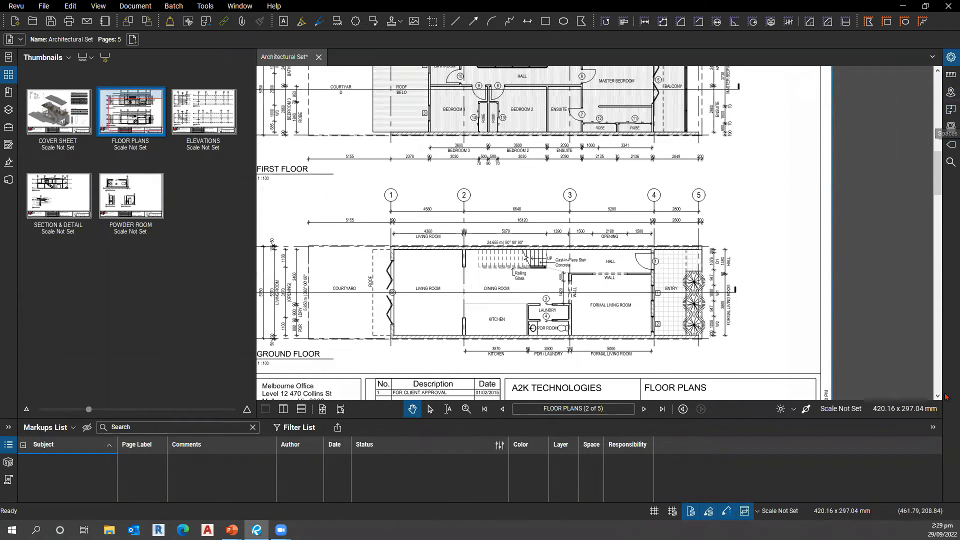
pyautogui.moveTo(941, 213); pyautogui.dragTo(800, 208)
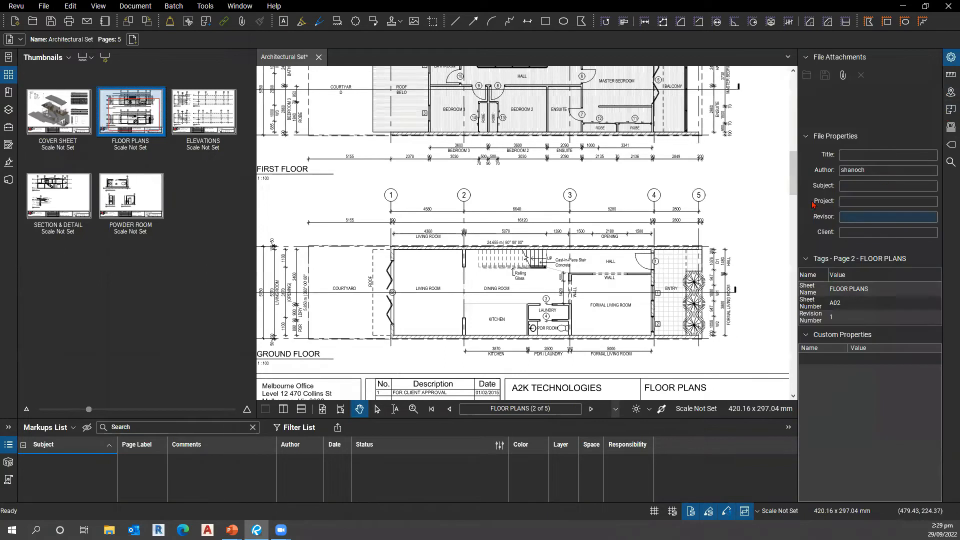
pyautogui.click(948, 114)
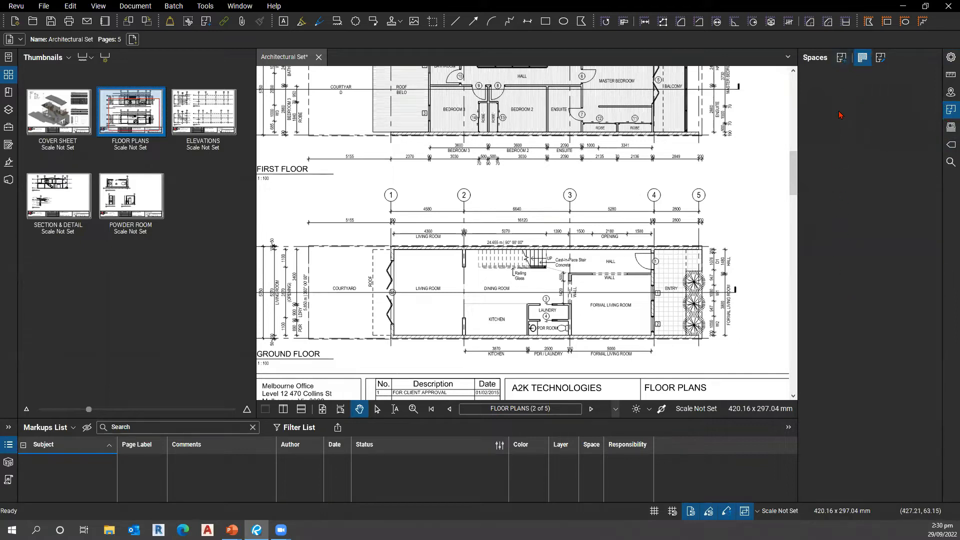
pyautogui.moveTo(725, 242); pyautogui.dragTo(708, 242)
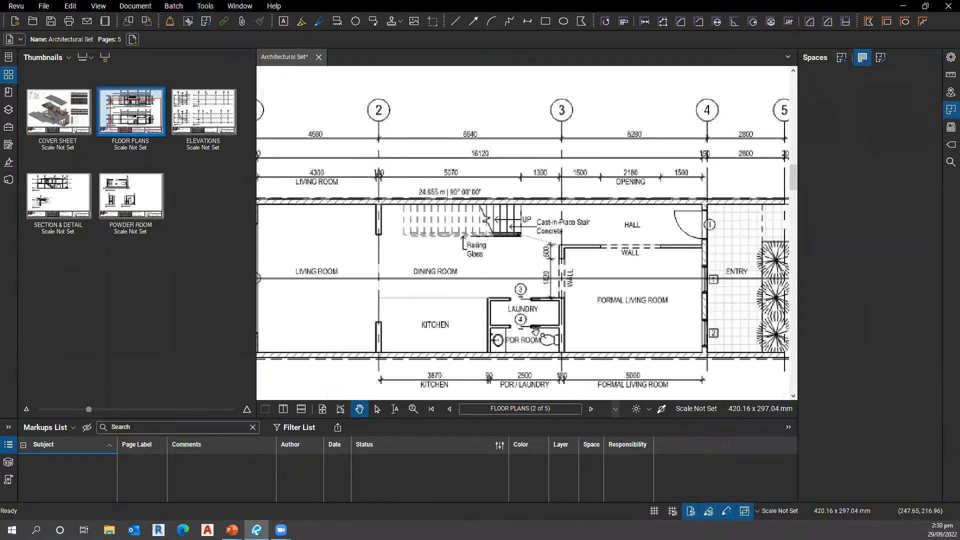
# Step: Examine the room layouts on the ground-floor and first-floor plans, ending at the master bedroom and balcony
pyautogui.scroll(3, 548, 320)
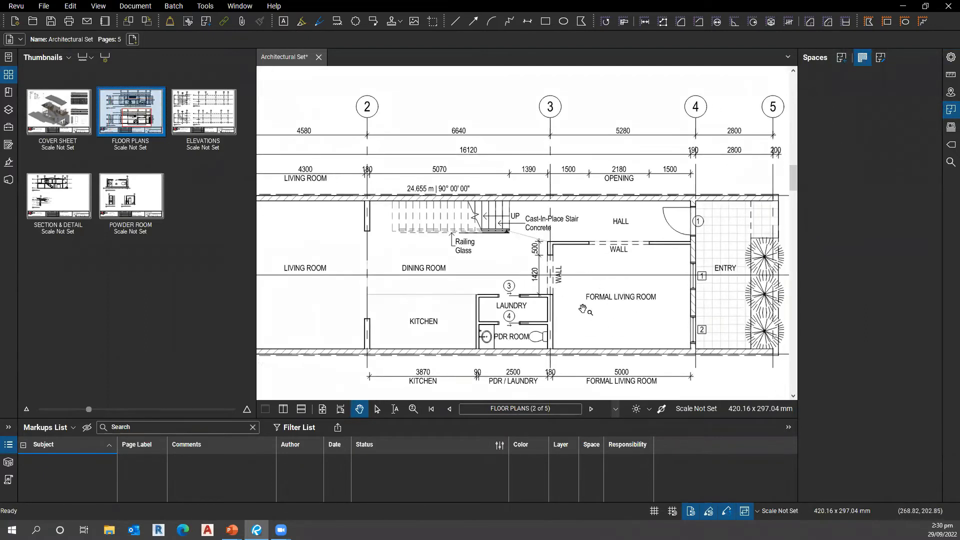
pyautogui.moveTo(593, 335); pyautogui.dragTo(683, 325)
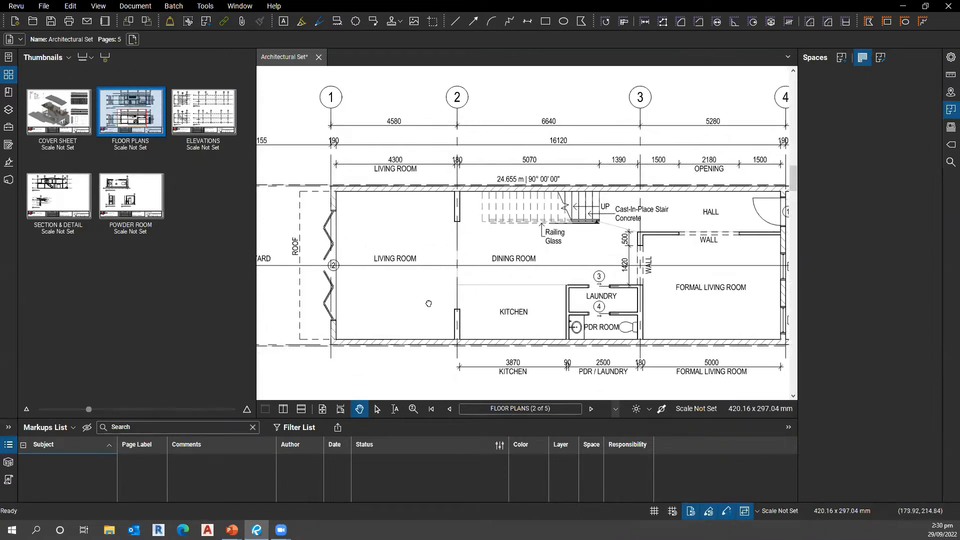
pyautogui.moveTo(429, 302); pyautogui.dragTo(448, 306)
pyautogui.moveTo(610, 317); pyautogui.dragTo(599, 296)
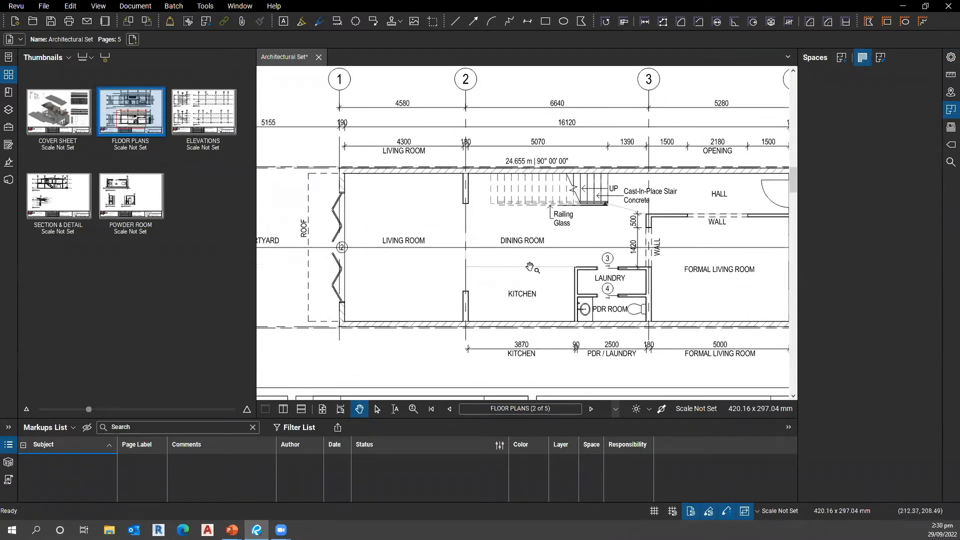
pyautogui.moveTo(508, 265); pyautogui.dragTo(366, 306)
pyautogui.scroll(-2, 594, 313)
pyautogui.moveTo(609, 186); pyautogui.dragTo(581, 347)
pyautogui.moveTo(542, 317); pyautogui.dragTo(581, 265)
pyautogui.moveTo(663, 290); pyautogui.dragTo(652, 338)
pyautogui.moveTo(651, 280); pyautogui.dragTo(598, 321)
pyautogui.scroll(4, 574, 265)
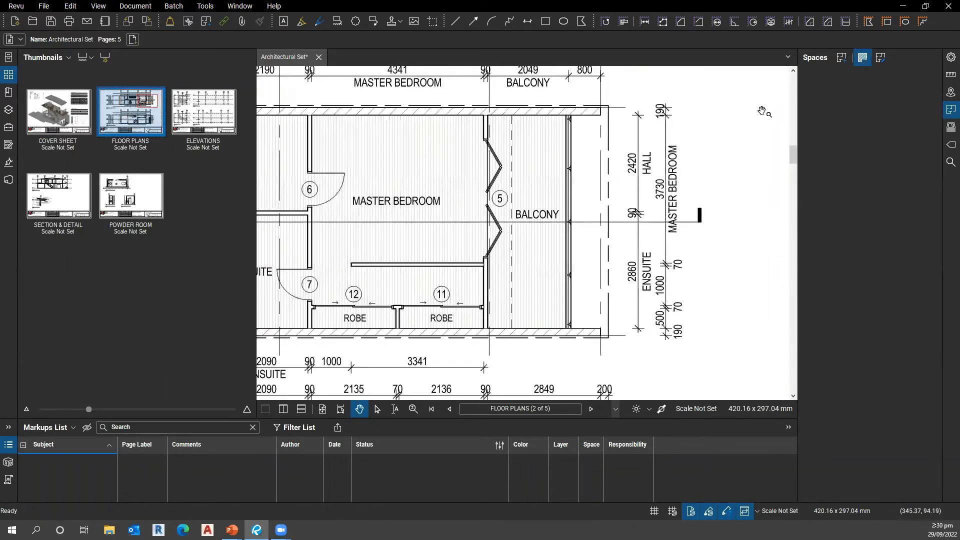
pyautogui.press('ctrl')
pyautogui.press('ctrl')
pyautogui.press('ctrl')
pyautogui.press('ctrl')
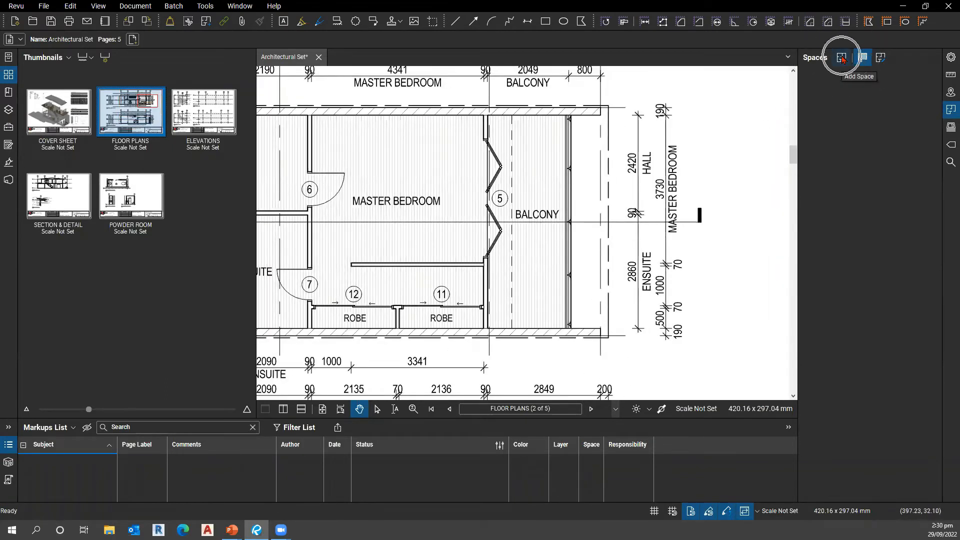
pyautogui.click(842, 58)
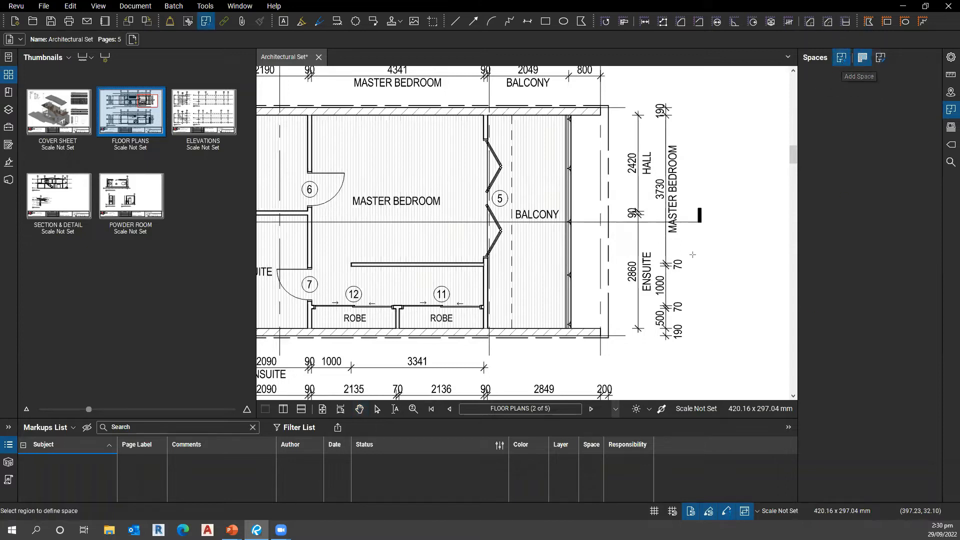
pyautogui.moveTo(488, 116); pyautogui.dragTo(565, 329)
pyautogui.press('ctrl')
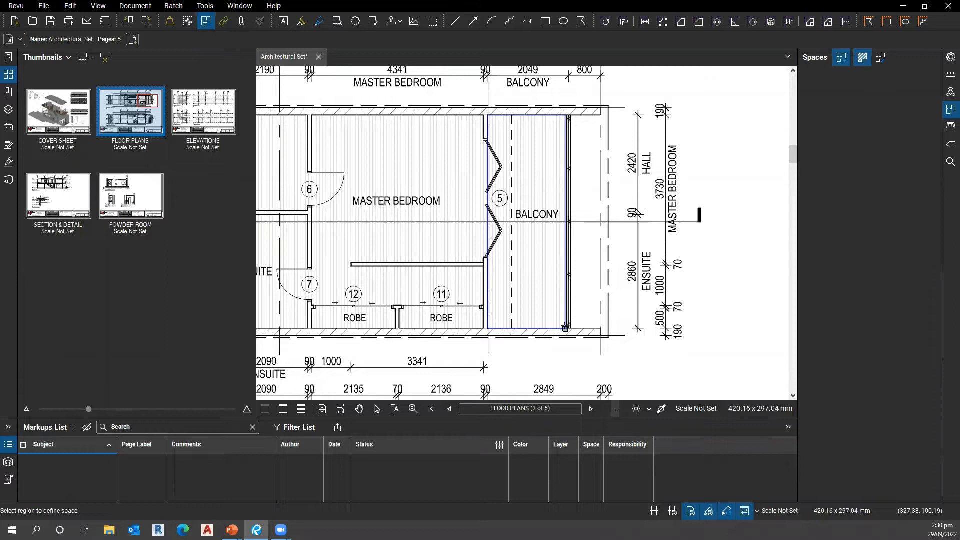
pyautogui.press('Escape')
# Step: Add a rectangular space covering the first-floor balcony beside the master bedroom and name it BALCONY
pyautogui.scroll(6, 526, 266)
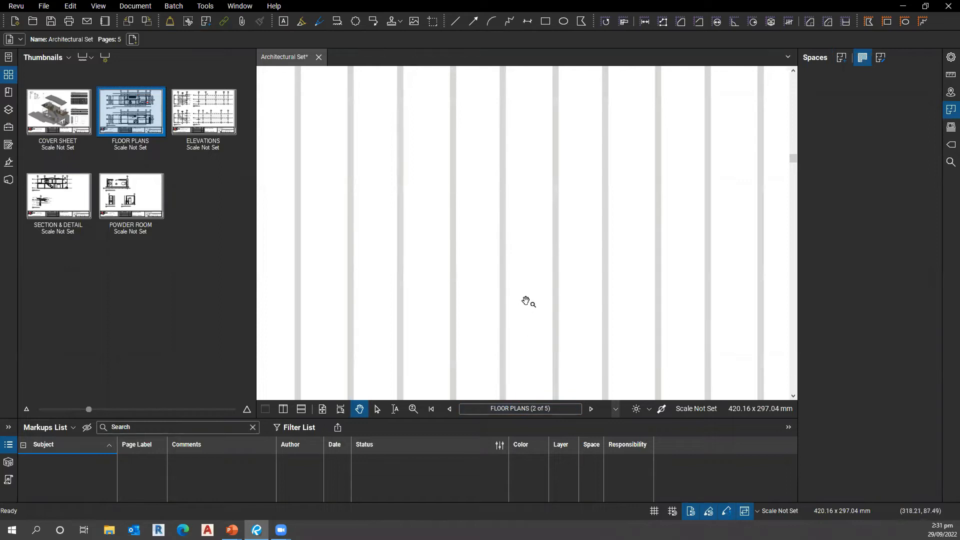
pyautogui.scroll(3, 525, 301)
pyautogui.scroll(-3, 525, 303)
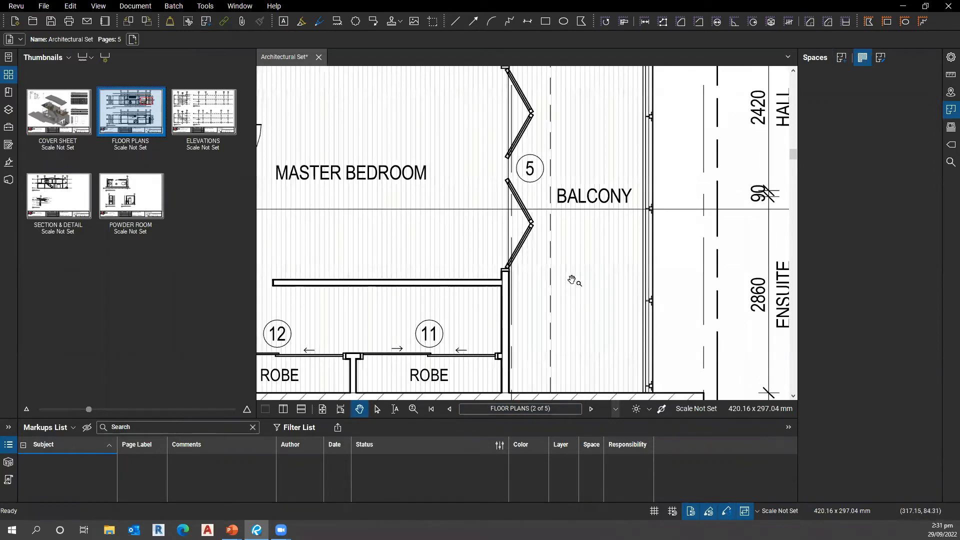
pyautogui.moveTo(568, 298); pyautogui.dragTo(596, 302)
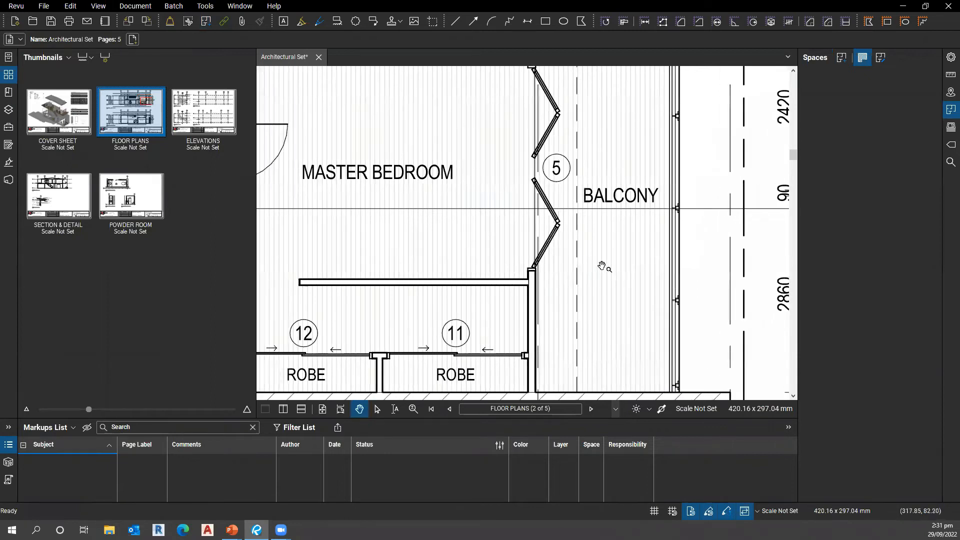
pyautogui.scroll(-2, 602, 266)
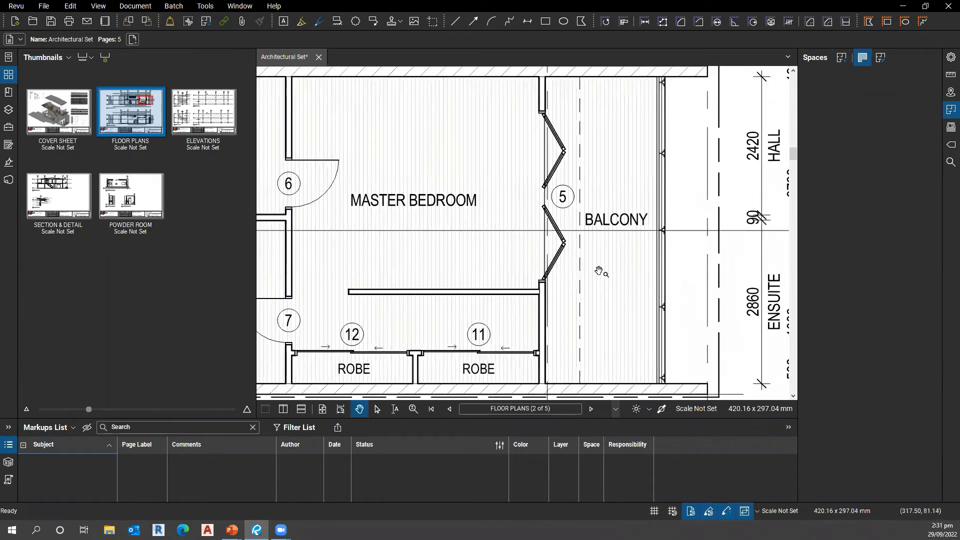
pyautogui.click(842, 58)
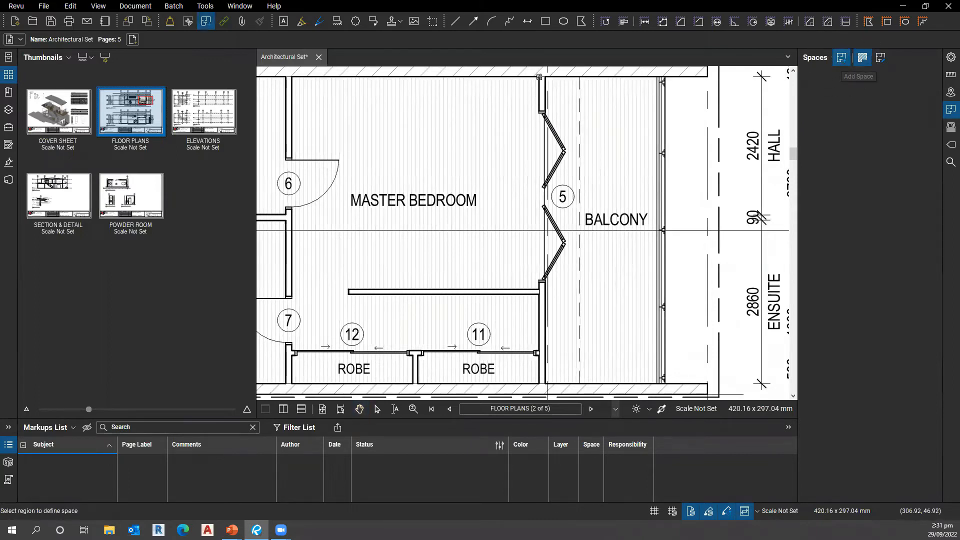
pyautogui.moveTo(546, 77); pyautogui.dragTo(615, 330)
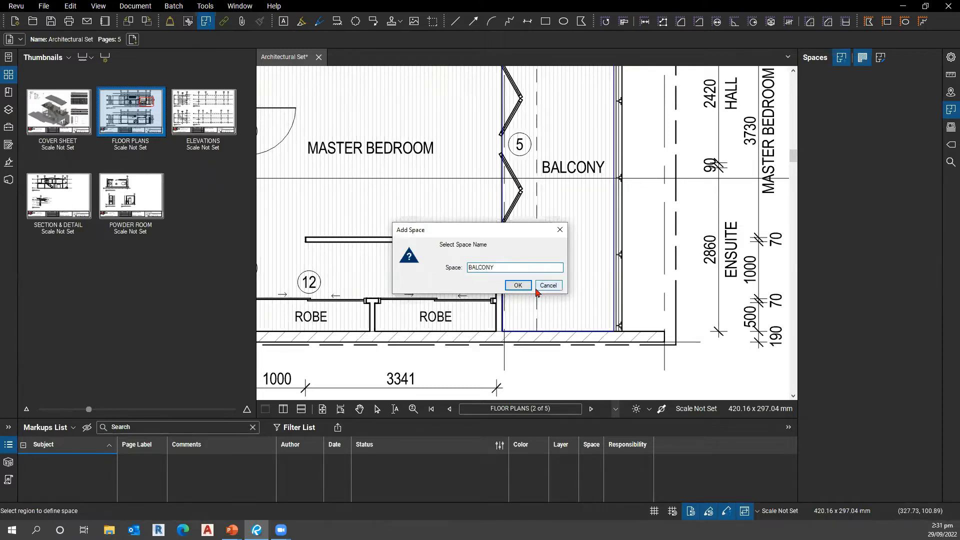
pyautogui.click(518, 285)
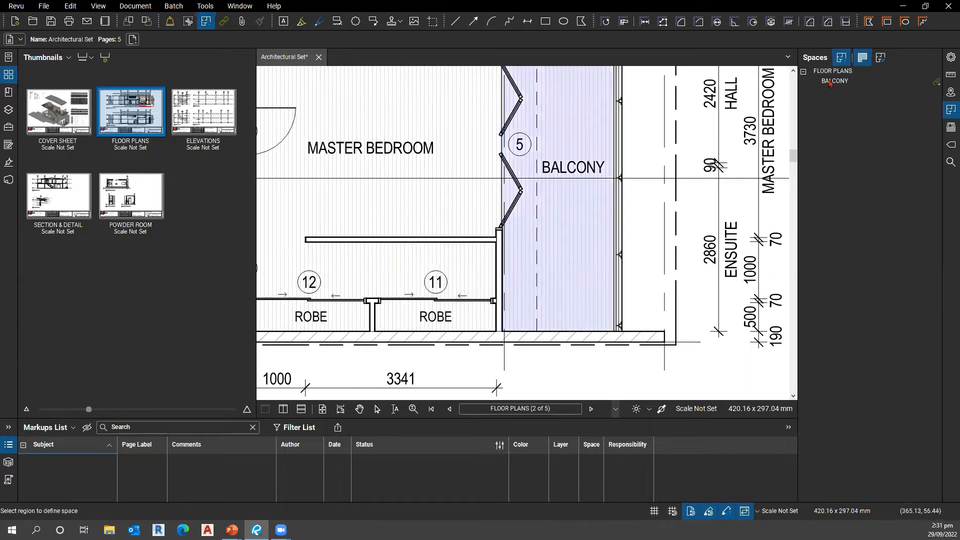
pyautogui.press('Escape')
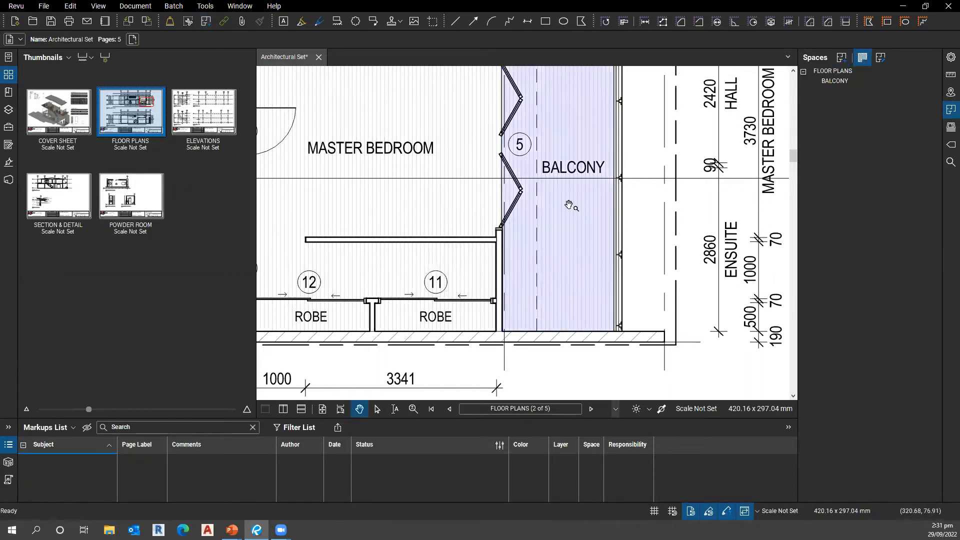
# Step: Change the color of the BALCONY space to orange in its properties
pyautogui.moveTo(375, 202); pyautogui.dragTo(350, 270)
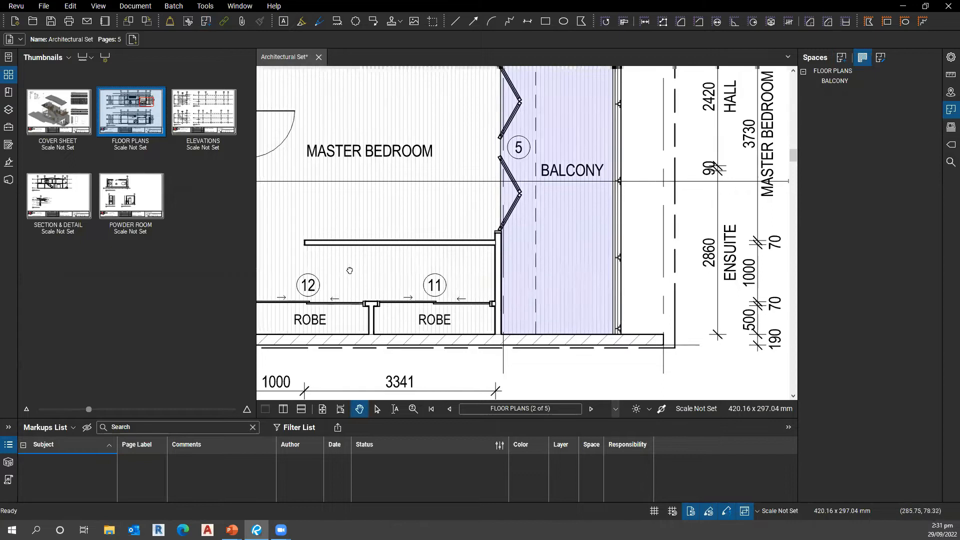
pyautogui.click(850, 83)
pyautogui.press('ctrl')
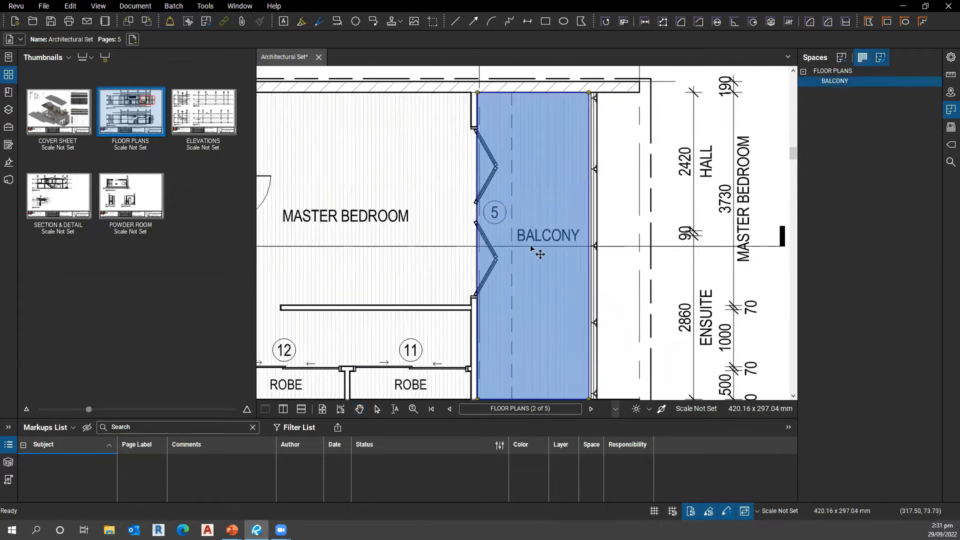
pyautogui.rightClick(541, 222)
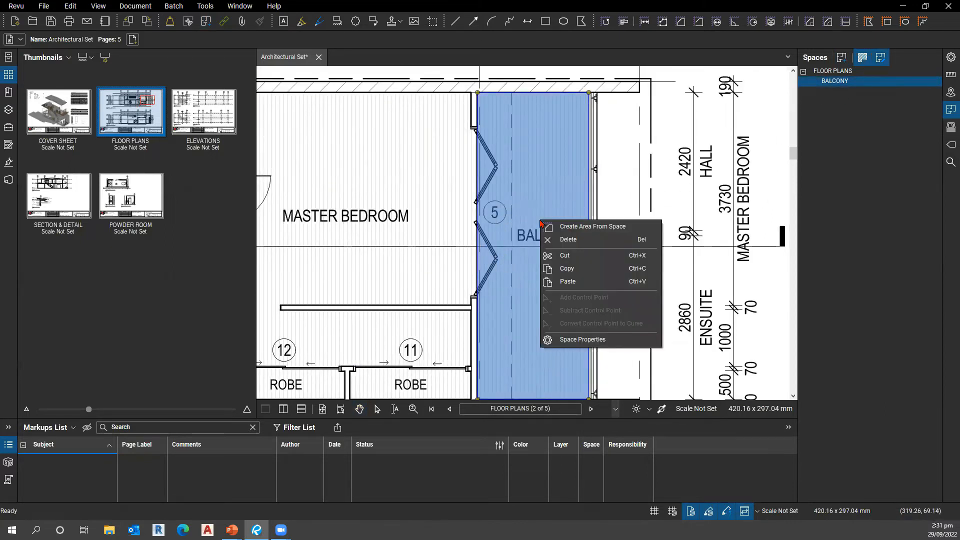
pyautogui.click(565, 340)
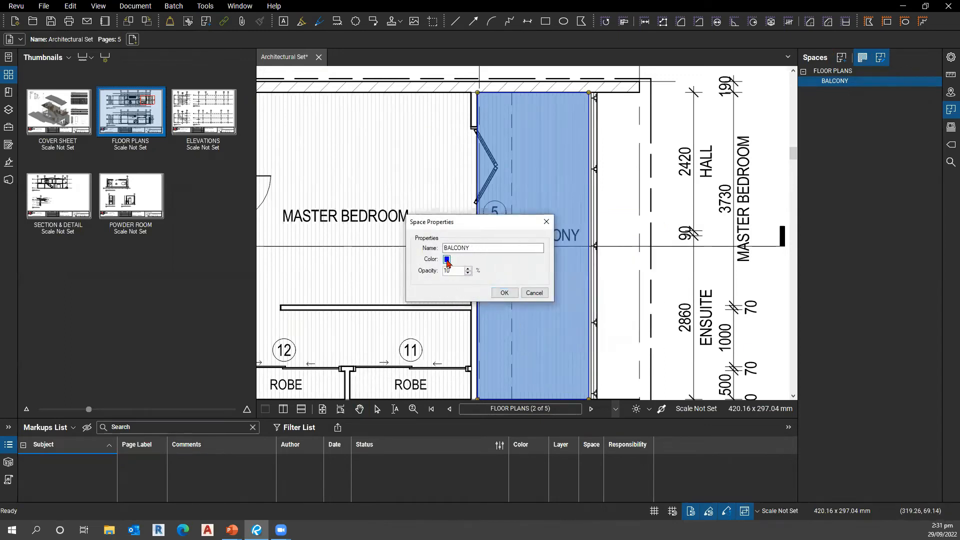
pyautogui.click(446, 259)
pyautogui.click(462, 297)
pyautogui.click(504, 293)
pyautogui.click(615, 315)
# Step: Outline a new rectangular space along the inner wall faces of the ground-floor formal living room
pyautogui.scroll(-3, 480, 305)
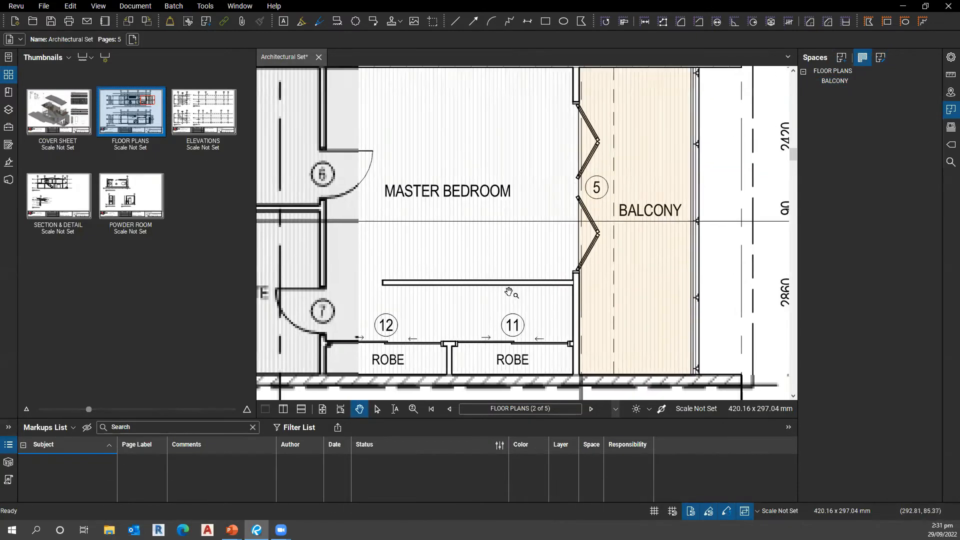
pyautogui.moveTo(547, 303); pyautogui.dragTo(553, 303)
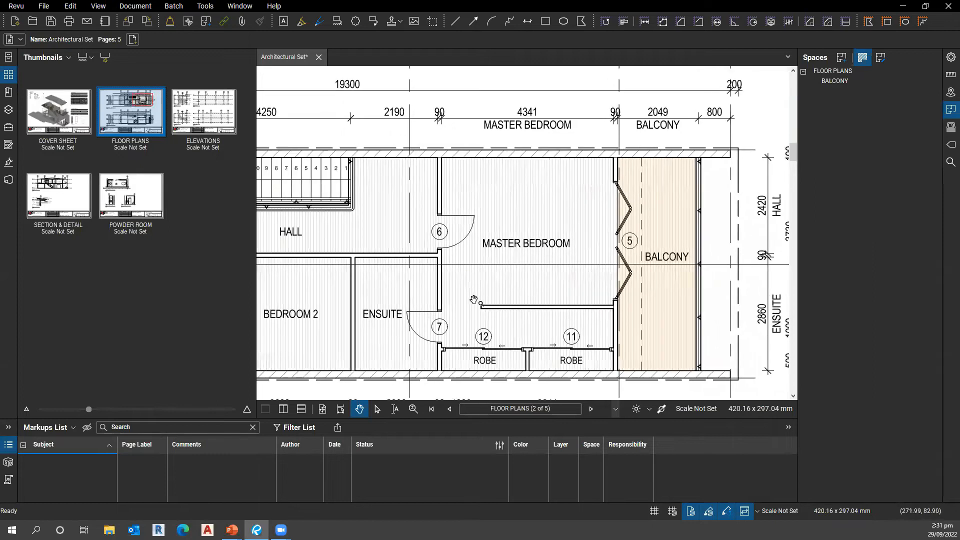
pyautogui.moveTo(463, 376)
pyautogui.mouseDown()
pyautogui.moveTo(485, 321)
pyautogui.moveTo(473, 141)
pyautogui.moveTo(403, 90)
pyautogui.mouseUp()
pyautogui.moveTo(494, 307)
pyautogui.mouseDown()
pyautogui.moveTo(599, 273)
pyautogui.moveTo(580, 297)
pyautogui.mouseUp()
pyautogui.moveTo(685, 320); pyautogui.dragTo(610, 346)
pyautogui.moveTo(649, 389); pyautogui.dragTo(619, 392)
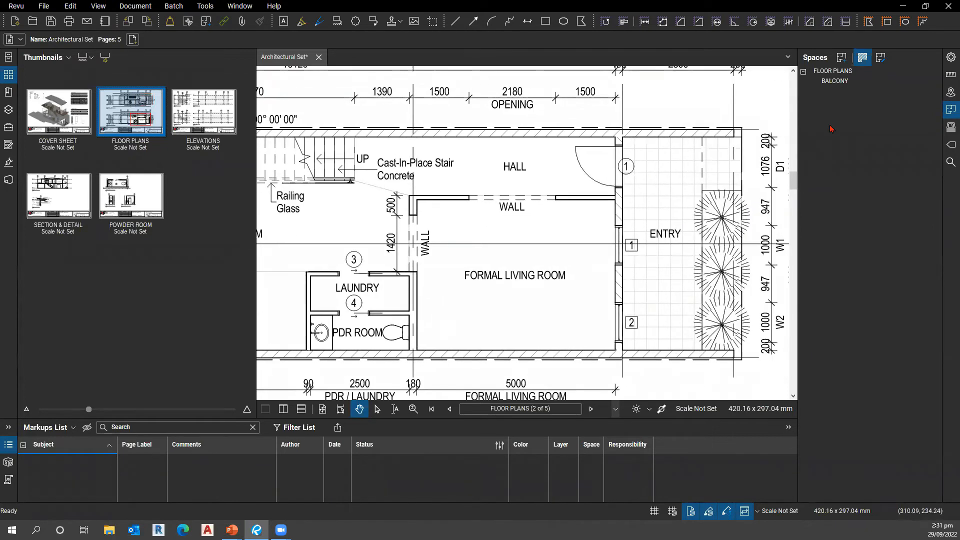
pyautogui.click(841, 59)
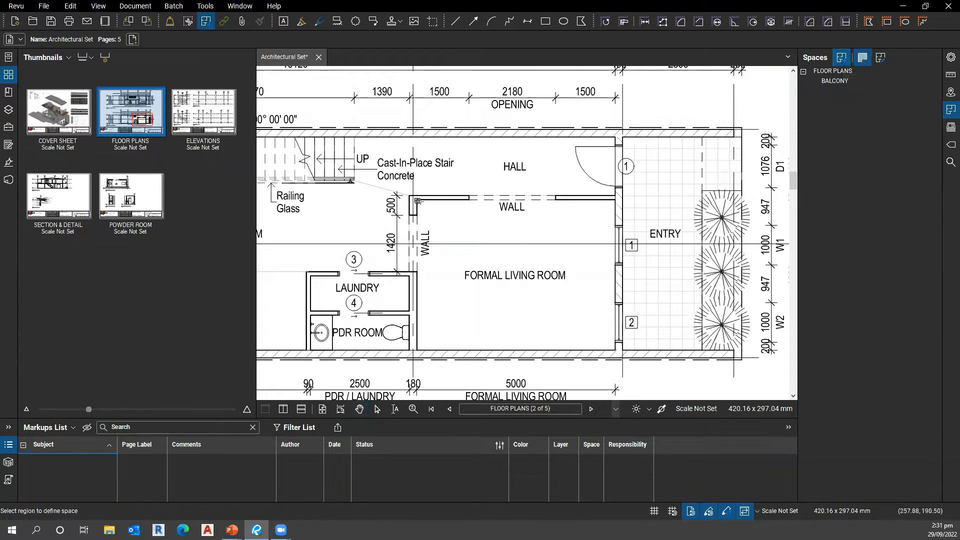
pyautogui.moveTo(417, 201); pyautogui.dragTo(615, 349)
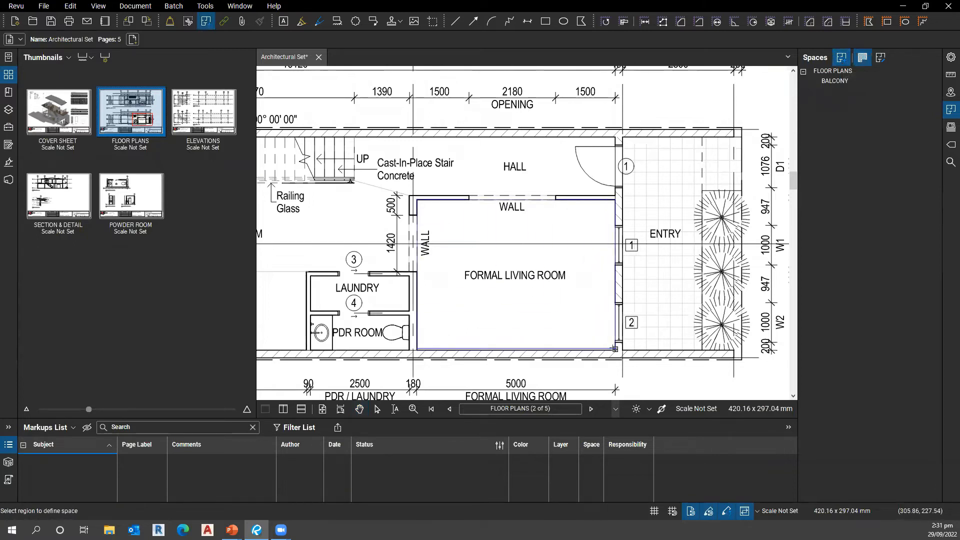
pyautogui.scroll(6, 615, 349)
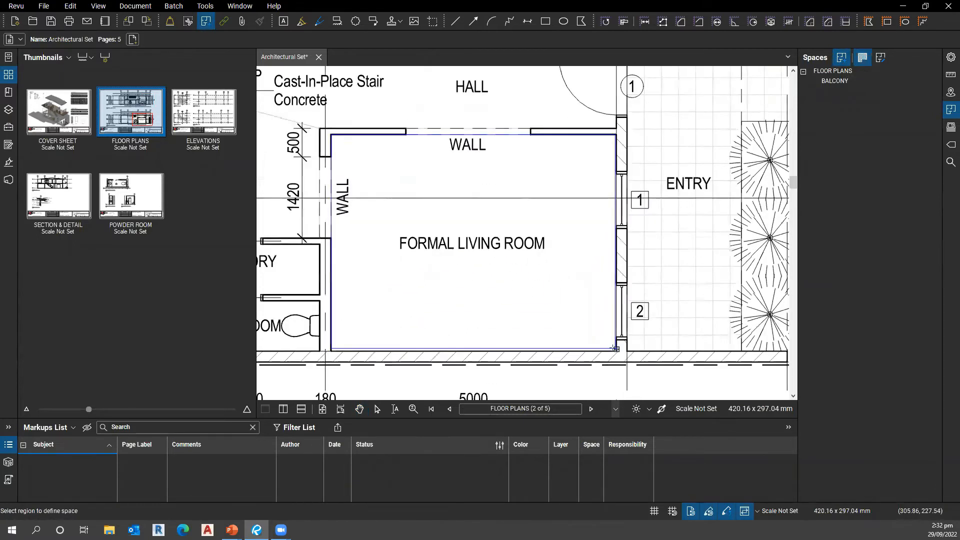
pyautogui.click(623, 357)
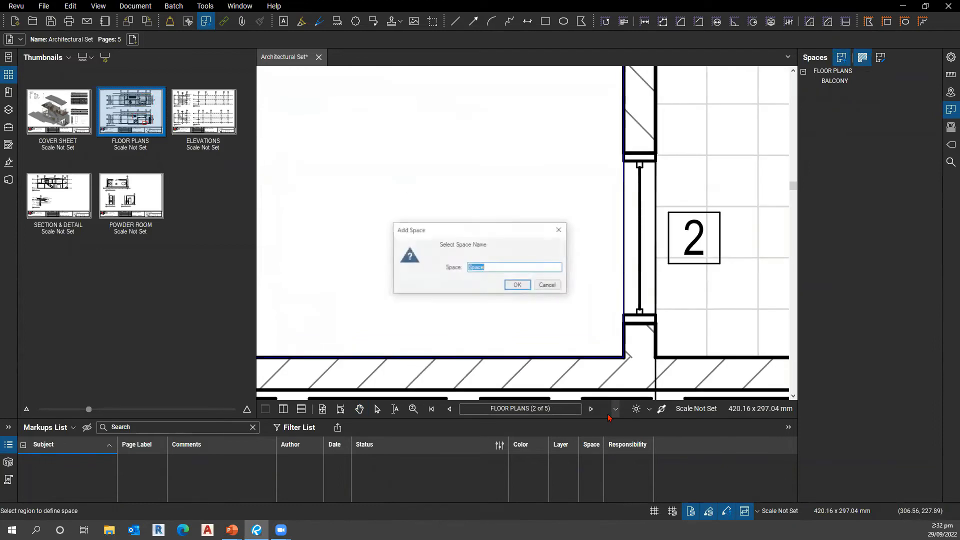
# Step: Name the newly outlined space FORMAL LIVING ROOM and finish the Add Space command
pyautogui.write('f')
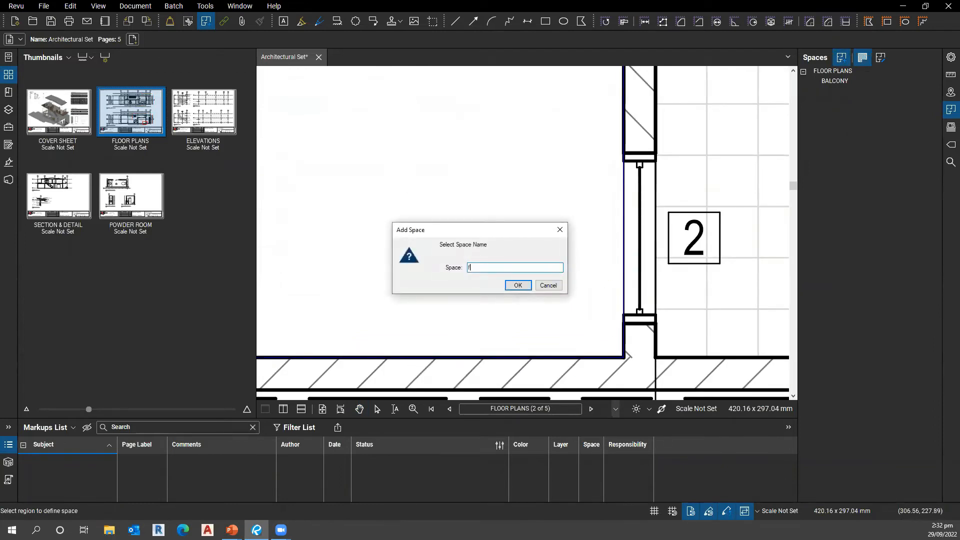
pyautogui.write('ORMAL LIVING ROOM')
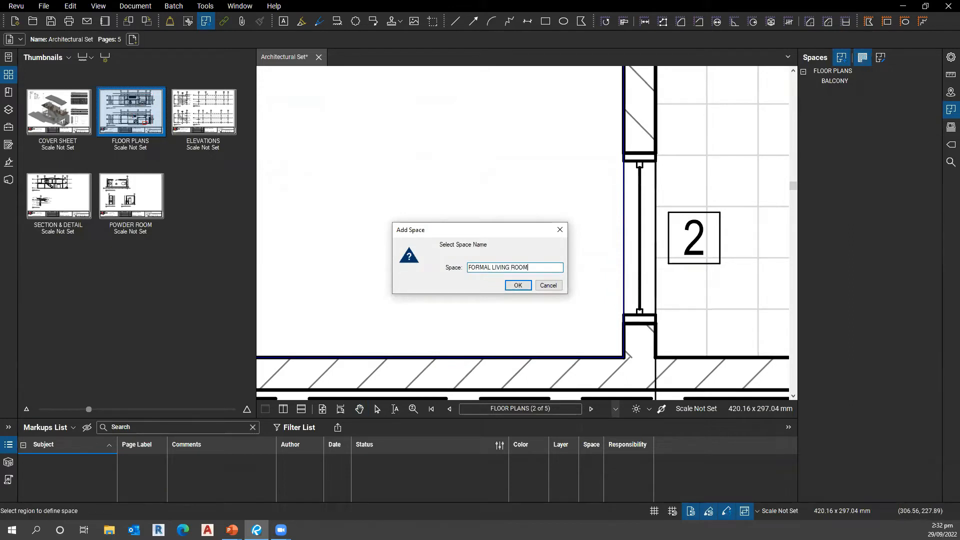
pyautogui.click(518, 286)
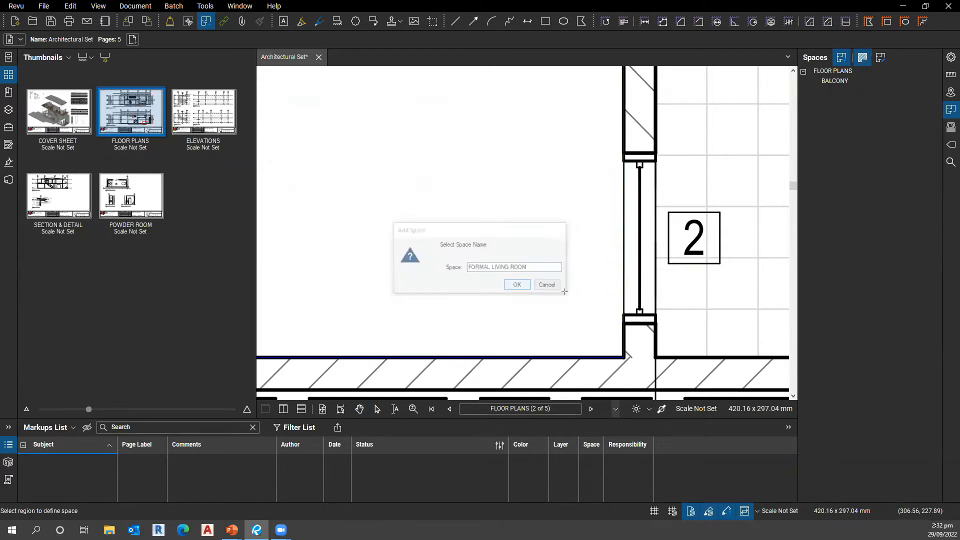
pyautogui.scroll(-7, 649, 240)
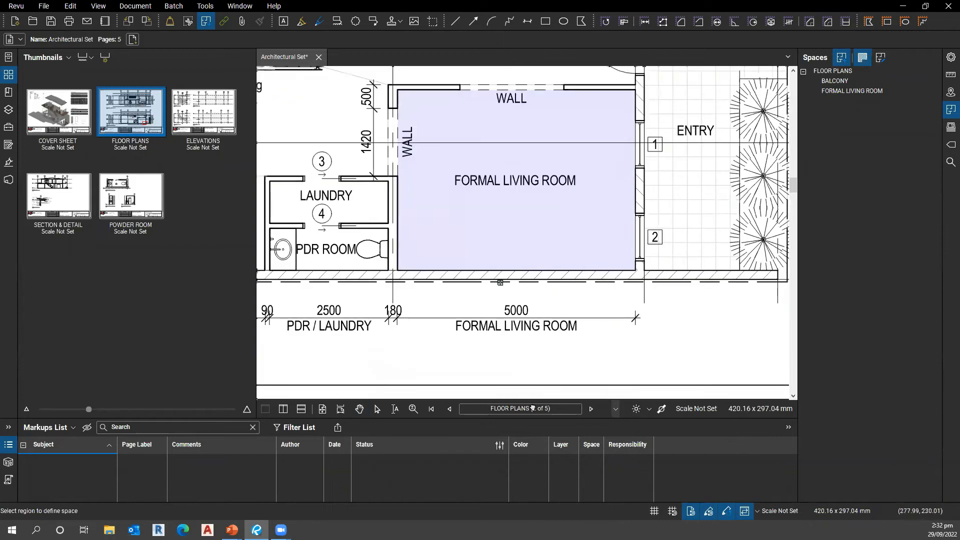
pyautogui.moveTo(578, 103); pyautogui.dragTo(613, 231)
pyautogui.scroll(-1, 575, 210)
pyautogui.scroll(-5, 563, 201)
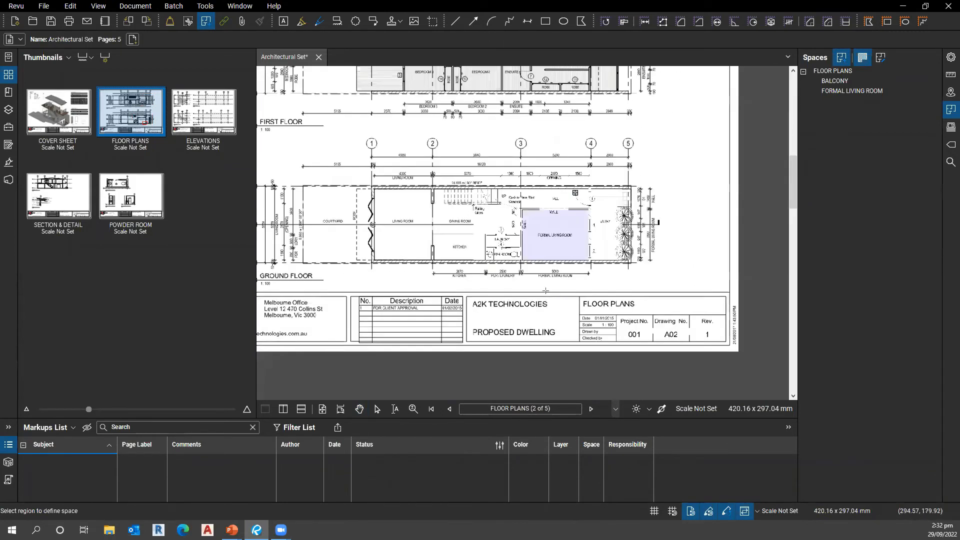
pyautogui.moveTo(516, 180); pyautogui.dragTo(468, 297)
pyautogui.press('Escape')
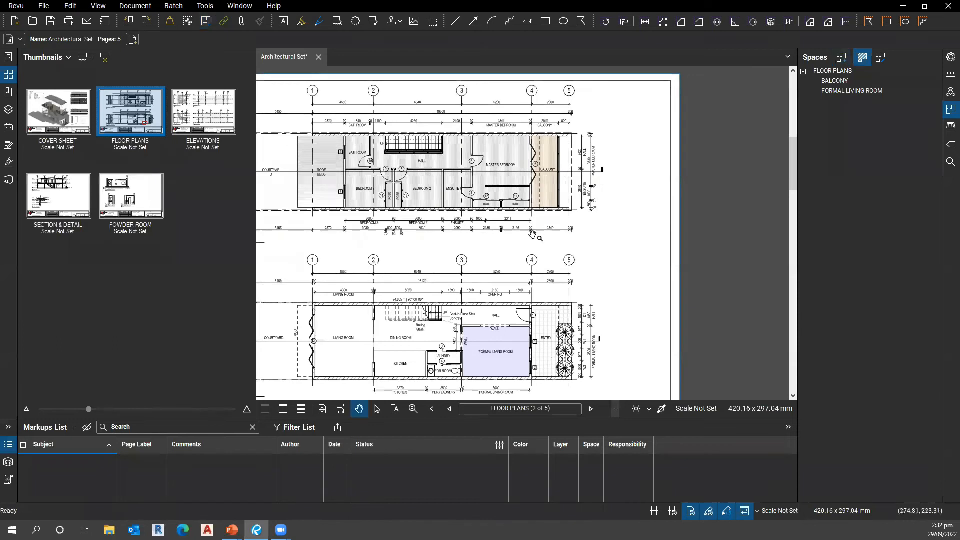
# Step: Add a rectangular space over the ground-floor living room between grids 1 and 2, named LIVING ROOM
pyautogui.scroll(5, 492, 359)
pyautogui.moveTo(349, 253); pyautogui.dragTo(555, 285)
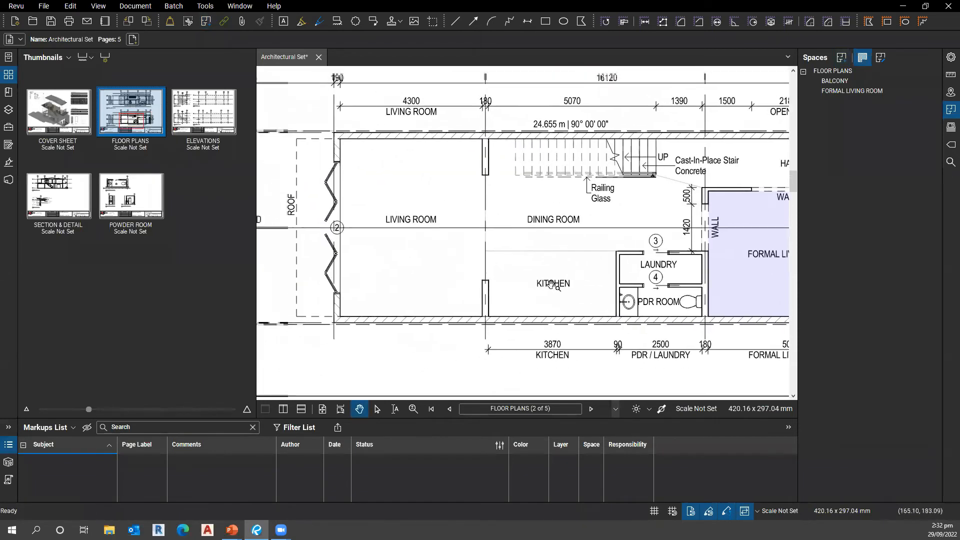
pyautogui.click(842, 57)
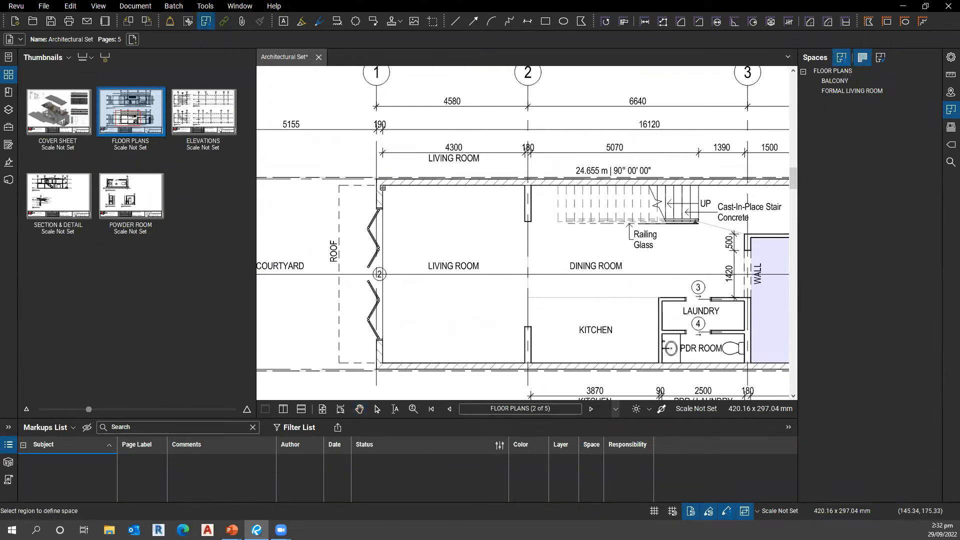
pyautogui.moveTo(383, 186); pyautogui.dragTo(525, 364)
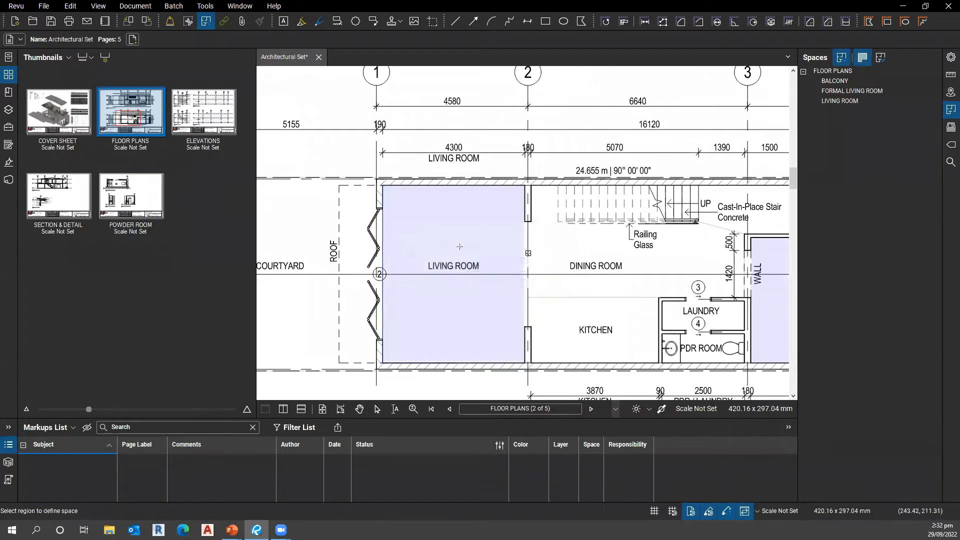
# Step: Leave the Add Space command and change the LIVING ROOM space's color to magenta in its properties
pyautogui.press('Escape')
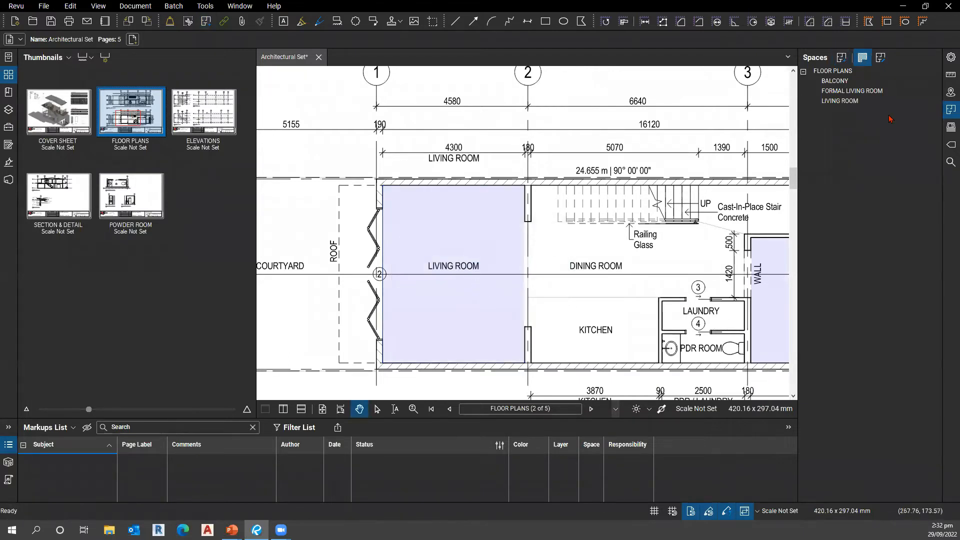
pyautogui.click(850, 102)
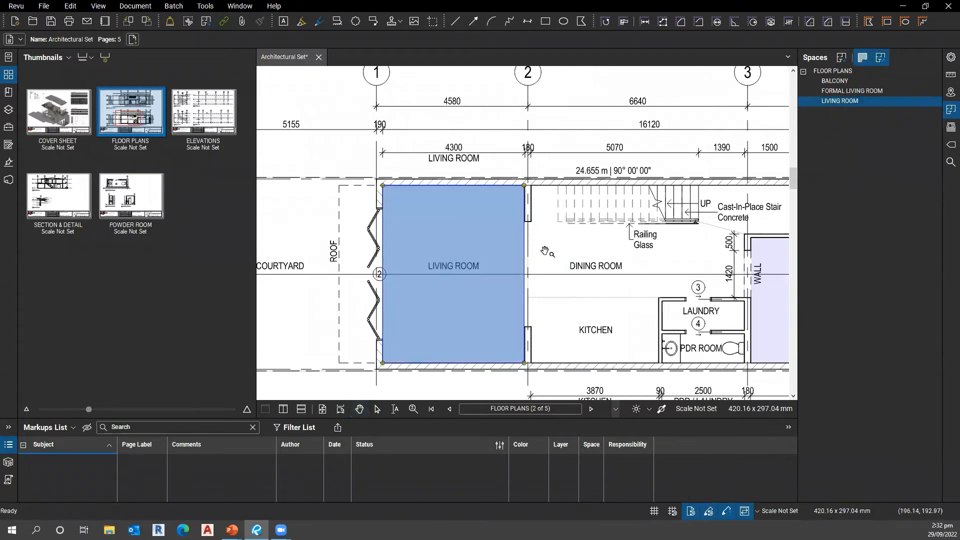
pyautogui.rightClick(483, 262)
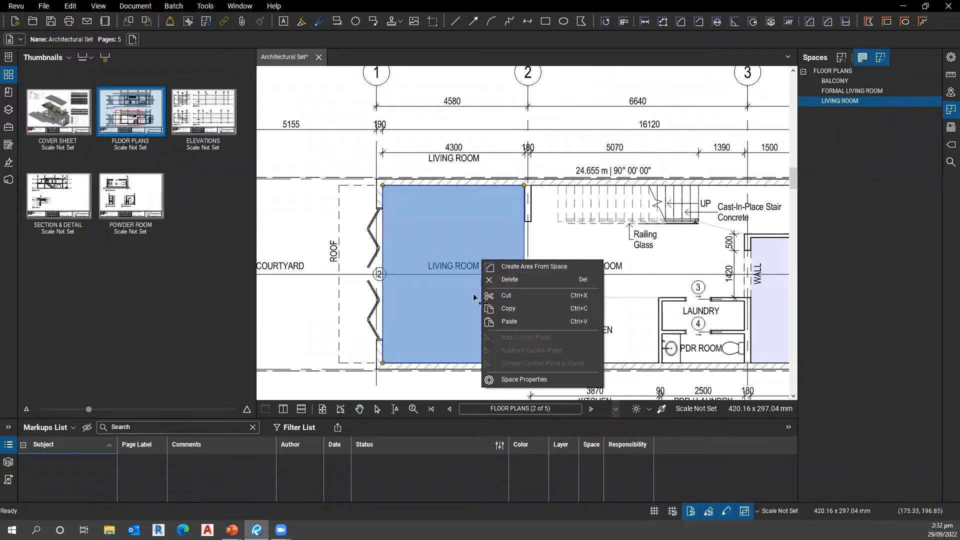
pyautogui.click(525, 379)
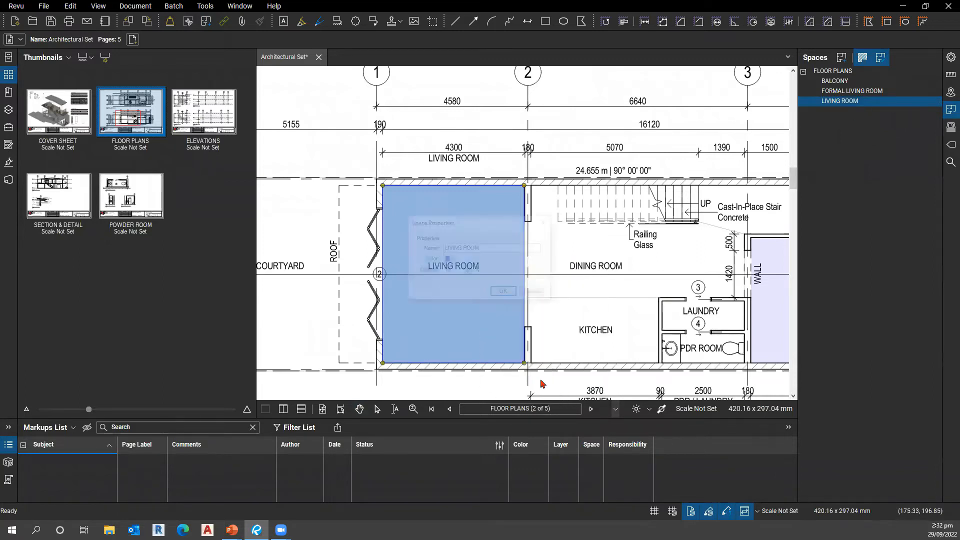
pyautogui.click(446, 259)
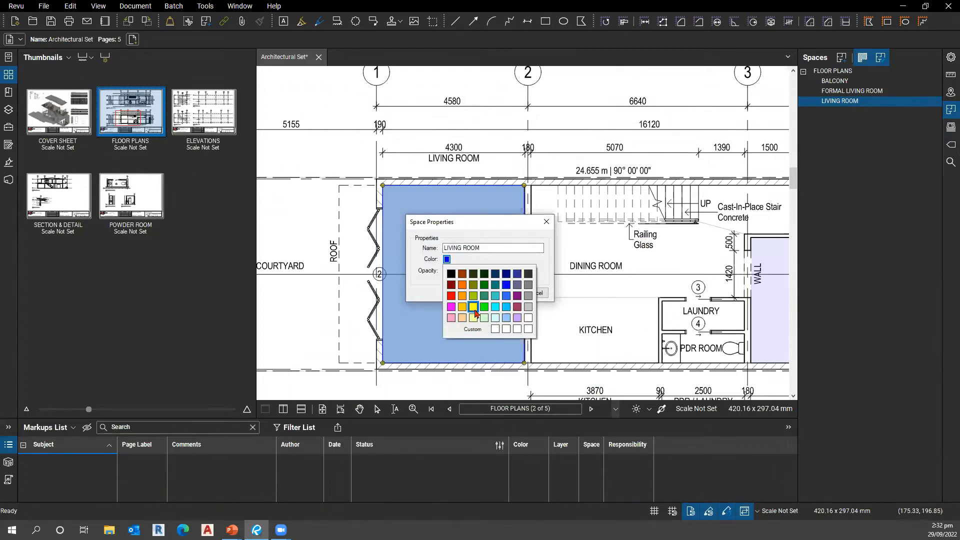
pyautogui.click(451, 307)
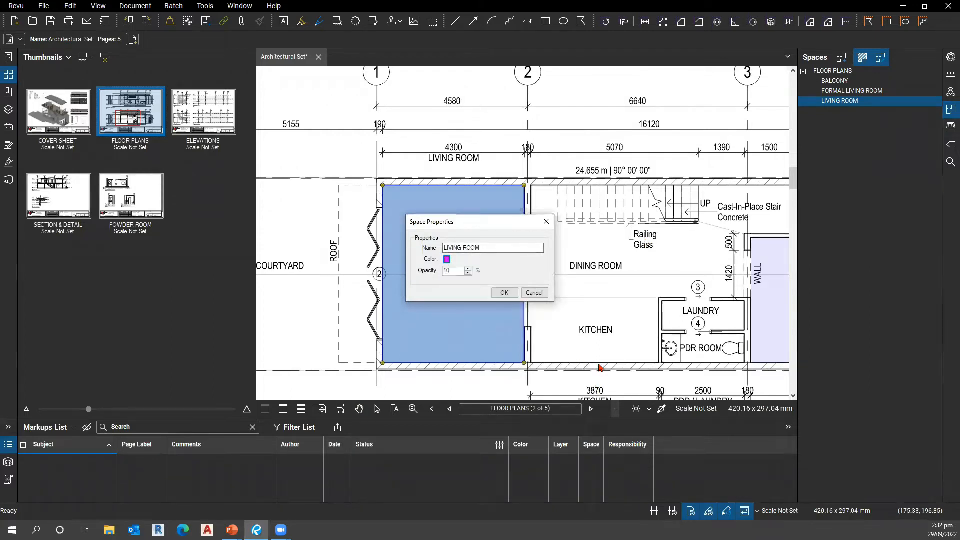
pyautogui.click(506, 294)
pyautogui.press('Escape')
# Step: Examine the defined spaces and their colors across the upper and ground floor plans
pyautogui.moveTo(649, 329); pyautogui.dragTo(538, 304)
pyautogui.scroll(-5, 539, 304)
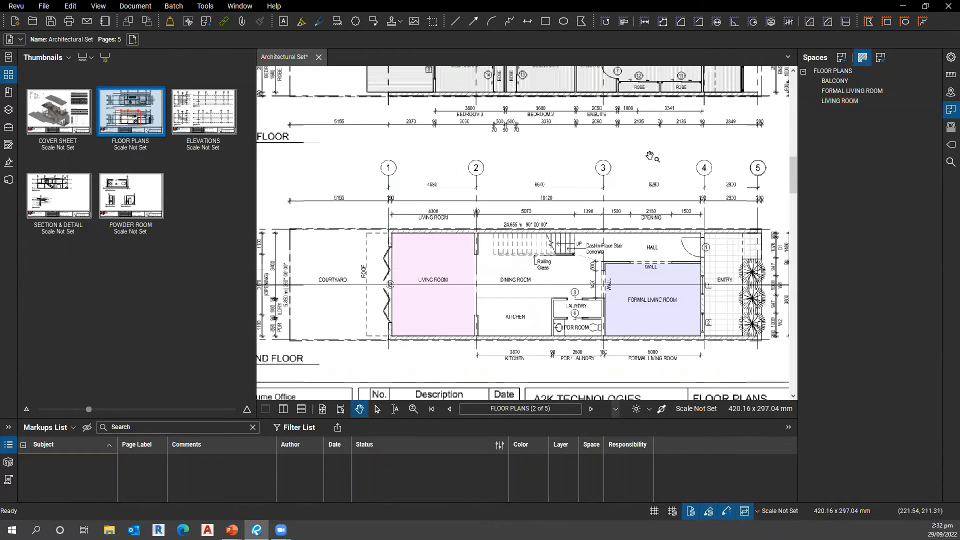
pyautogui.moveTo(598, 171); pyautogui.dragTo(538, 194)
pyautogui.scroll(4, 400, 320)
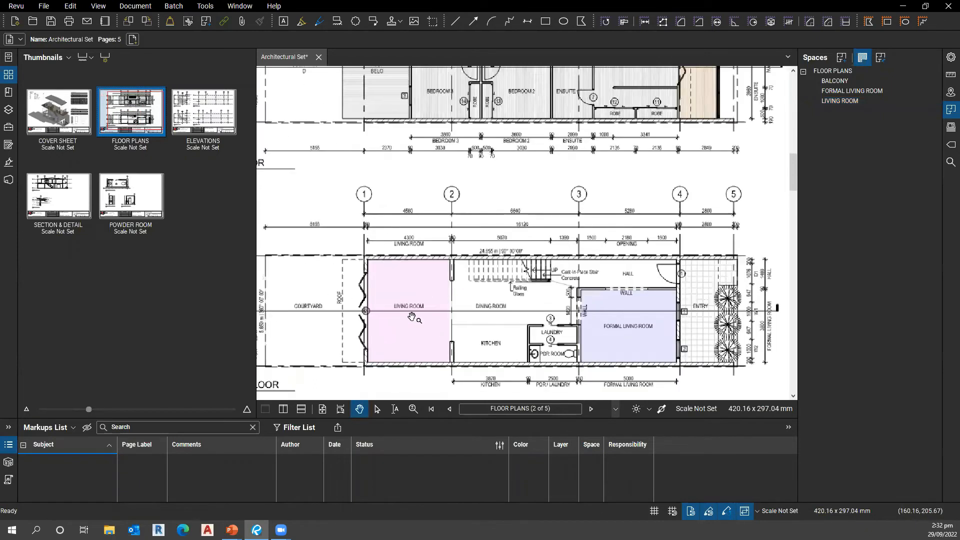
pyautogui.moveTo(651, 259); pyautogui.dragTo(556, 184)
pyautogui.moveTo(628, 189); pyautogui.dragTo(559, 215)
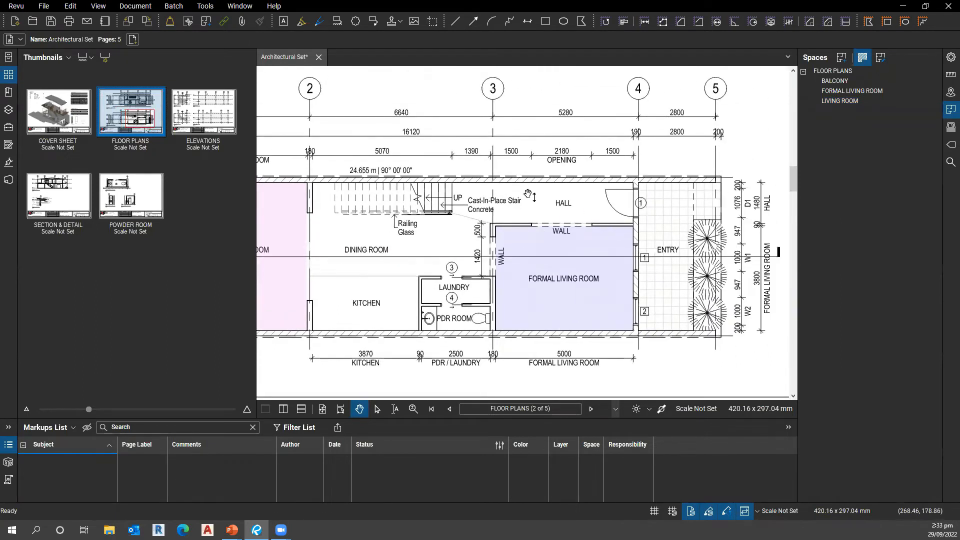
pyautogui.moveTo(403, 245); pyautogui.dragTo(455, 245)
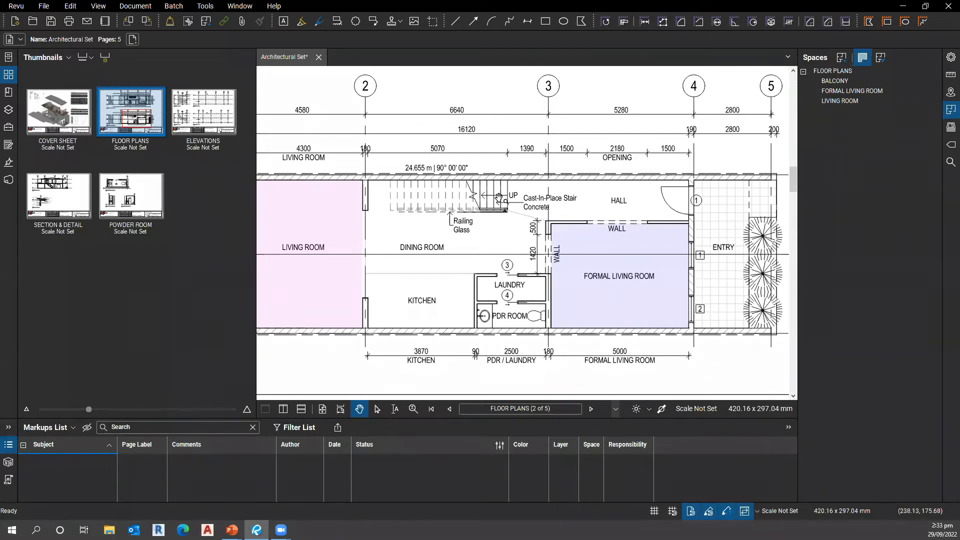
pyautogui.moveTo(460, 192); pyautogui.dragTo(502, 201)
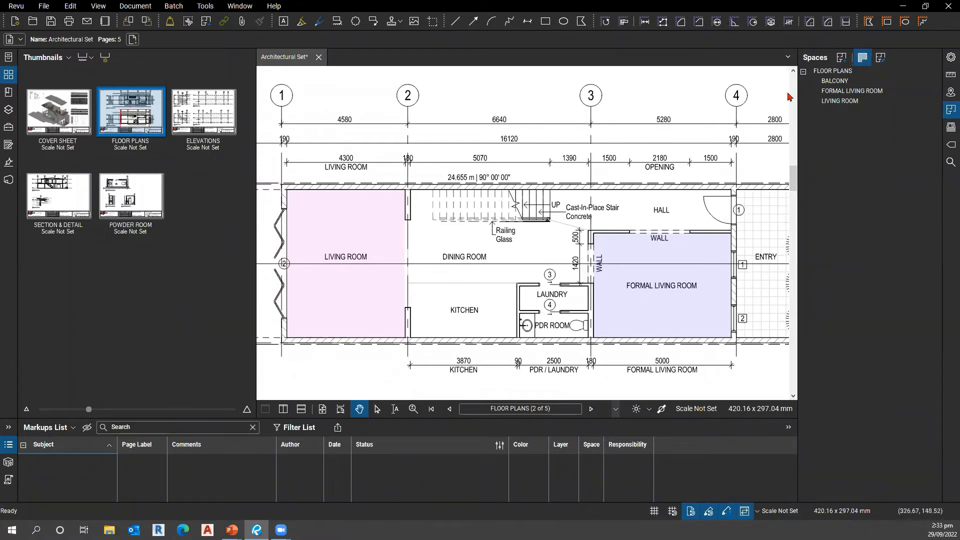
pyautogui.press('ctrl')
pyautogui.scroll(-4, 496, 180)
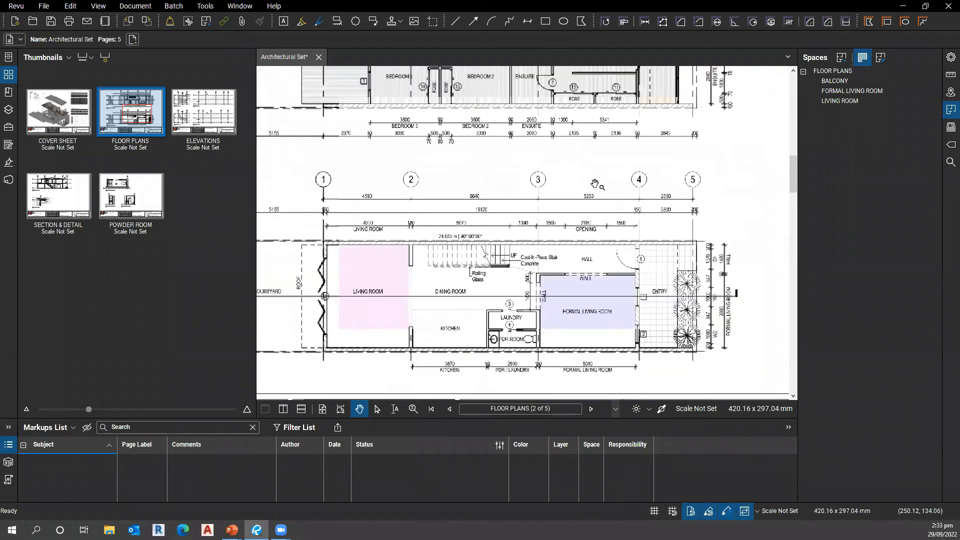
pyautogui.scroll(-1, 595, 184)
pyautogui.moveTo(634, 86); pyautogui.dragTo(583, 141)
pyautogui.moveTo(360, 321); pyautogui.dragTo(405, 314)
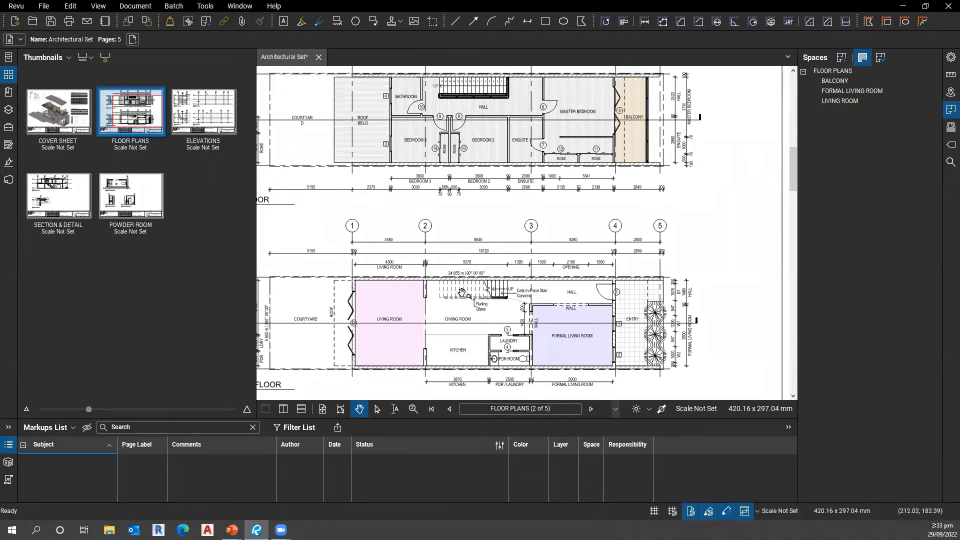
pyautogui.scroll(3, 459, 287)
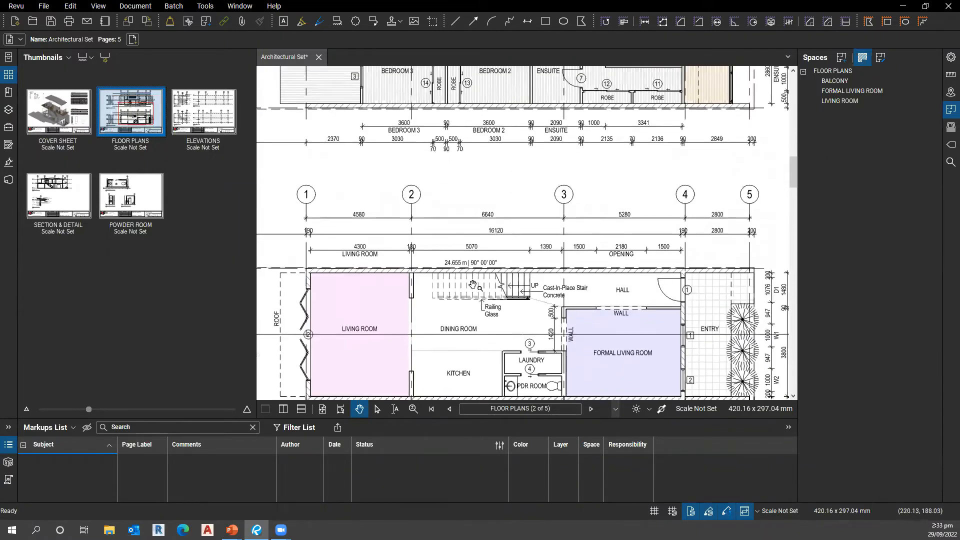
pyautogui.moveTo(473, 285); pyautogui.dragTo(463, 266)
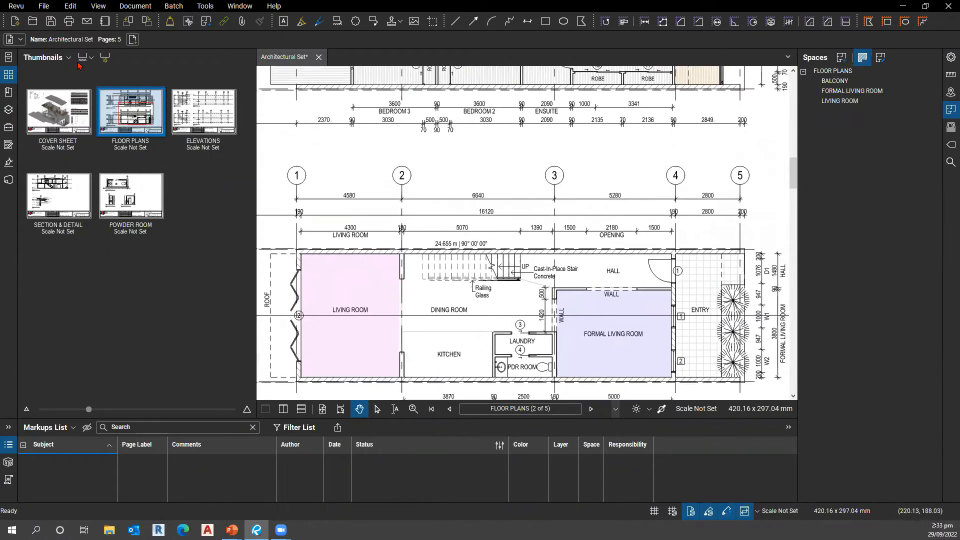
# Step: Place the red filled cloud markup from the Architect Review tools over the ground-floor FORMAL LIVING ROOM space
pyautogui.click(8, 128)
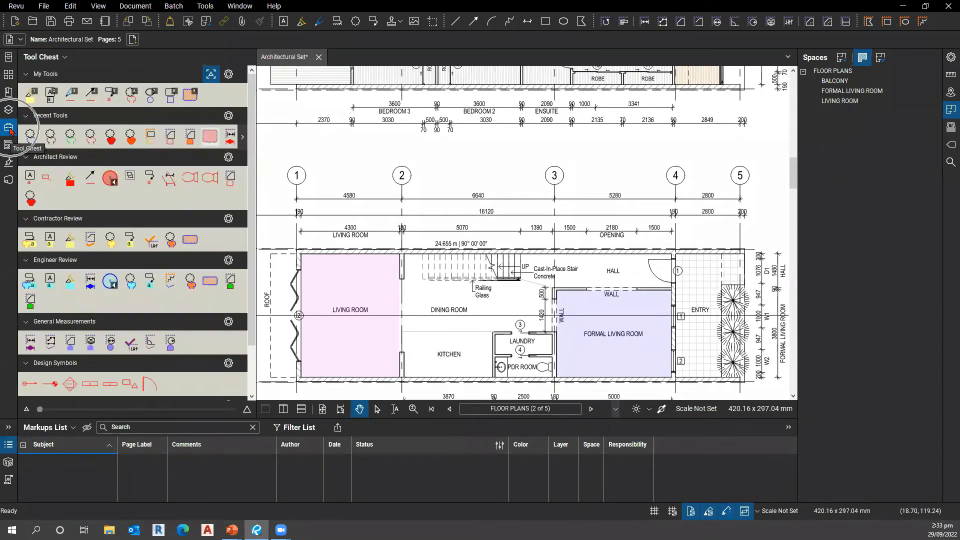
pyautogui.click(205, 9)
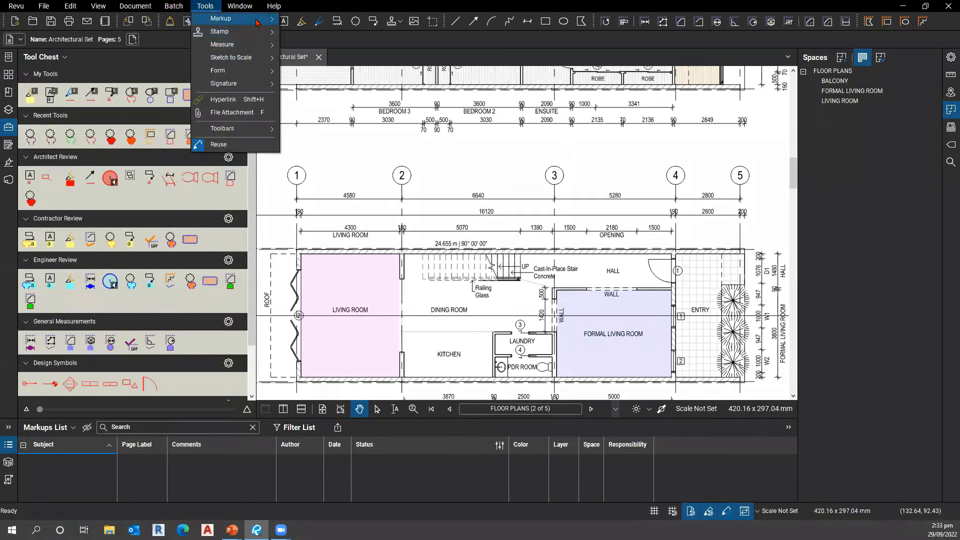
pyautogui.moveTo(257, 22)
pyautogui.click(400, 5)
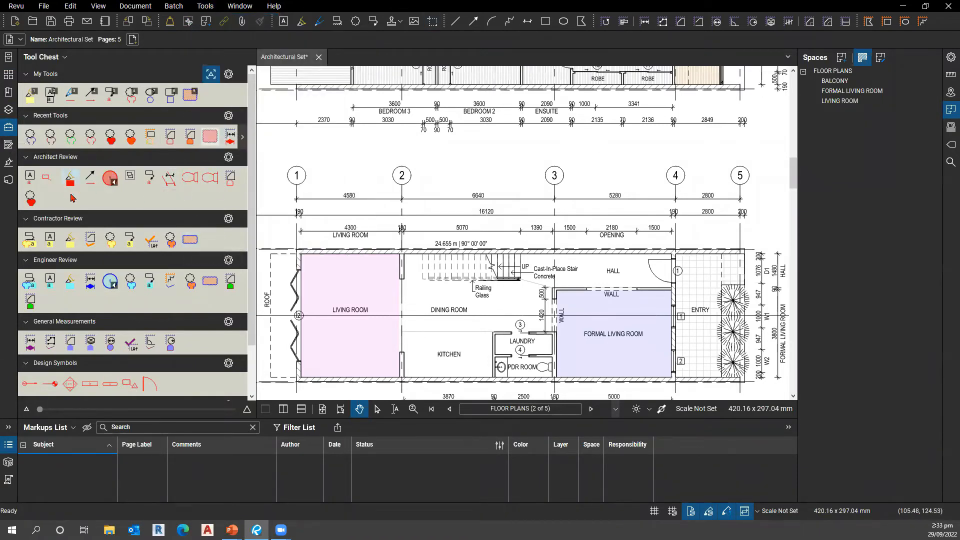
pyautogui.click(31, 198)
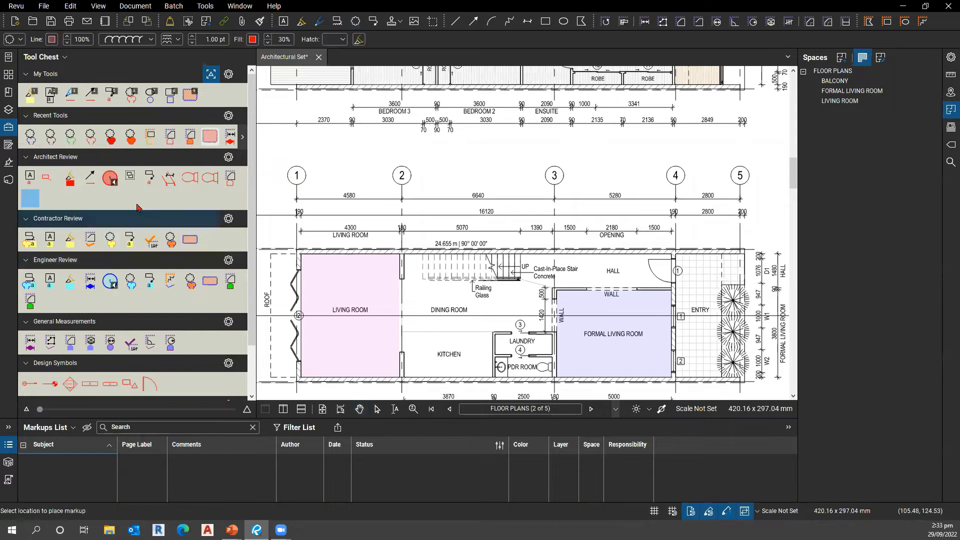
pyautogui.click(211, 138)
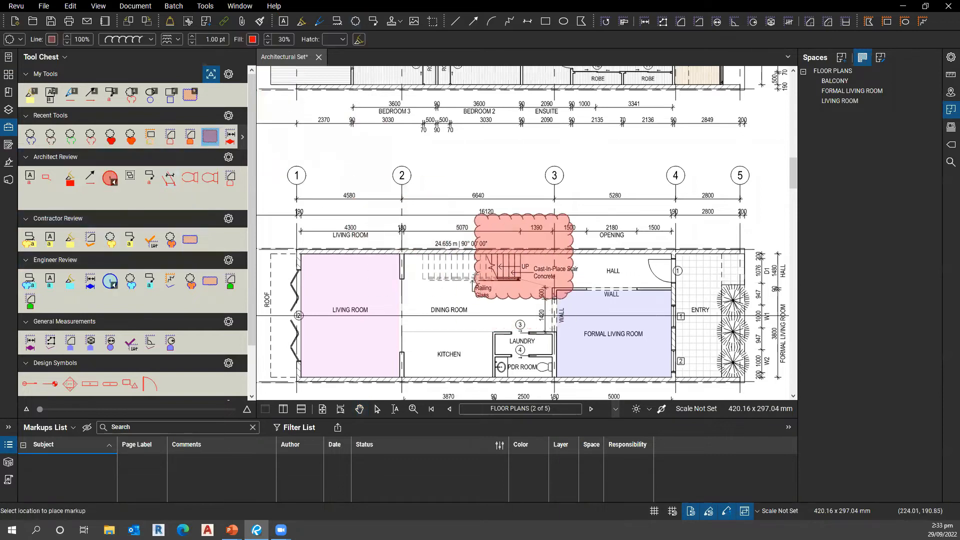
pyautogui.click(485, 352)
pyautogui.press('Escape')
pyautogui.click(572, 360)
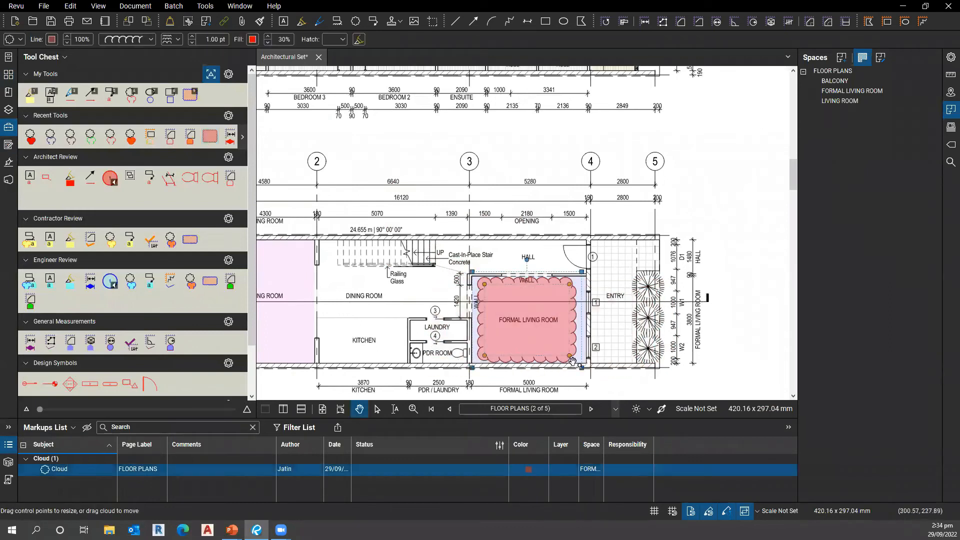
# Step: Reshape the cloud into a triangle by pulling its lower-right corner to the room's middle, and widen the markup list's Space column
pyautogui.moveTo(570, 356); pyautogui.dragTo(519, 321)
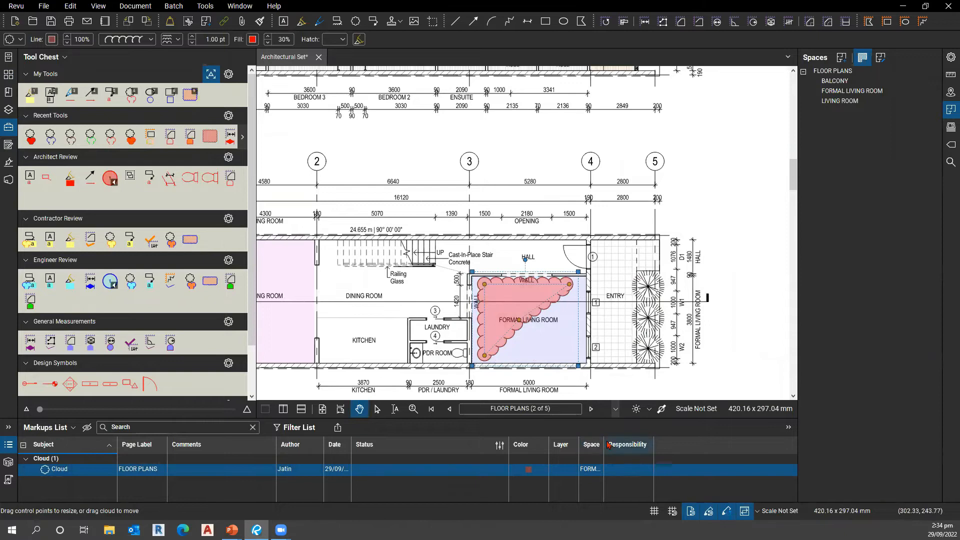
pyautogui.moveTo(604, 439); pyautogui.dragTo(670, 439)
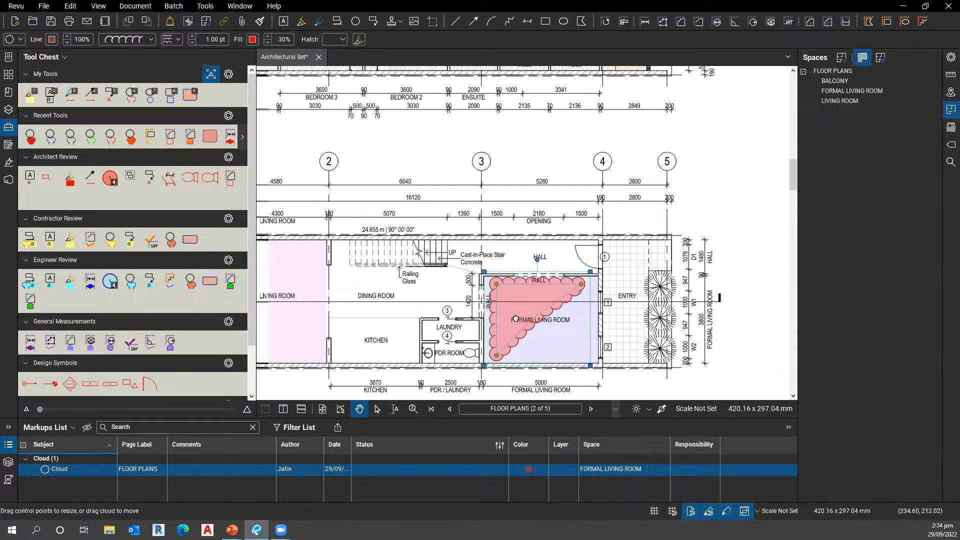
# Step: Add red rectangular cloud markups inside the ground-floor LIVING ROOM space and the upper-floor BALCONY space
pyautogui.click(213, 141)
pyautogui.moveTo(328, 265); pyautogui.dragTo(391, 323)
pyautogui.moveTo(666, 174)
pyautogui.mouseDown()
pyautogui.moveTo(454, 160)
pyautogui.moveTo(496, 244)
pyautogui.mouseUp()
pyautogui.moveTo(557, 253); pyautogui.dragTo(572, 454)
pyautogui.scroll(4, 554, 288)
pyautogui.click(561, 292)
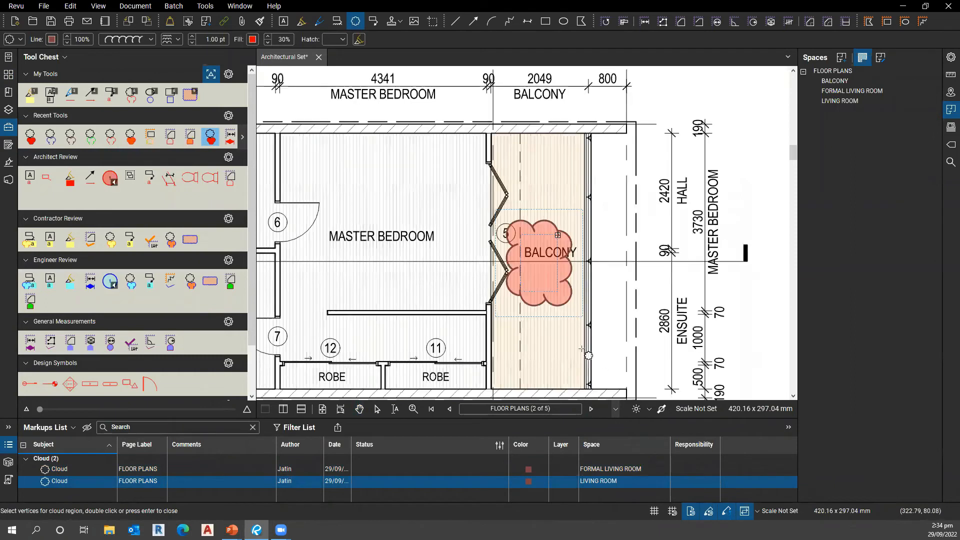
pyautogui.moveTo(375, 349); pyautogui.dragTo(416, 313)
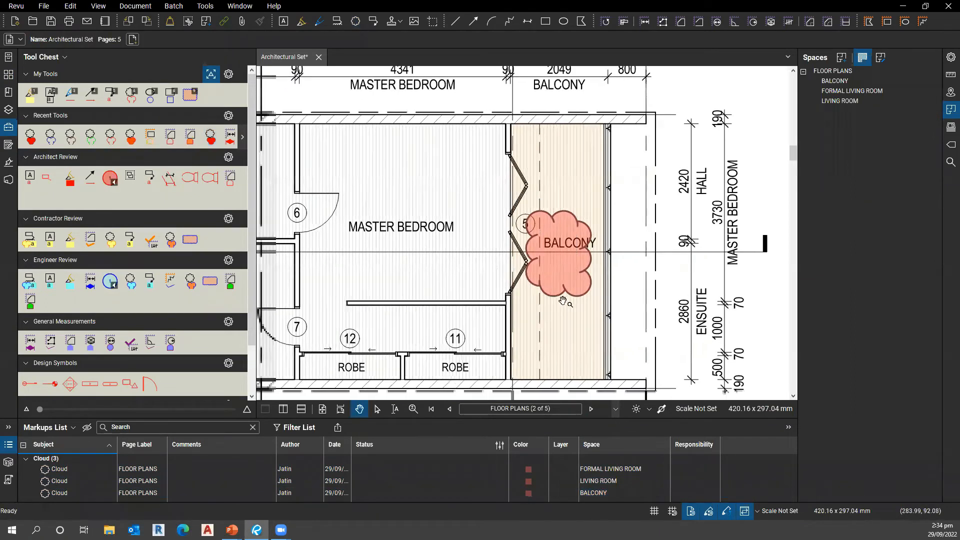
# Step: Return to the ground-floor clouds and narrow the Status column in the Markups List
pyautogui.moveTo(445, 343); pyautogui.dragTo(503, 222)
pyautogui.scroll(-5, 493, 262)
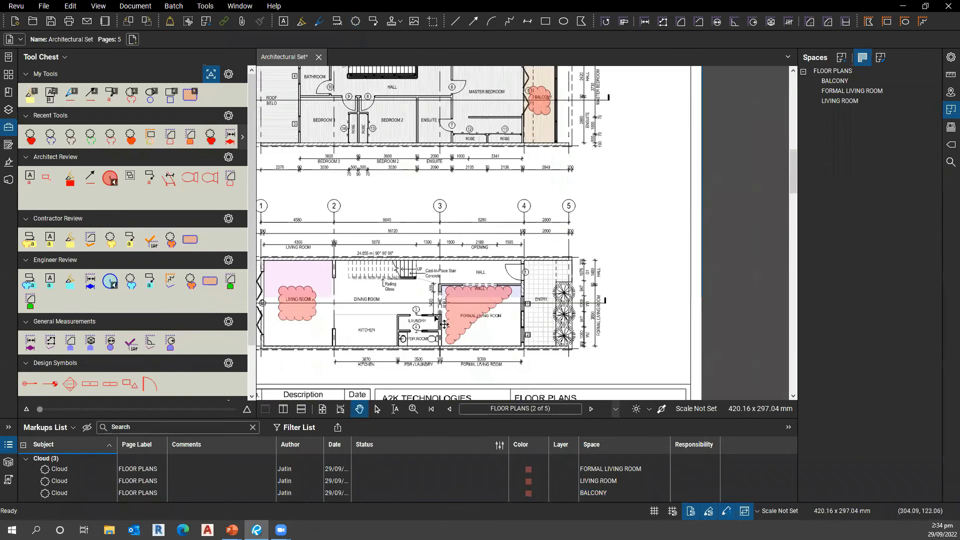
pyautogui.scroll(3, 477, 345)
pyautogui.moveTo(320, 273); pyautogui.dragTo(377, 267)
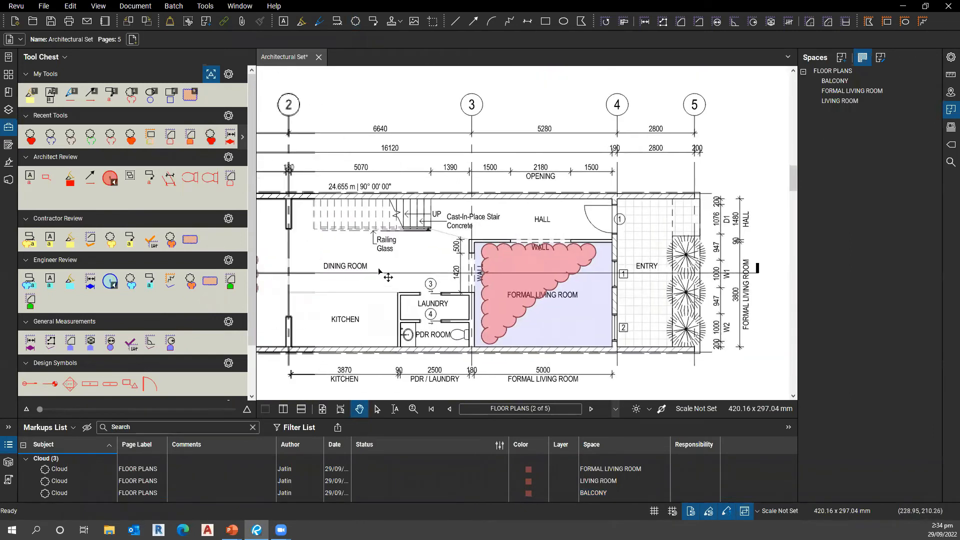
pyautogui.moveTo(261, 286); pyautogui.dragTo(403, 272)
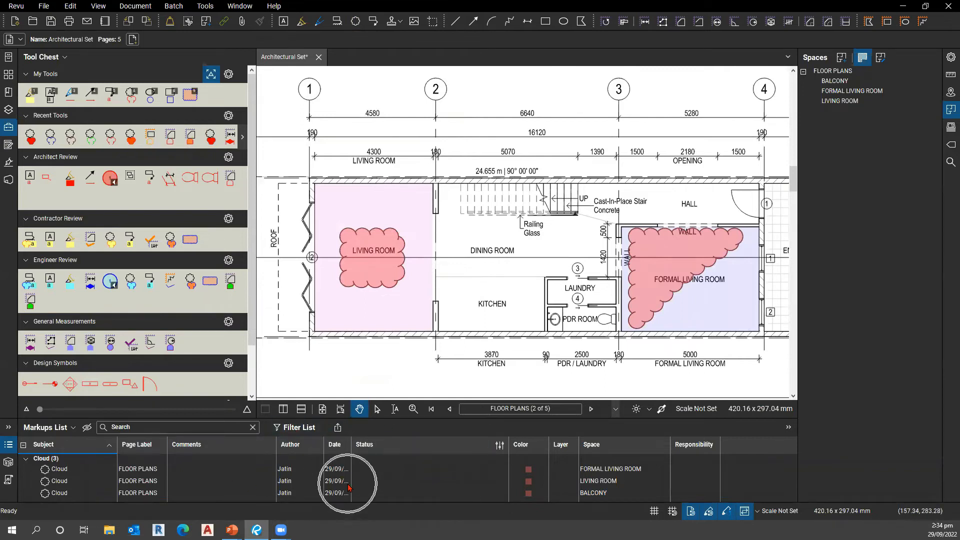
pyautogui.moveTo(509, 448); pyautogui.dragTo(397, 449)
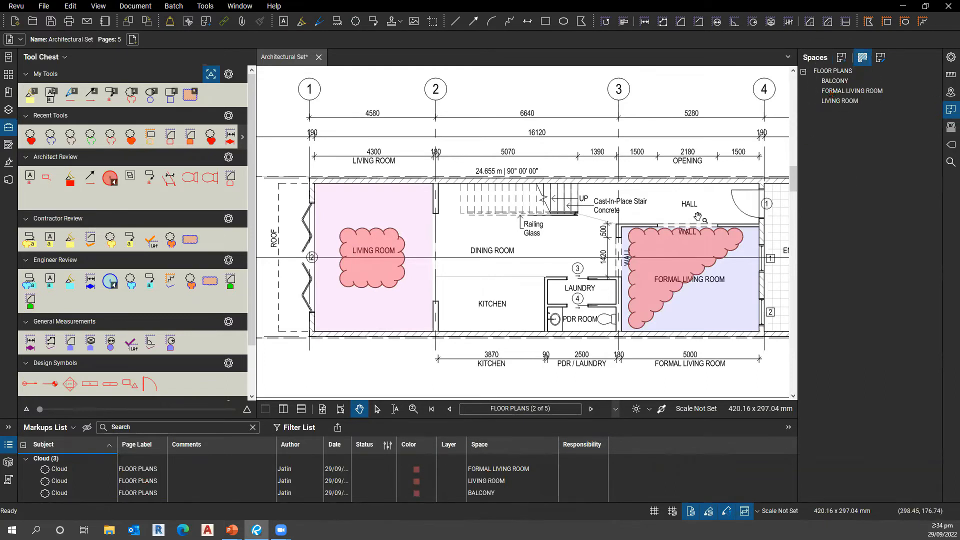
# Step: Add two smaller red cloud markups in the lower-right part of the FORMAL LIVING ROOM space
pyautogui.moveTo(503, 290); pyautogui.dragTo(432, 289)
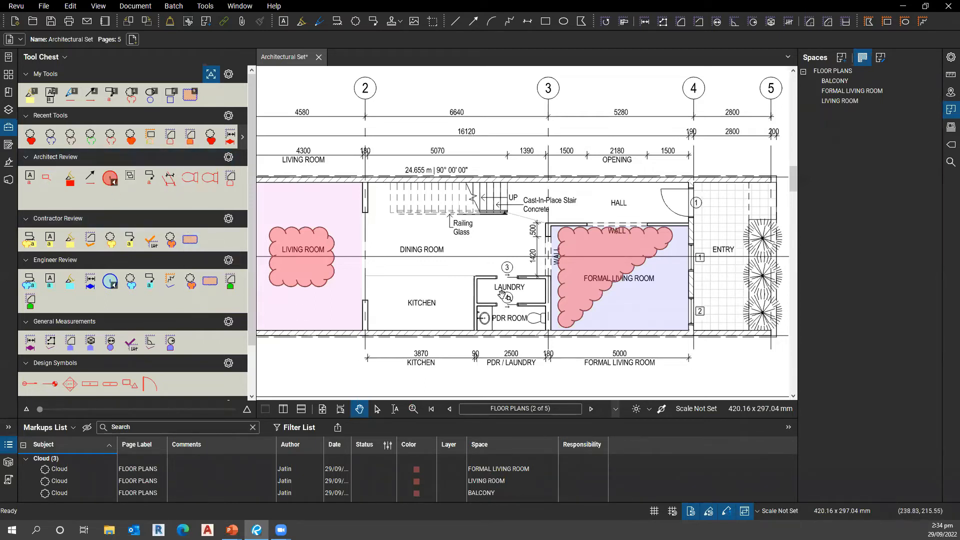
pyautogui.click(210, 136)
pyautogui.moveTo(658, 317); pyautogui.dragTo(675, 321)
pyautogui.moveTo(659, 266); pyautogui.dragTo(675, 280)
pyautogui.press('Escape')
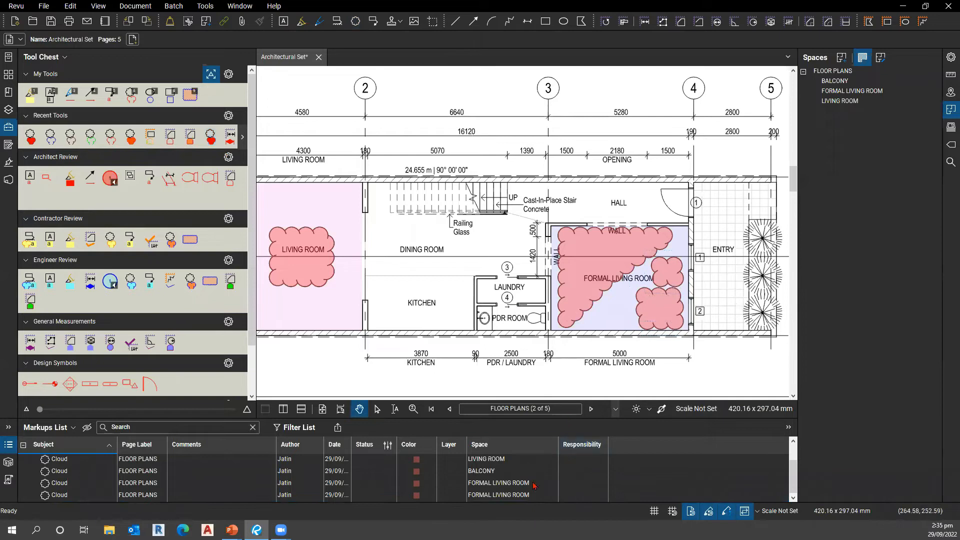
# Step: Sort the Markups List by Space so the clouds are grouped by room, and turn on list filtering
pyautogui.click(497, 454)
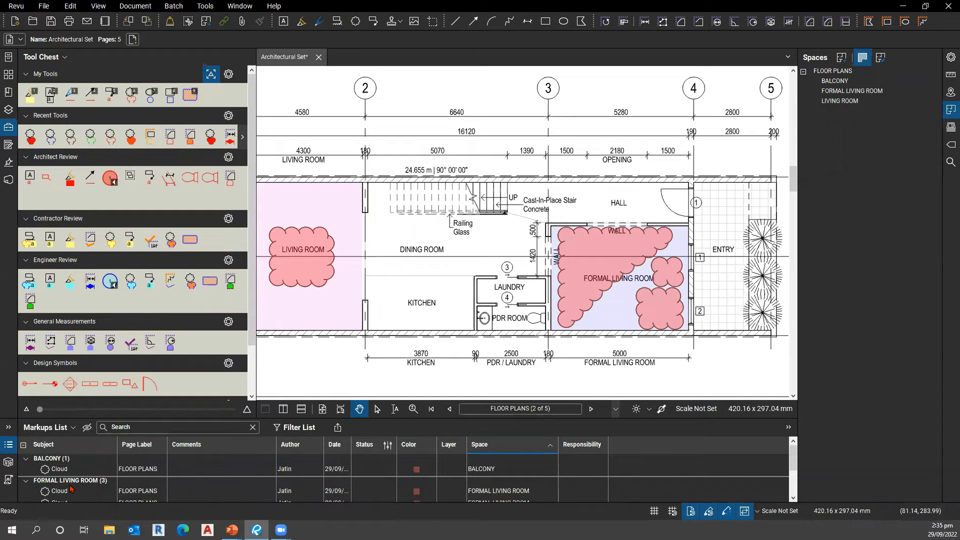
pyautogui.scroll(-1, 80, 494)
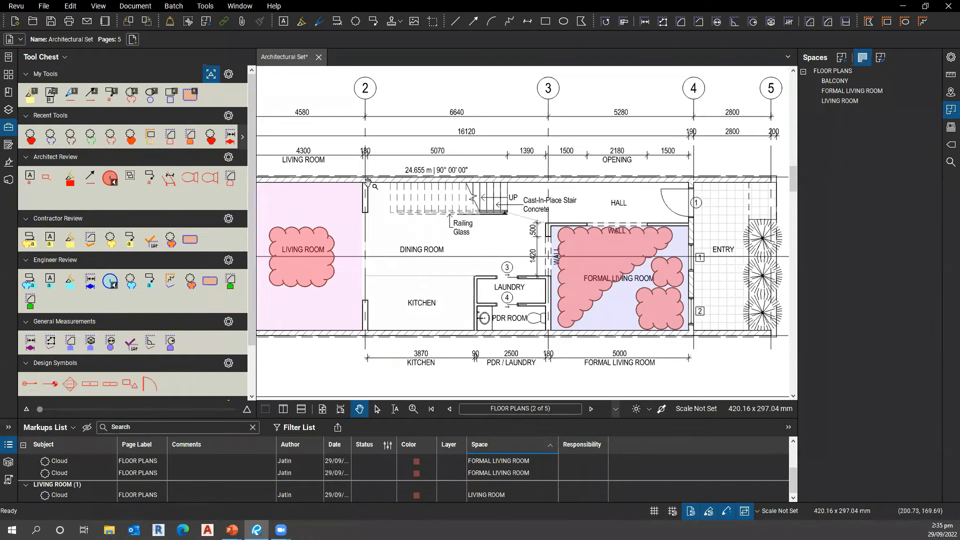
pyautogui.moveTo(403, 312); pyautogui.dragTo(420, 319)
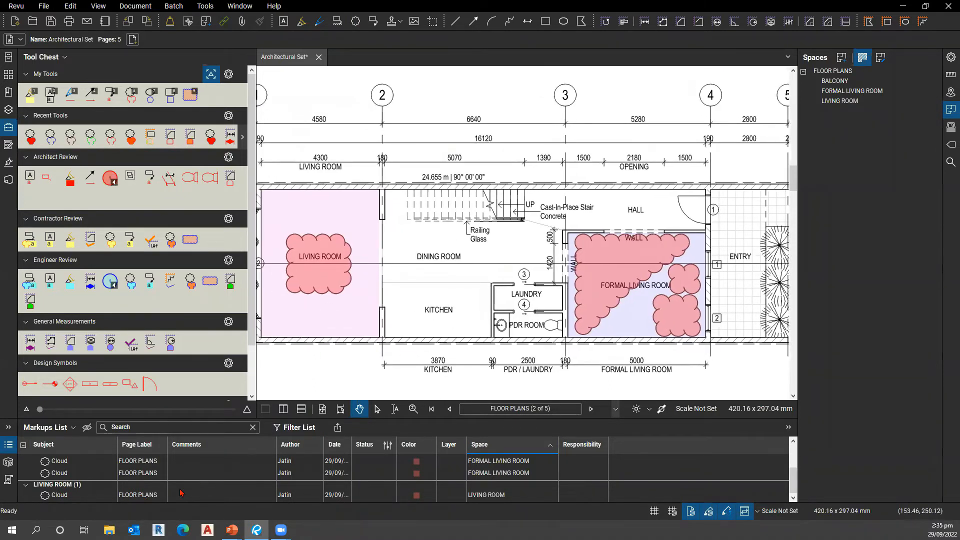
pyautogui.click(298, 429)
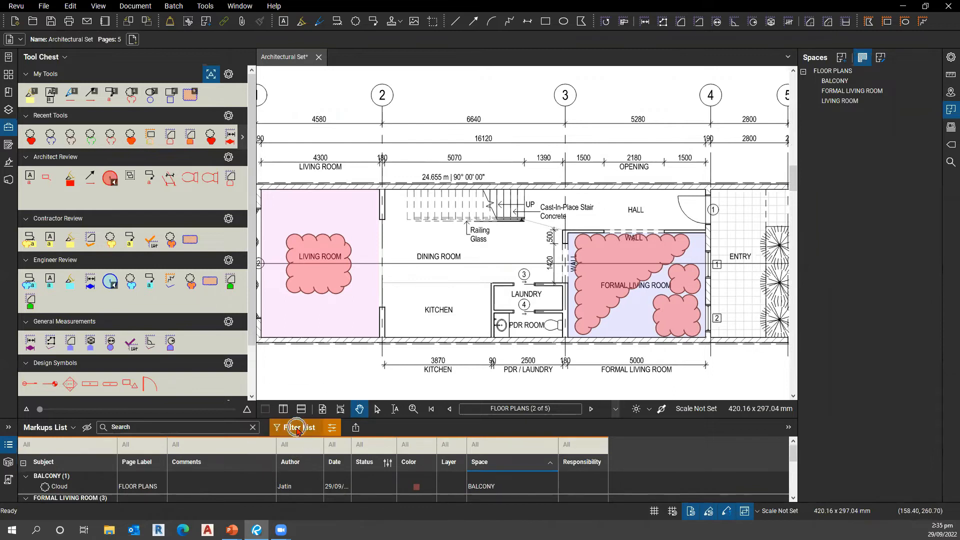
# Step: Filter the Space column of the Markups List to FORMAL LIVING ROOM and view the matching clouds on the ground floor
pyautogui.click(498, 466)
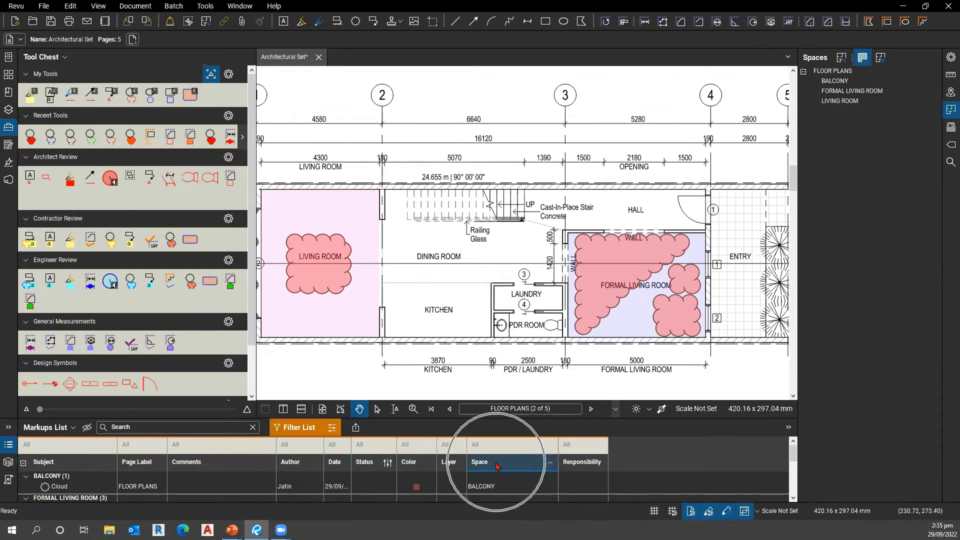
pyautogui.click(501, 449)
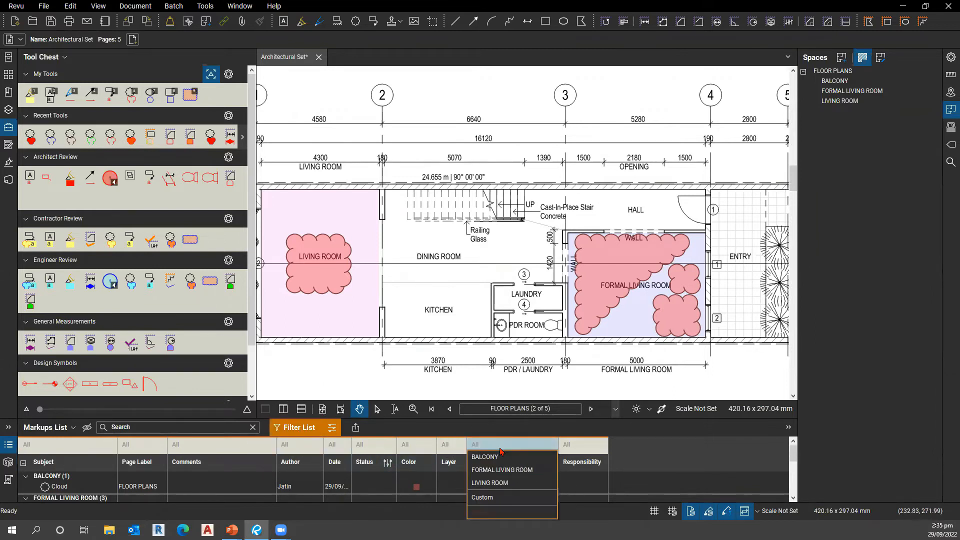
pyautogui.click(519, 472)
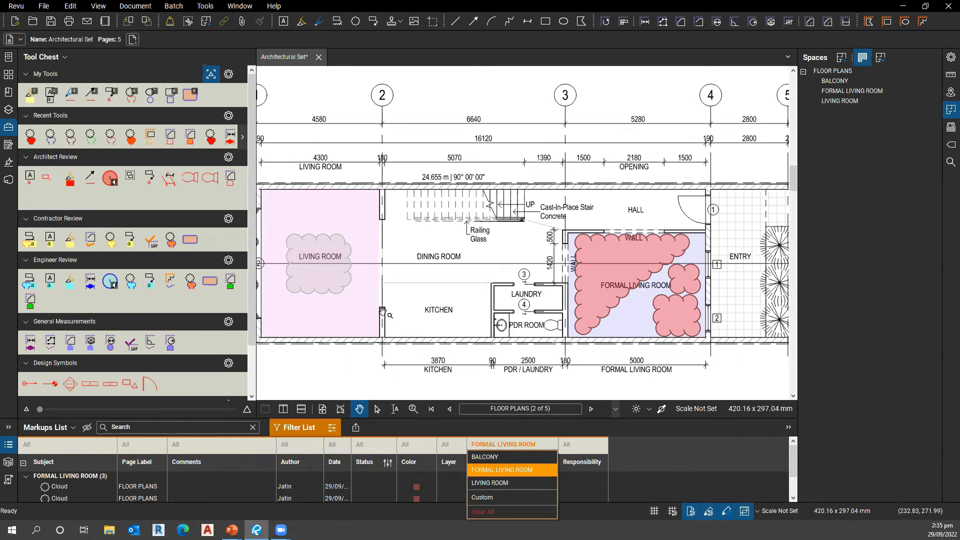
pyautogui.moveTo(456, 204); pyautogui.dragTo(362, 378)
pyautogui.moveTo(610, 239); pyautogui.dragTo(512, 147)
pyautogui.moveTo(575, 300); pyautogui.dragTo(597, 265)
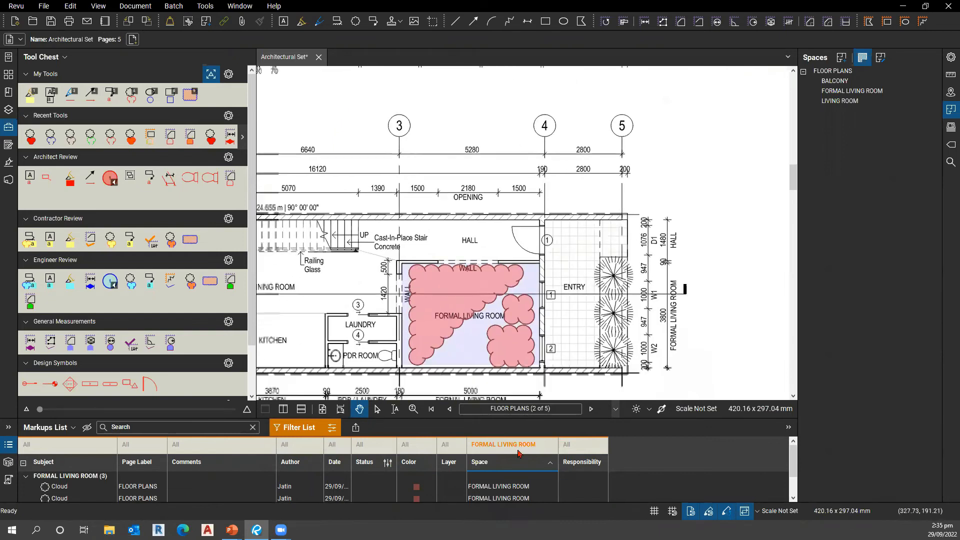
# Step: Switch the Space filter to LIVING ROOM only and view that room's cloud on the plan
pyautogui.click(519, 443)
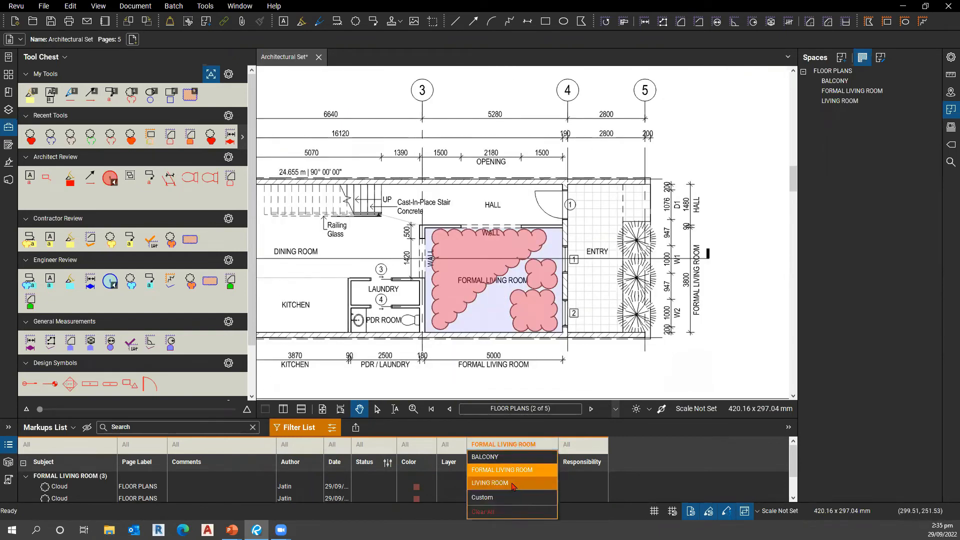
pyautogui.click(490, 484)
pyautogui.click(493, 471)
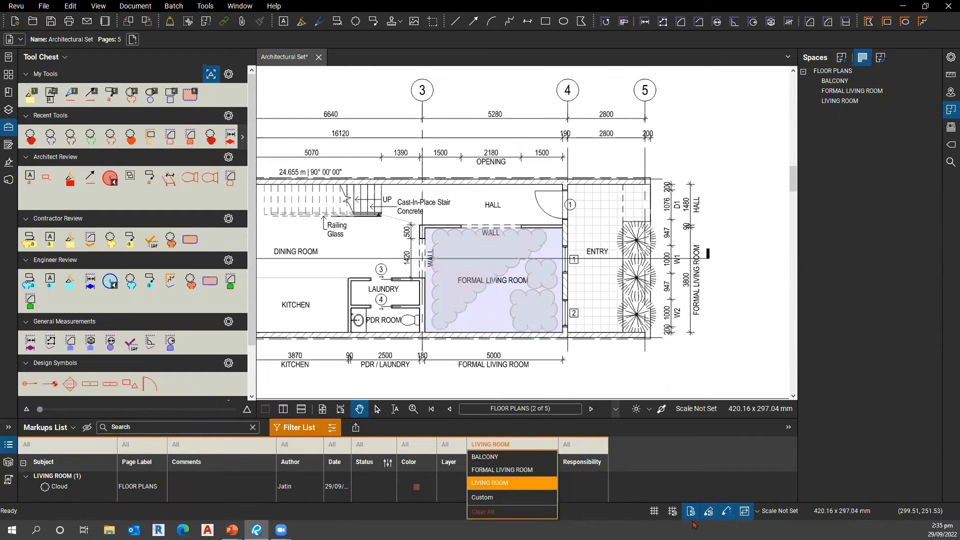
pyautogui.moveTo(360, 335); pyautogui.dragTo(700, 344)
pyautogui.press('ctrl')
pyautogui.press('ctrl')
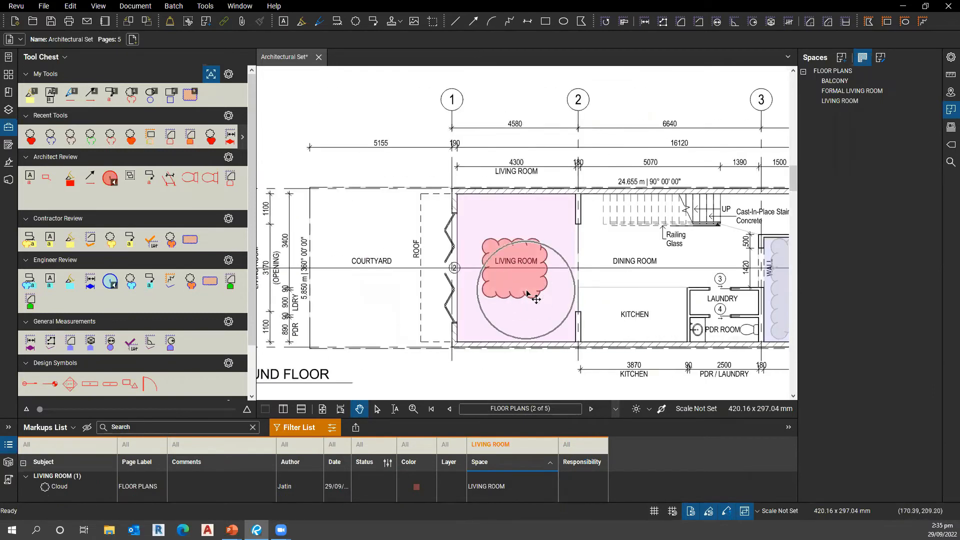
# Step: Add FORMAL LIVING ROOM to the LIVING ROOM space filter and check the ground-floor and BALCONY clouds
pyautogui.click(510, 445)
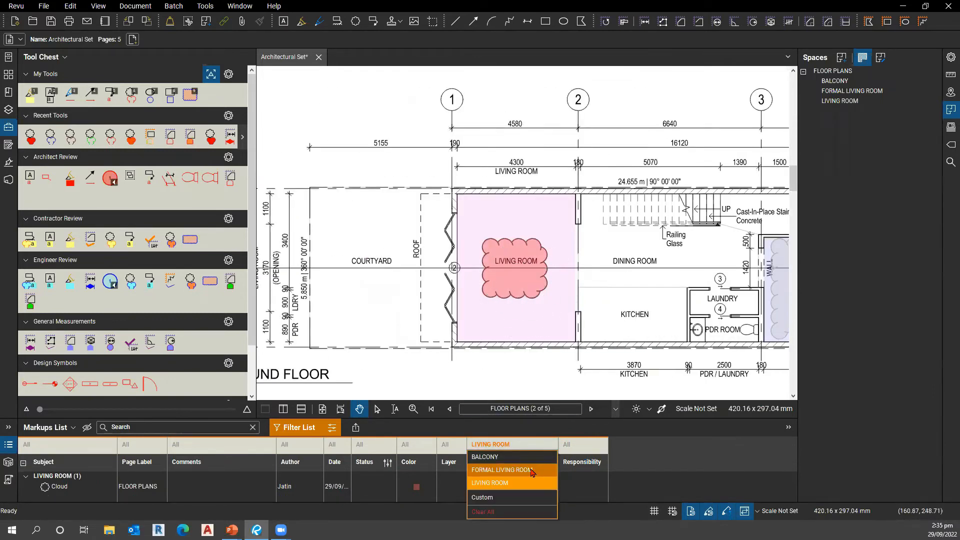
pyautogui.moveTo(679, 334); pyautogui.dragTo(450, 314)
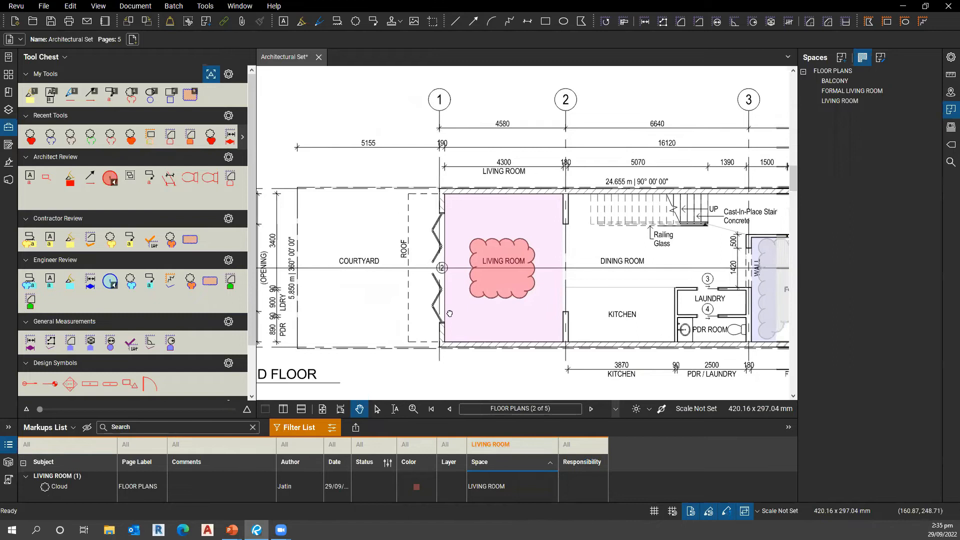
pyautogui.click(498, 445)
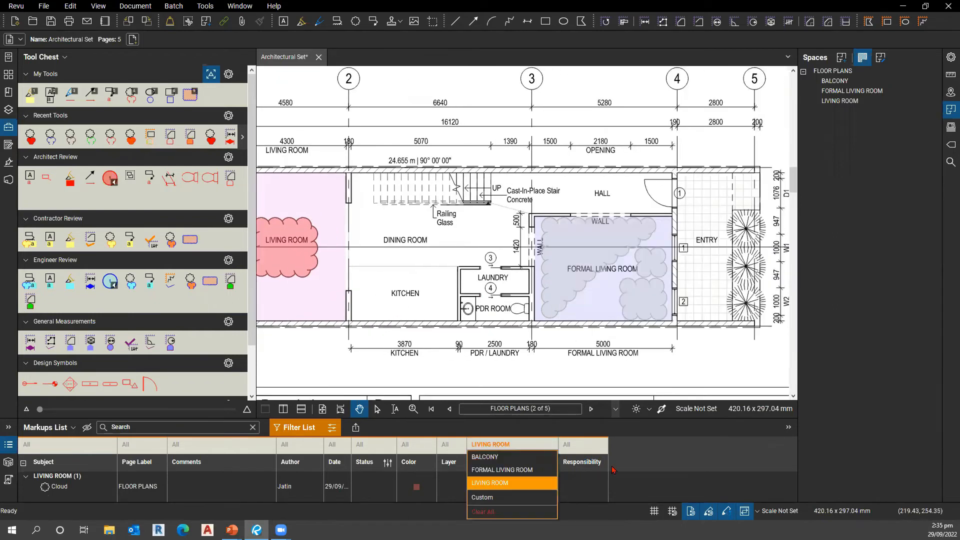
pyautogui.click(514, 470)
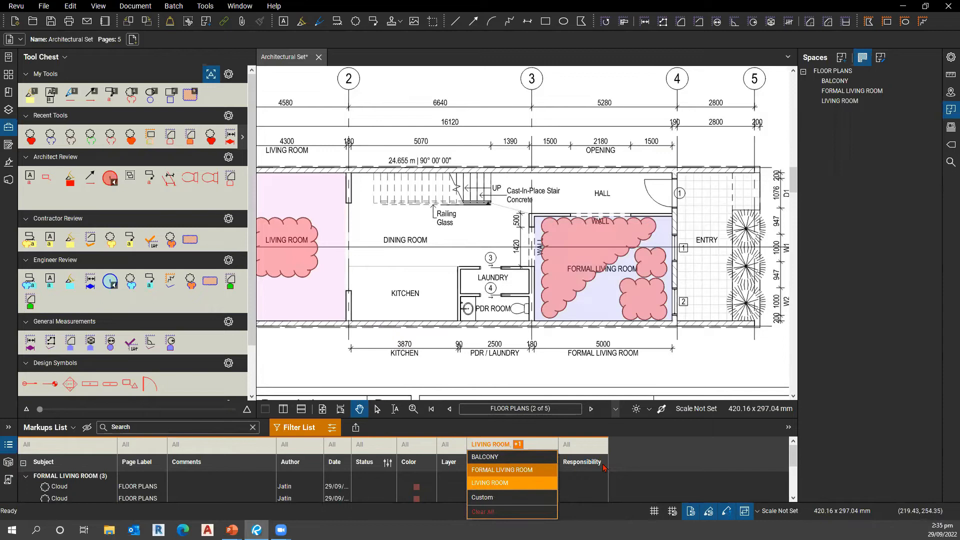
pyautogui.moveTo(441, 251); pyautogui.dragTo(350, 385)
pyautogui.moveTo(535, 181); pyautogui.dragTo(513, 274)
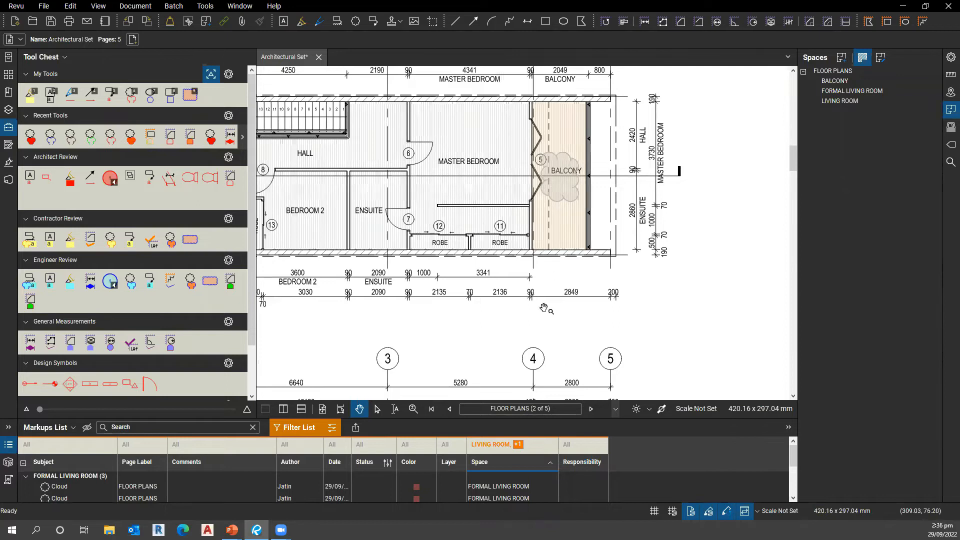
# Step: Turn off list filtering and sort the Markups List by Subject
pyautogui.click(284, 428)
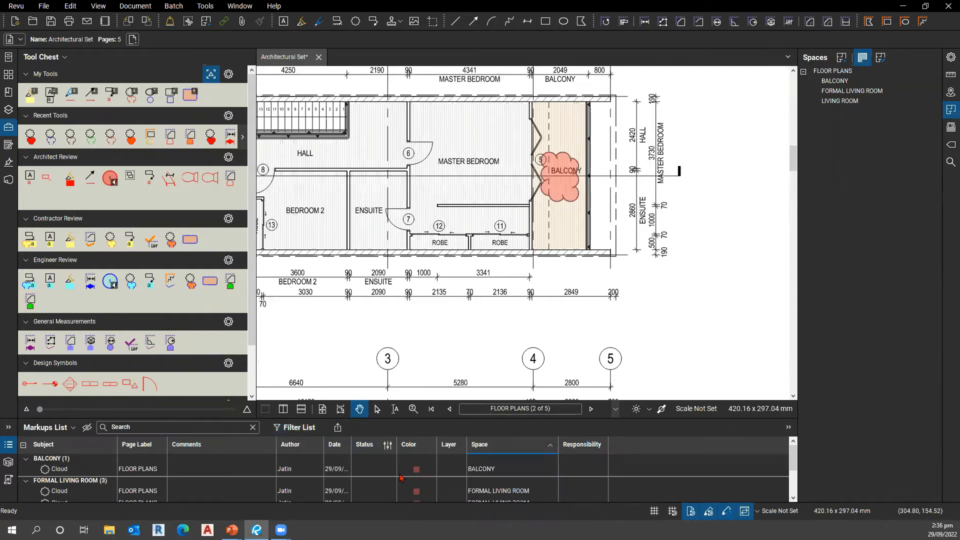
pyautogui.moveTo(599, 304); pyautogui.dragTo(632, 285)
pyautogui.click(67, 446)
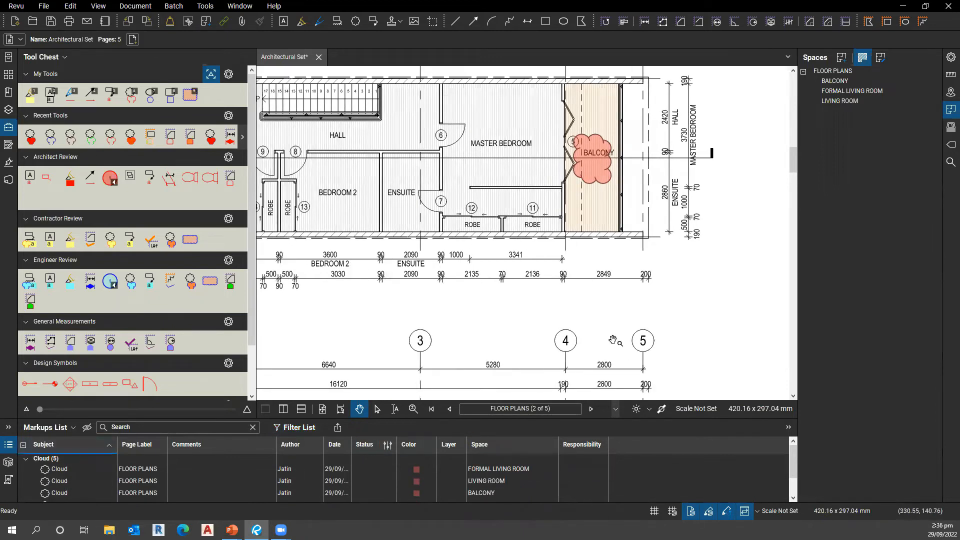
# Step: Open the SECTION & DETAIL sheet and examine the room labels in the building section
pyautogui.hscroll(-2, 568, 323)
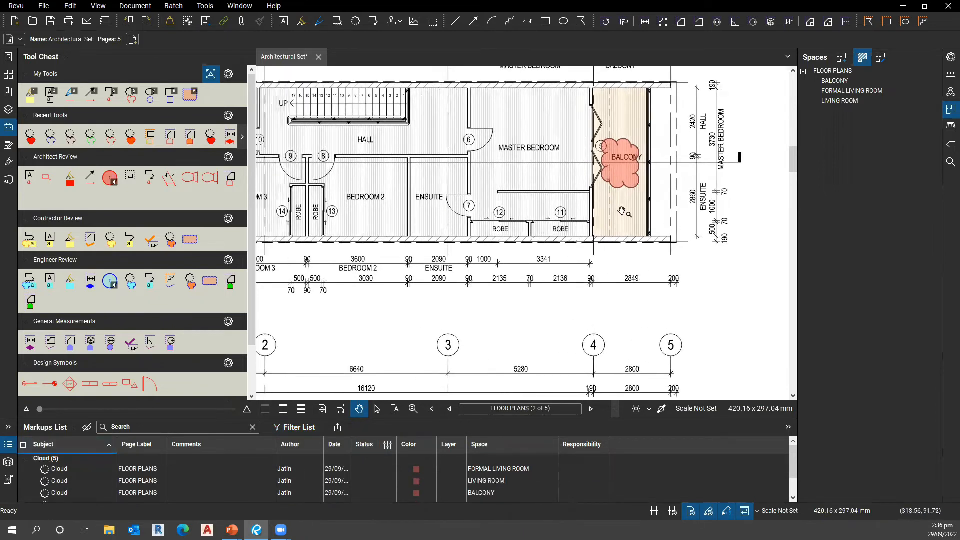
pyautogui.scroll(-2, 622, 211)
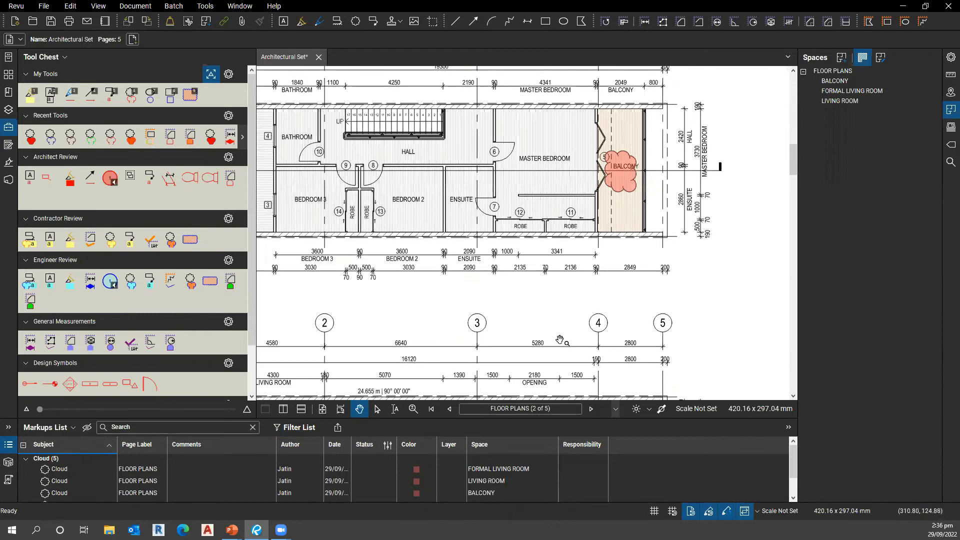
pyautogui.scroll(-3, 520, 340)
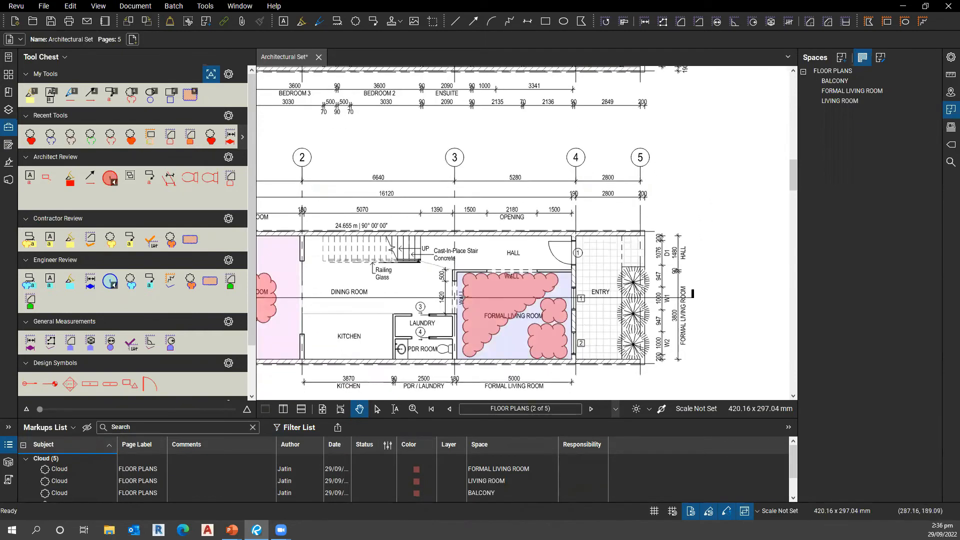
pyautogui.scroll(-2, 502, 295)
pyautogui.click(8, 77)
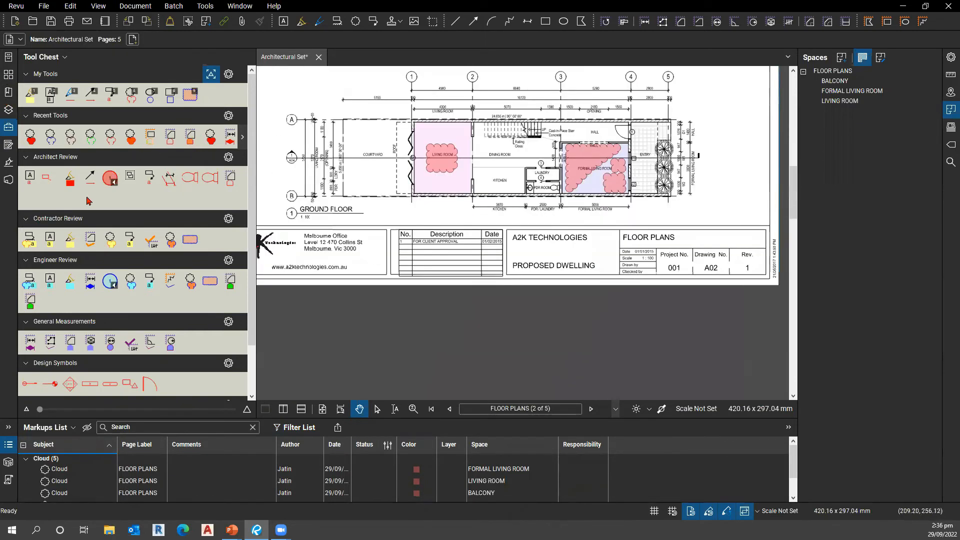
pyautogui.click(58, 196)
pyautogui.moveTo(382, 76); pyautogui.dragTo(406, 340)
pyautogui.scroll(2, 442, 300)
pyautogui.moveTo(443, 300); pyautogui.dragTo(449, 336)
pyautogui.scroll(1, 470, 323)
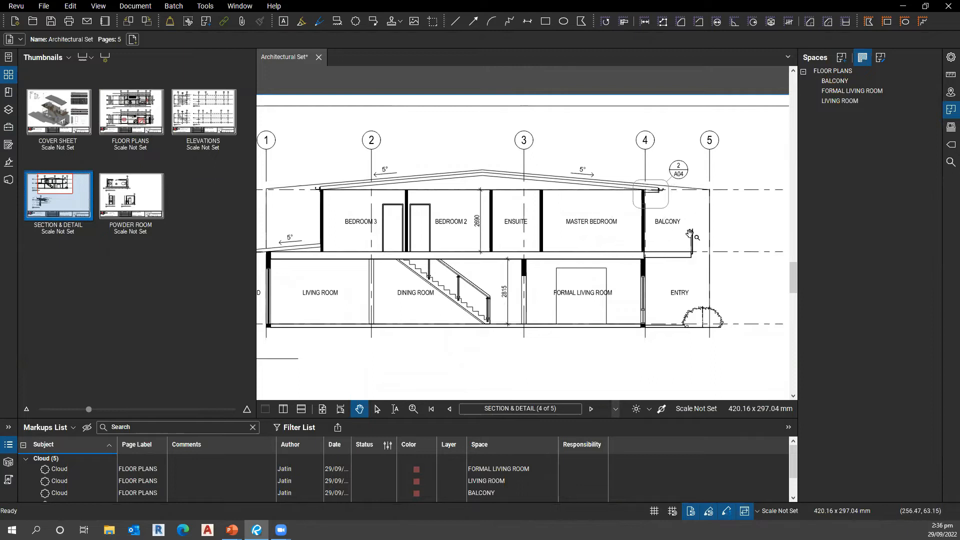
pyautogui.click(673, 224)
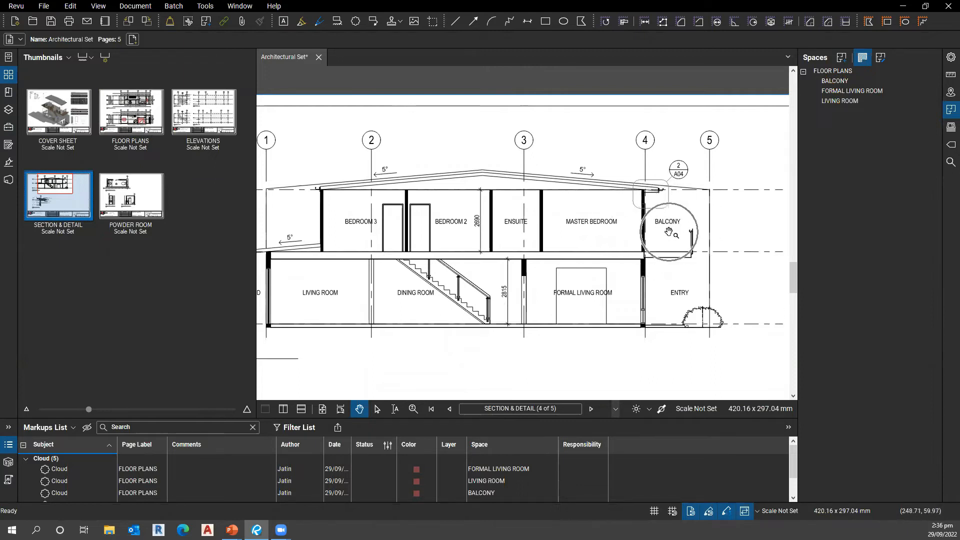
# Step: On the SECTION & DETAIL sheet, create a rectangular hyperlink over the BALCONY label that points to the BALCONY space
pyautogui.click(139, 114)
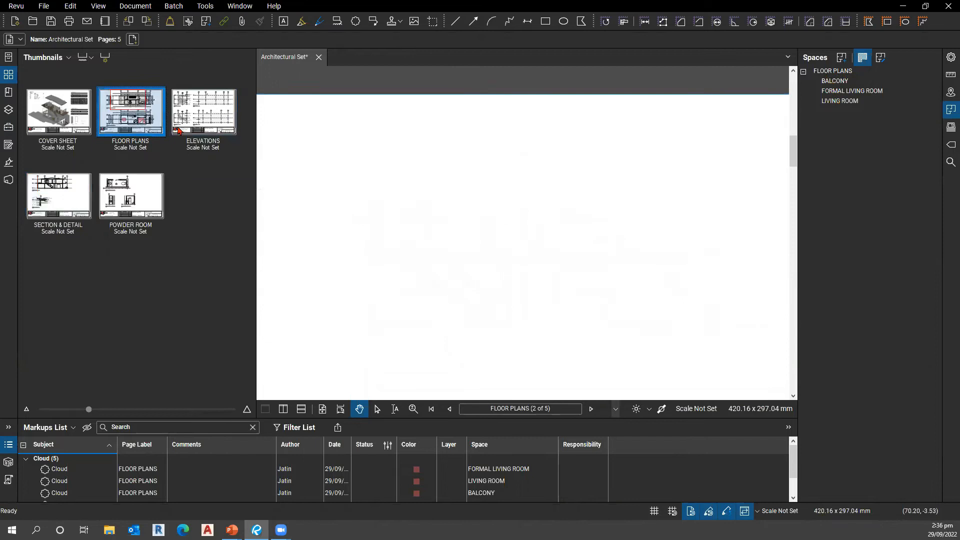
pyautogui.click(204, 112)
pyautogui.click(76, 205)
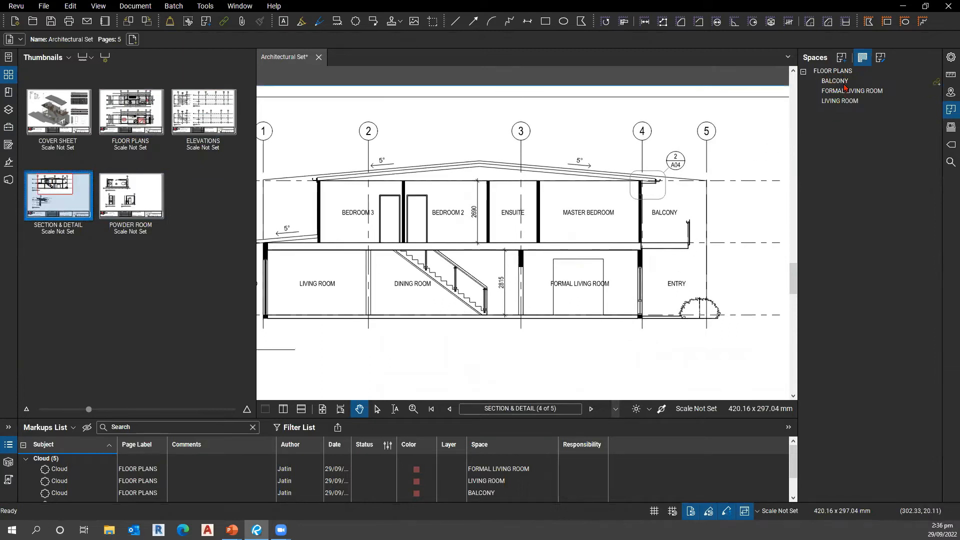
pyautogui.click(935, 83)
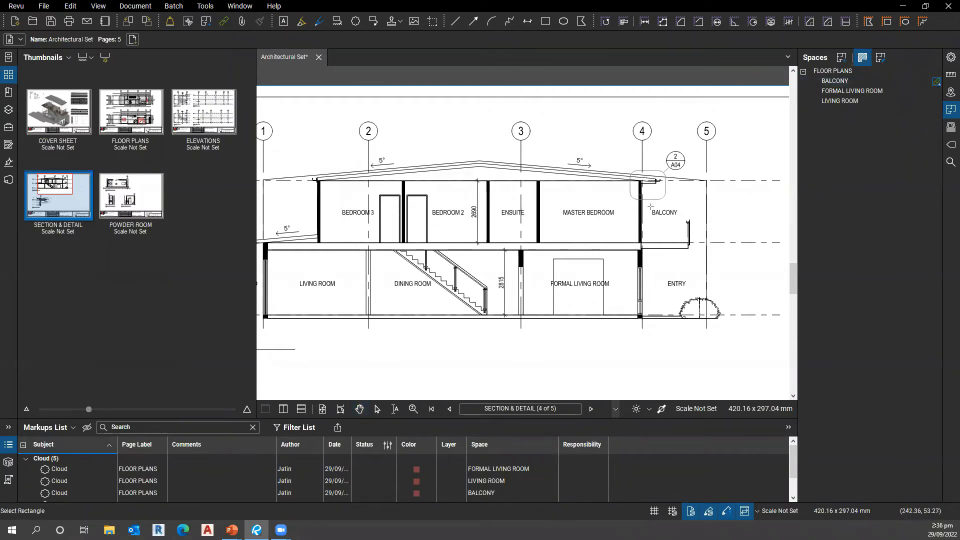
pyautogui.moveTo(651, 206); pyautogui.dragTo(681, 218)
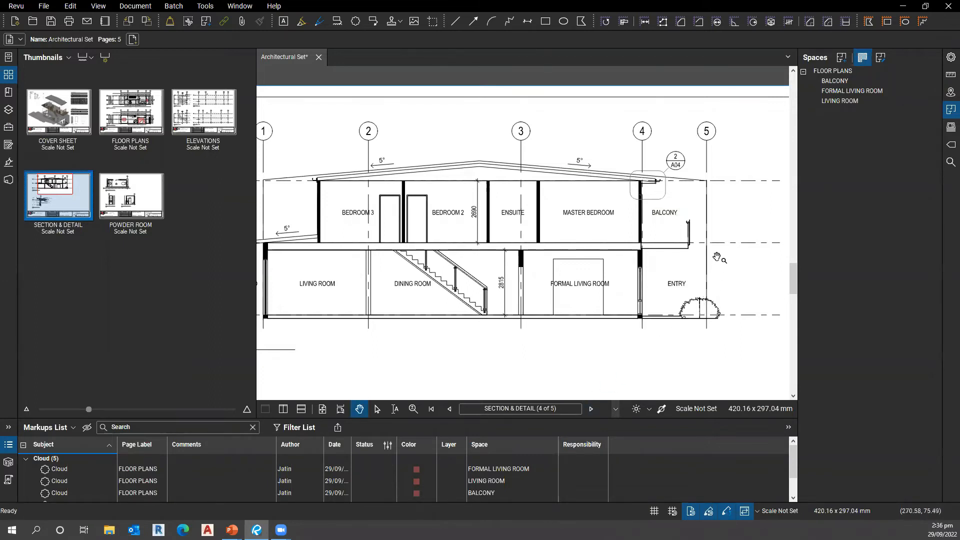
# Step: Follow the BALCONY link in the section to test it, and return to the SECTION & DETAIL sheet
pyautogui.click(673, 221)
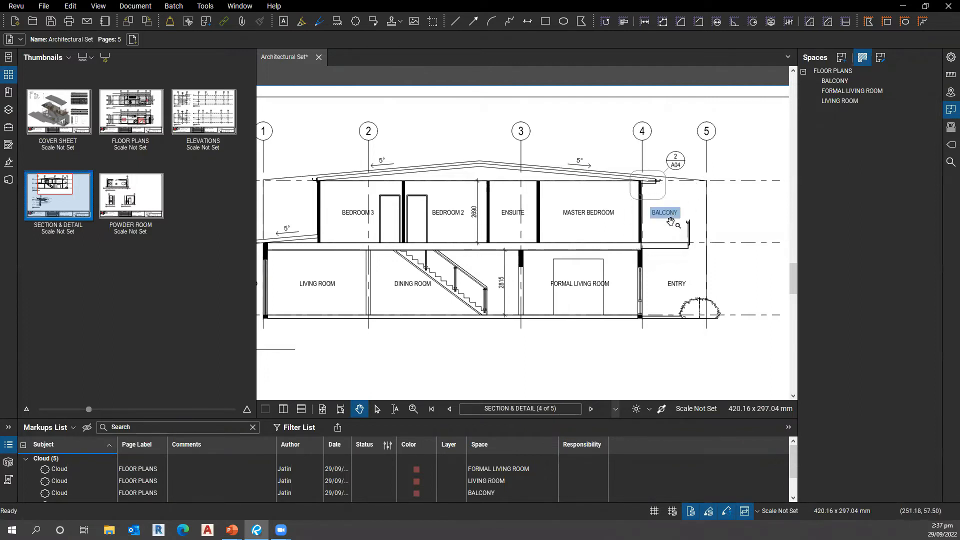
pyautogui.scroll(-4, 493, 243)
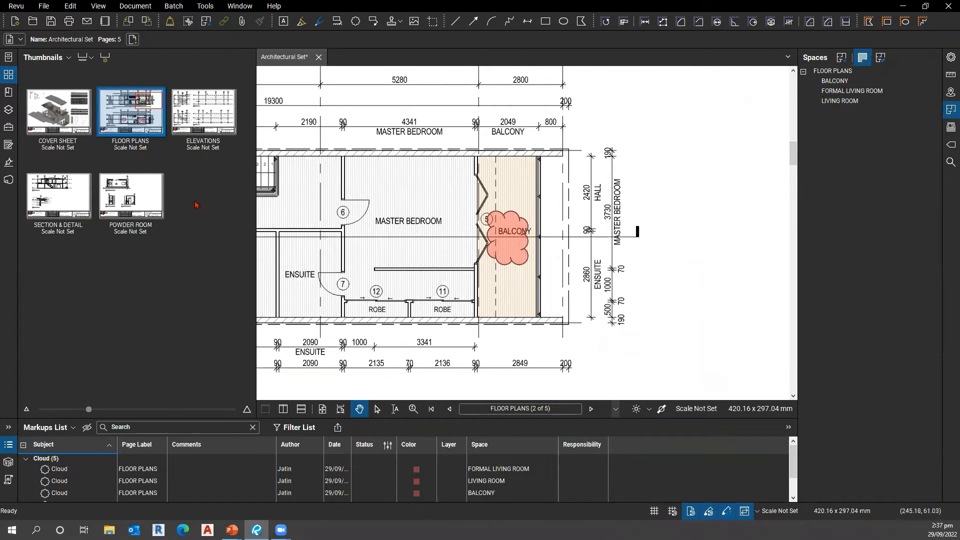
pyautogui.click(59, 212)
# Step: Create a rectangular hyperlink over the section's FORMAL LIVING ROOM label that points to the FORMAL LIVING ROOM space
pyautogui.scroll(-3, 500, 300)
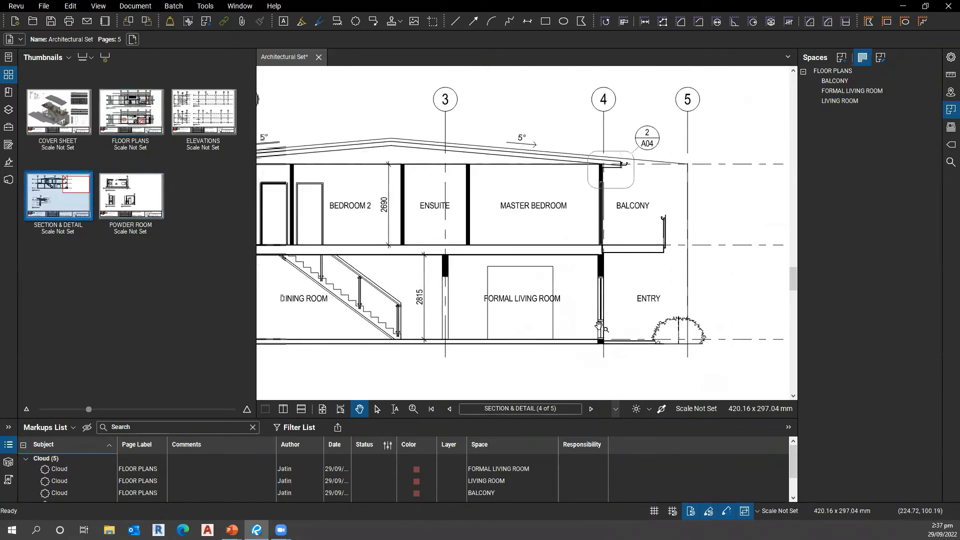
pyautogui.moveTo(521, 338); pyautogui.dragTo(535, 341)
pyautogui.press('ctrl')
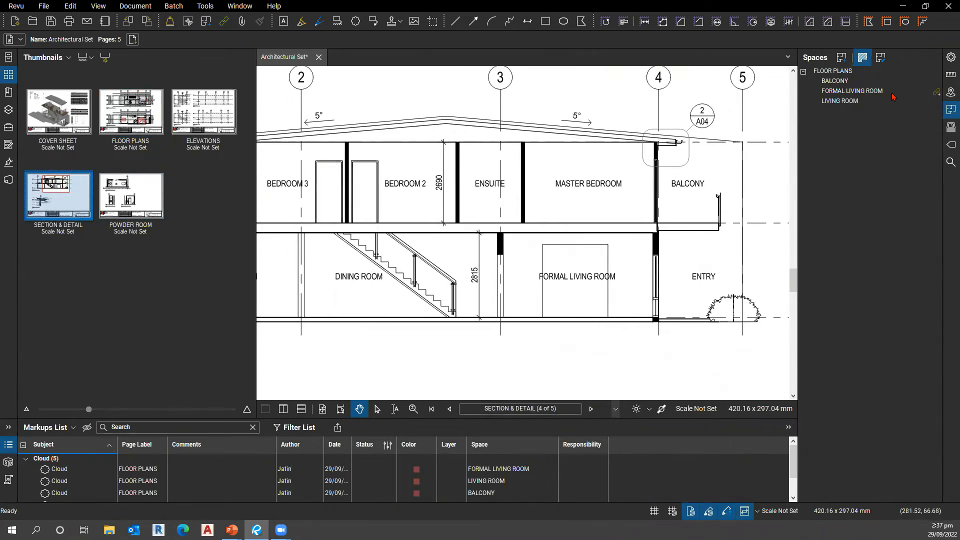
pyautogui.press('ctrl')
pyautogui.click(937, 92)
pyautogui.moveTo(531, 271); pyautogui.dragTo(639, 293)
# Step: Create a rectangular hyperlink over the section's LIVING ROOM label that points to the LIVING ROOM space
pyautogui.moveTo(459, 377); pyautogui.dragTo(636, 366)
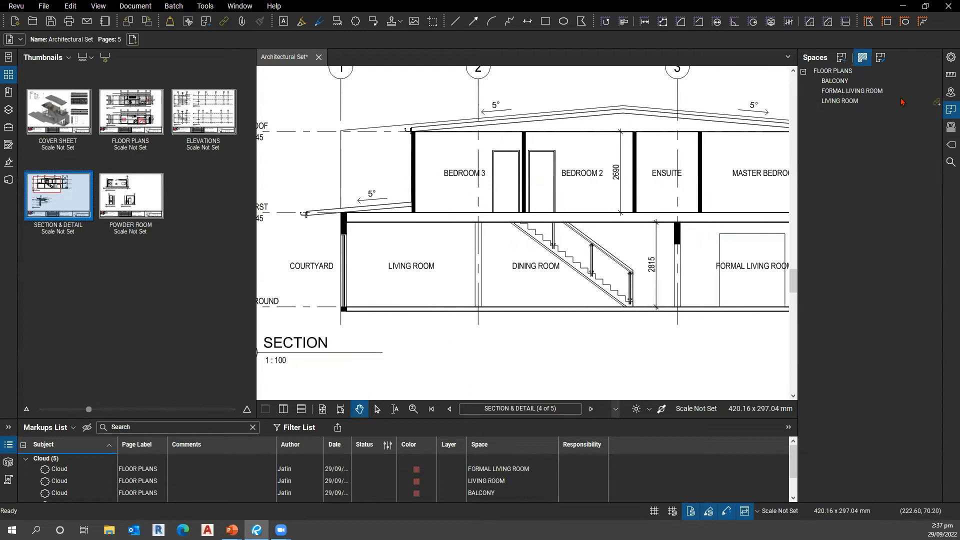
pyautogui.press('ctrl')
pyautogui.click(936, 104)
pyautogui.moveTo(378, 255); pyautogui.dragTo(446, 282)
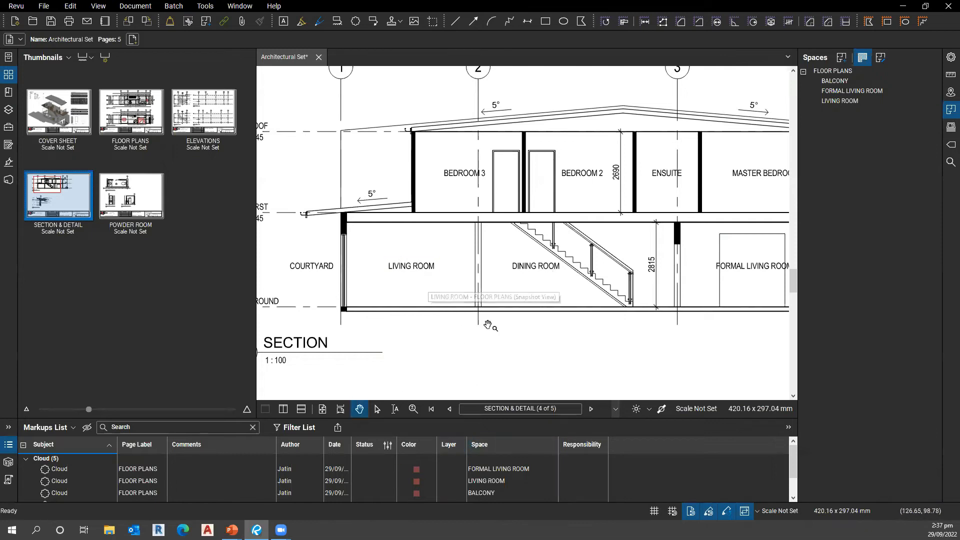
# Step: Follow the LIVING ROOM link in the section to test it, and view the space on the floor plan
pyautogui.scroll(-3, 480, 350)
pyautogui.moveTo(508, 376); pyautogui.dragTo(554, 357)
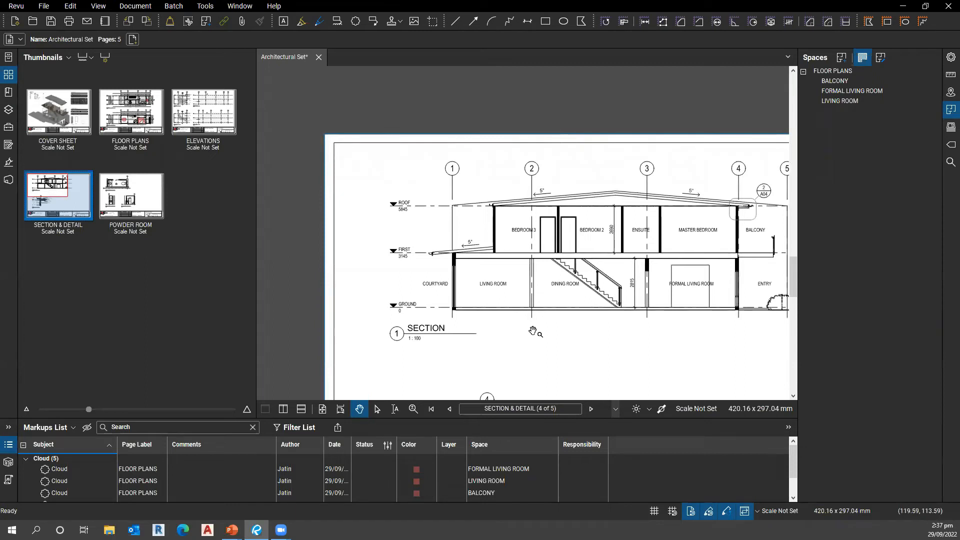
pyautogui.moveTo(533, 331); pyautogui.dragTo(485, 330)
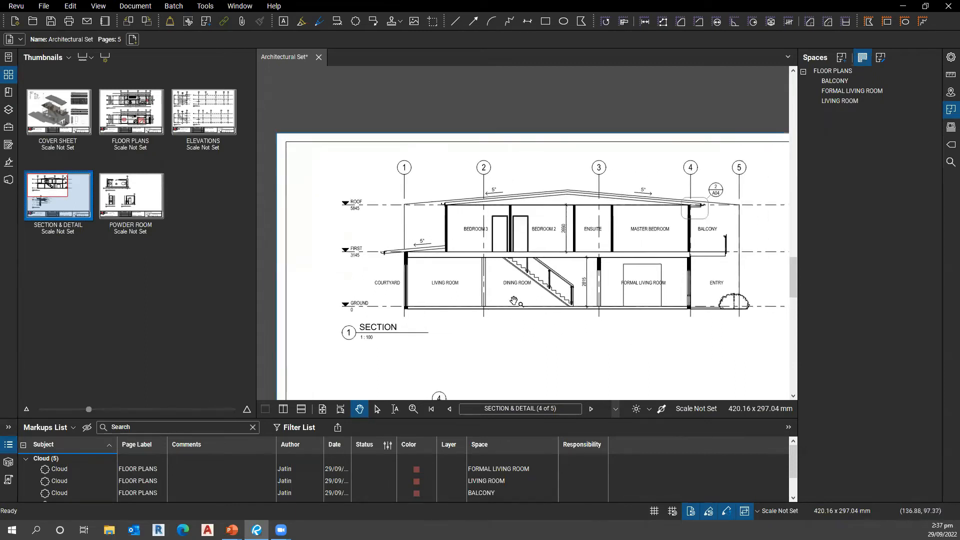
pyautogui.click(449, 275)
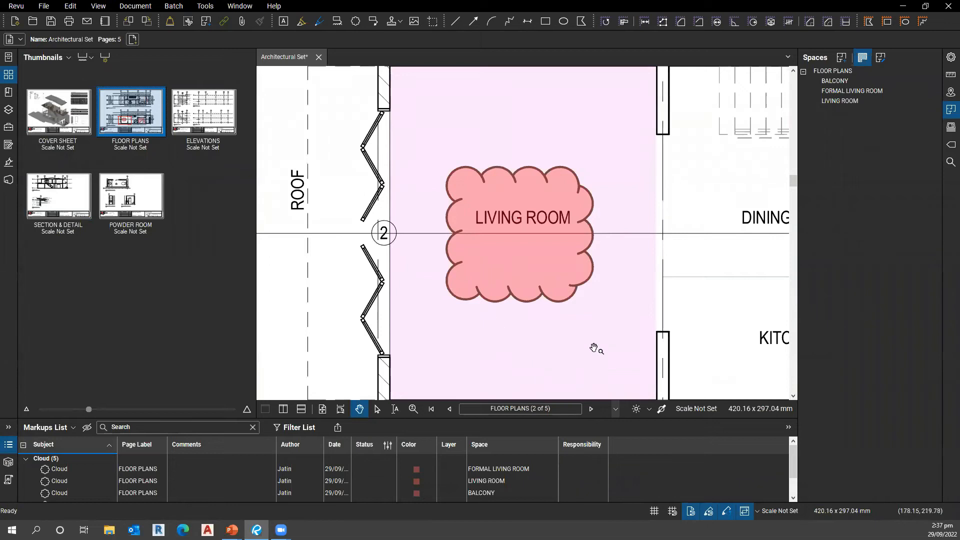
pyautogui.scroll(-3, 596, 352)
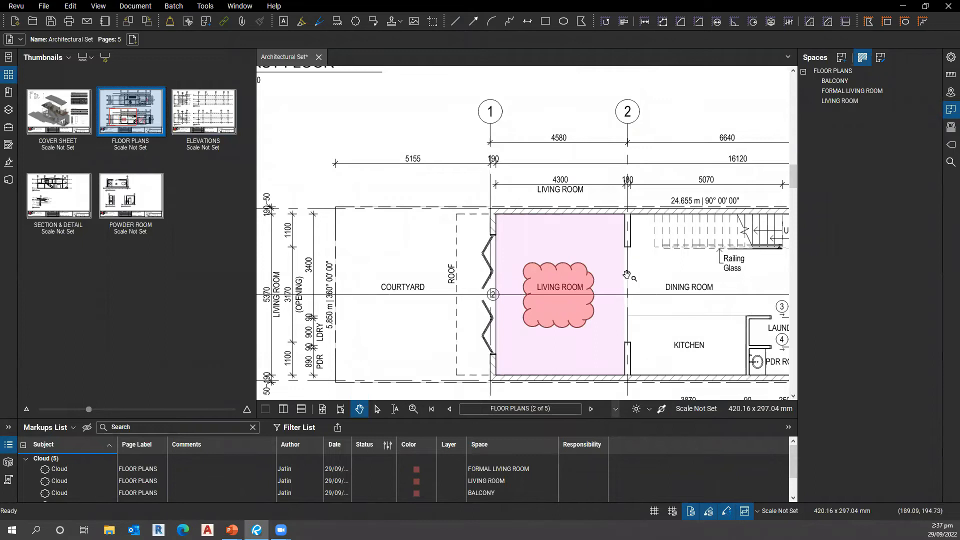
# Step: Select the triangular red cloud markup inside the FORMAL LIVING ROOM space on the ground-floor plan
pyautogui.moveTo(616, 303)
pyautogui.mouseDown()
pyautogui.moveTo(354, 300)
pyautogui.moveTo(381, 314)
pyautogui.mouseUp()
pyautogui.moveTo(678, 309)
pyautogui.mouseDown()
pyautogui.moveTo(420, 296)
pyautogui.moveTo(458, 286)
pyautogui.mouseUp()
pyautogui.click(501, 331)
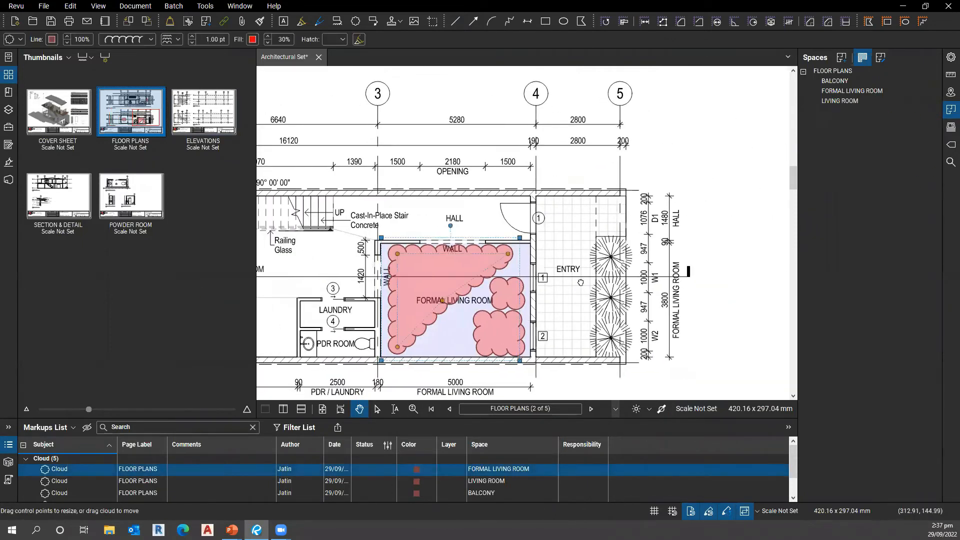
# Step: Delete the red cloud markup inside the BALCONY space on the first-floor plan
pyautogui.moveTo(469, 212); pyautogui.dragTo(500, 399)
pyautogui.moveTo(591, 196); pyautogui.dragTo(497, 401)
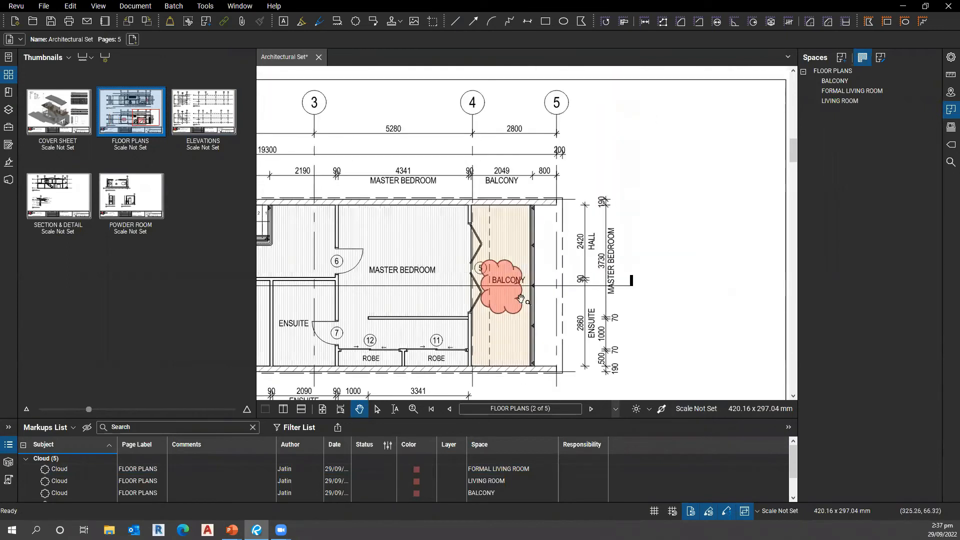
pyautogui.click(504, 294)
pyautogui.press('Delete')
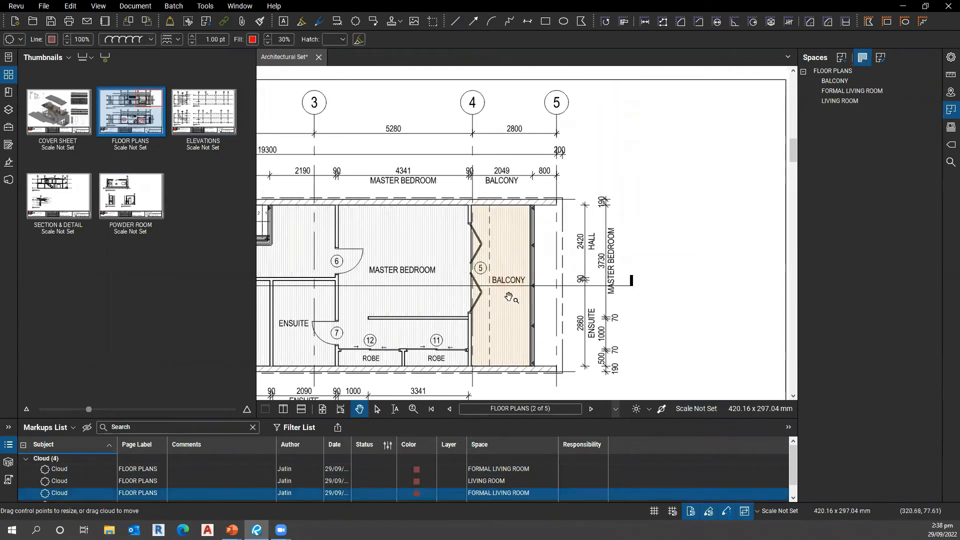
# Step: Take a snapshot of the BALCONY space from the Spaces list
pyautogui.press('ctrl')
pyautogui.press('ctrl')
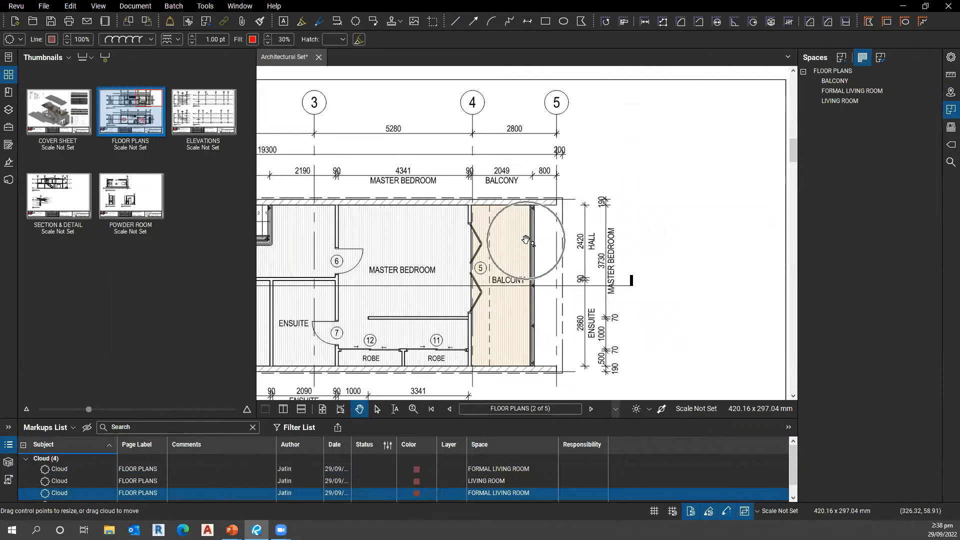
pyautogui.click(855, 82)
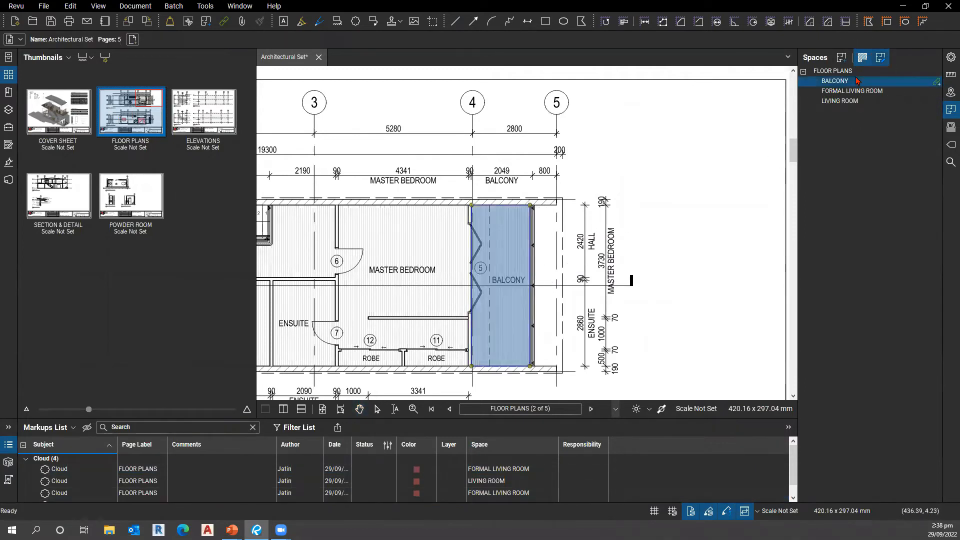
pyautogui.press('ctrl')
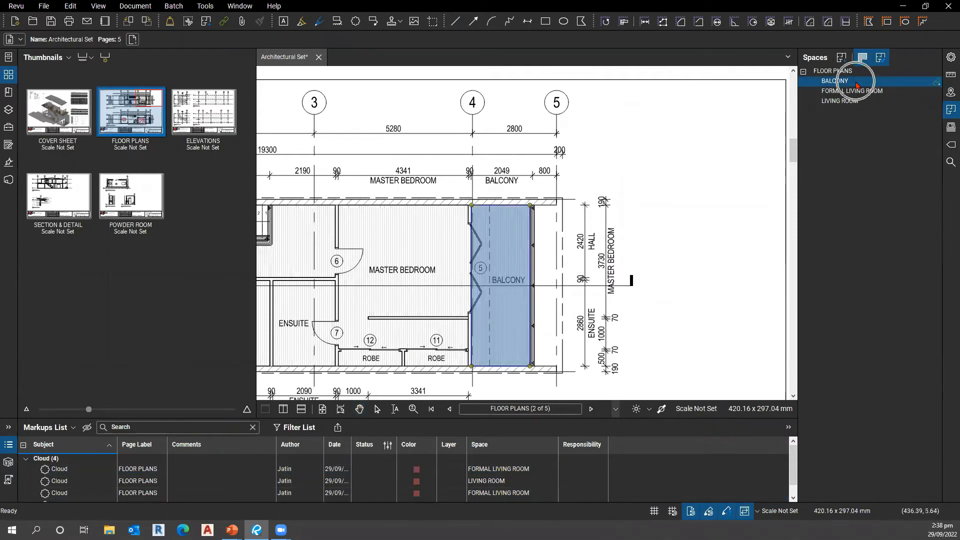
pyautogui.press('ctrl')
pyautogui.rightClick(856, 85)
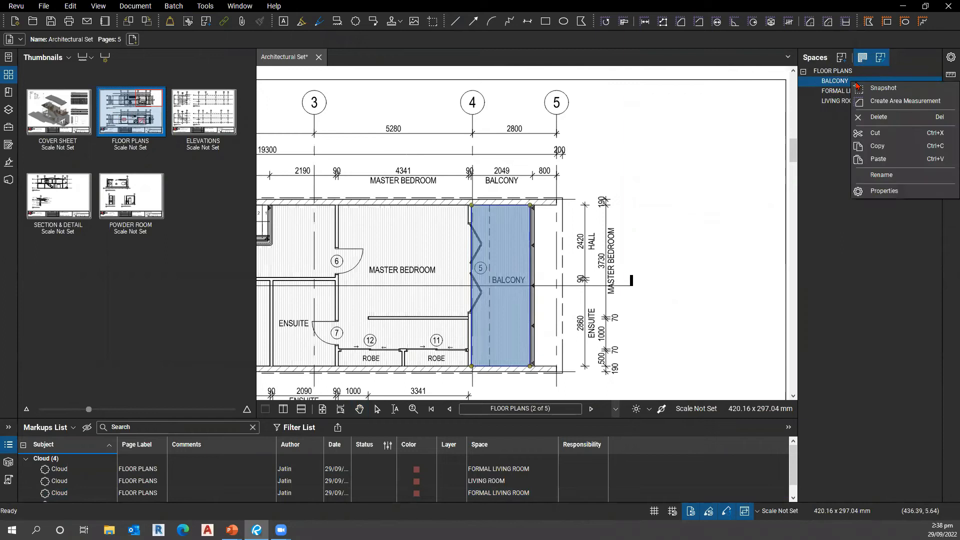
pyautogui.press('ctrl')
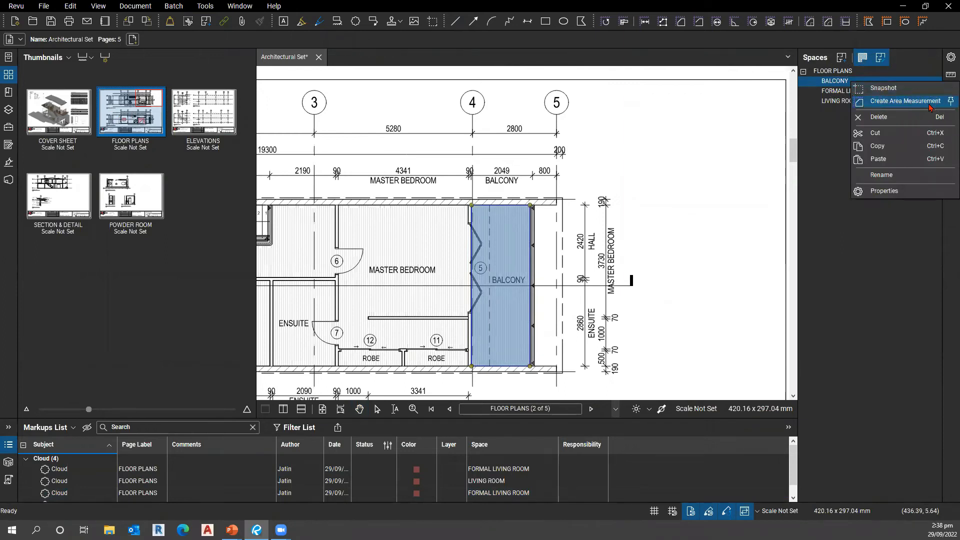
pyautogui.press('ctrl')
pyautogui.press('ctrl')
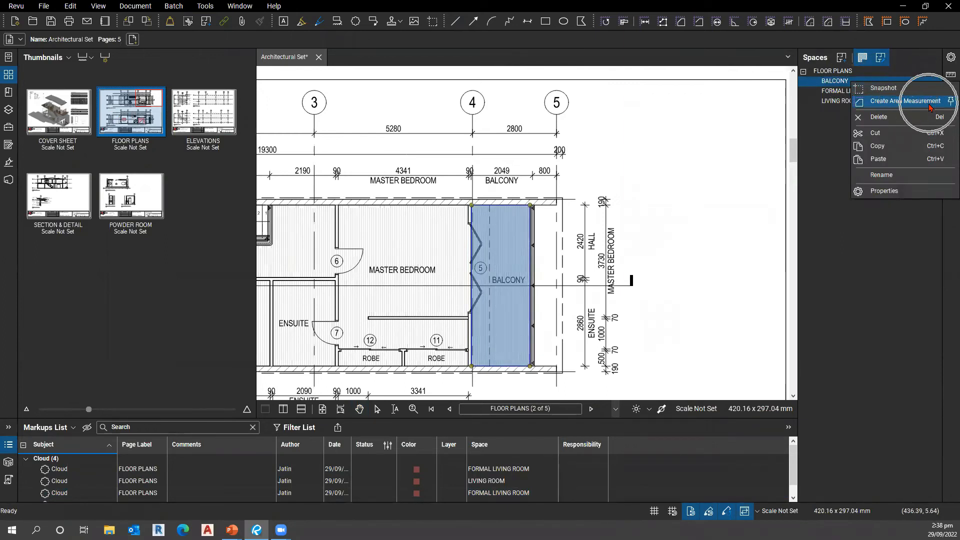
pyautogui.press('ctrl')
pyautogui.press('ctrl')
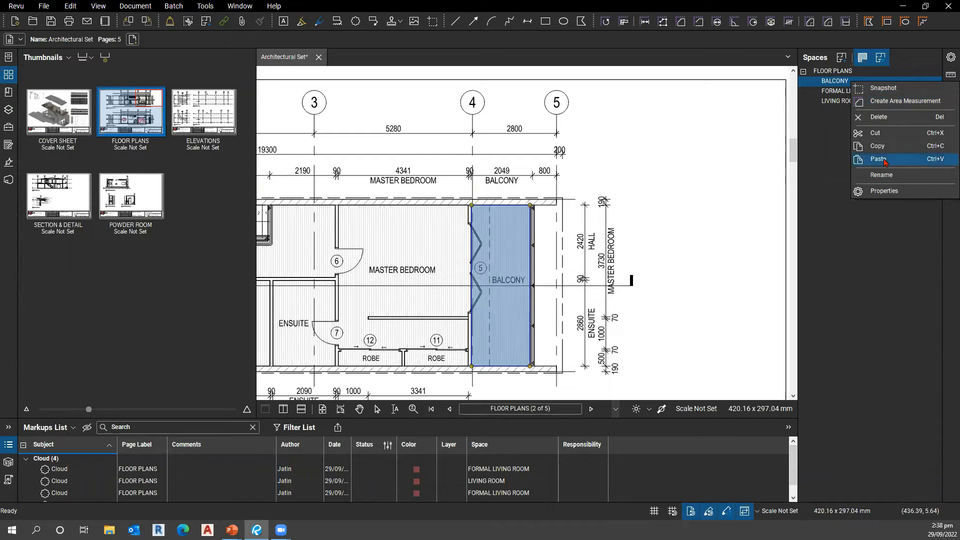
pyautogui.press('ctrl')
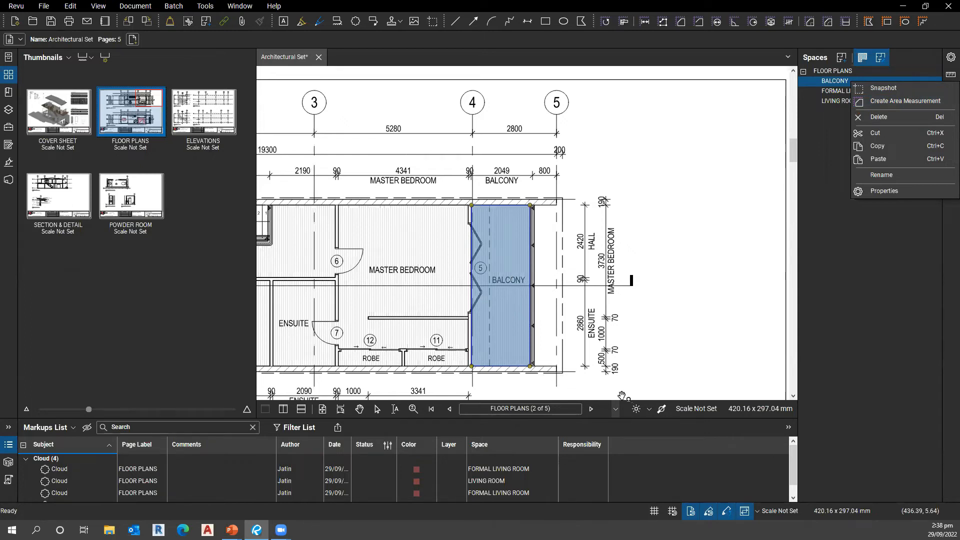
pyautogui.press('ctrl')
pyautogui.press('ctrl')
pyautogui.press('ctrl')
pyautogui.press('ctrl')
pyautogui.press('ctrl')
pyautogui.press('ctrl')
pyautogui.press('ctrl')
pyautogui.click(883, 88)
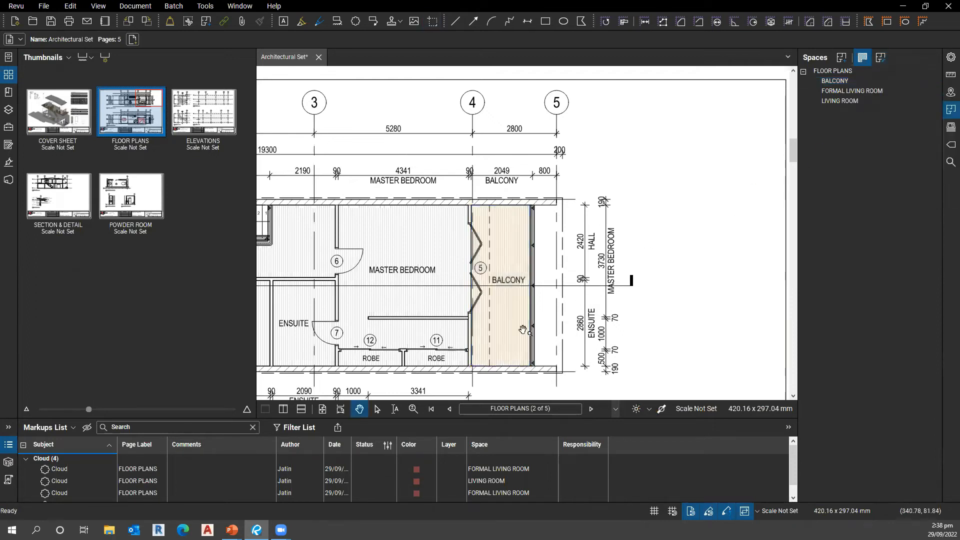
# Step: Paste the BALCONY snapshot over the first-floor courtyard, against the roof area, and rotate it 180 degrees
pyautogui.moveTo(531, 309); pyautogui.dragTo(548, 304)
pyautogui.scroll(-5, 549, 303)
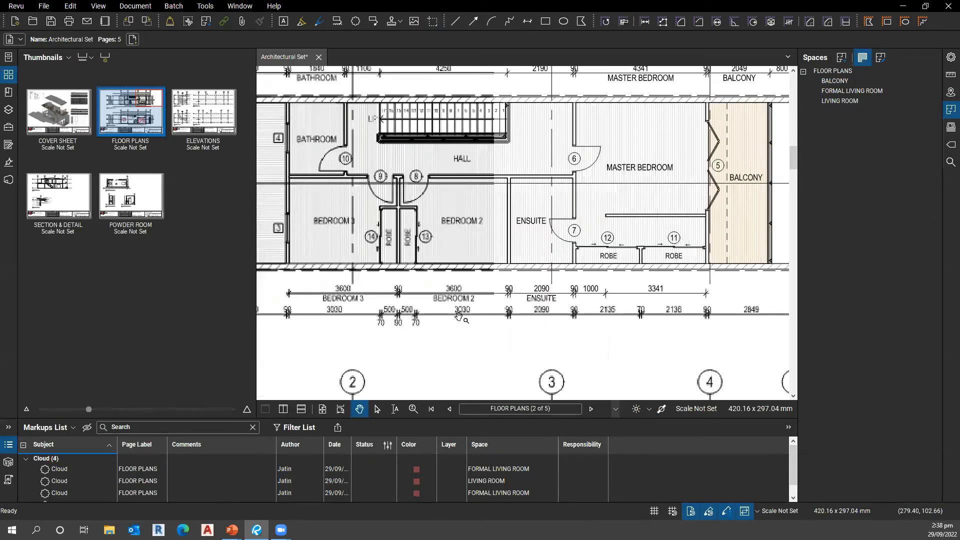
pyautogui.scroll(5, 452, 288)
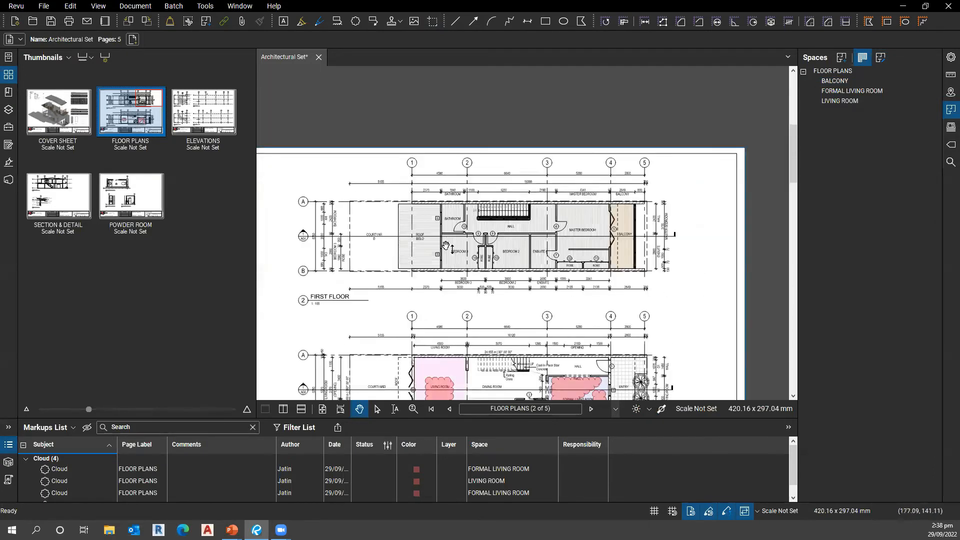
pyautogui.scroll(3, 454, 266)
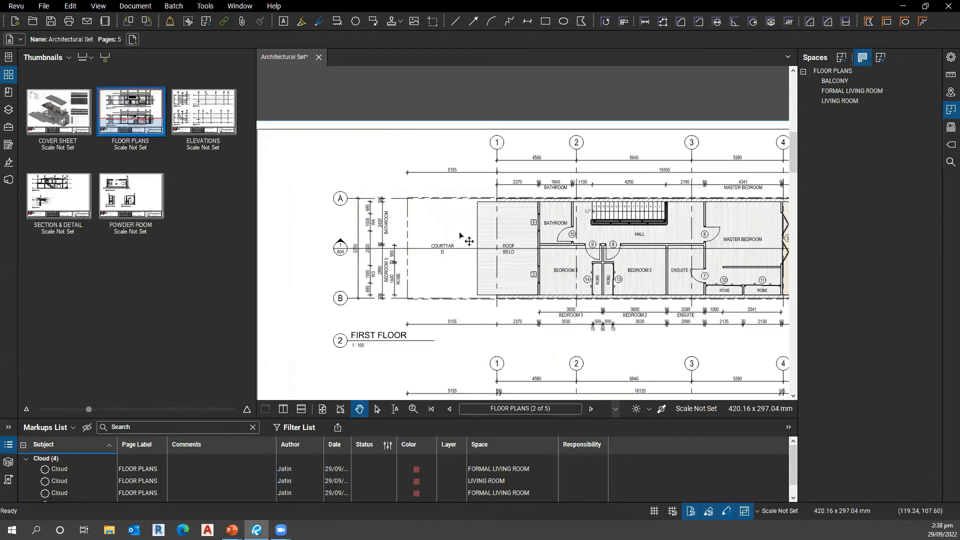
pyautogui.hotkey('ctrl', 'v')
pyautogui.moveTo(448, 249); pyautogui.dragTo(448, 249)
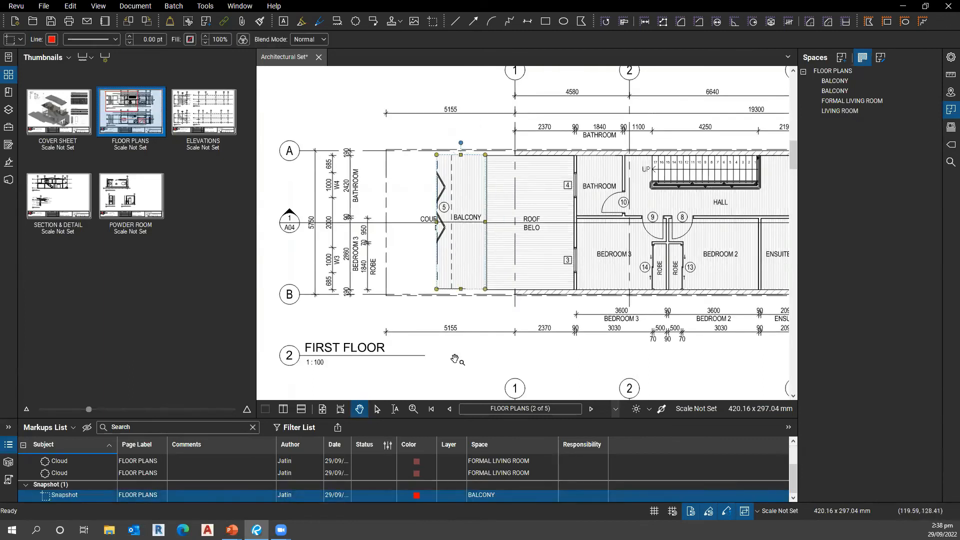
pyautogui.moveTo(460, 143); pyautogui.dragTo(466, 322)
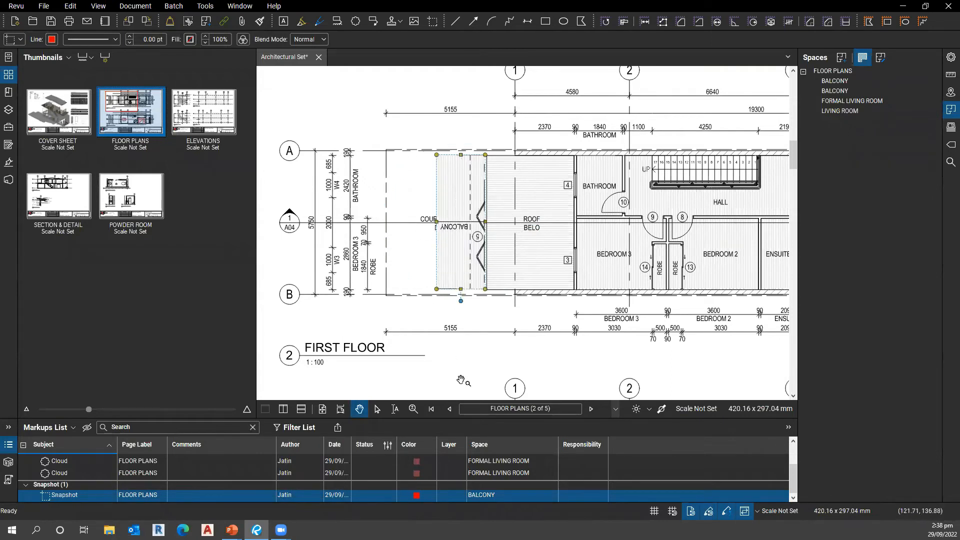
# Step: Delete the pasted BALCONY snapshot from the first-floor courtyard
pyautogui.press('Delete')
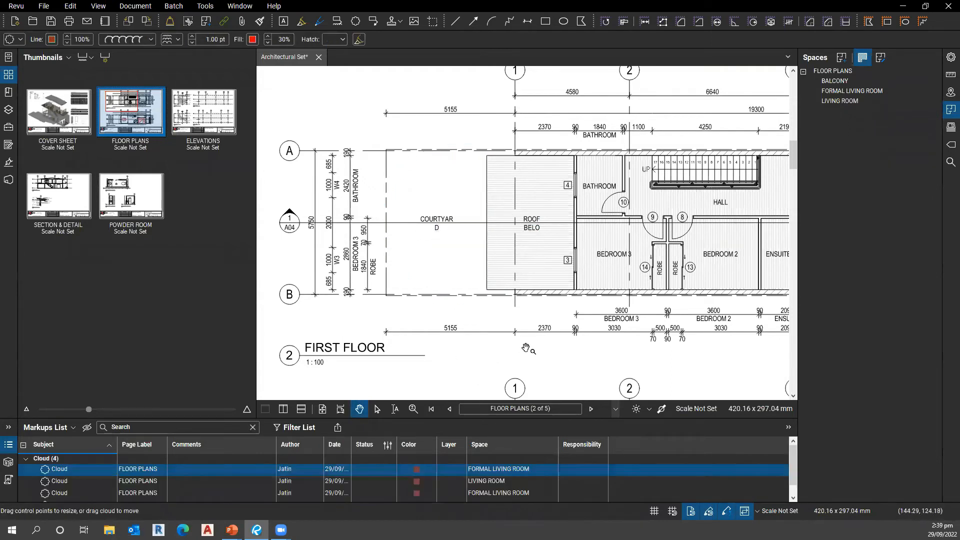
pyautogui.moveTo(634, 322); pyautogui.dragTo(587, 310)
pyautogui.scroll(-6, 586, 311)
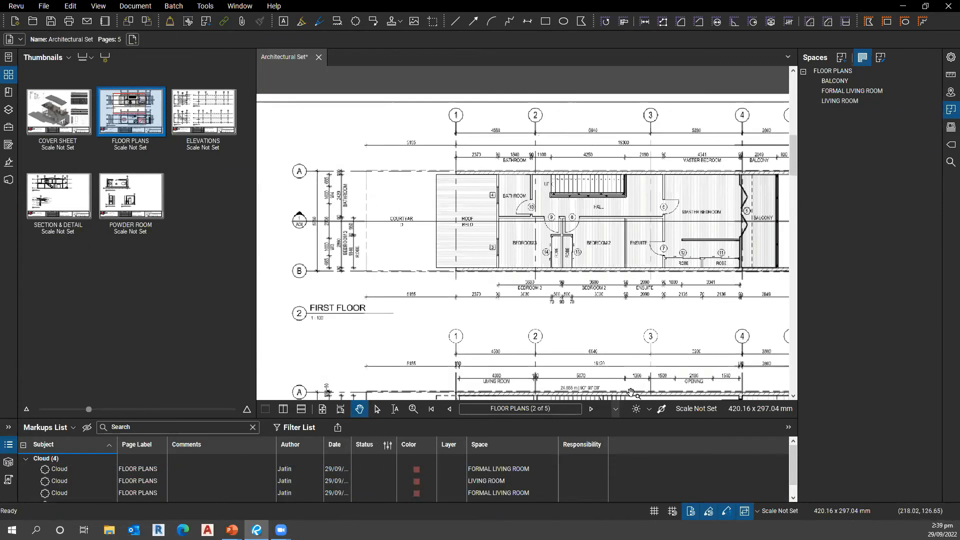
pyautogui.moveTo(592, 368)
pyautogui.mouseDown()
pyautogui.moveTo(494, 340)
pyautogui.moveTo(499, 279)
pyautogui.mouseUp()
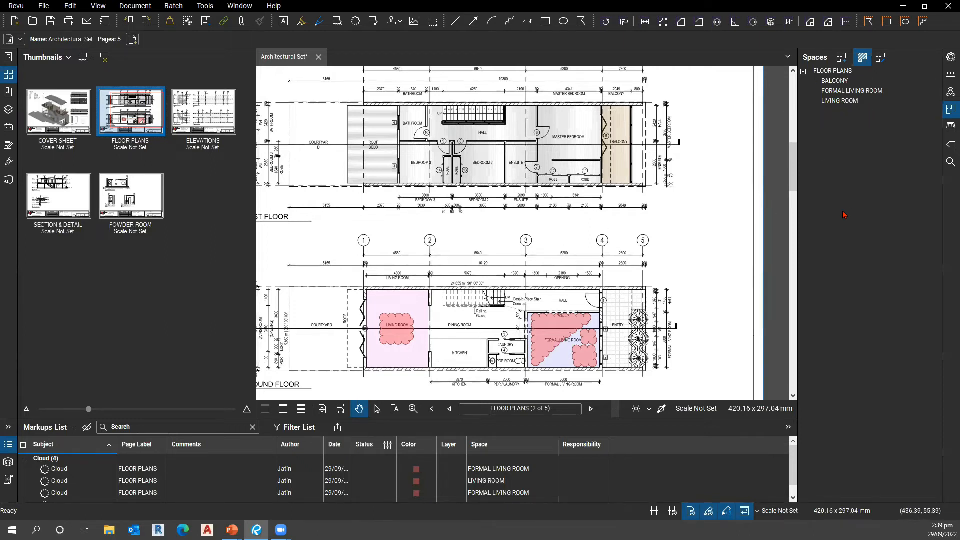
pyautogui.moveTo(473, 263); pyautogui.dragTo(499, 274)
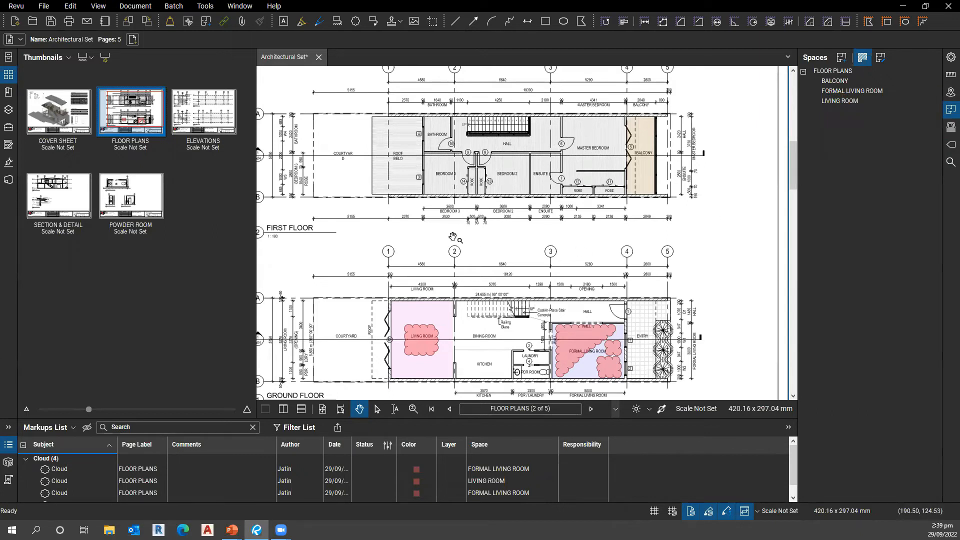
pyautogui.click(838, 91)
pyautogui.click(845, 60)
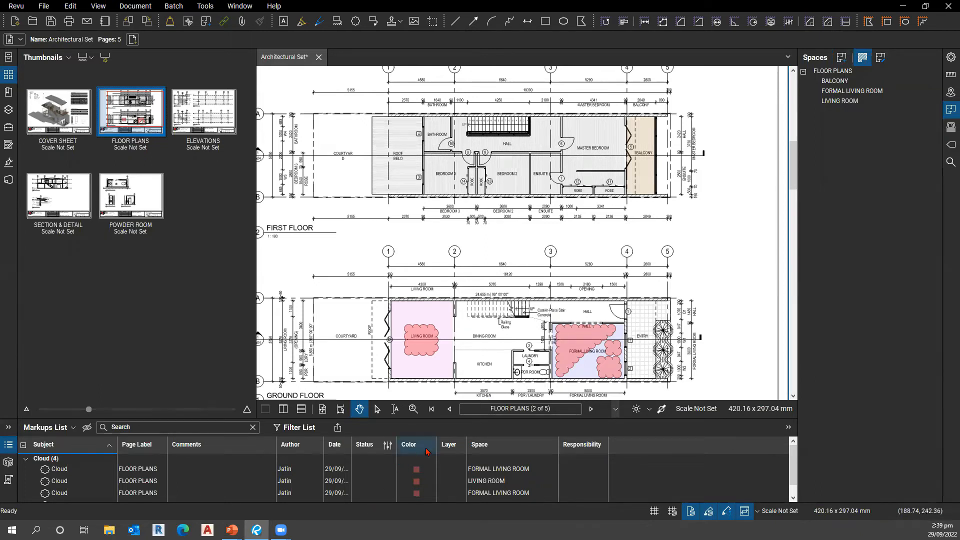
# Step: Sort the markups list by Space and filter it to the LIVING ROOM space only
pyautogui.click(474, 454)
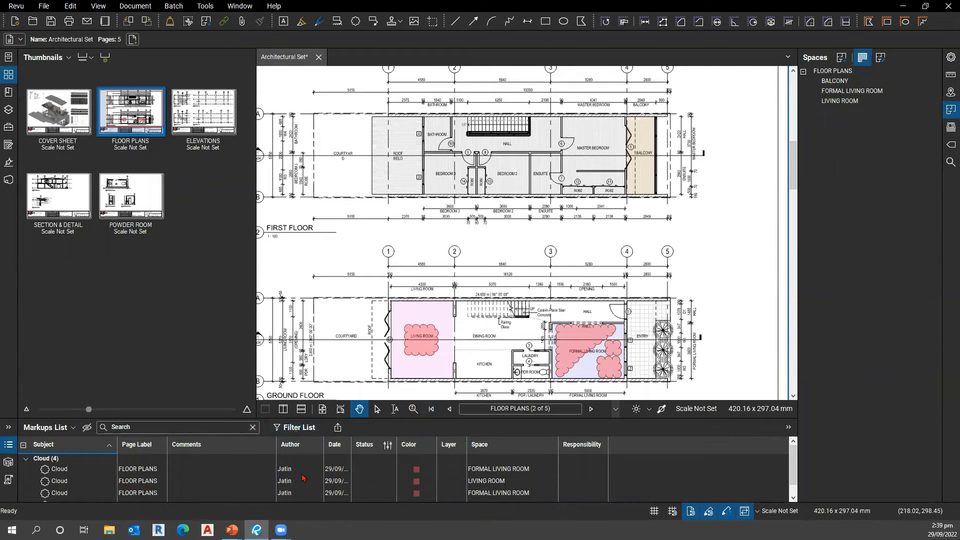
pyautogui.click(480, 445)
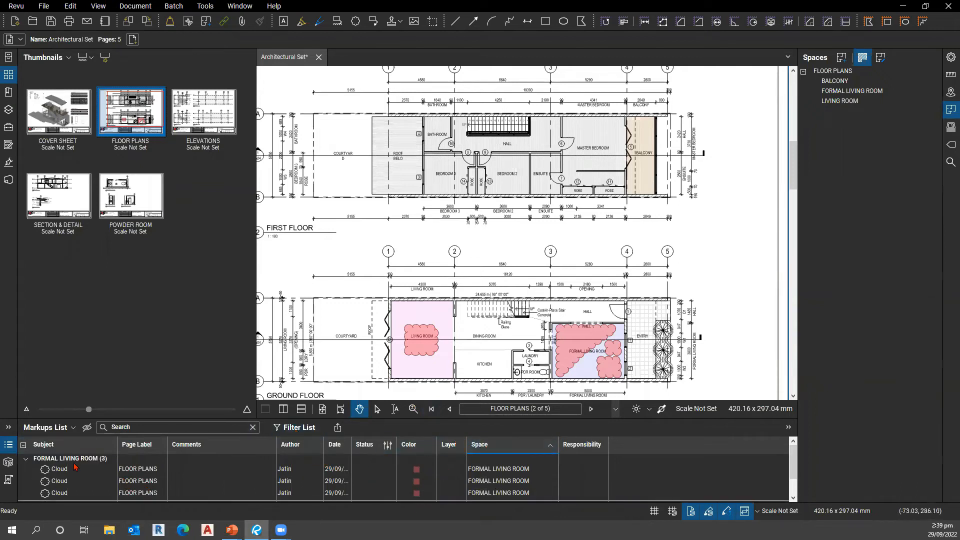
pyautogui.click(299, 428)
pyautogui.click(508, 453)
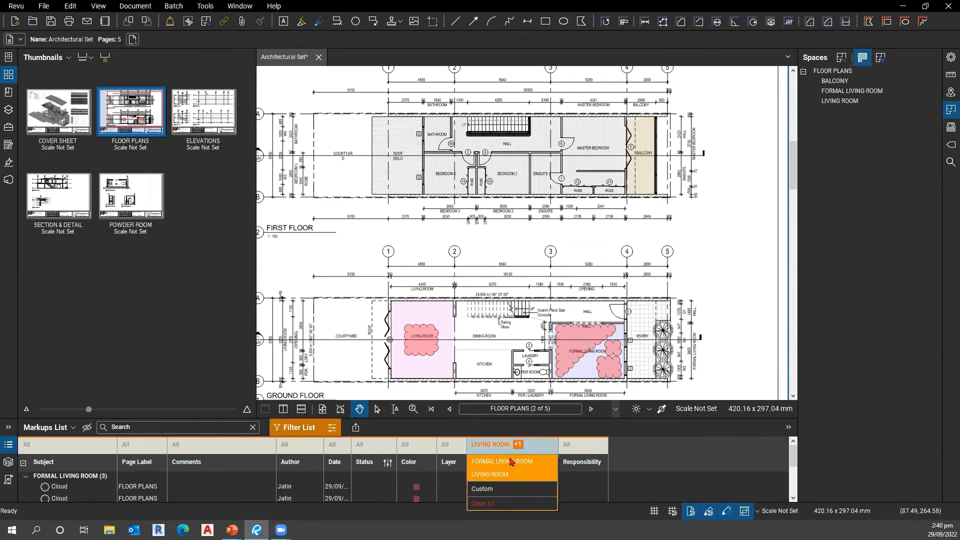
pyautogui.click(475, 461)
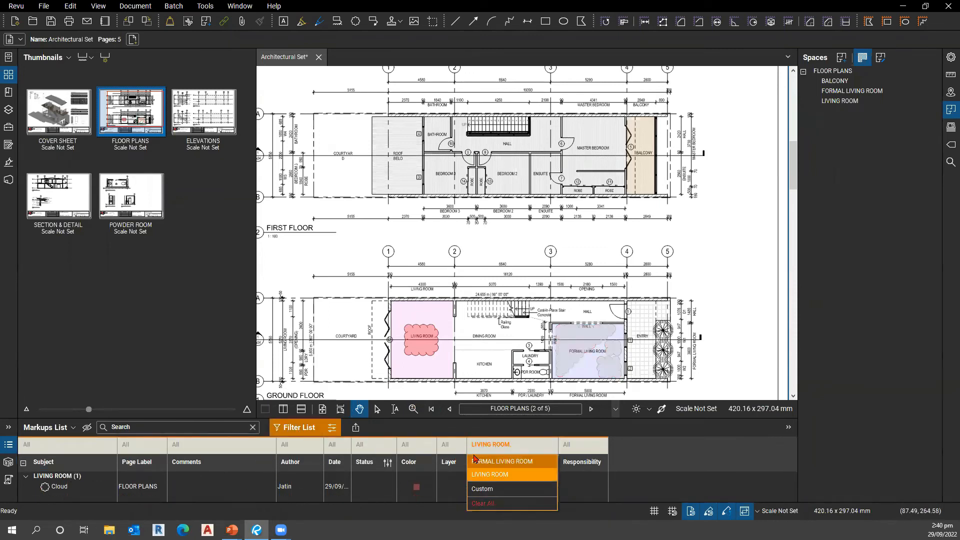
pyautogui.click(427, 431)
# Step: Switch the Space filter of the markups list to FORMAL LIVING ROOM only
pyautogui.click(508, 444)
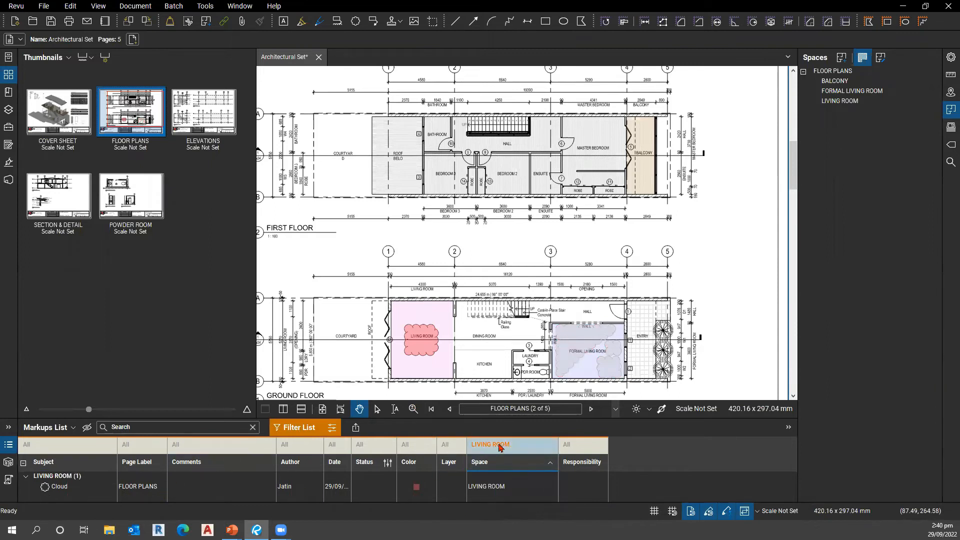
pyautogui.click(515, 465)
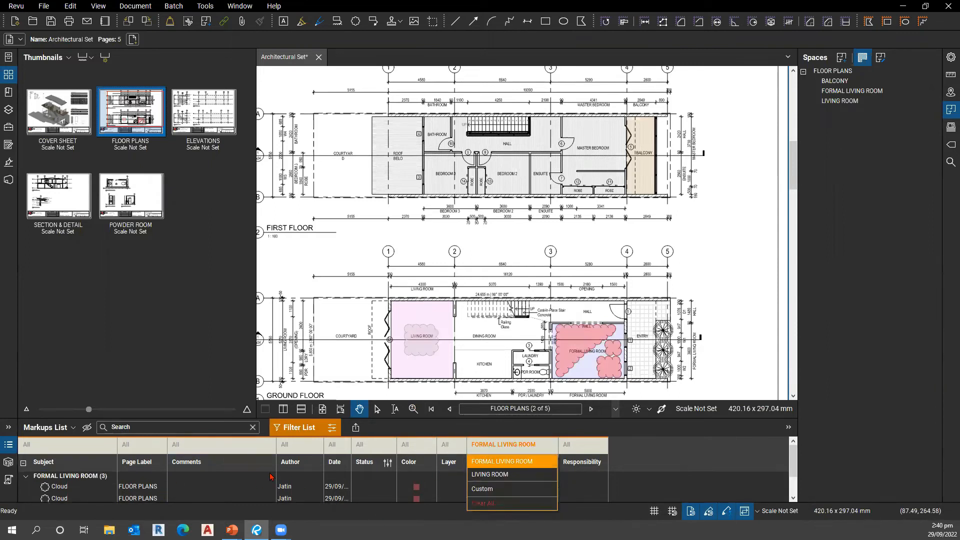
pyautogui.click(500, 474)
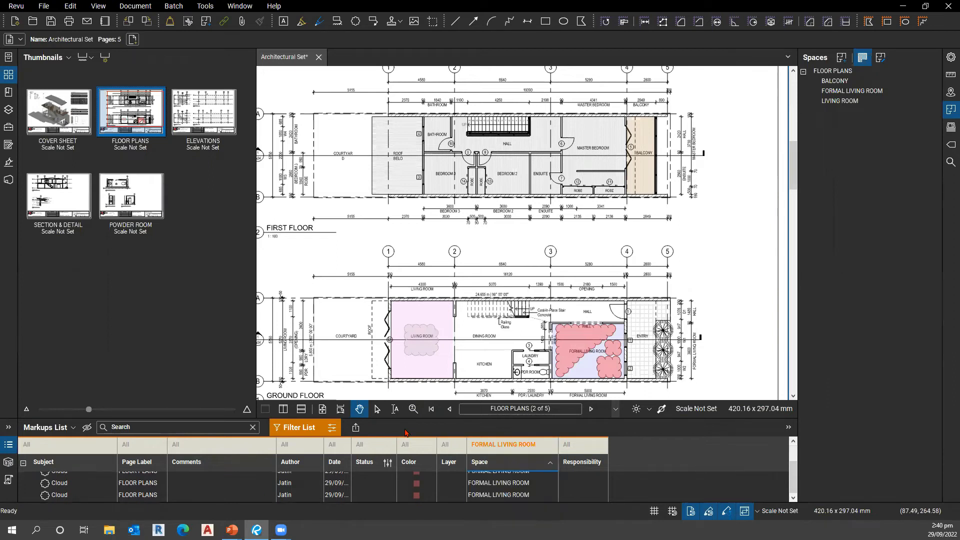
# Step: Create a PDF summary of the filtered markups, appended and hyperlinked to the current PDF
pyautogui.click(355, 427)
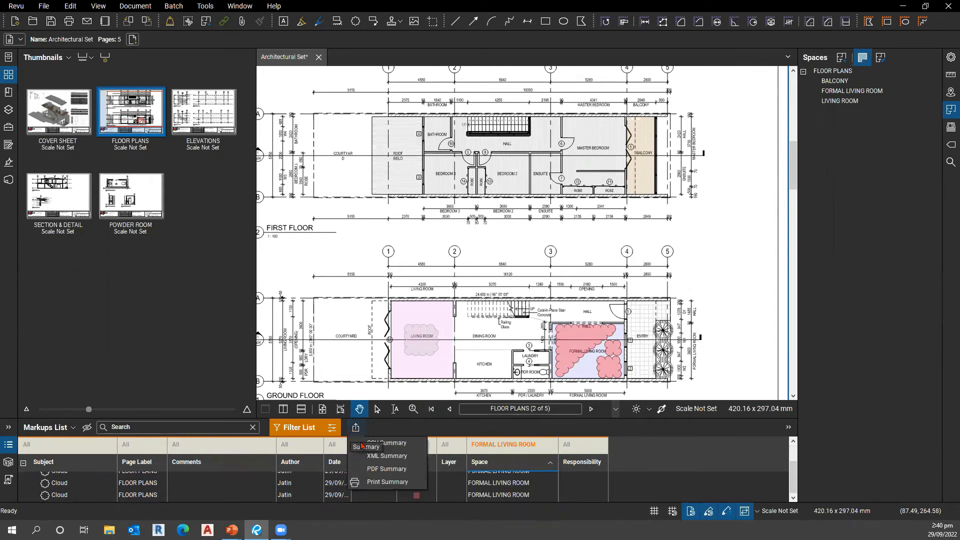
pyautogui.click(376, 470)
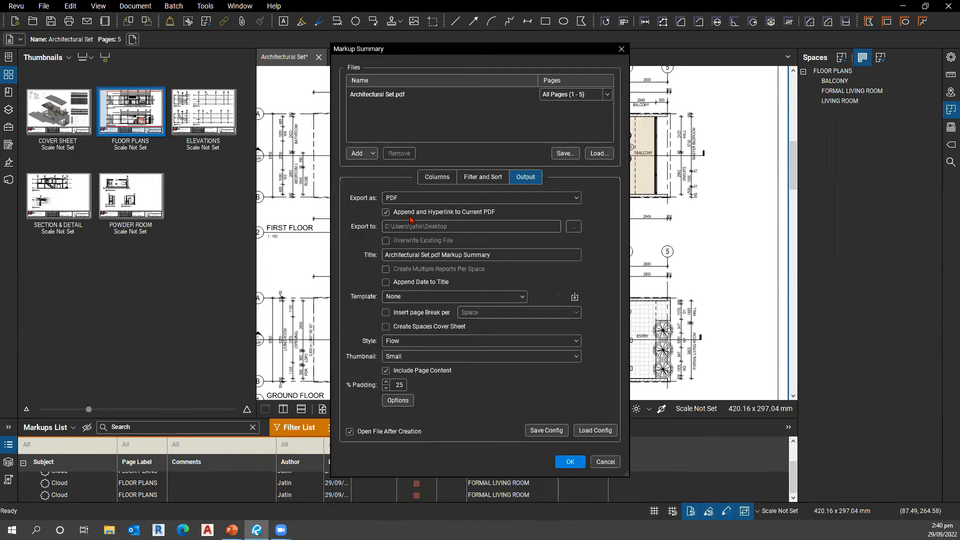
pyautogui.click(571, 461)
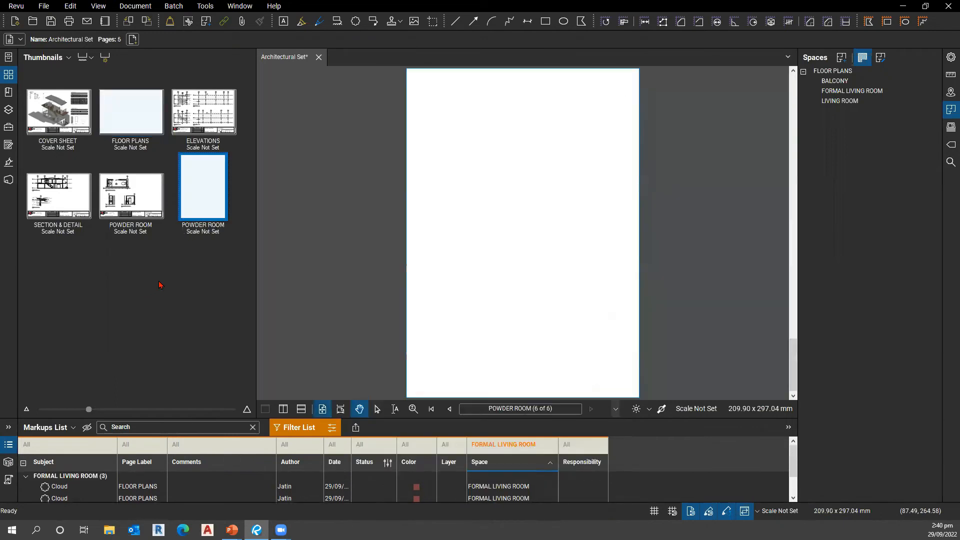
# Step: Examine the FORMAL LIVING ROOM cloud entries and their linked thumbnails on the appended markup summary page
pyautogui.scroll(2, 503, 206)
pyautogui.scroll(2, 504, 207)
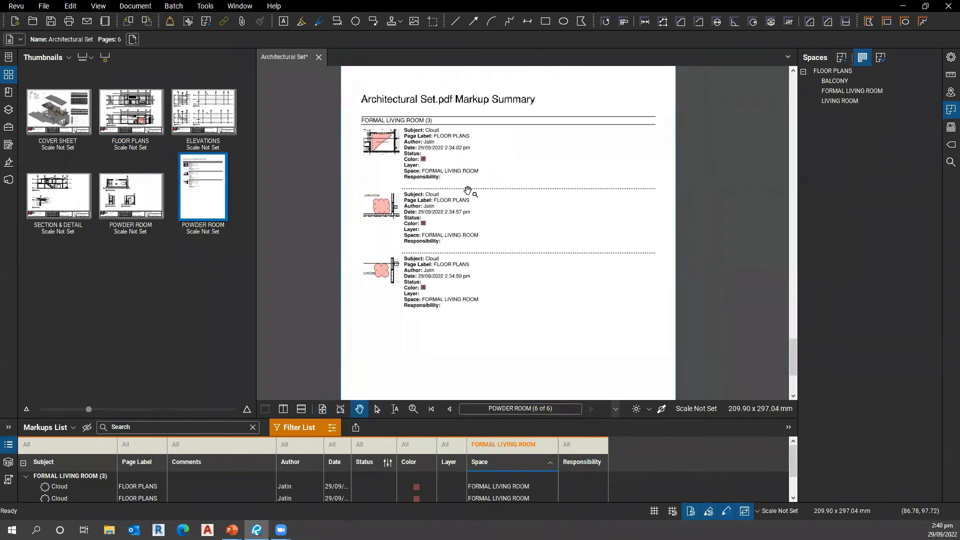
pyautogui.scroll(1, 415, 173)
pyautogui.scroll(-1, 415, 173)
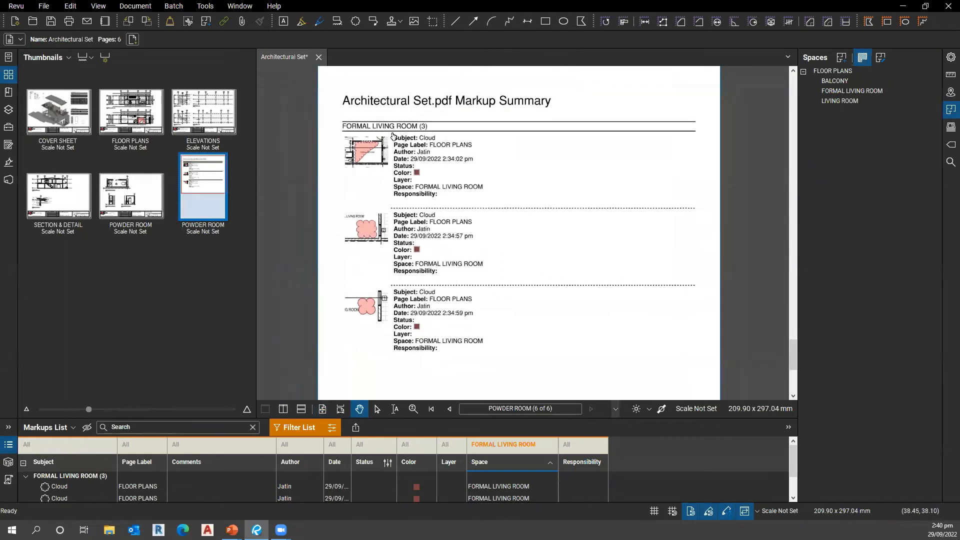
pyautogui.scroll(-1, 308, 477)
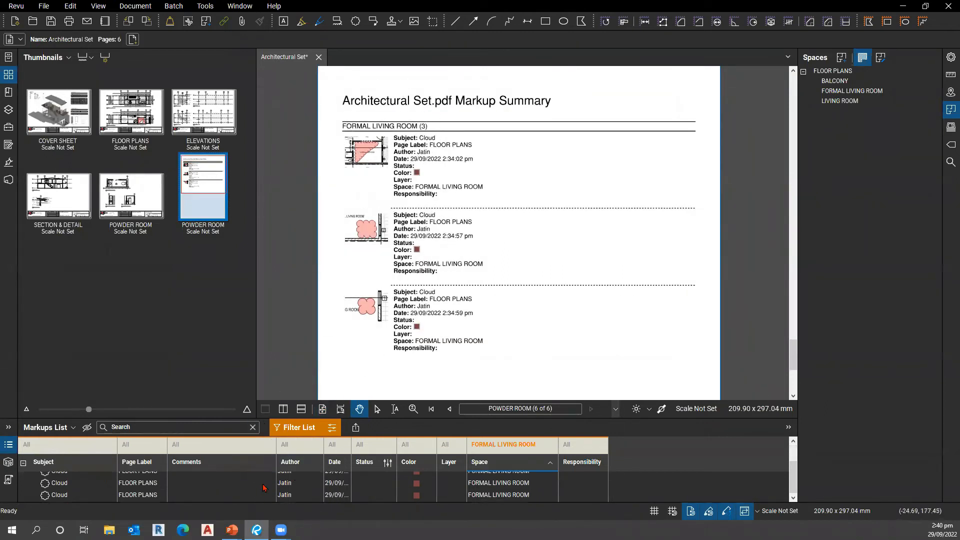
pyautogui.moveTo(436, 313); pyautogui.dragTo(521, 313)
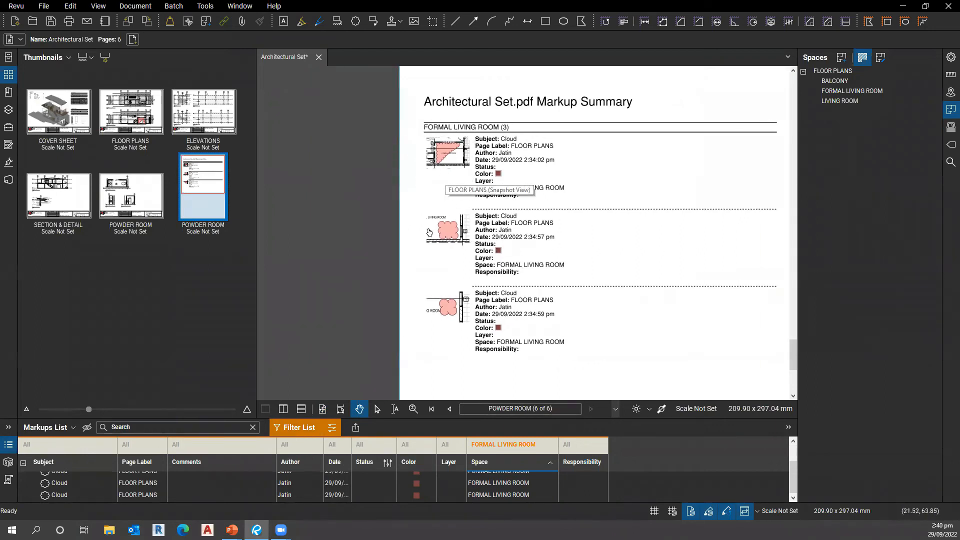
# Step: Follow the second cloud's thumbnail link in the markup summary to its location in the FORMAL LIVING ROOM and examine the surrounding plan
pyautogui.press('ctrl')
pyautogui.click(449, 230)
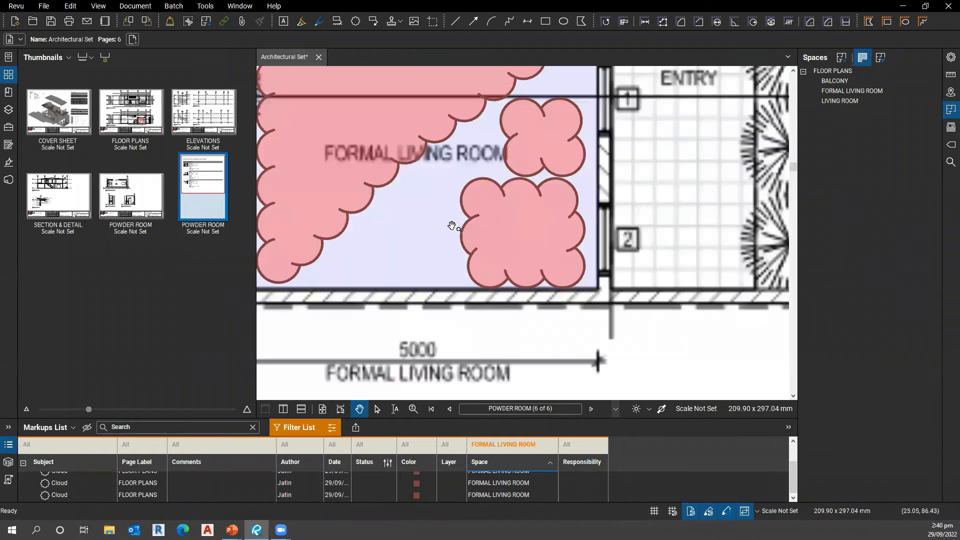
pyautogui.scroll(-4, 436, 183)
pyautogui.scroll(-2, 434, 170)
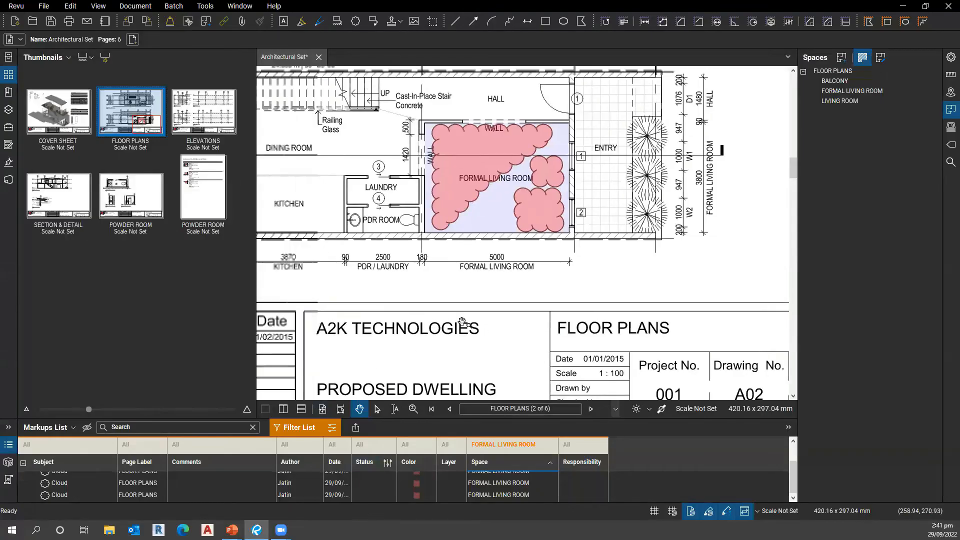
pyautogui.moveTo(462, 322); pyautogui.dragTo(531, 323)
pyautogui.scroll(-2, 462, 324)
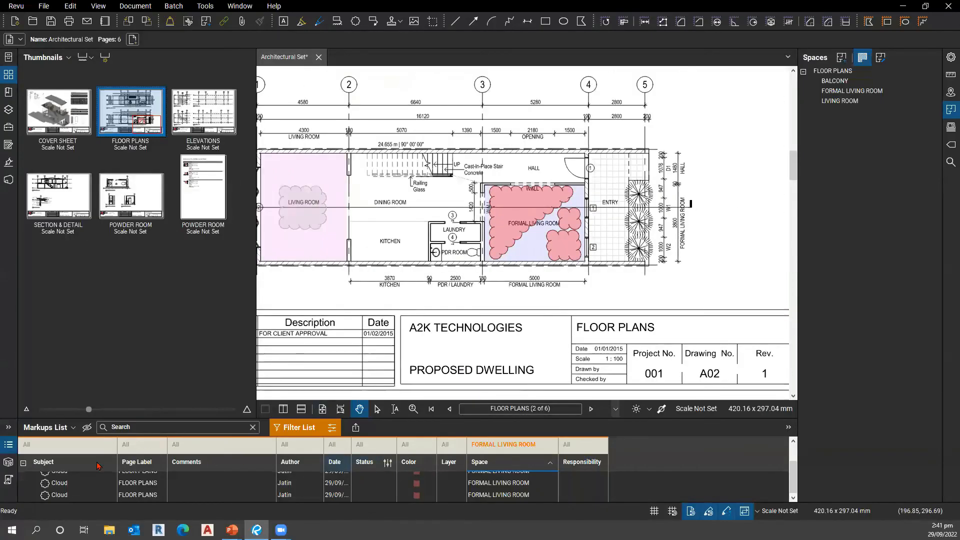
# Step: Clear the Space filter from the markups list and delete all the cloud markups on the FLOOR PLANS page
pyautogui.click(51, 447)
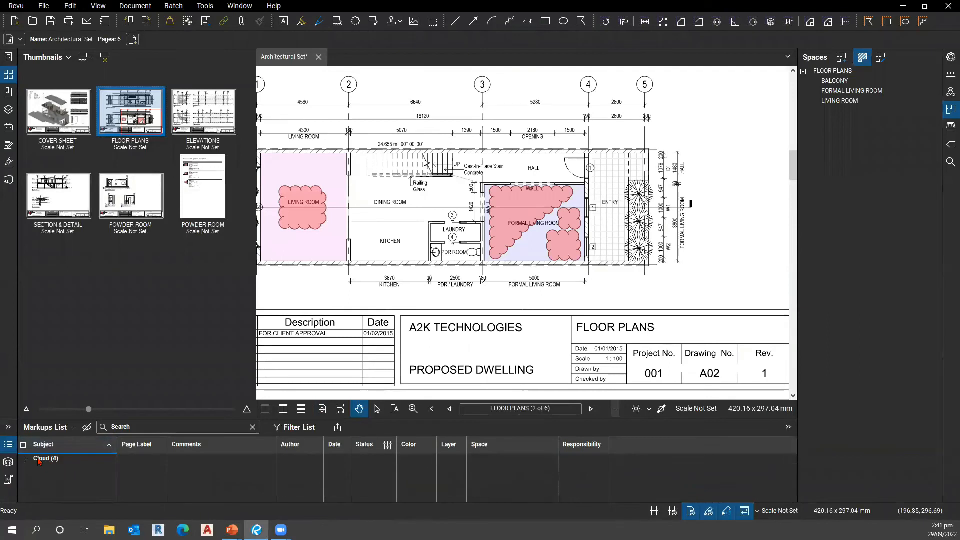
pyautogui.doubleClick(49, 460)
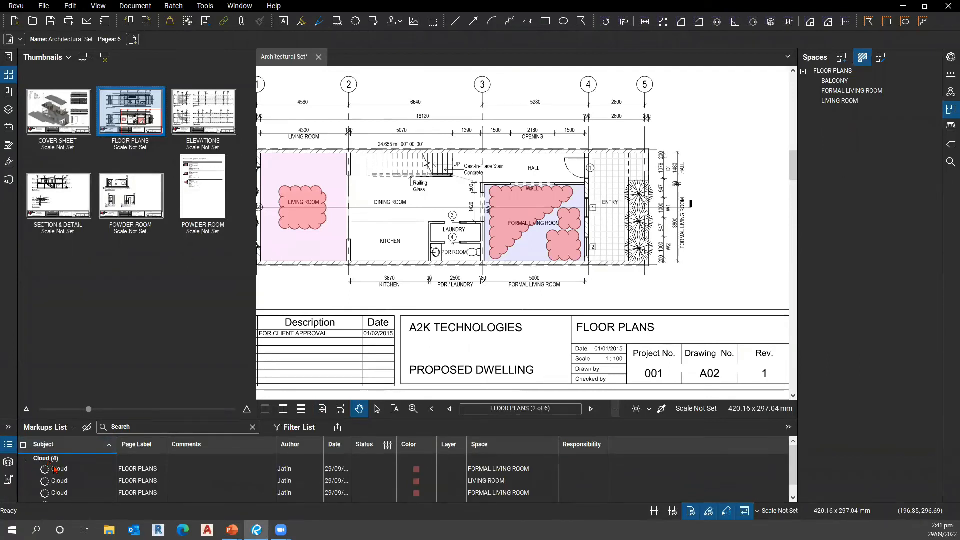
pyautogui.click(55, 469)
pyautogui.keyDown('shift'); pyautogui.click(157, 497); pyautogui.keyUp('shift')
pyautogui.press('Delete')
pyautogui.moveTo(387, 312); pyautogui.dragTo(585, 332)
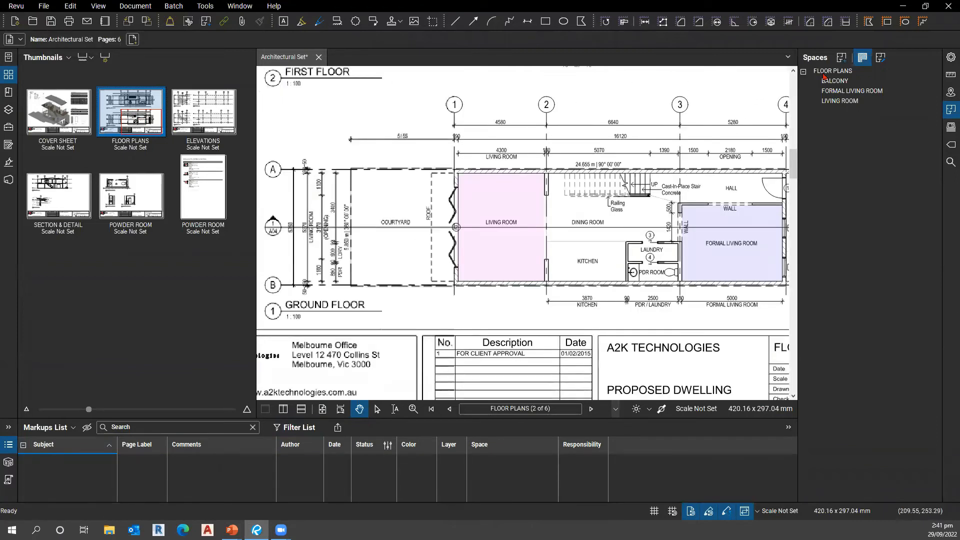
# Step: Collapse the FLOOR PLANS group in the list of spaces
pyautogui.doubleClick(844, 72)
pyautogui.doubleClick(843, 72)
pyautogui.doubleClick(834, 73)
pyautogui.moveTo(396, 276); pyautogui.dragTo(482, 269)
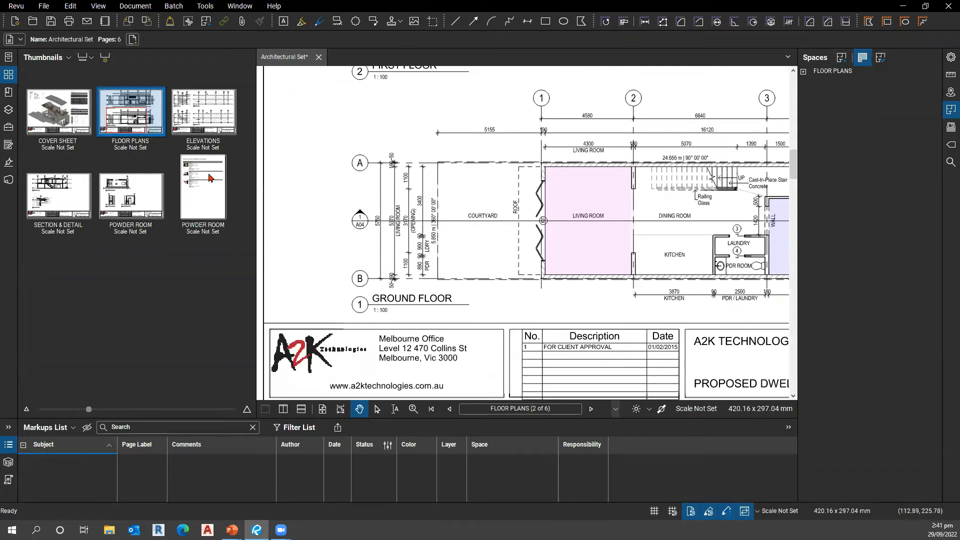
# Step: Look at the ELEVATIONS page, return to the ground floor on the FLOOR PLANS page, and hide the Spaces list
pyautogui.click(203, 117)
pyautogui.moveTo(369, 273); pyautogui.dragTo(407, 295)
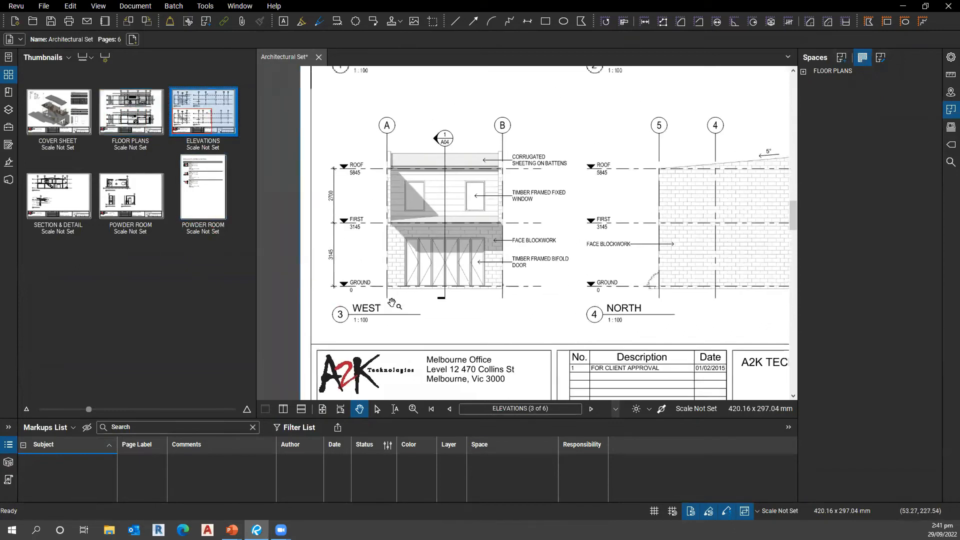
pyautogui.click(131, 112)
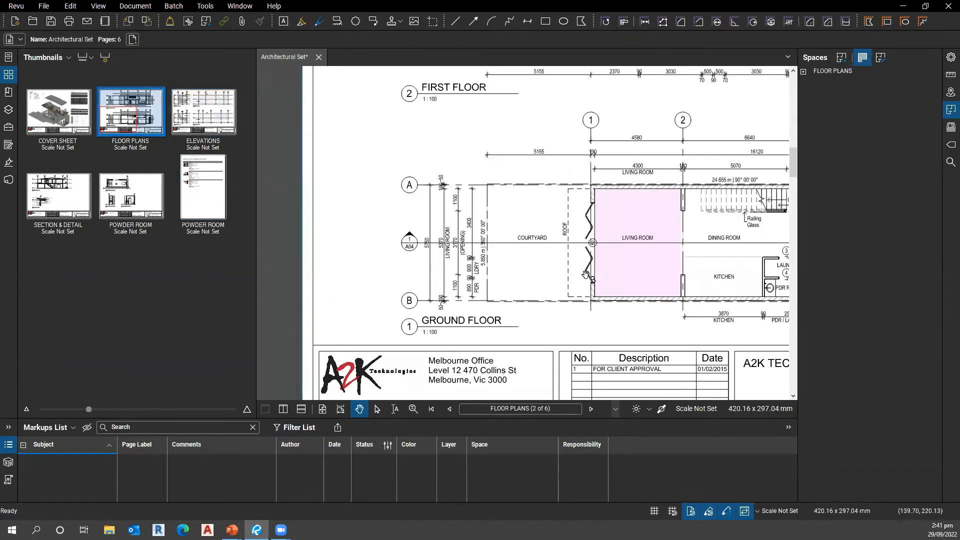
pyautogui.scroll(-5, 586, 274)
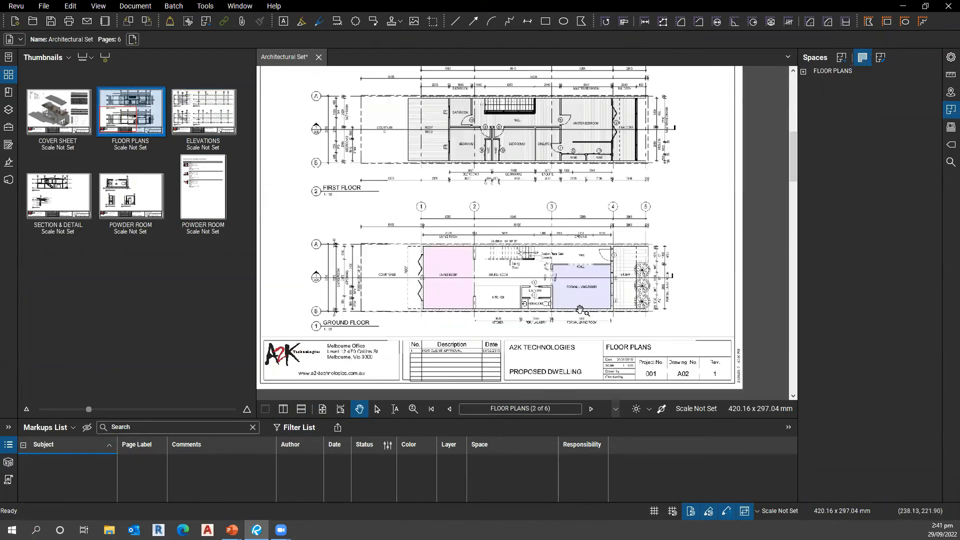
pyautogui.moveTo(575, 192); pyautogui.dragTo(528, 234)
pyautogui.moveTo(550, 383); pyautogui.dragTo(535, 328)
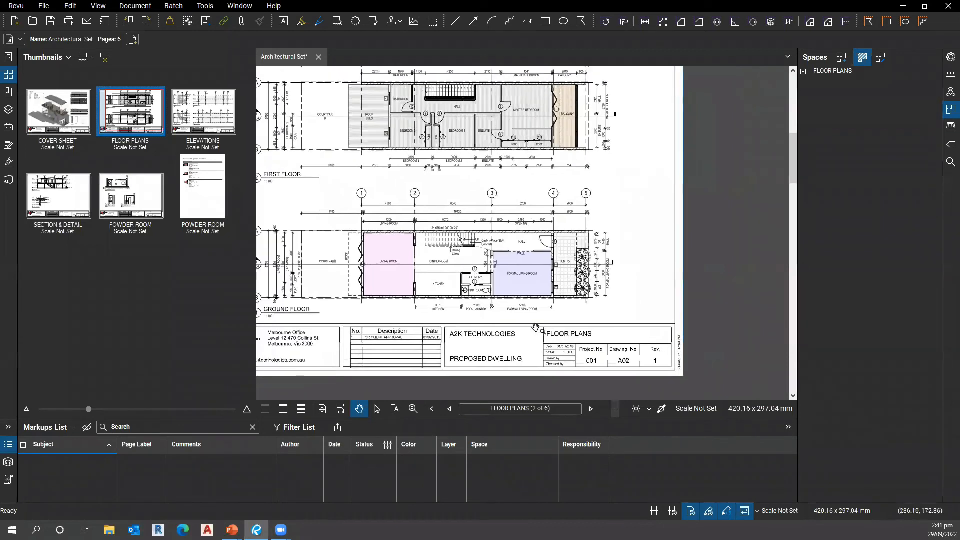
pyautogui.scroll(4, 550, 300)
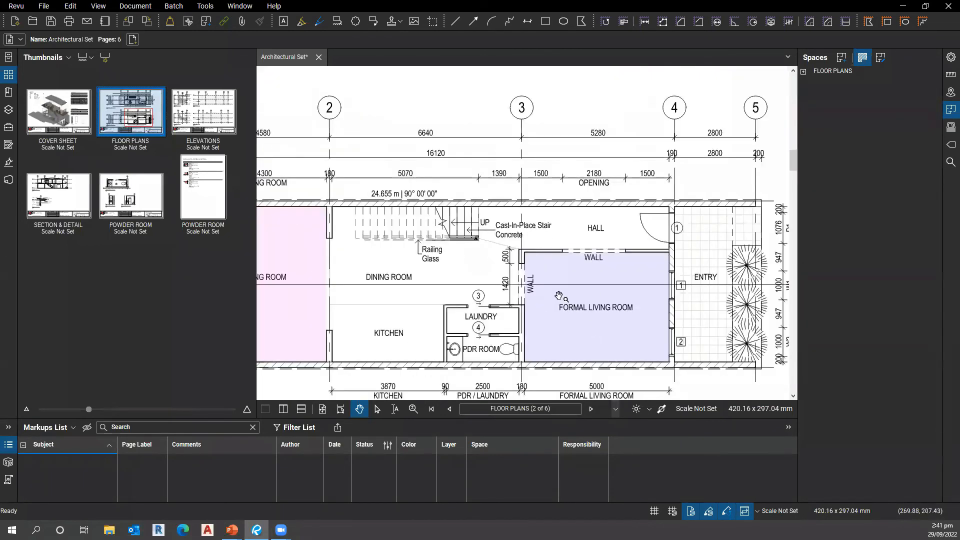
pyautogui.doubleClick(800, 189)
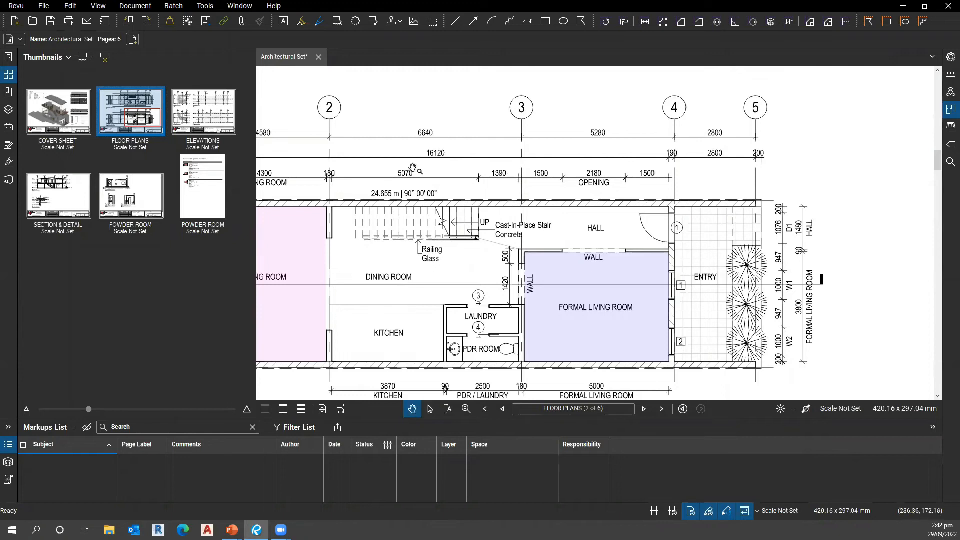
# Step: Draw a rectangular Area measurement over the inside of the LAUNDRY room on the ground floor plan
pyautogui.click(204, 6)
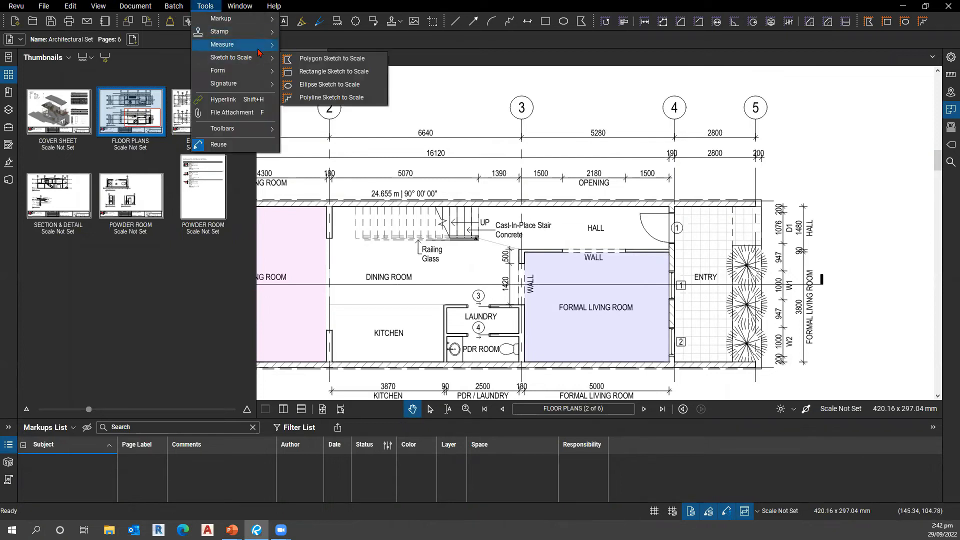
pyautogui.moveTo(259, 46)
pyautogui.click(306, 87)
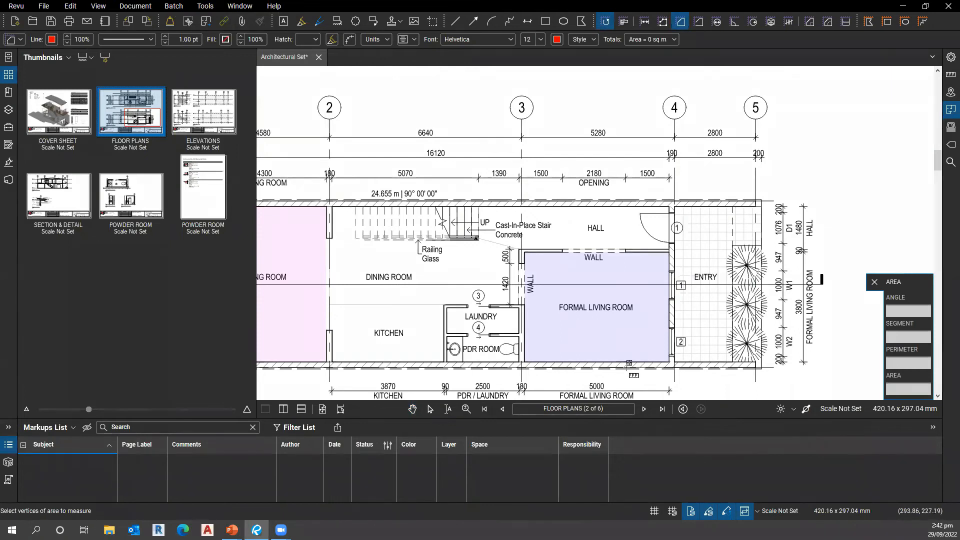
pyautogui.scroll(3, 480, 330)
pyautogui.scroll(3, 466, 346)
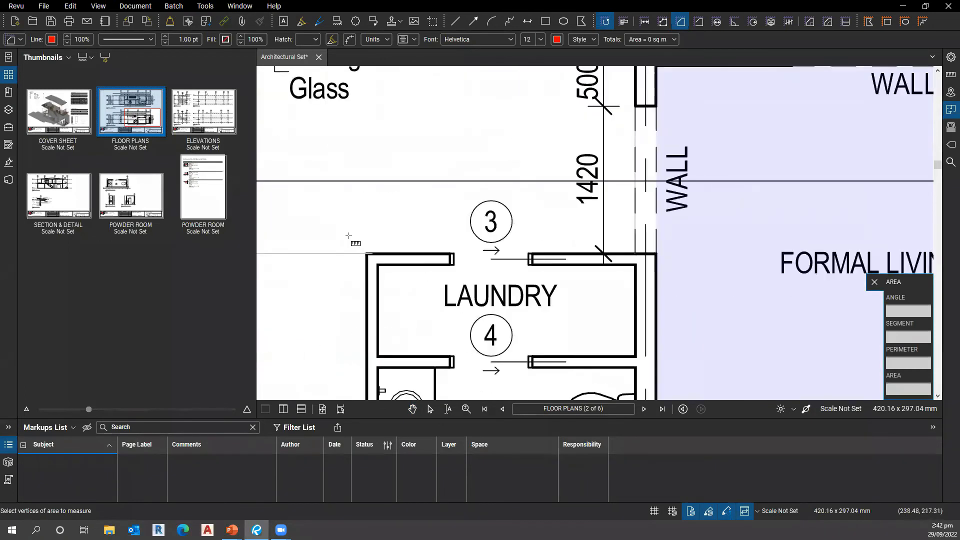
pyautogui.moveTo(339, 193); pyautogui.dragTo(537, 266)
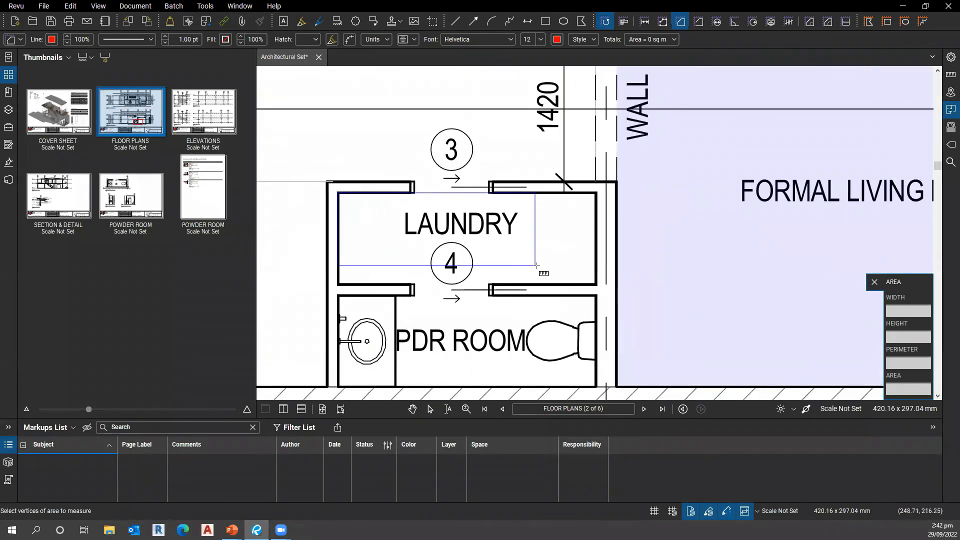
pyautogui.click(594, 283)
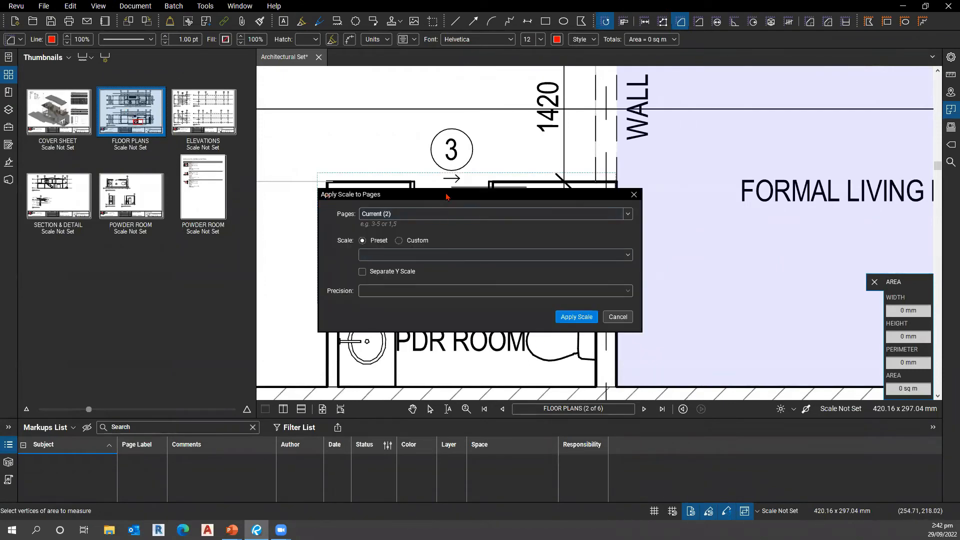
# Step: Choose the preset scale 1:100 with a precision of 1 for the unscaled page
pyautogui.moveTo(449, 194); pyautogui.dragTo(484, 172)
pyautogui.press('ctrl')
pyautogui.press('ctrl')
pyautogui.press('ctrl')
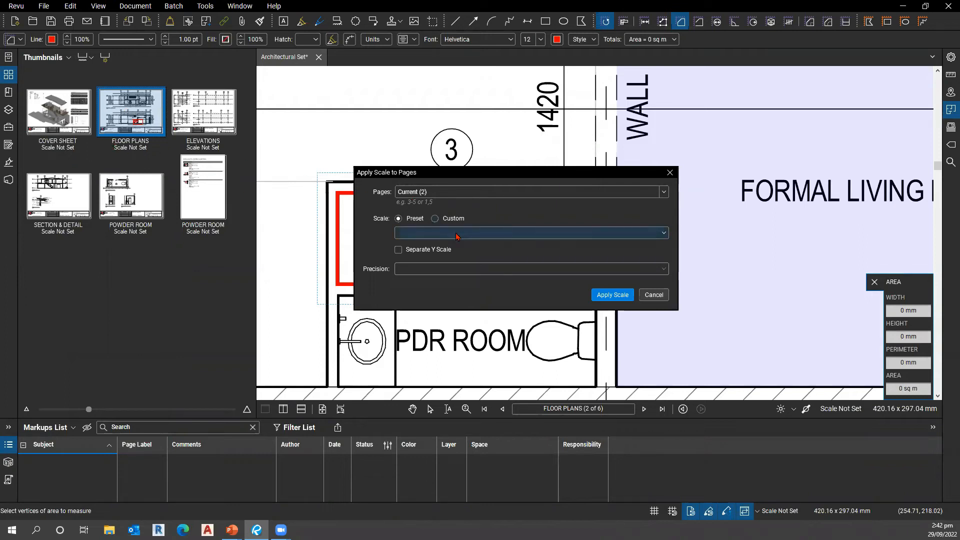
pyautogui.click(403, 219)
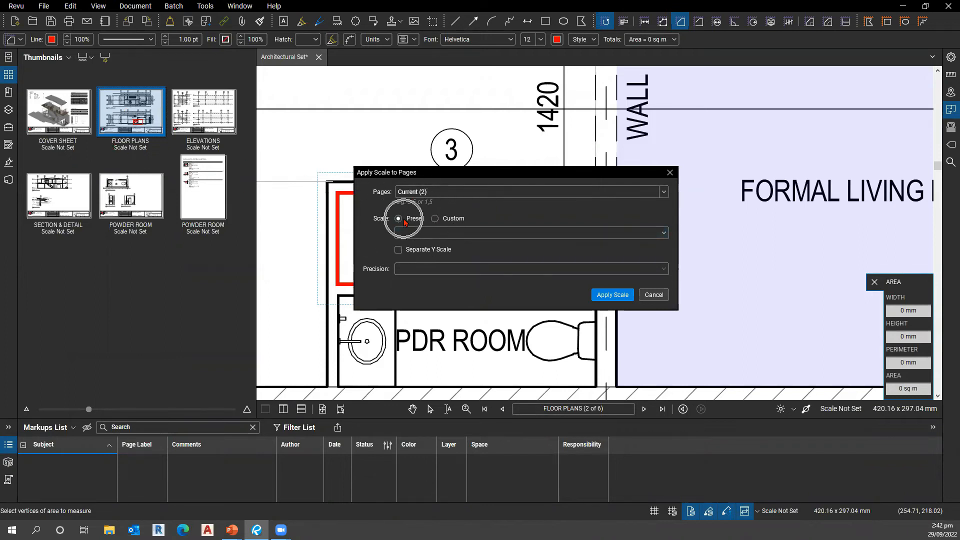
pyautogui.click(426, 233)
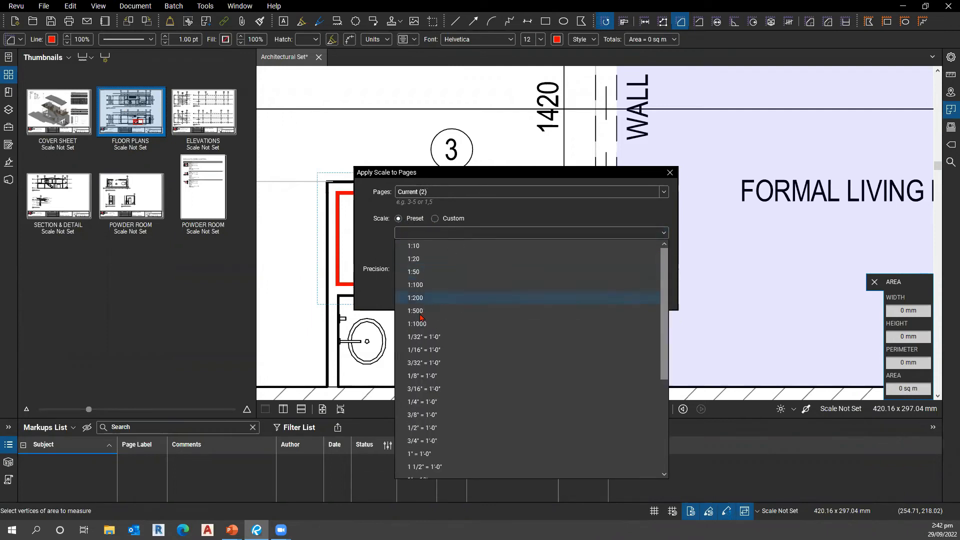
pyautogui.click(429, 285)
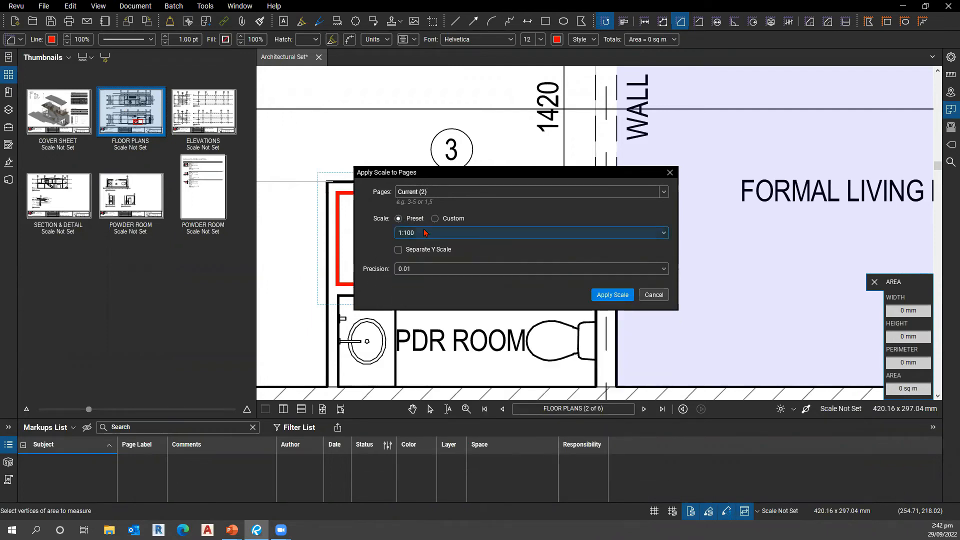
pyautogui.click(419, 271)
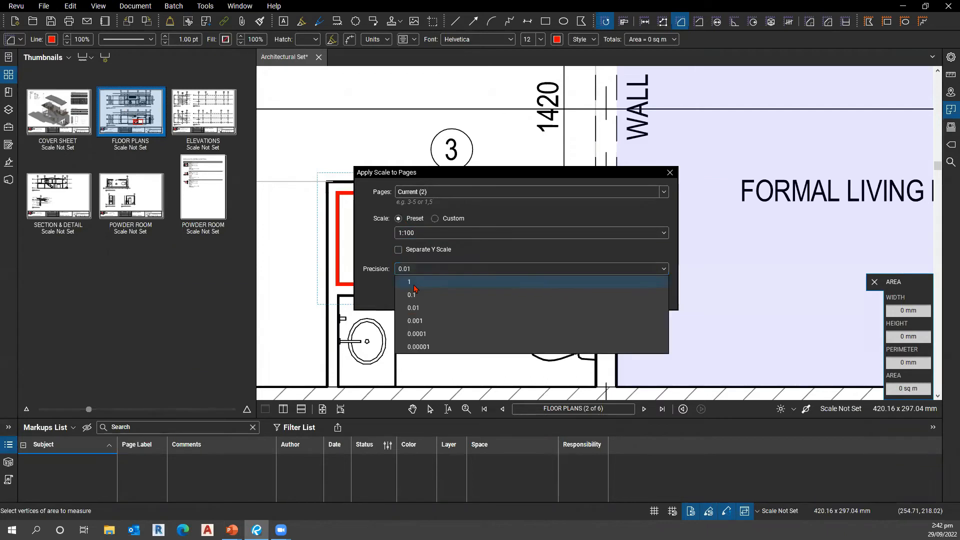
pyautogui.click(414, 283)
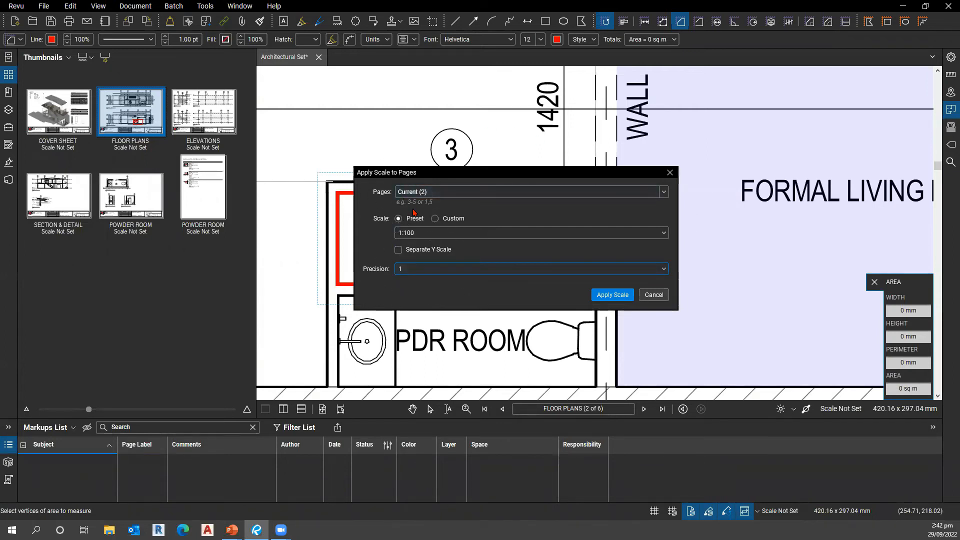
# Step: Keep the page range at Current (2), apply the scale, and check the recalculated LAUNDRY area measurement
pyautogui.click(459, 192)
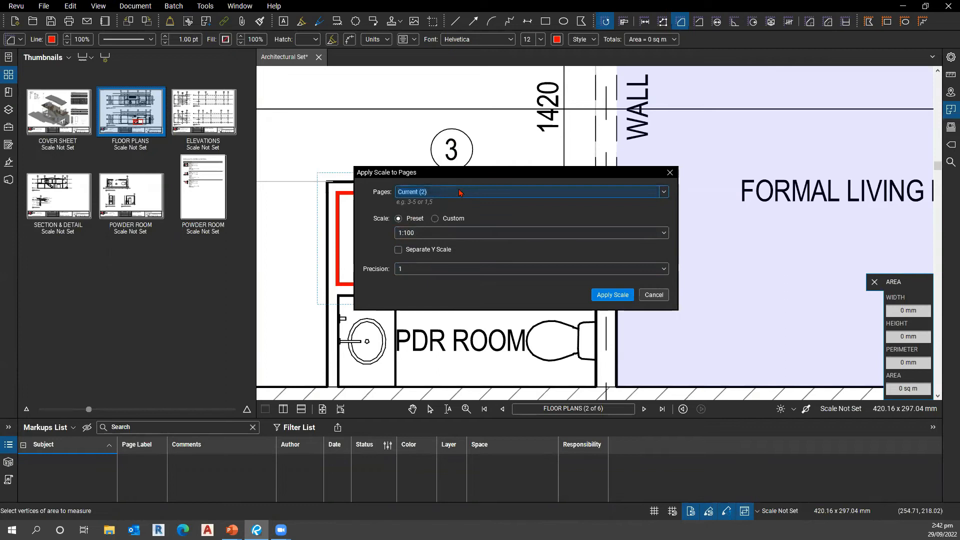
pyautogui.click(664, 193)
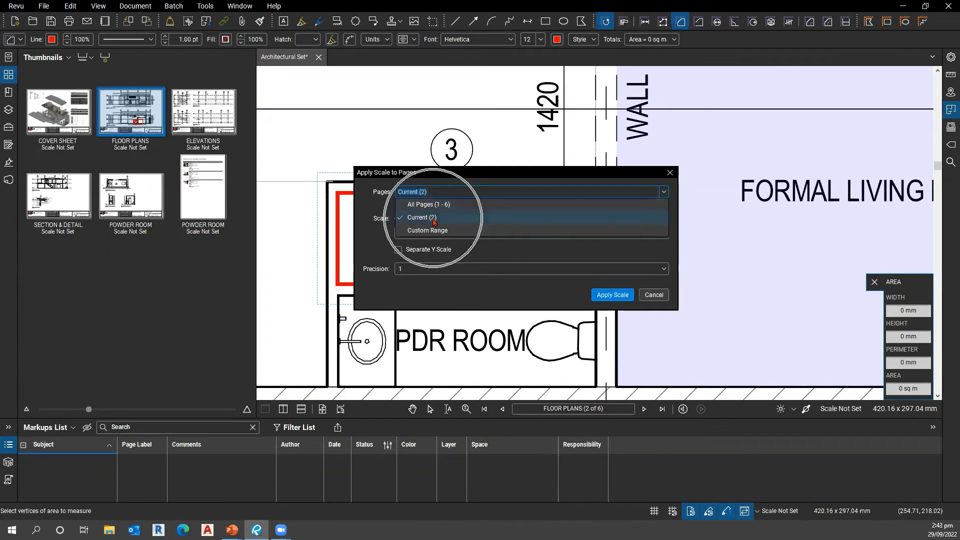
pyautogui.click(437, 238)
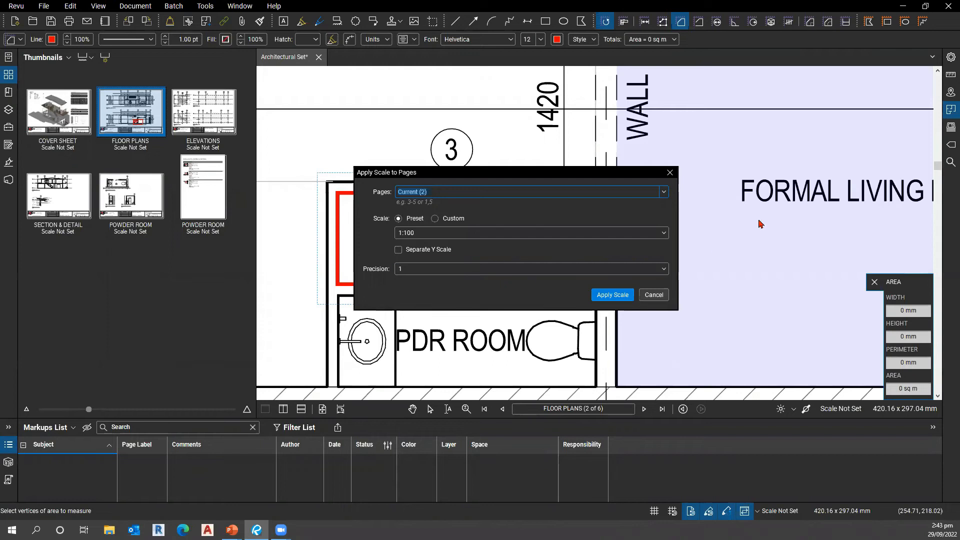
pyautogui.press('ctrl')
pyautogui.click(596, 296)
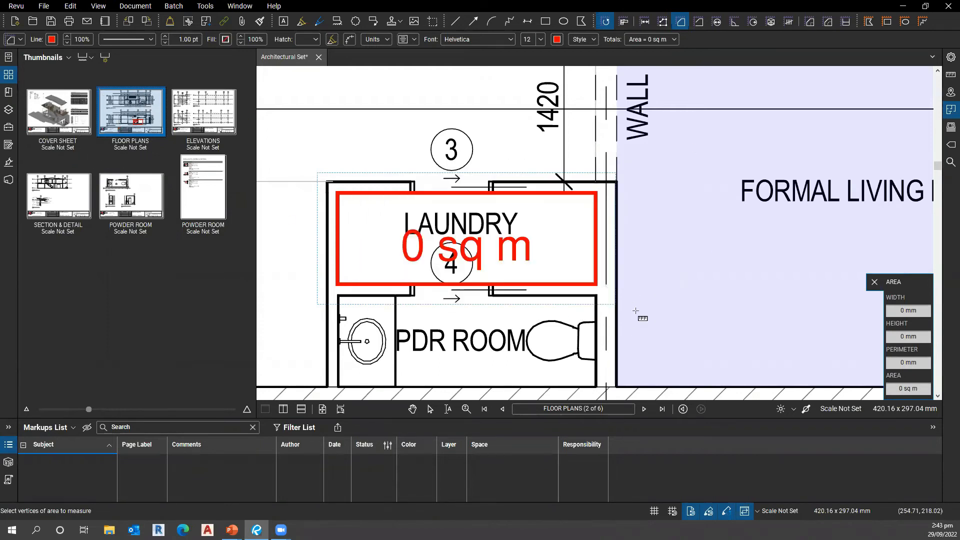
pyautogui.press('ctrl')
pyautogui.press('ctrl')
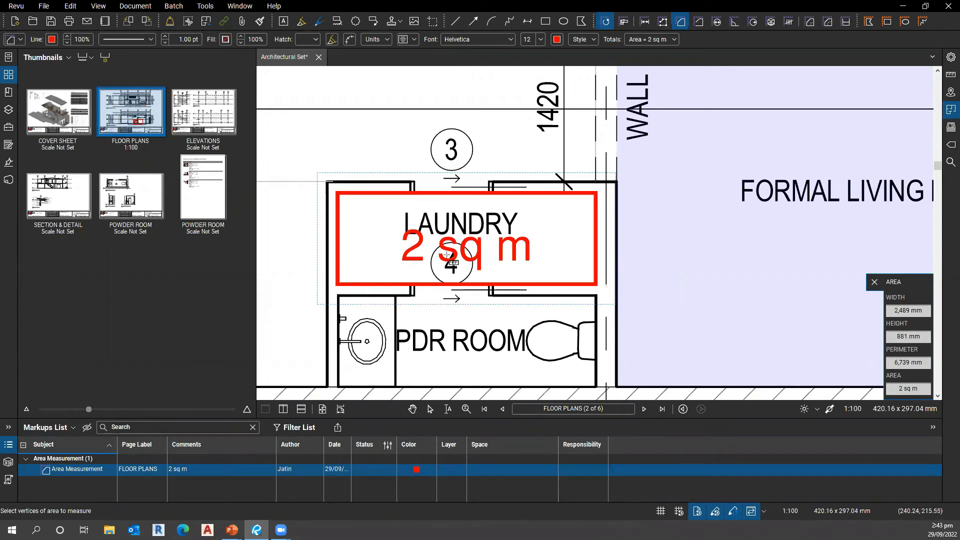
pyautogui.press('ctrl')
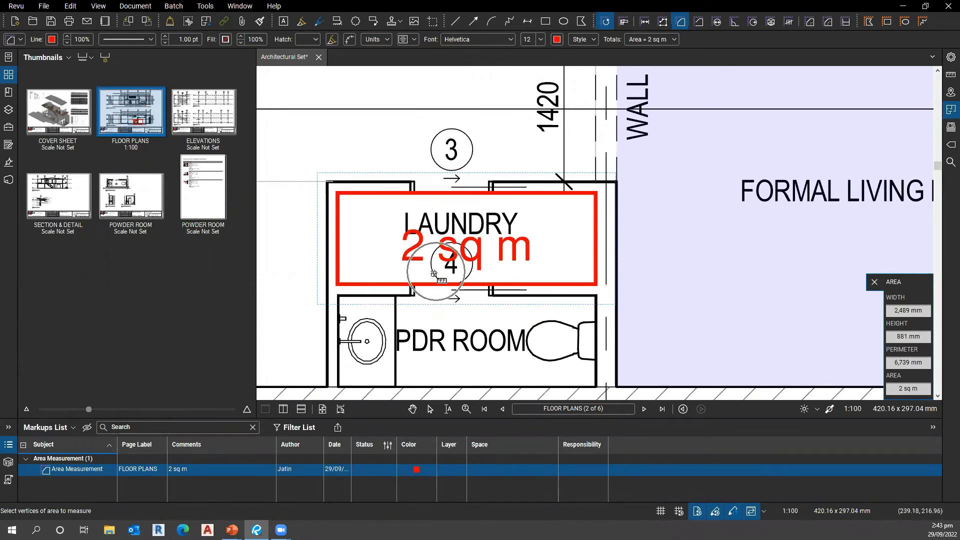
# Step: Delete the area measurement from the LAUNDRY room
pyautogui.moveTo(508, 327); pyautogui.dragTo(547, 310)
pyautogui.scroll(-3, 546, 310)
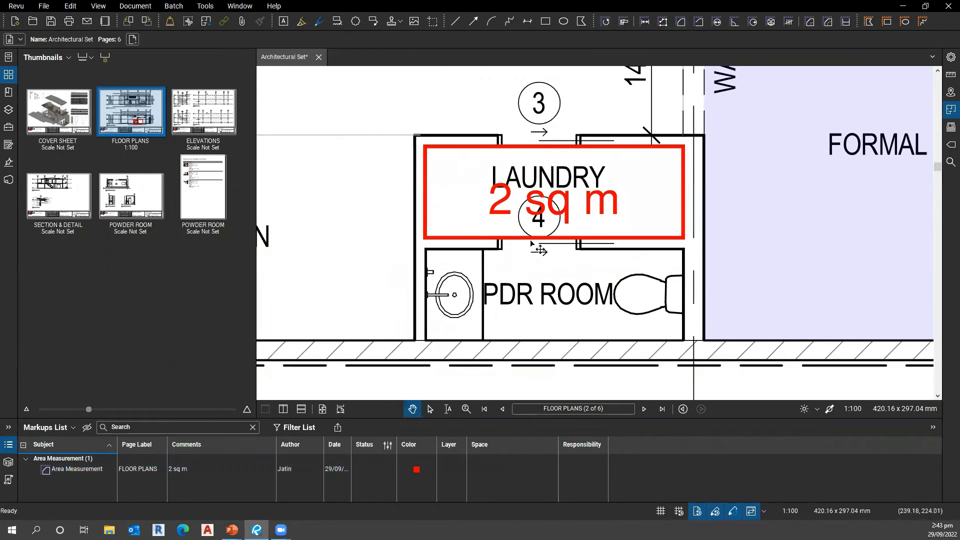
pyautogui.click(585, 262)
pyautogui.press('Delete')
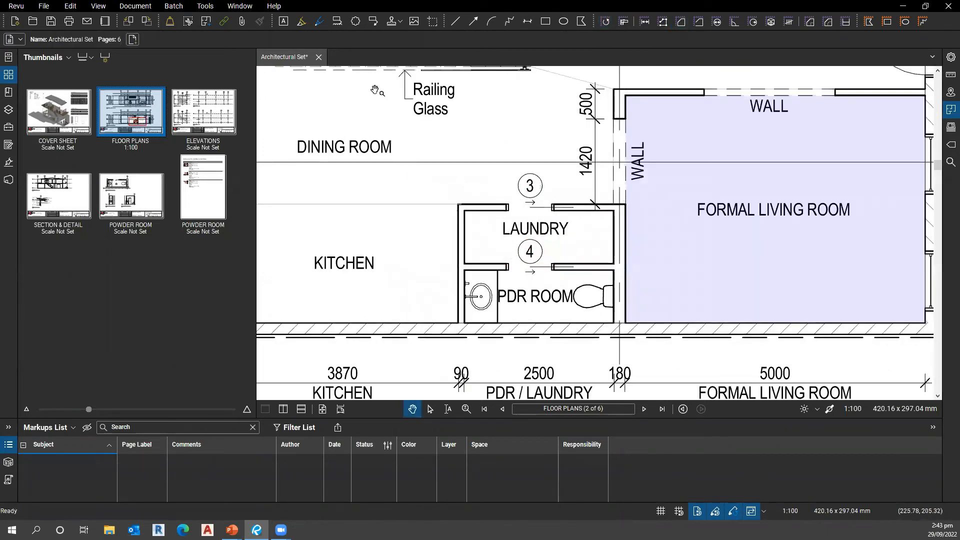
# Step: Draw a rectangular Area measurement over the inside of the LAUNDRY room on the scaled ground floor plan
pyautogui.click(214, 9)
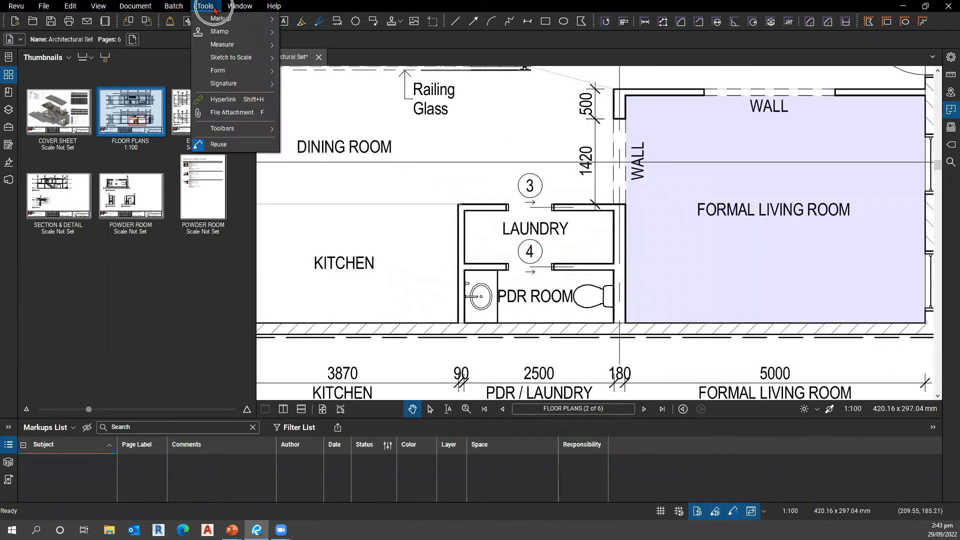
pyautogui.moveTo(227, 49)
pyautogui.press('ctrl')
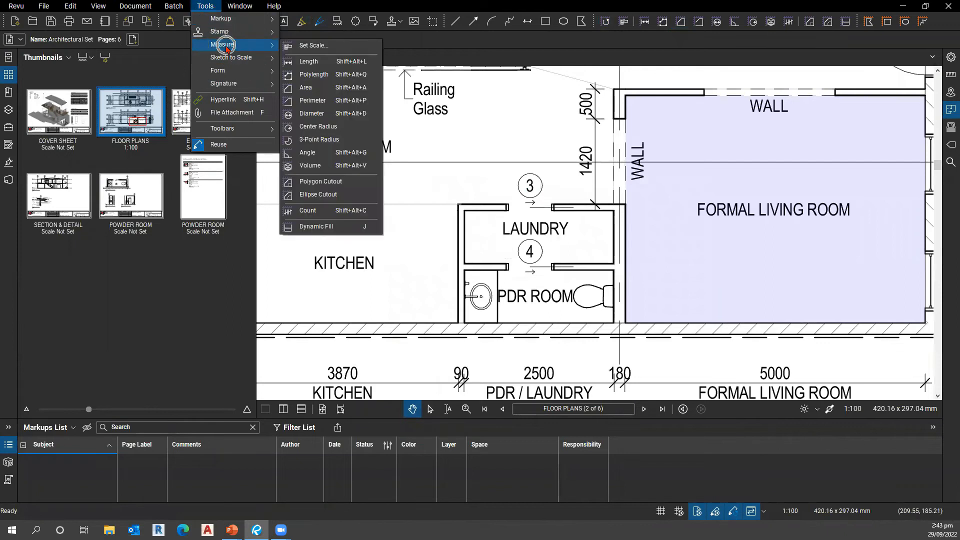
pyautogui.press('ctrl')
pyautogui.press('ctrl')
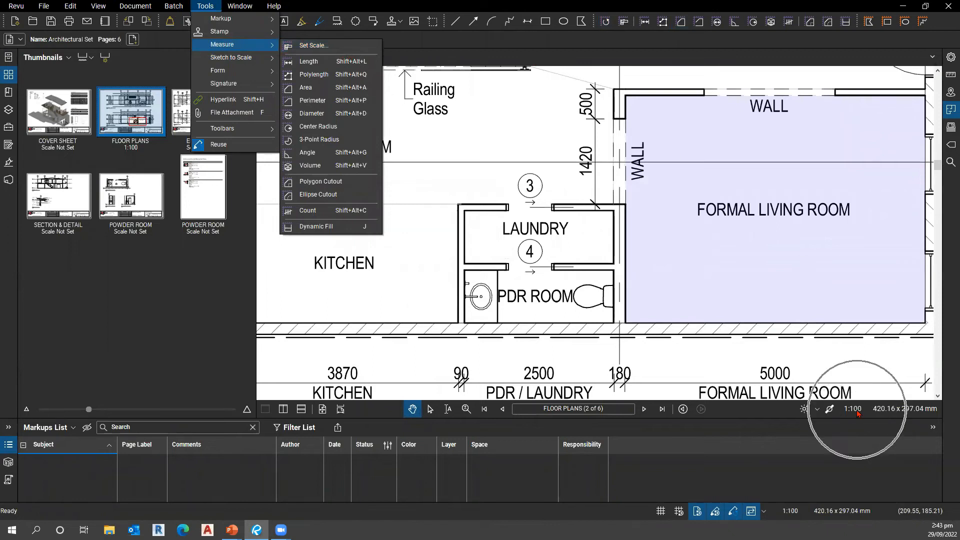
pyautogui.press('ctrl')
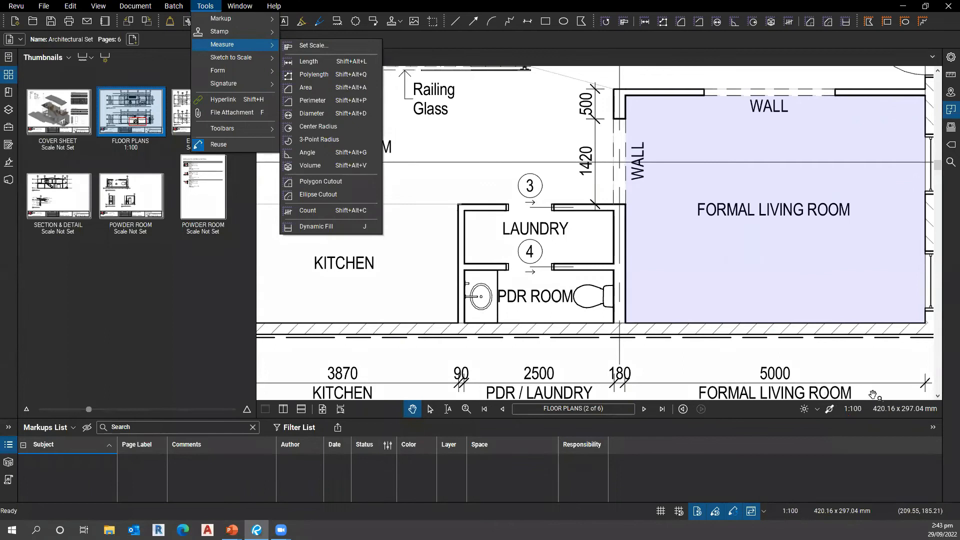
pyautogui.press('ctrl')
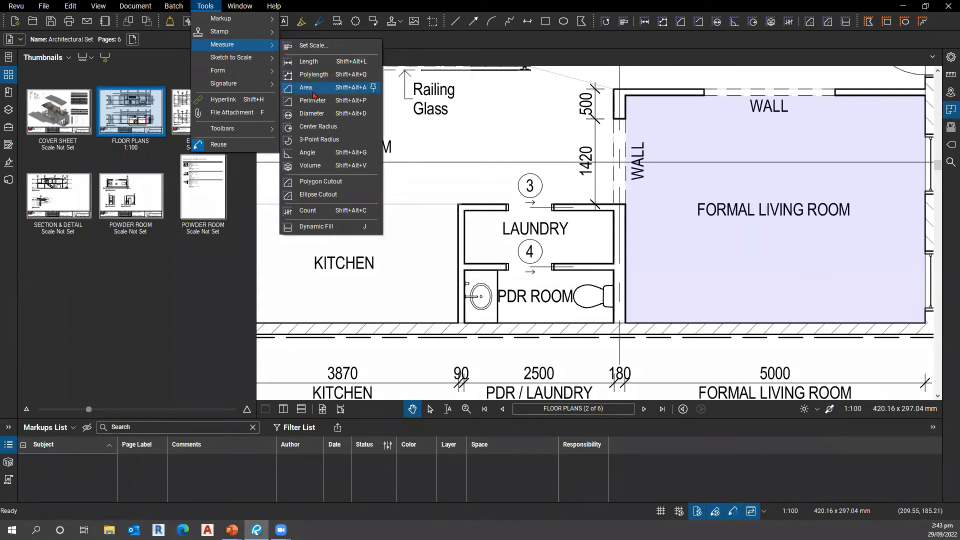
pyautogui.click(307, 88)
pyautogui.moveTo(464, 210); pyautogui.dragTo(615, 264)
# Step: Draw rectangular Area measurements over the FORMAL LIVING ROOM and the LIVING ROOM on the ground floor plan
pyautogui.moveTo(369, 290); pyautogui.dragTo(597, 278)
pyautogui.scroll(-1, 371, 126)
pyautogui.moveTo(515, 182); pyautogui.dragTo(753, 366)
pyautogui.moveTo(346, 294); pyautogui.dragTo(768, 233)
pyautogui.scroll(-5, 467, 213)
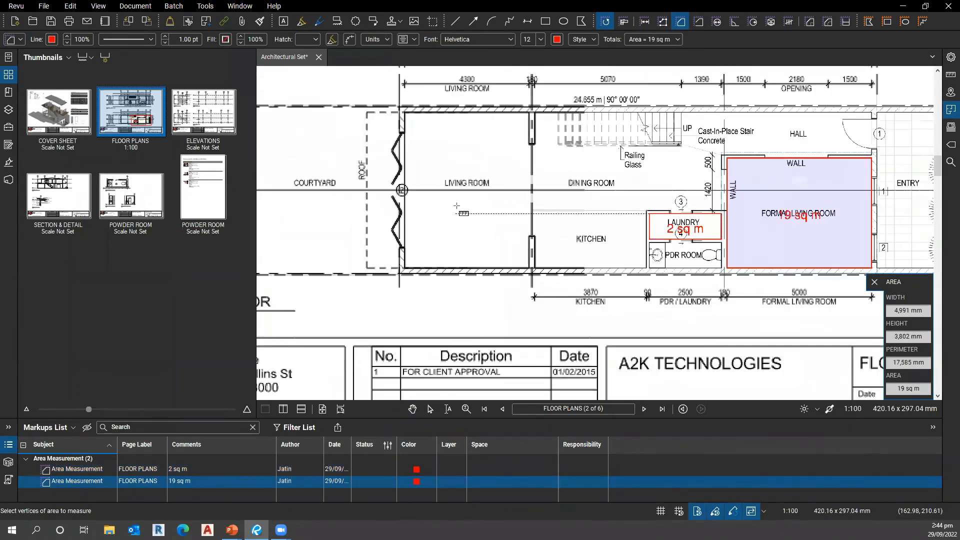
pyautogui.scroll(3, 422, 159)
pyautogui.moveTo(420, 156); pyautogui.dragTo(545, 311)
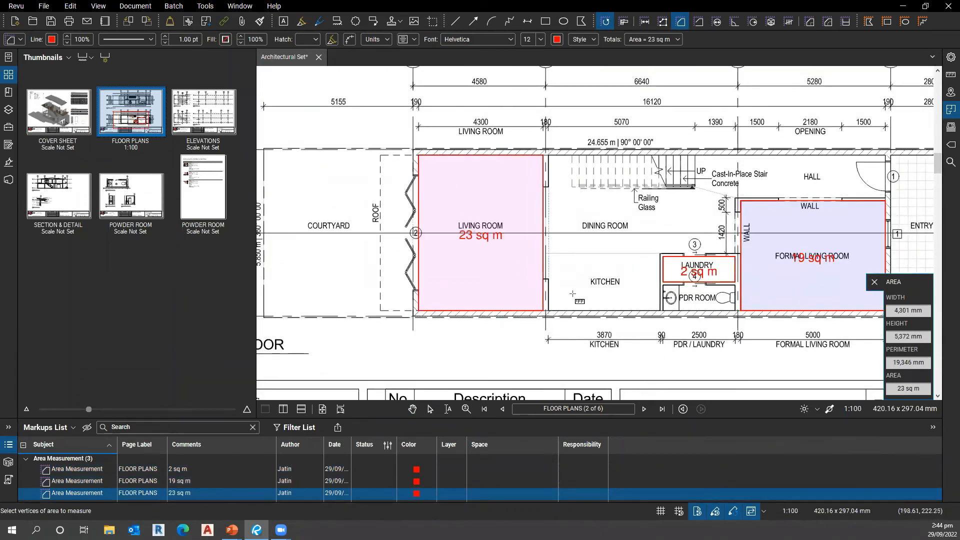
pyautogui.press('Escape')
# Step: Give the LIVING ROOM area measurement a dark green fill with a fill opacity of 20
pyautogui.moveTo(655, 347); pyautogui.dragTo(527, 380)
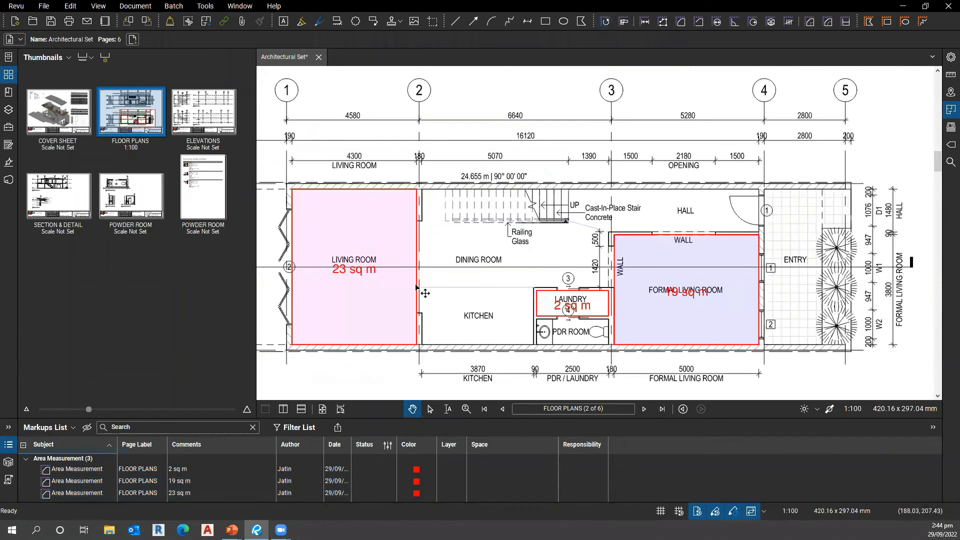
pyautogui.click(415, 293)
pyautogui.doubleClick(940, 250)
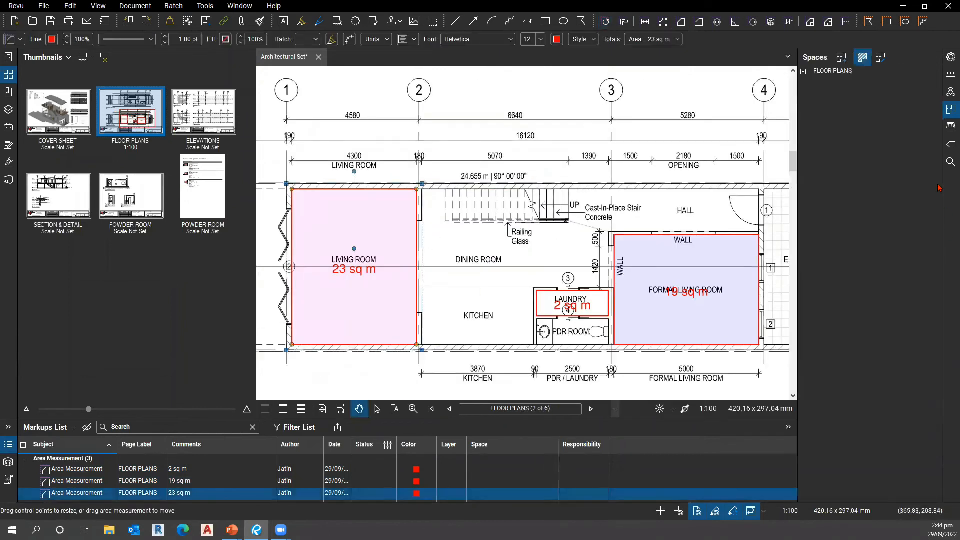
pyautogui.click(950, 58)
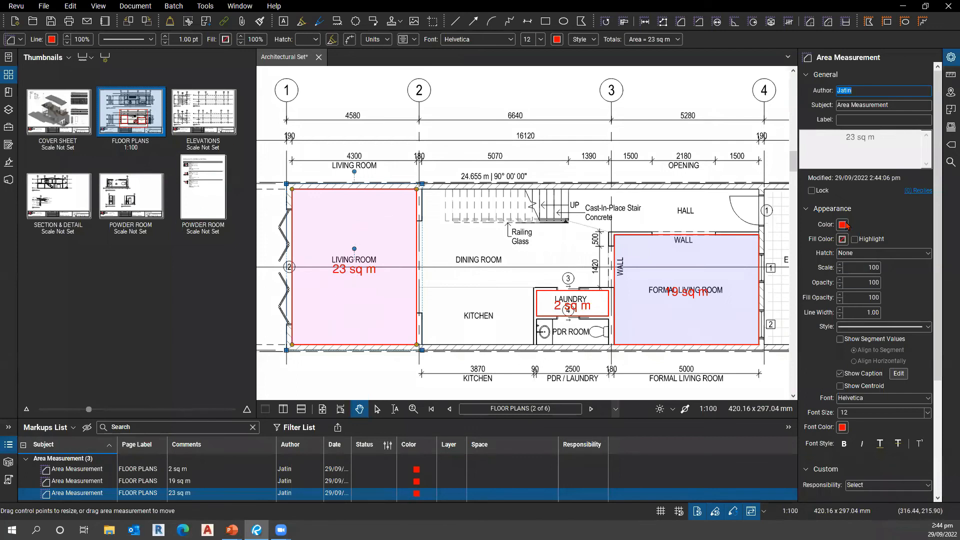
pyautogui.click(842, 240)
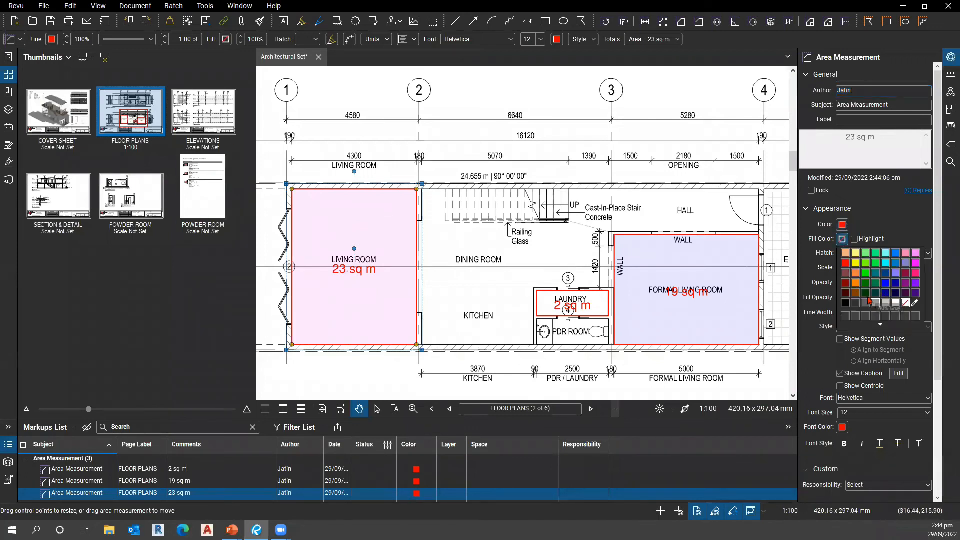
pyautogui.click(866, 284)
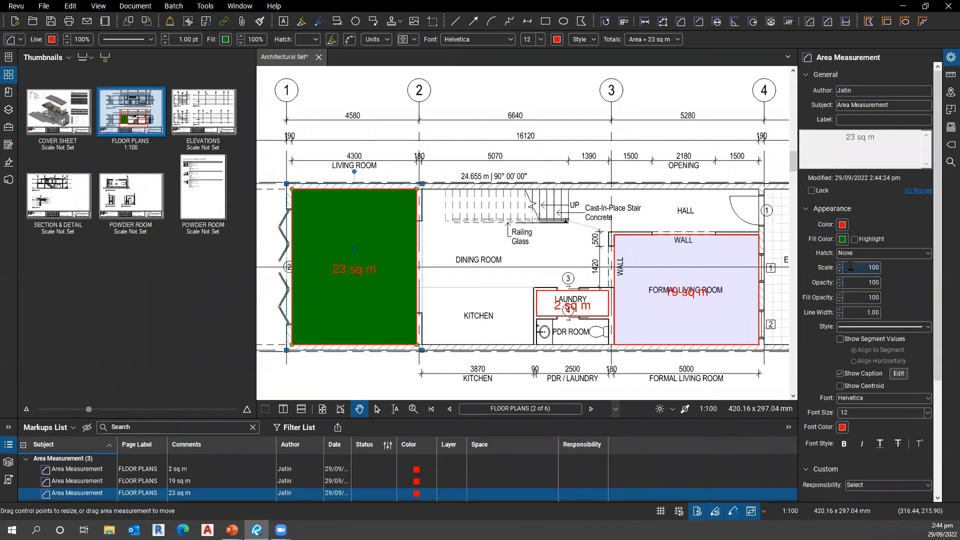
pyautogui.click(840, 306)
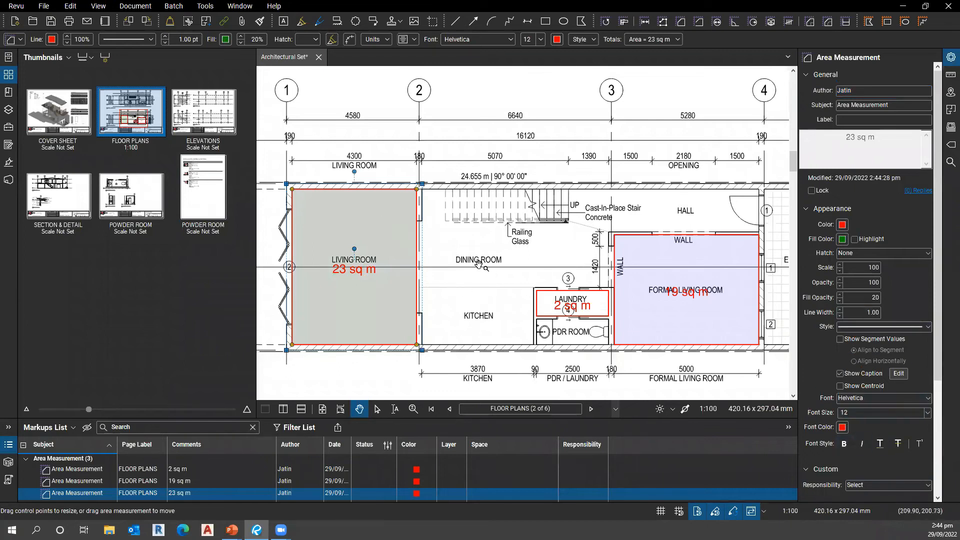
pyautogui.click(466, 240)
# Step: Draw a rectangular Area measurement over the inside of the PDR ROOM, including the basin and toilet
pyautogui.moveTo(406, 285)
pyautogui.mouseDown()
pyautogui.moveTo(233, 313)
pyautogui.moveTo(289, 250)
pyautogui.moveTo(463, 267)
pyautogui.mouseUp()
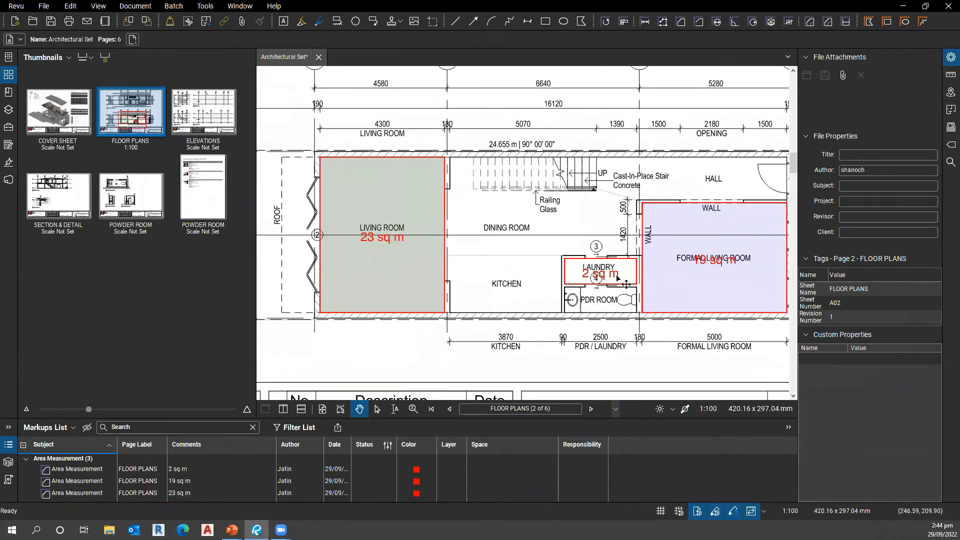
pyautogui.scroll(4, 599, 310)
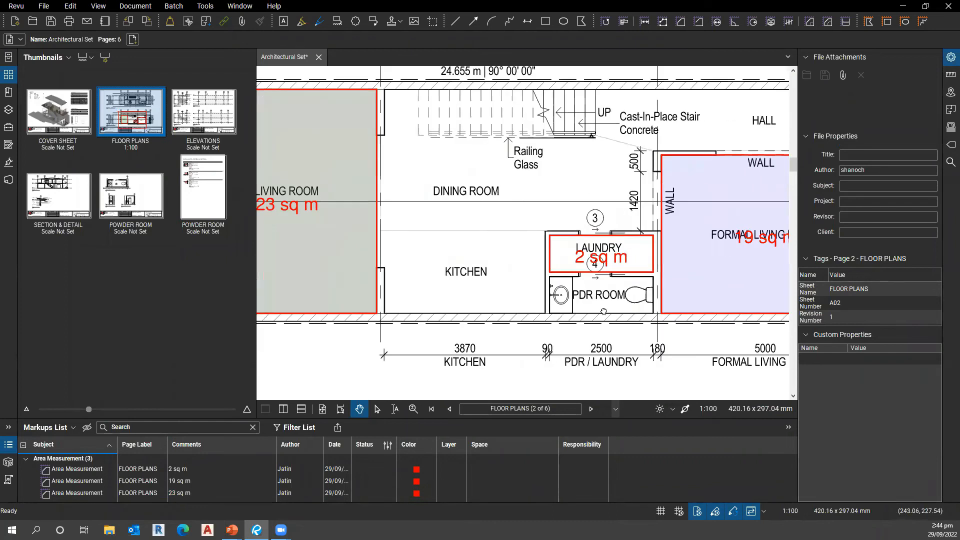
pyautogui.click(214, 10)
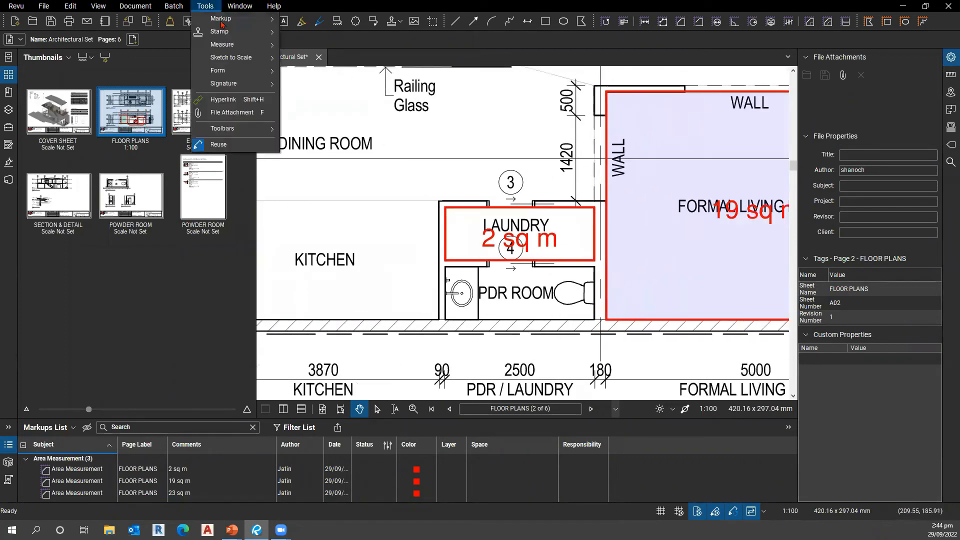
pyautogui.moveTo(235, 44)
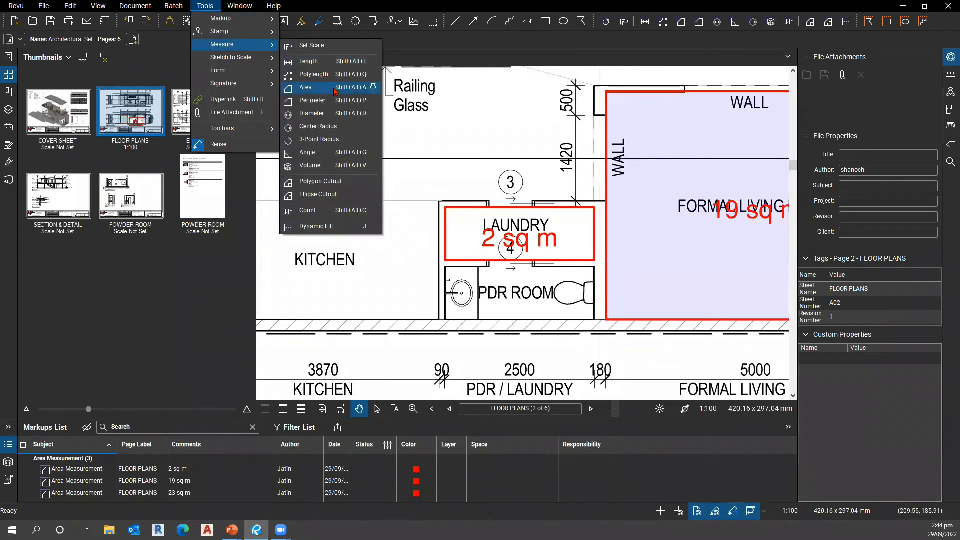
pyautogui.click(334, 88)
pyautogui.click(445, 267)
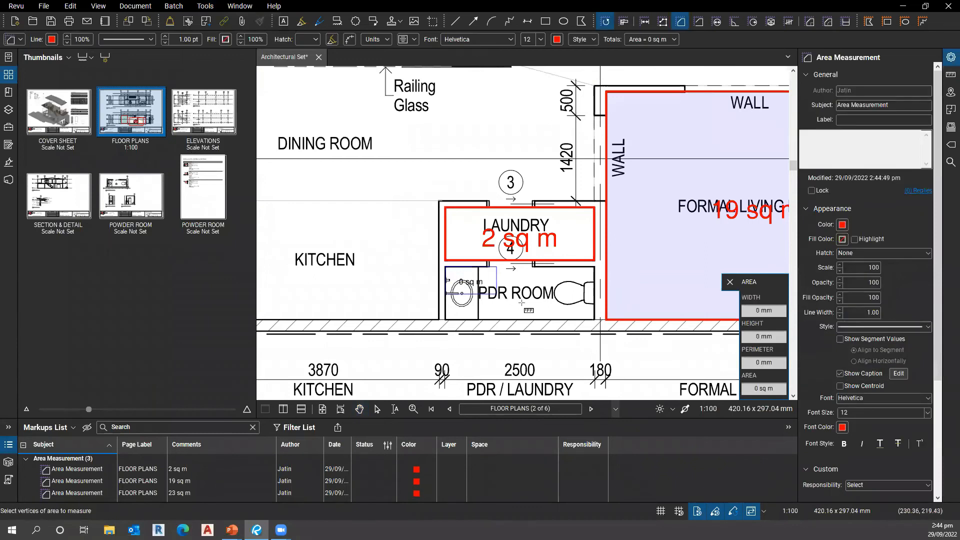
pyautogui.click(594, 320)
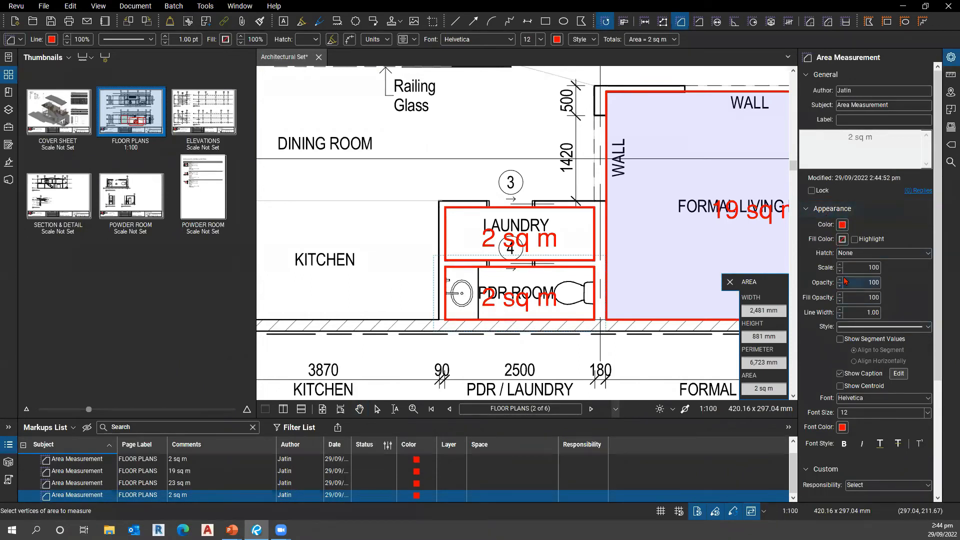
pyautogui.press('Escape')
# Step: Add the green LIVING ROOM area measurement to the Architect Review set in the Tool Chest
pyautogui.moveTo(374, 252); pyautogui.dragTo(754, 214)
pyautogui.scroll(-3, 605, 219)
pyautogui.moveTo(611, 185); pyautogui.dragTo(580, 328)
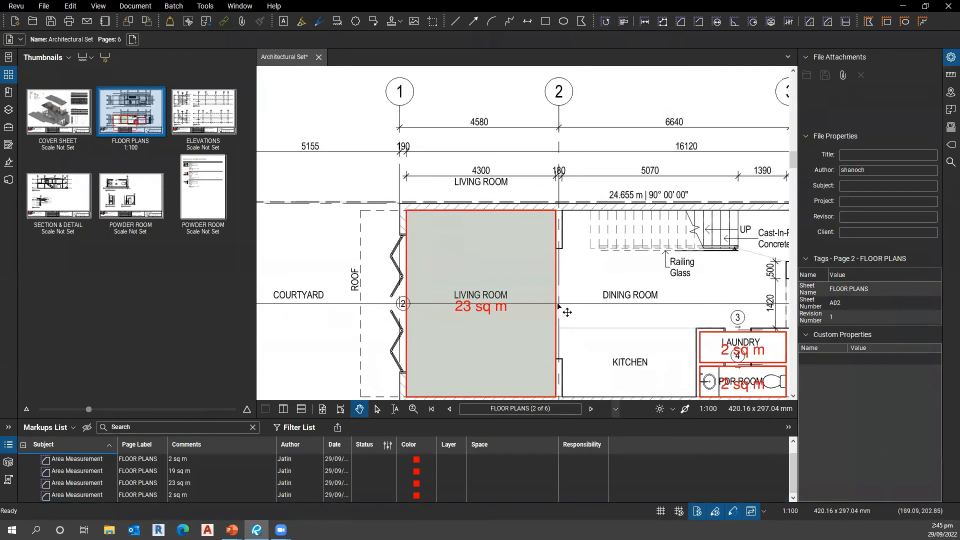
pyautogui.click(538, 299)
pyautogui.press('ctrl')
pyautogui.press('ctrl')
pyautogui.press('ctrl')
pyautogui.press('ctrl')
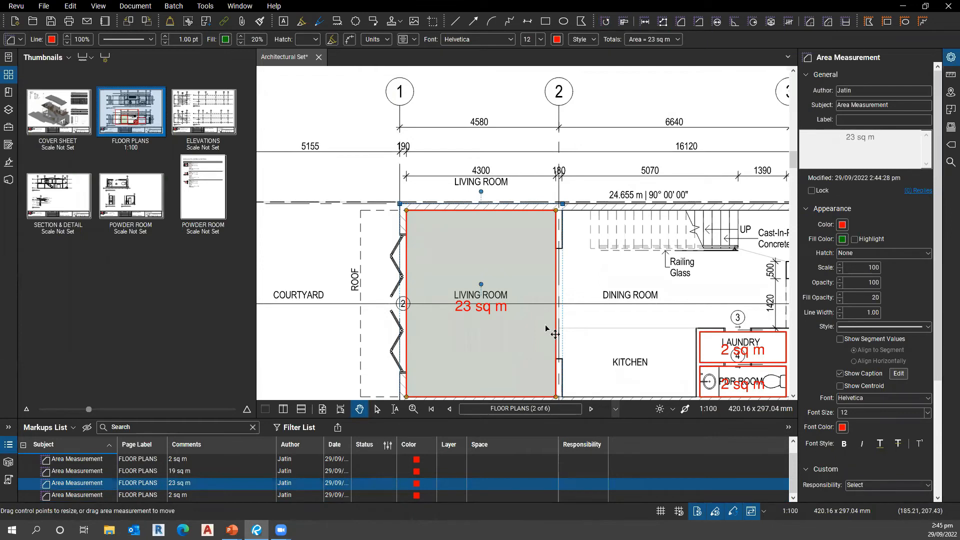
pyautogui.rightClick(546, 328)
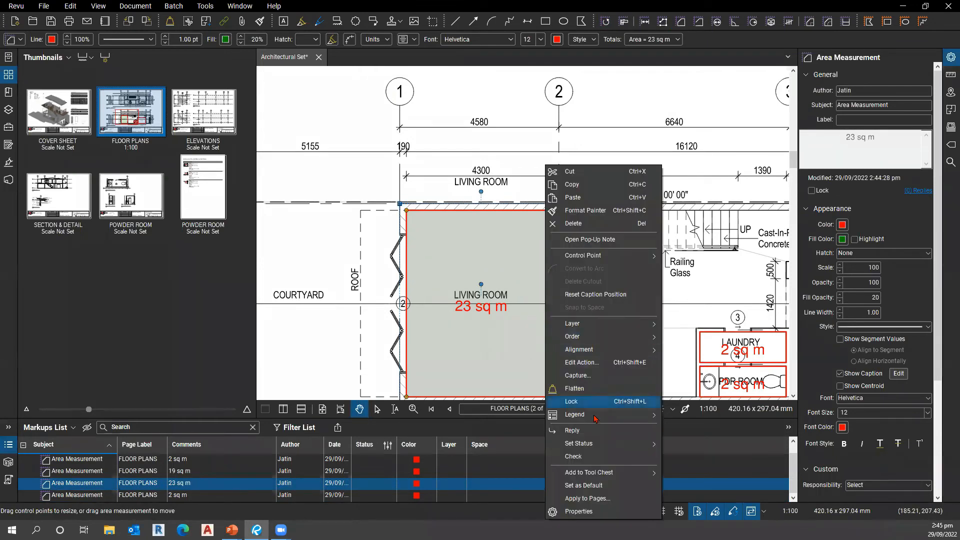
pyautogui.moveTo(630, 481)
pyautogui.press('ctrl')
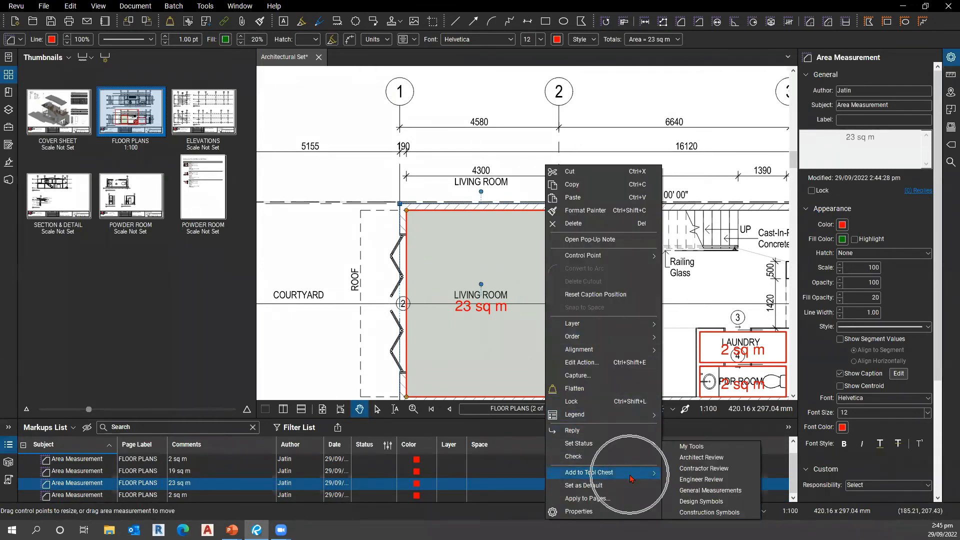
pyautogui.press('ctrl')
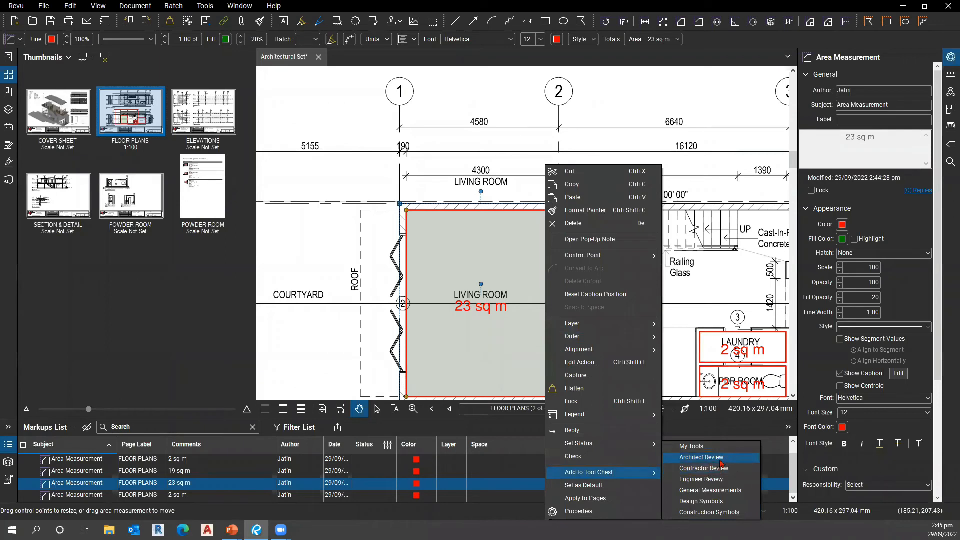
pyautogui.click(723, 461)
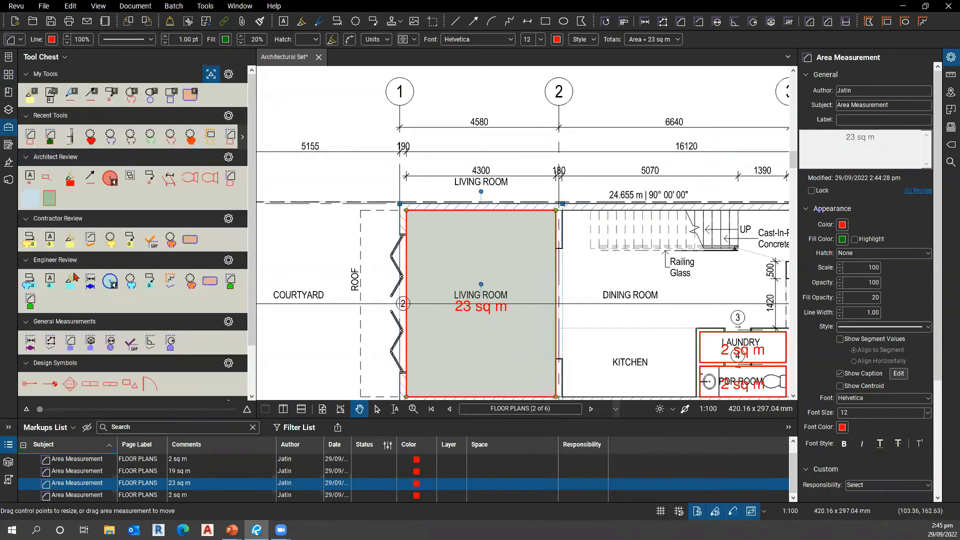
# Step: Switch the saved green area tool in the Architect Review set to properties mode so it starts a new measurement with that formatting
pyautogui.press('ctrl')
pyautogui.click(50, 203)
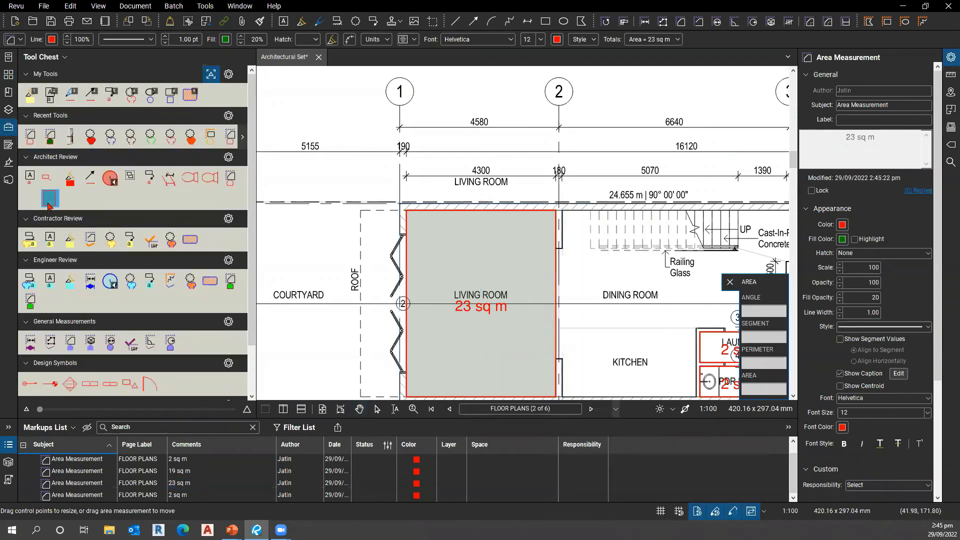
pyautogui.press('ctrl')
pyautogui.press('ctrl')
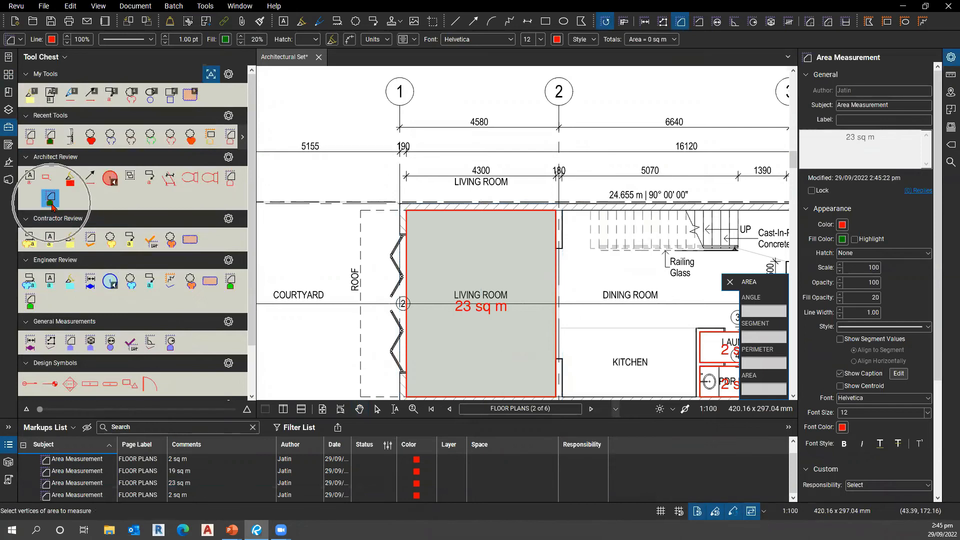
pyautogui.press('ctrl')
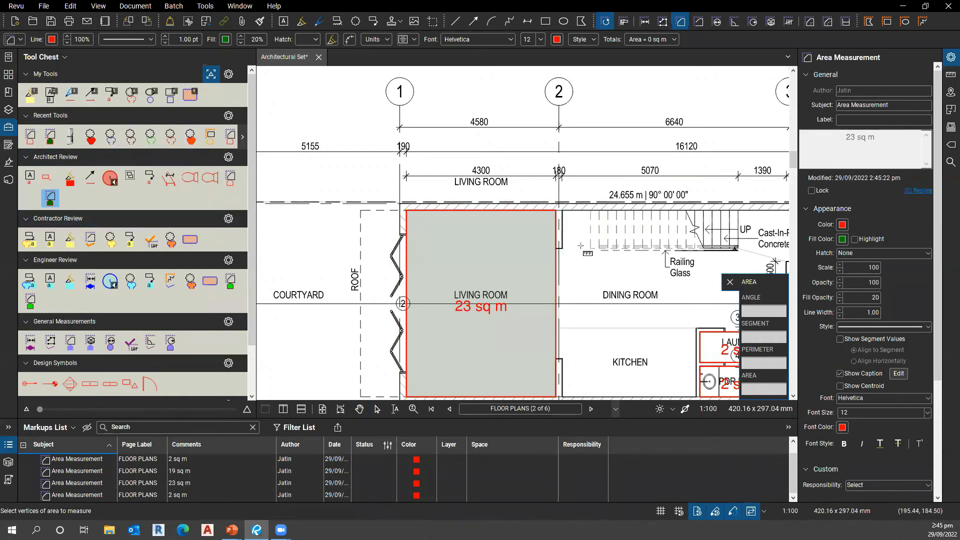
pyautogui.click(205, 6)
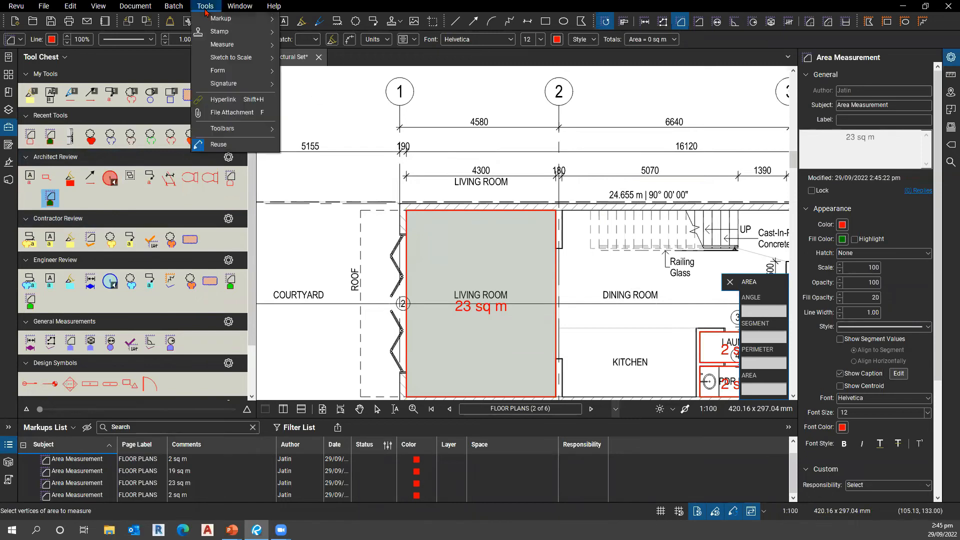
pyautogui.moveTo(231, 45)
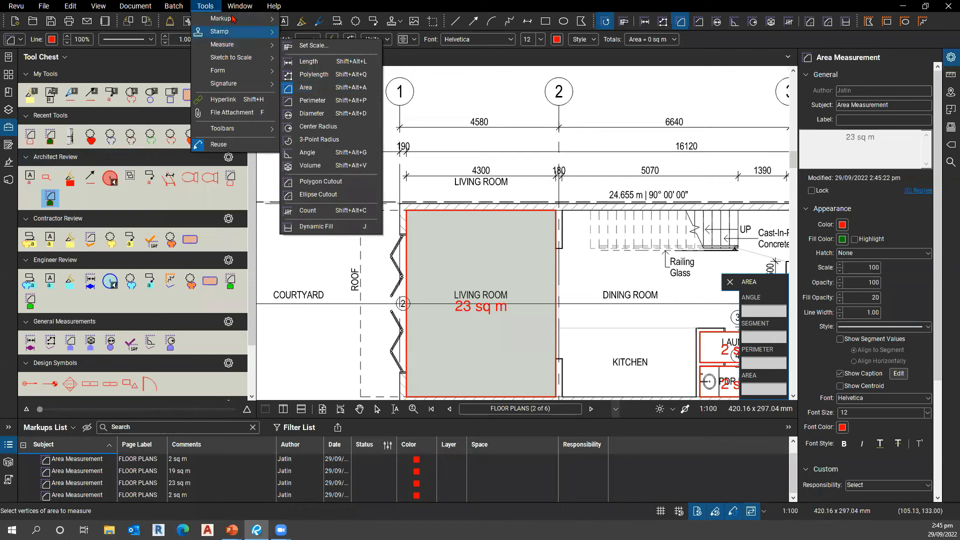
pyautogui.moveTo(235, 18)
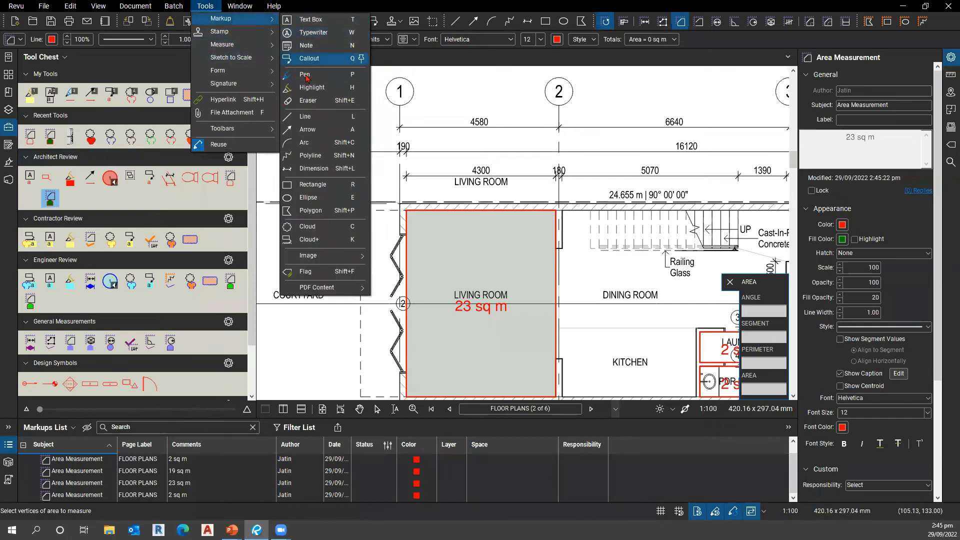
pyautogui.click(418, 4)
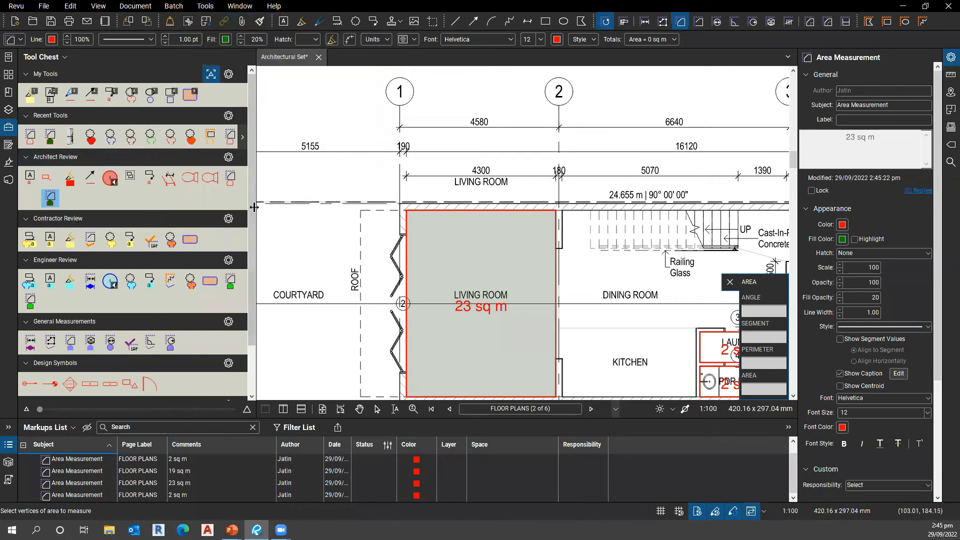
pyautogui.press('Escape')
# Step: Draw a rectangular area measurement over the inside of the first-floor ENSUITE with the saved green Architect Review tool
pyautogui.scroll(-5, 340, 327)
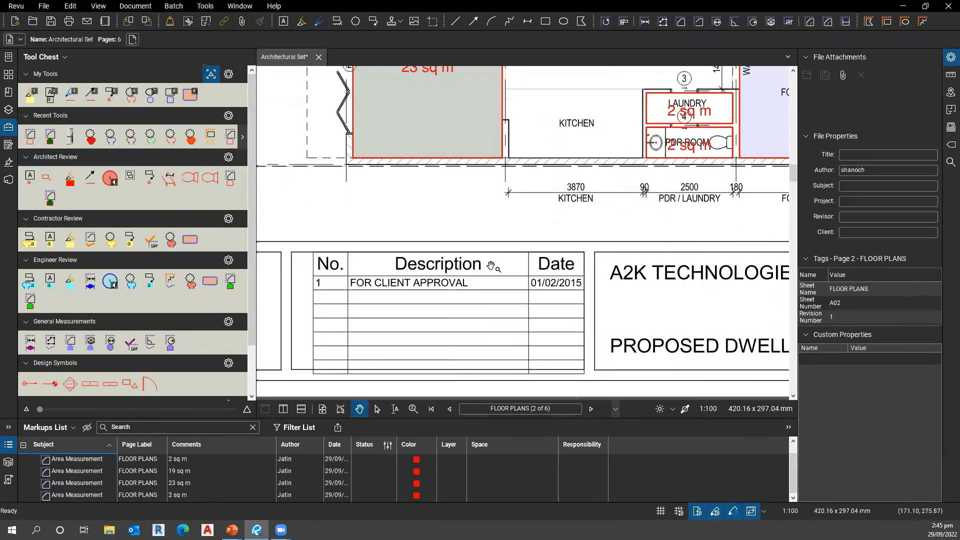
pyautogui.scroll(-3, 501, 288)
pyautogui.scroll(-1, 501, 287)
pyautogui.scroll(5, 450, 275)
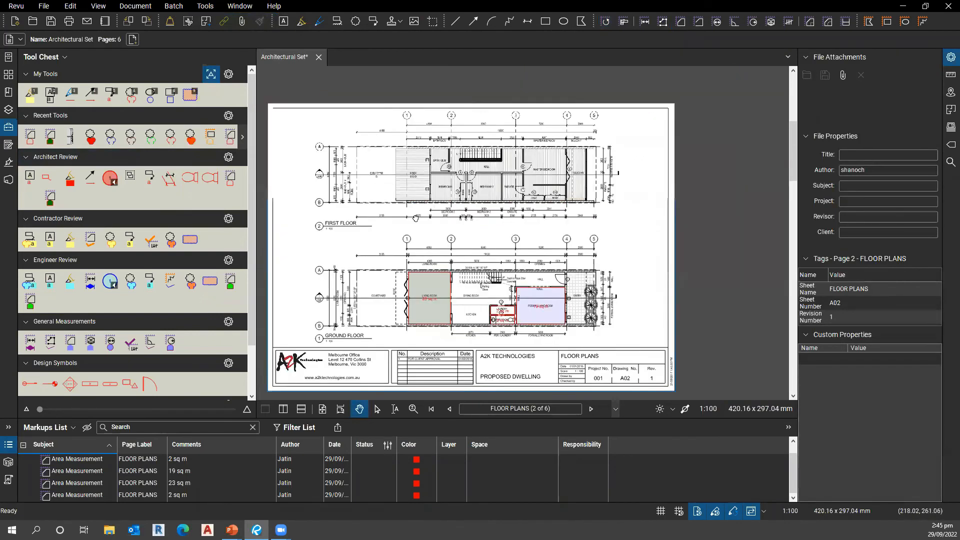
pyautogui.scroll(6, 465, 190)
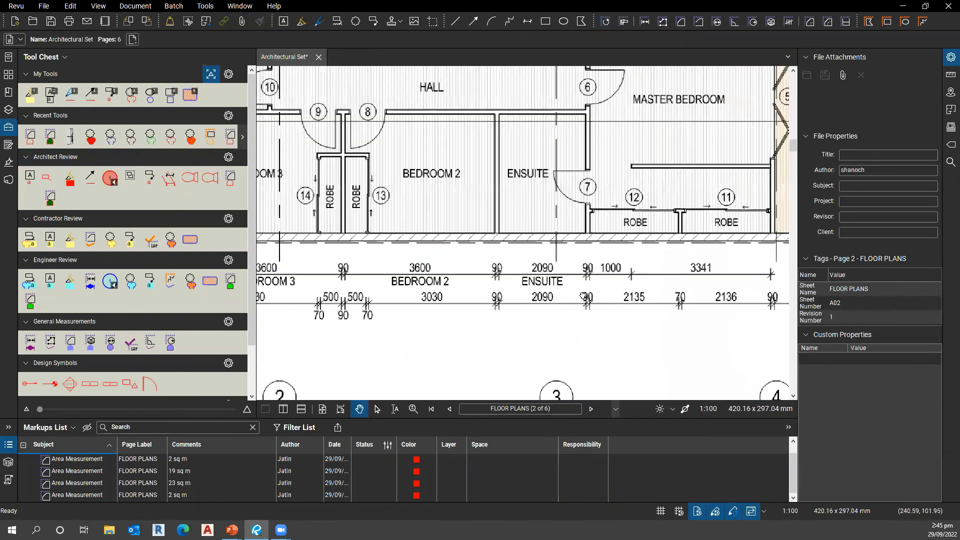
pyautogui.click(50, 199)
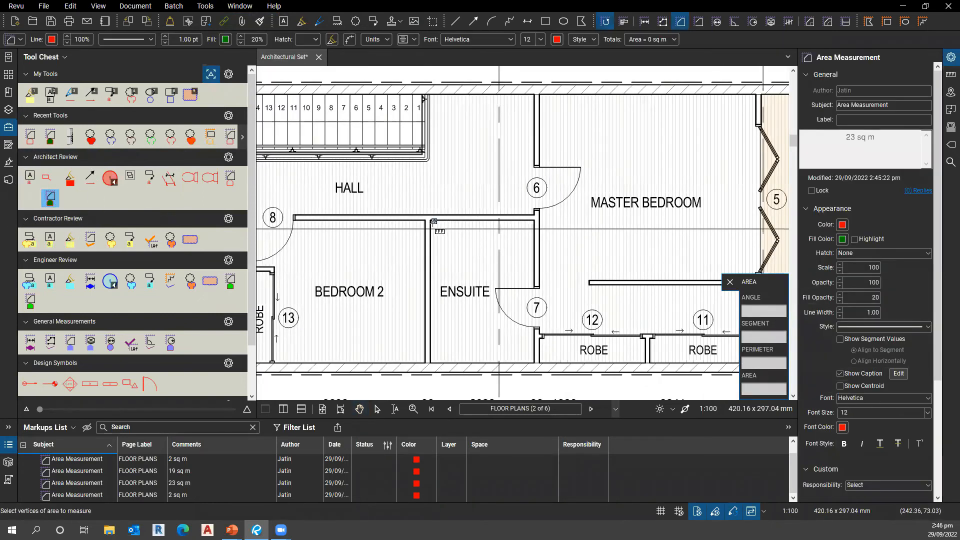
pyautogui.press('ctrl')
pyautogui.click(432, 223)
pyautogui.moveTo(498, 313); pyautogui.dragTo(534, 363)
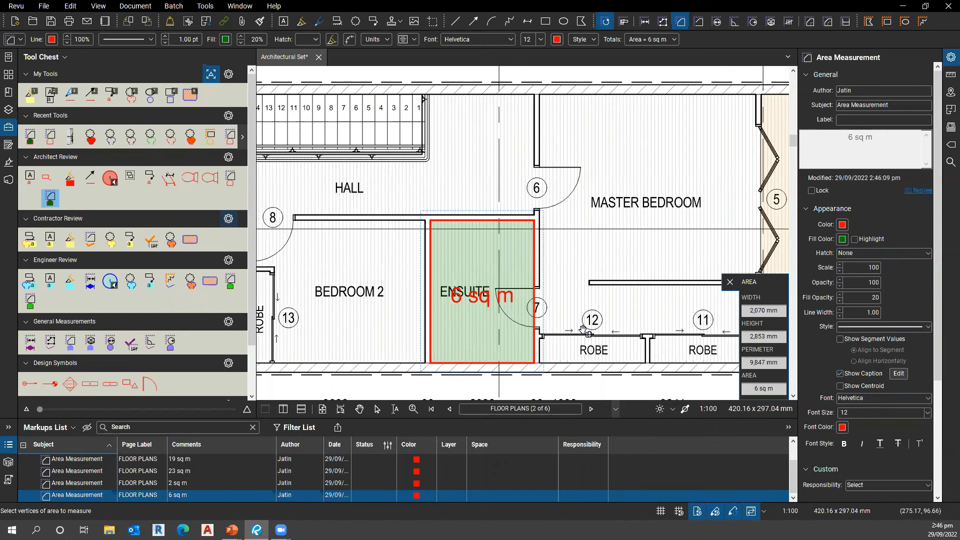
pyautogui.press('Escape')
pyautogui.moveTo(582, 308); pyautogui.dragTo(626, 283)
pyautogui.scroll(-5, 625, 283)
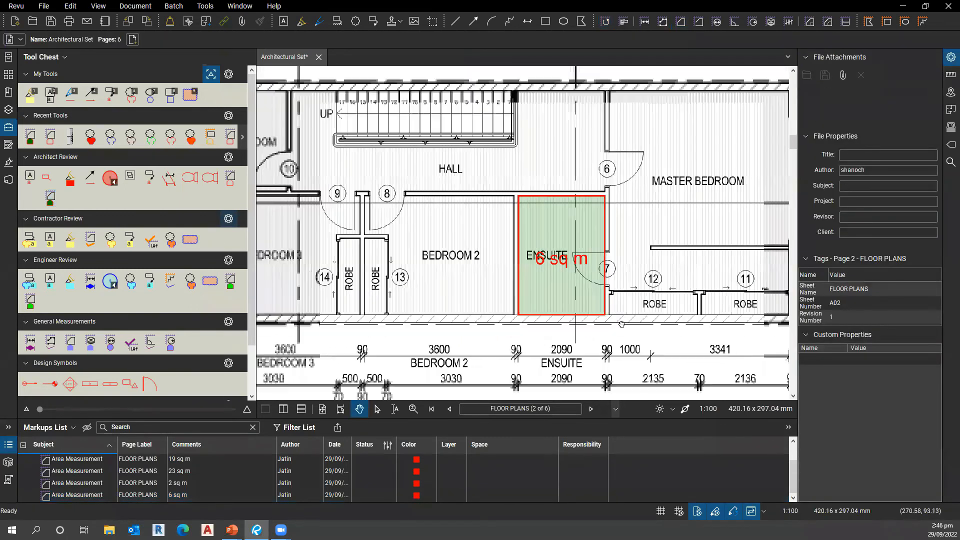
# Step: Set the depth of the ENSUITE area measurement to 1.5 m in its measurement properties
pyautogui.click(205, 7)
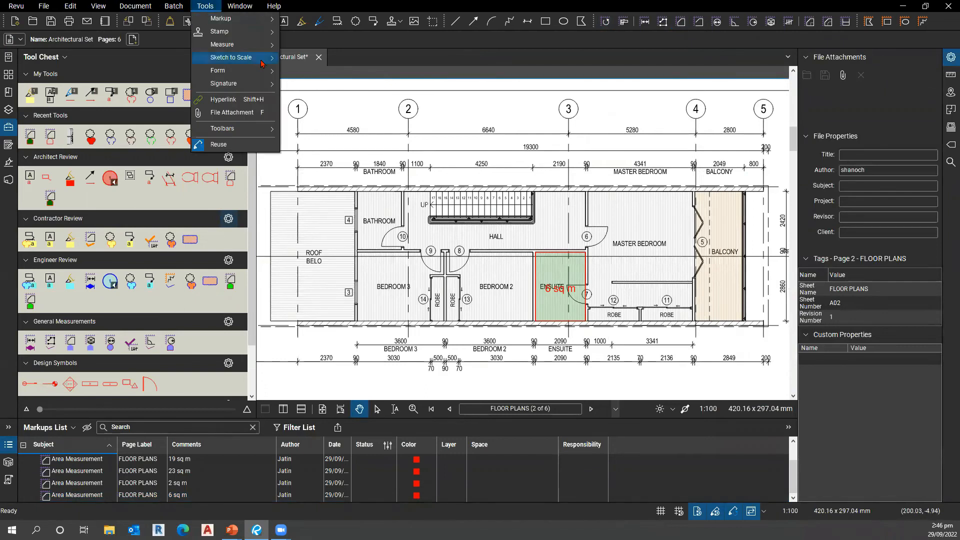
pyautogui.click(258, 44)
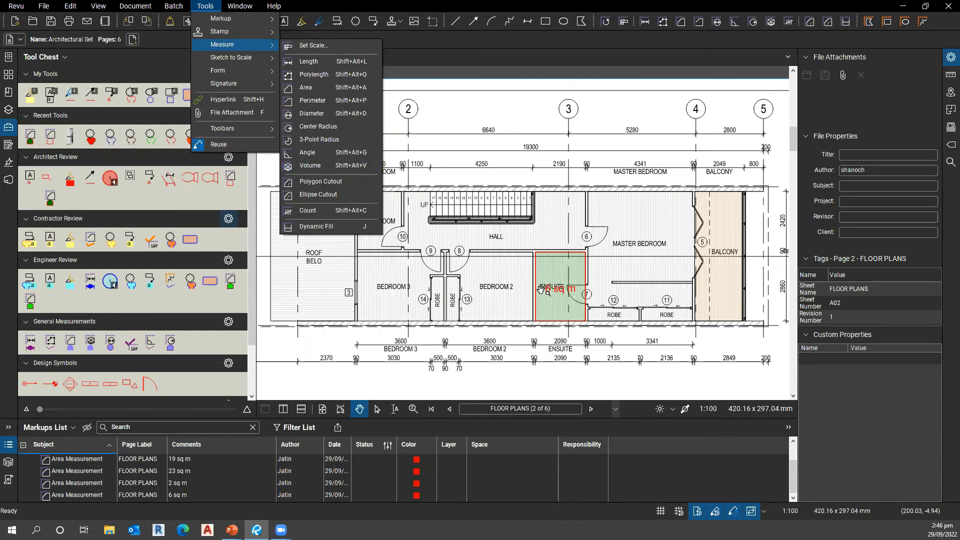
pyautogui.click(559, 292)
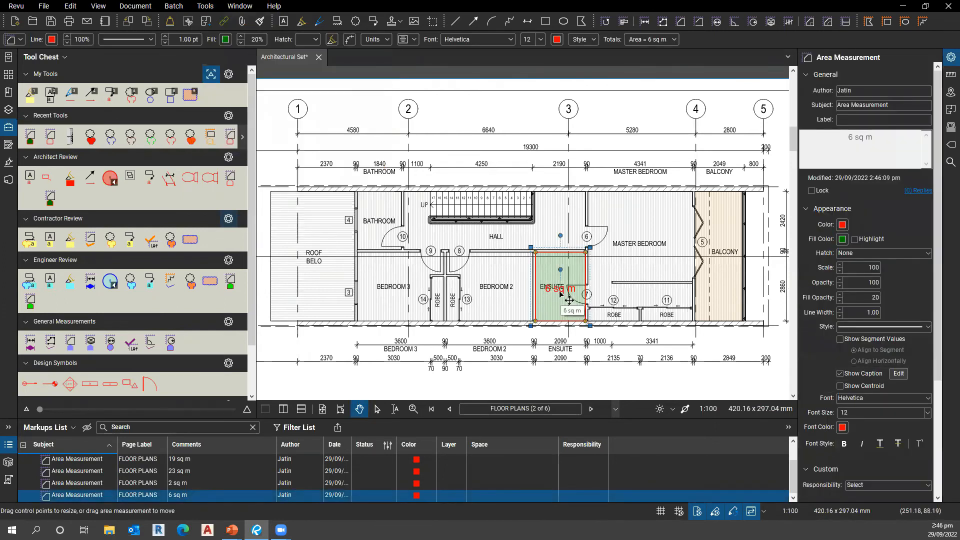
pyautogui.scroll(1, 559, 292)
pyautogui.scroll(1, 563, 293)
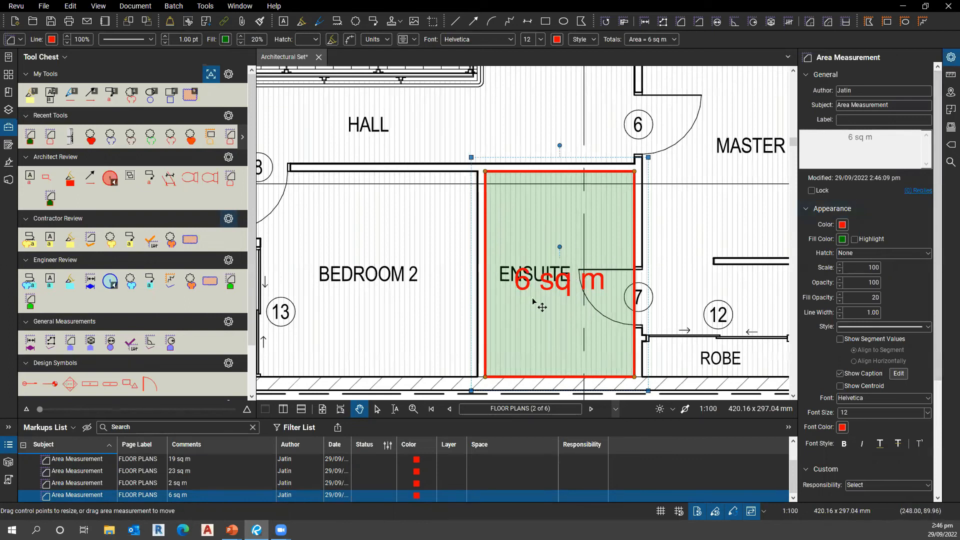
pyautogui.press('ctrl')
pyautogui.press('ctrl')
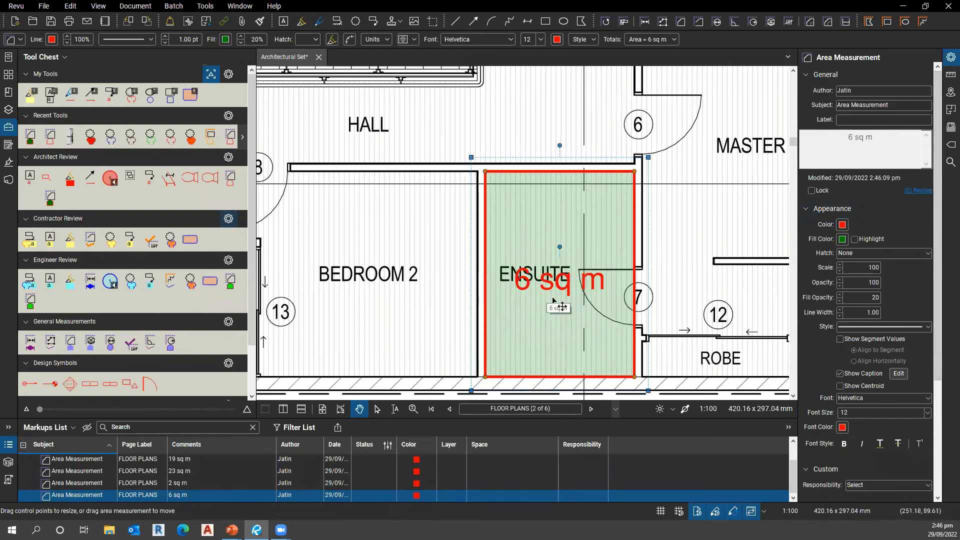
pyautogui.click(950, 75)
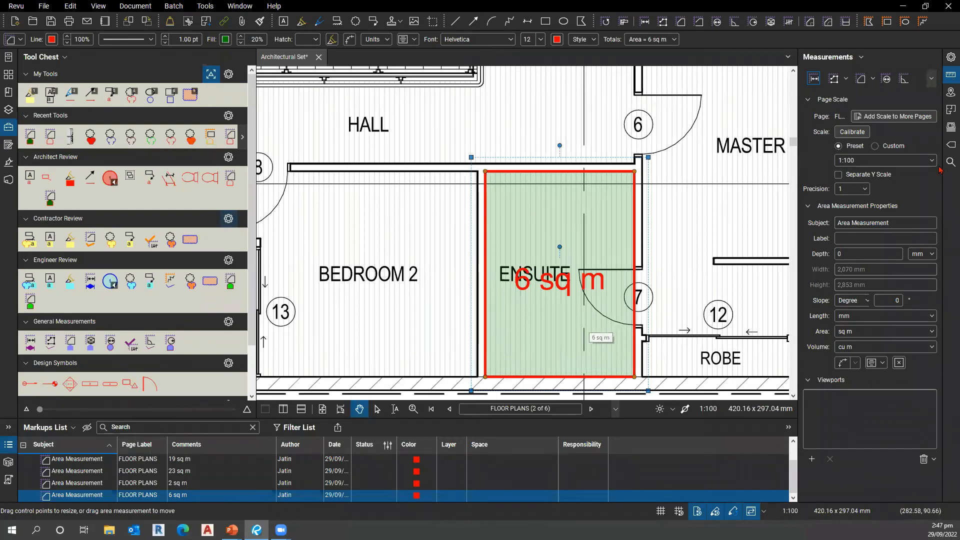
pyautogui.click(844, 252)
pyautogui.click(822, 258)
pyautogui.click(922, 256)
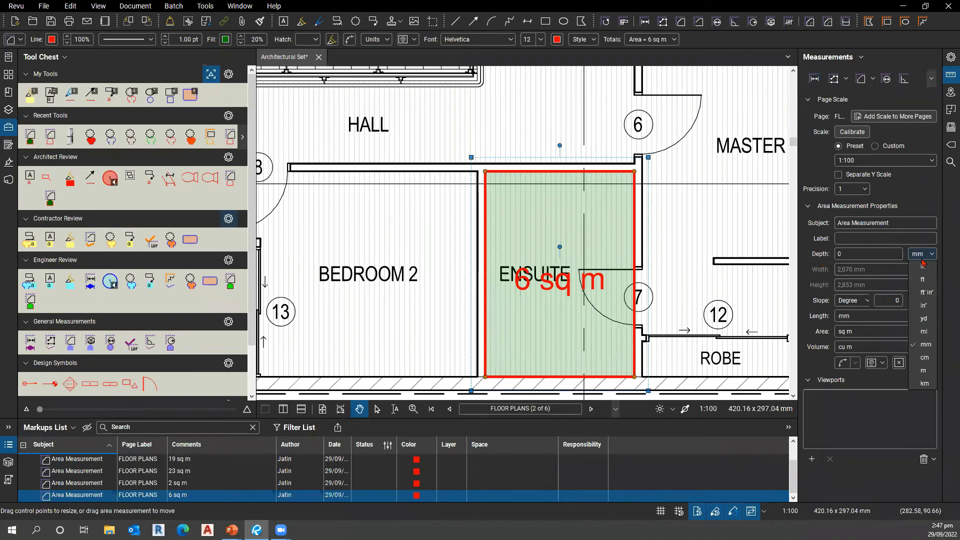
pyautogui.click(924, 370)
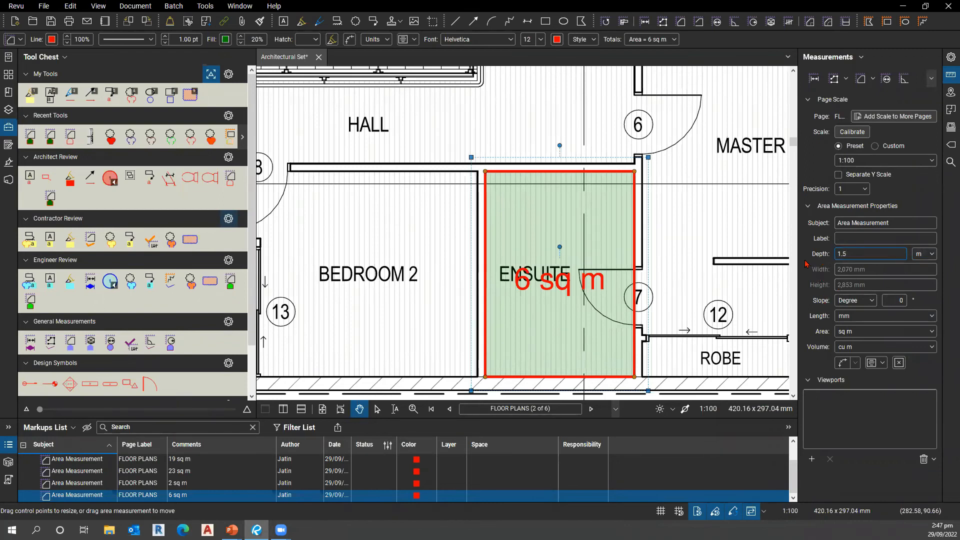
pyautogui.press('ctrl')
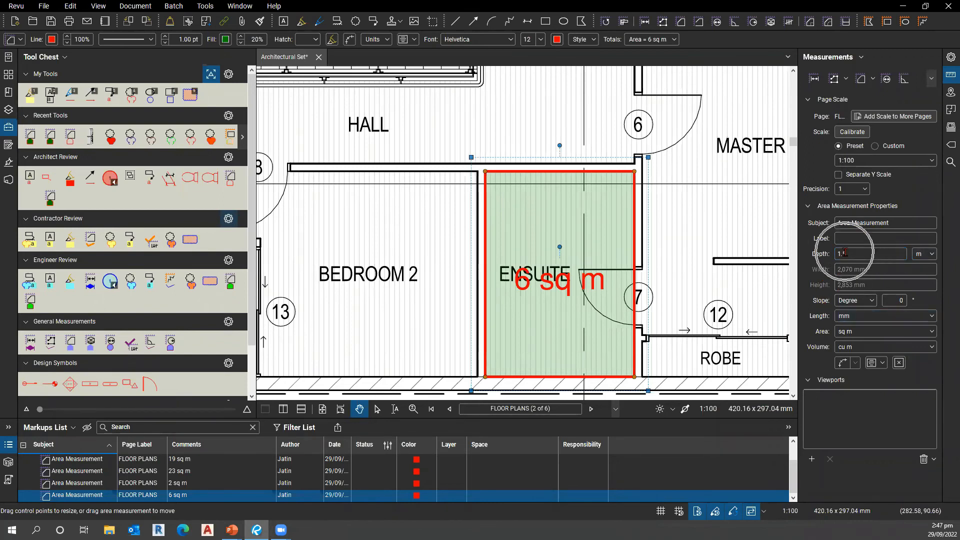
pyautogui.press('ctrl')
pyautogui.press('ctrl')
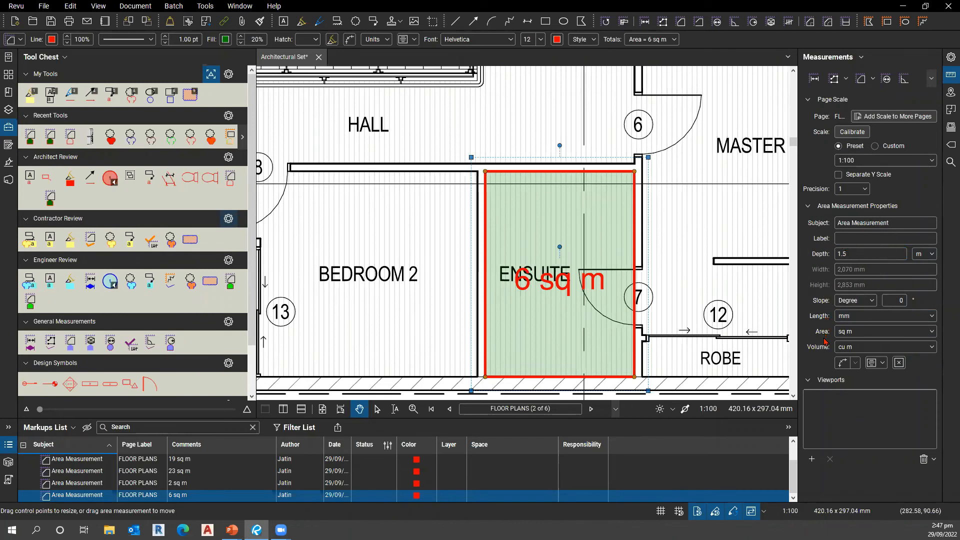
# Step: Add Volume to the caption of the ENSUITE area measurement
pyautogui.press('ctrl')
pyautogui.press('ctrl')
pyautogui.press('ctrl')
pyautogui.press('ctrl')
pyautogui.press('ctrl')
pyautogui.press('ctrl')
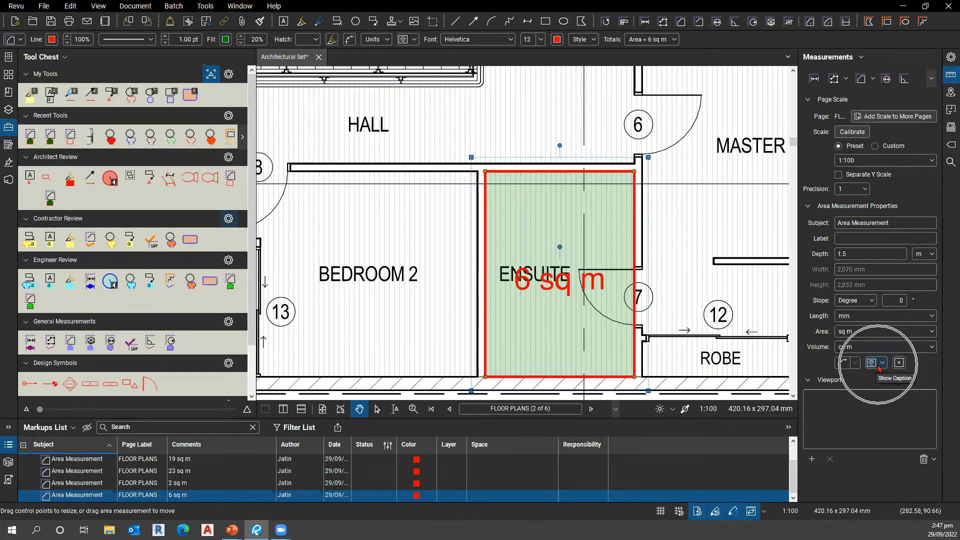
pyautogui.click(880, 368)
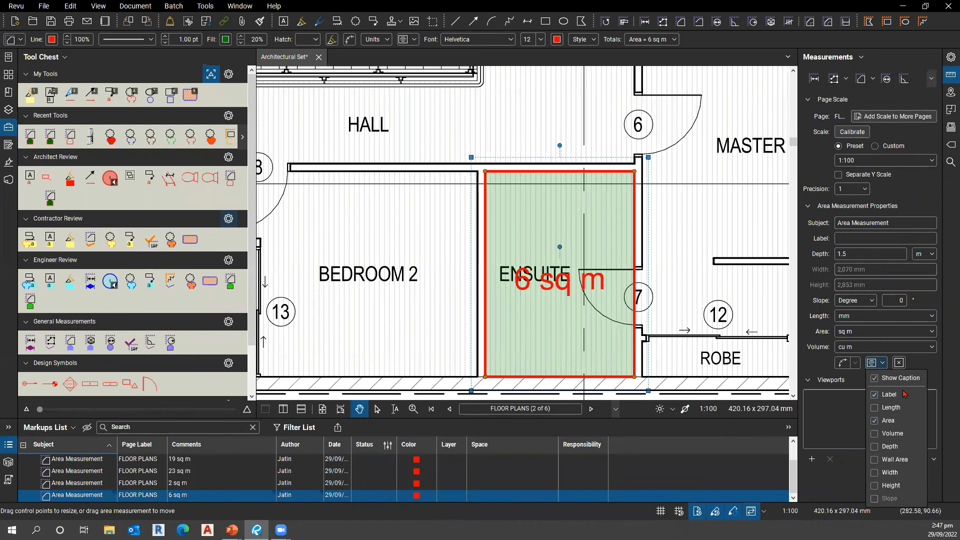
pyautogui.press('ctrl')
pyautogui.press('ctrl')
pyautogui.press('ctrl')
pyautogui.press('ctrl')
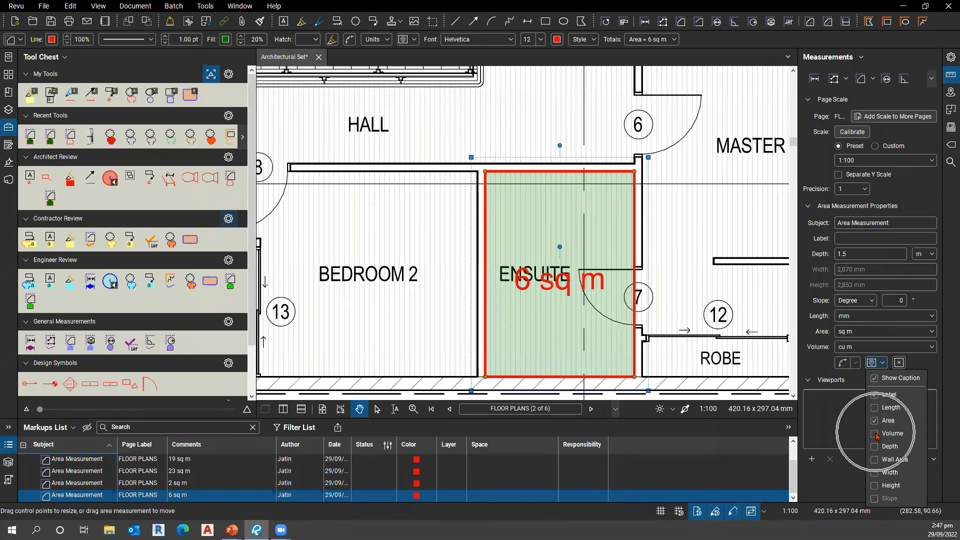
pyautogui.click(875, 434)
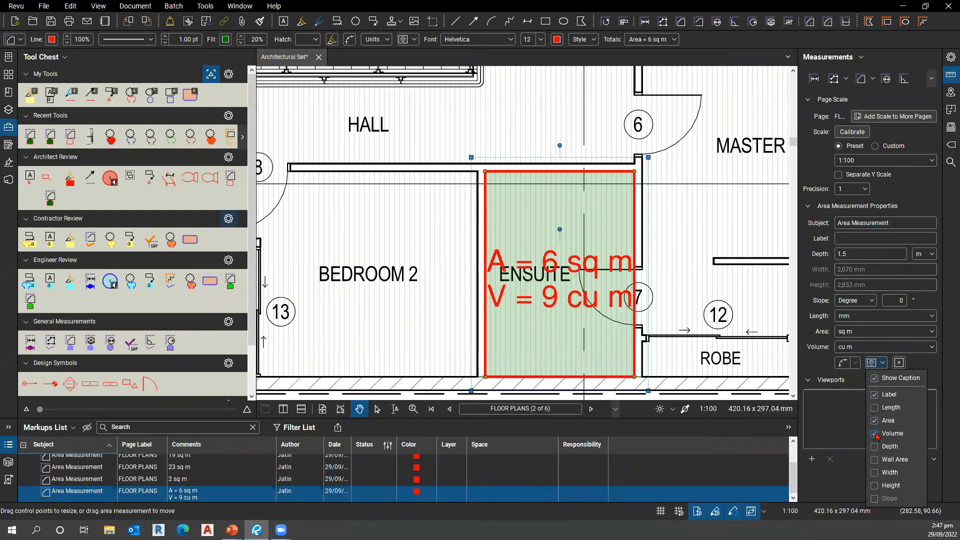
pyautogui.press('ctrl')
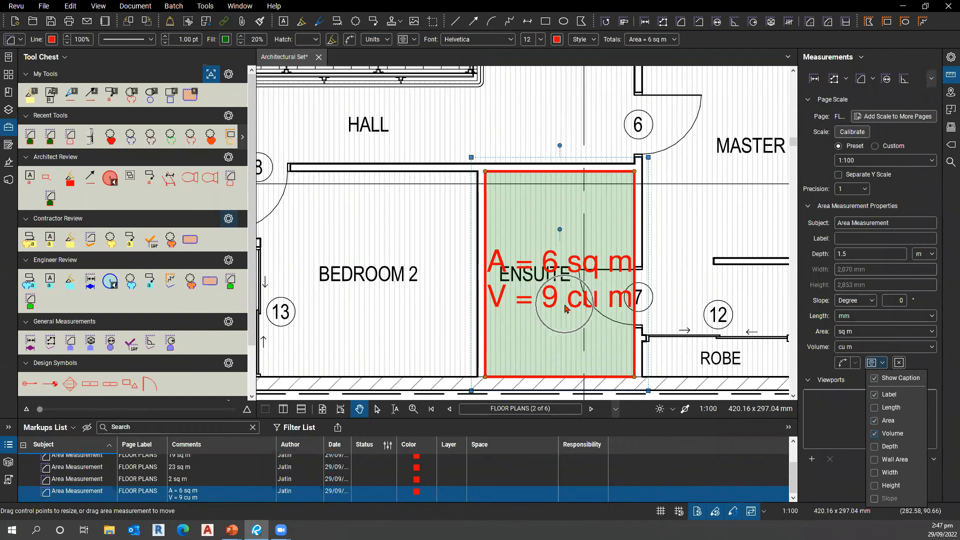
pyautogui.press('ctrl')
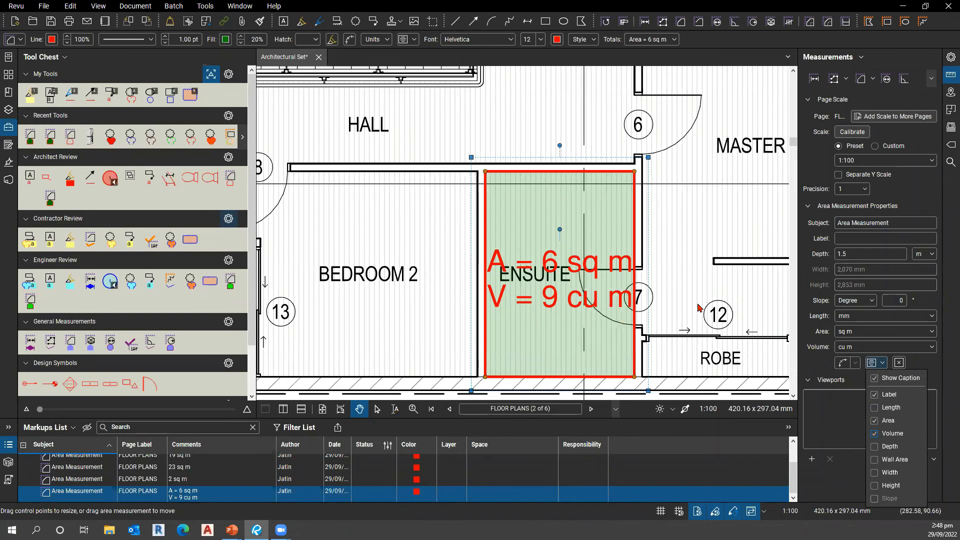
pyautogui.click(209, 9)
pyautogui.click(208, 9)
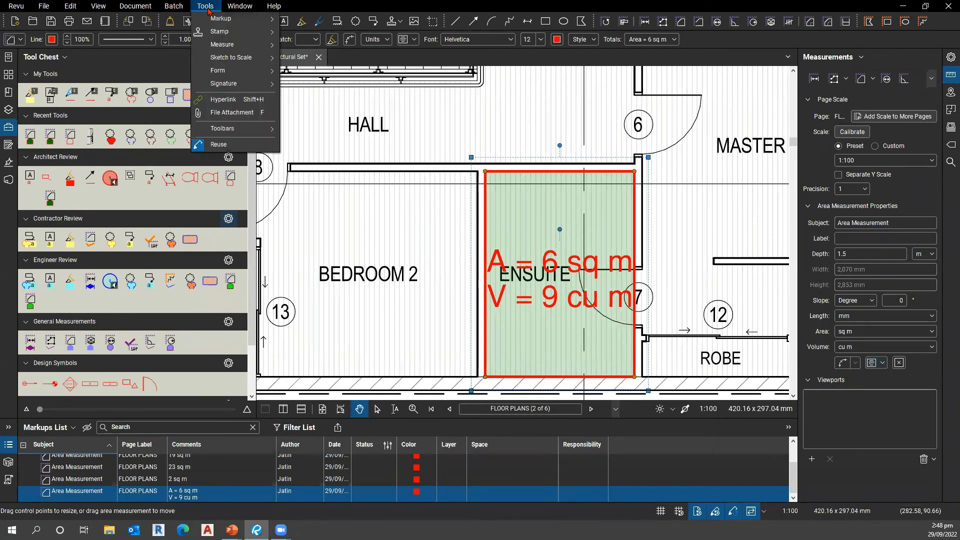
pyautogui.moveTo(225, 45)
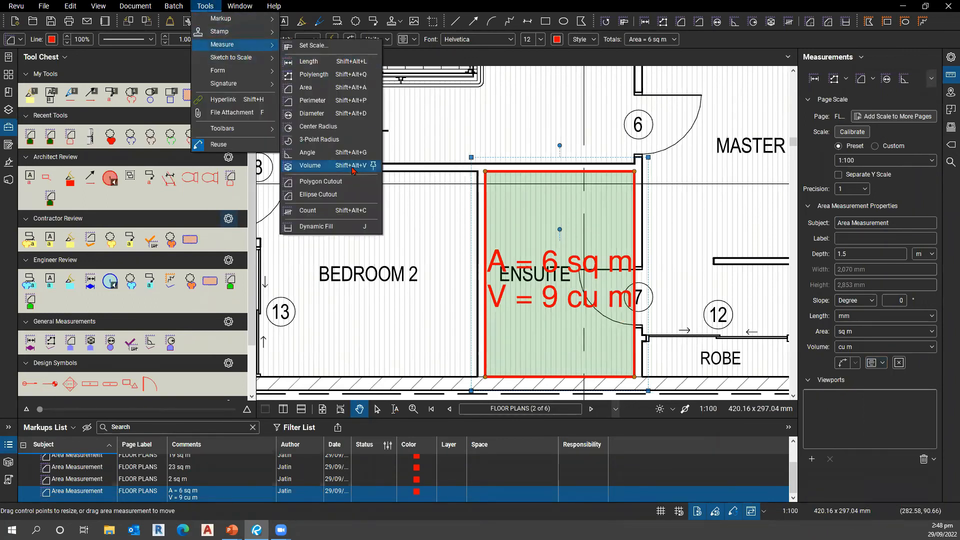
pyautogui.click(579, 327)
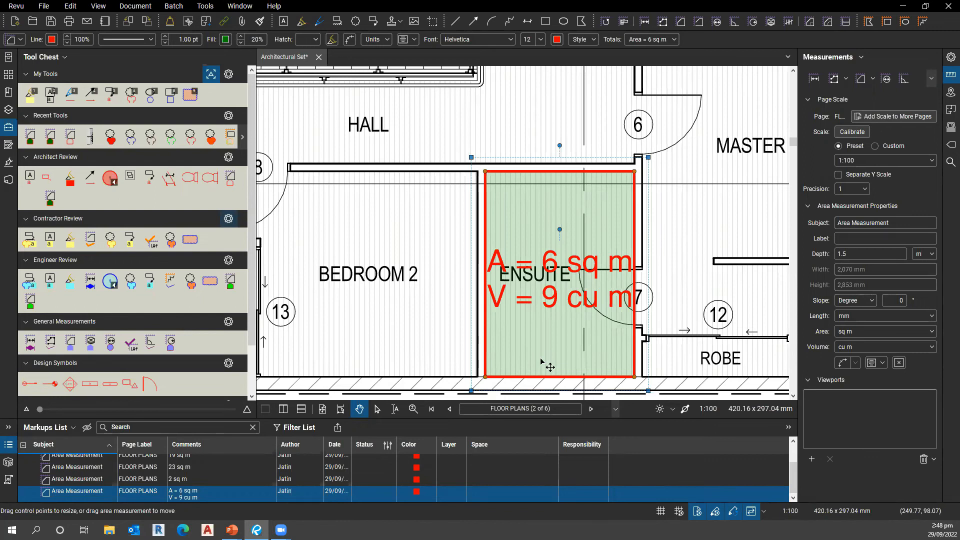
# Step: Deselect the ENSUITE measurement and collapse the Measurements and Tool Chest panels to enlarge the drawing area around the MASTER BEDROOM
pyautogui.doubleClick(799, 299)
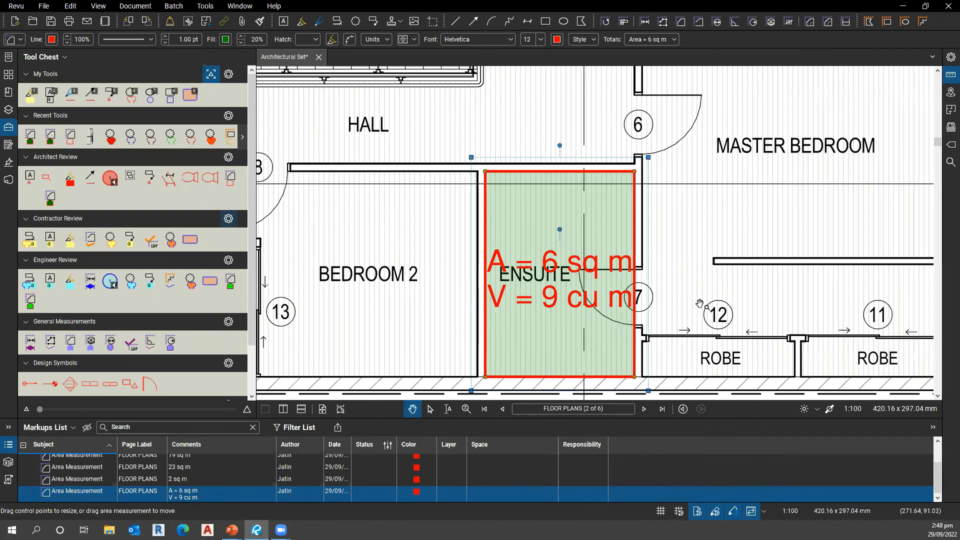
pyautogui.scroll(-2, 709, 280)
pyautogui.click(744, 306)
pyautogui.scroll(-4, 741, 299)
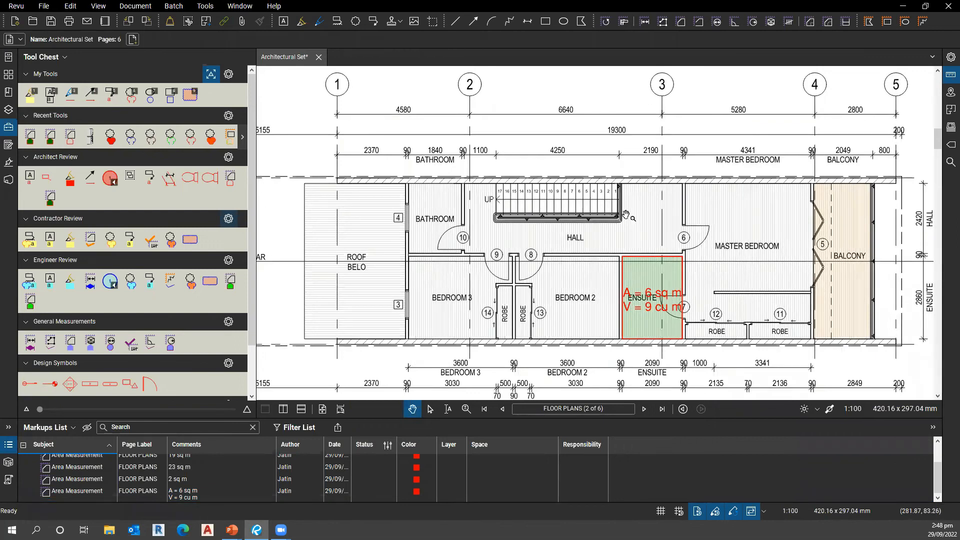
pyautogui.moveTo(752, 245); pyautogui.dragTo(617, 281)
pyautogui.scroll(1, 618, 279)
pyautogui.scroll(2, 629, 273)
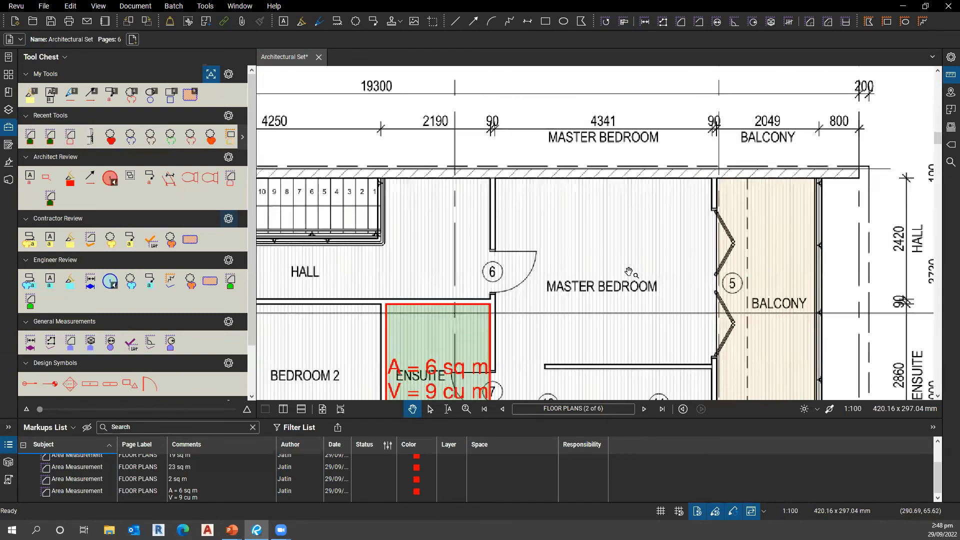
pyautogui.doubleClick(256, 172)
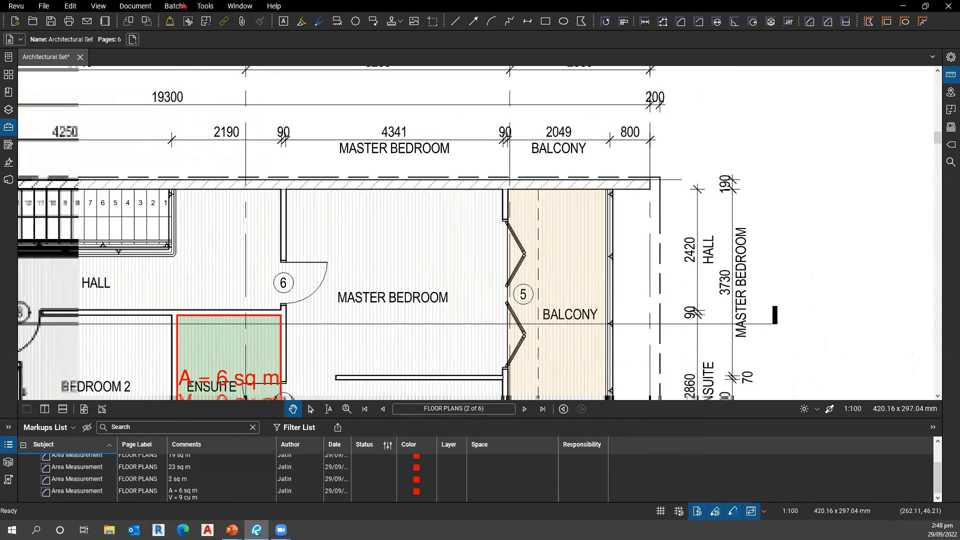
# Step: Draw a 1000 mm by 1000 mm Rectangle Sketch to Scale inside the MASTER BEDROOM, near its upper wall
pyautogui.click(205, 6)
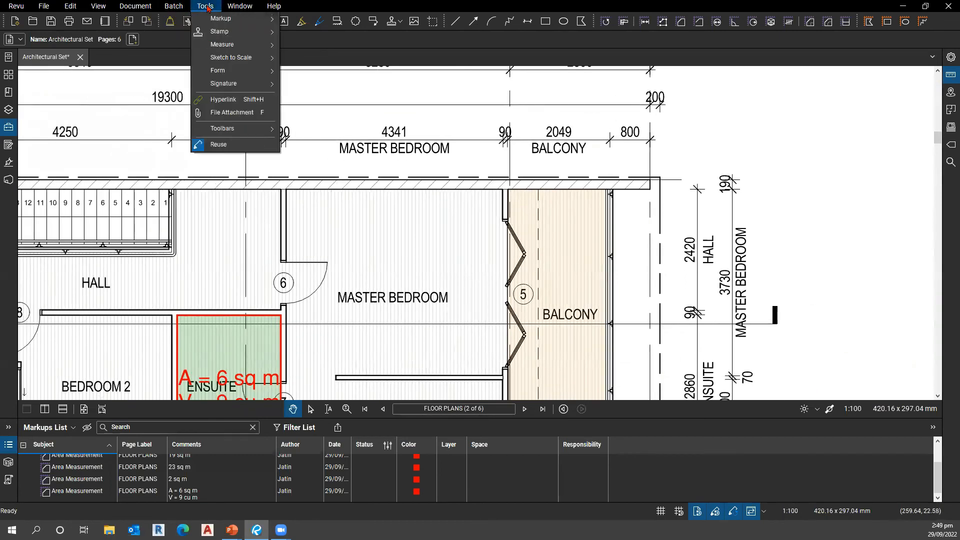
pyautogui.moveTo(235, 19)
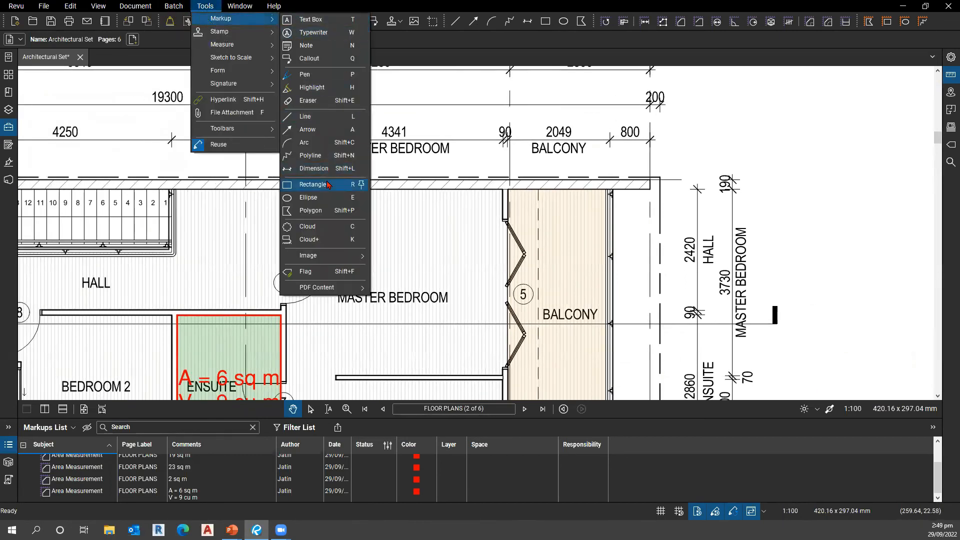
pyautogui.press('ctrl')
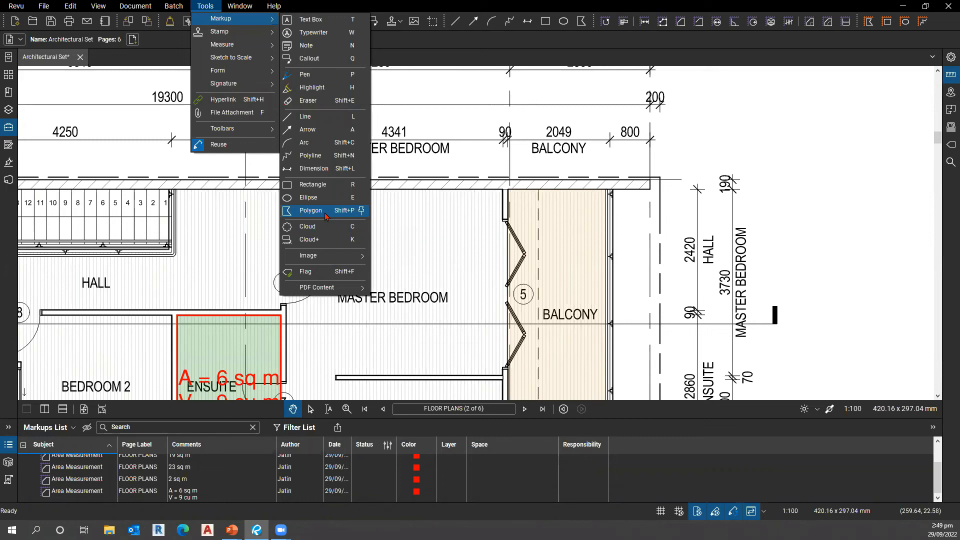
pyautogui.click(241, 60)
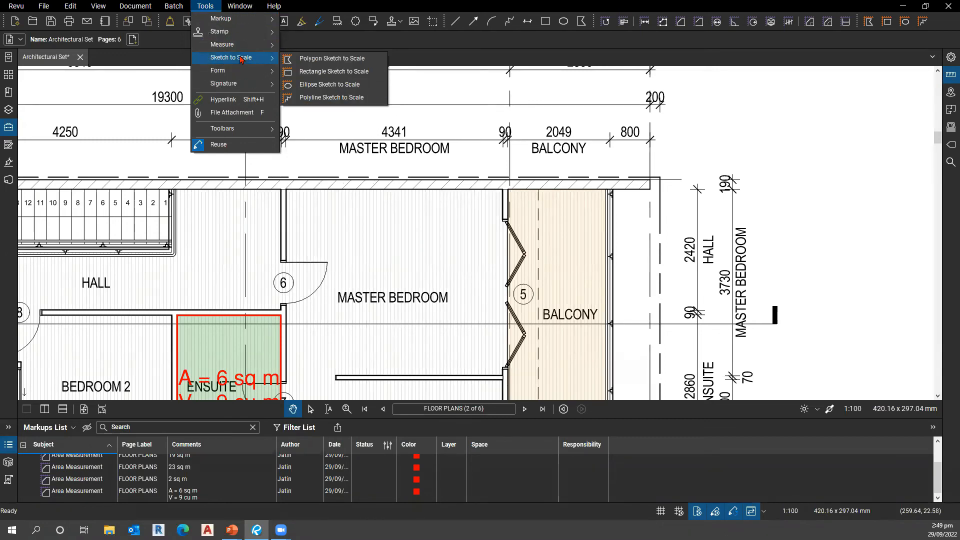
pyautogui.click(329, 73)
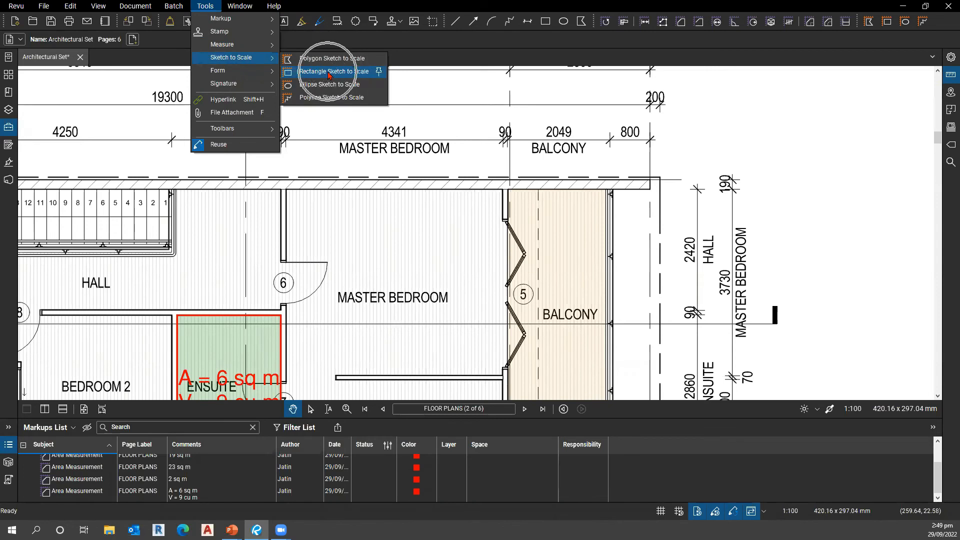
pyautogui.click(317, 204)
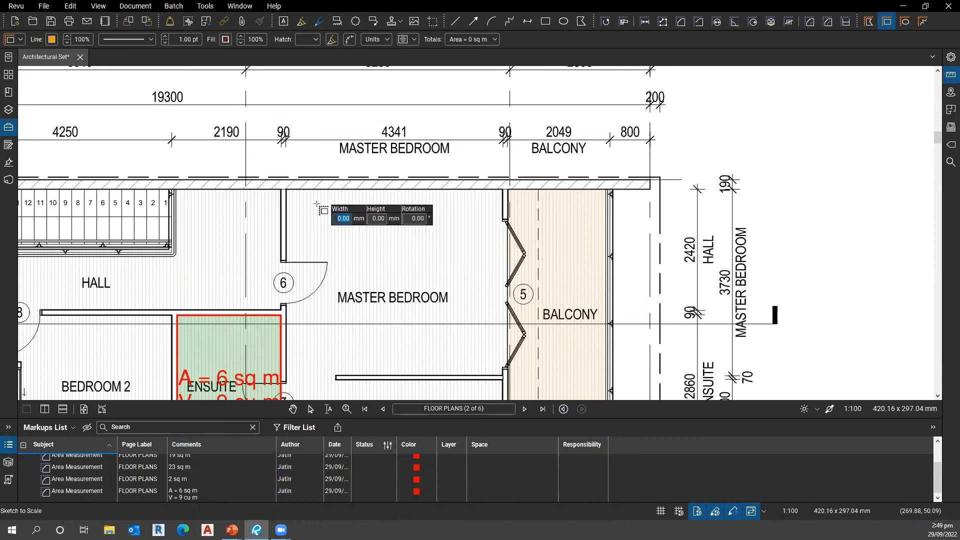
pyautogui.write('1000')
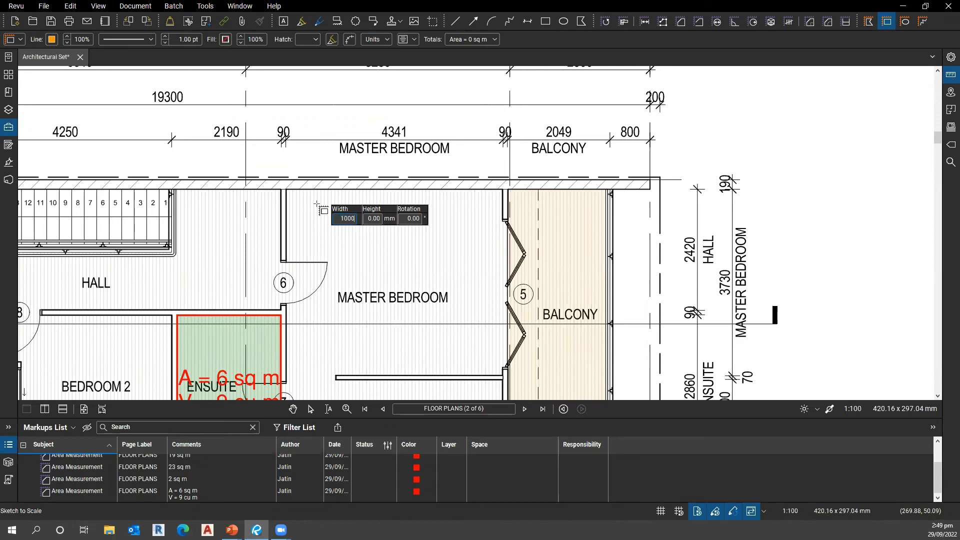
pyautogui.press('Tab')
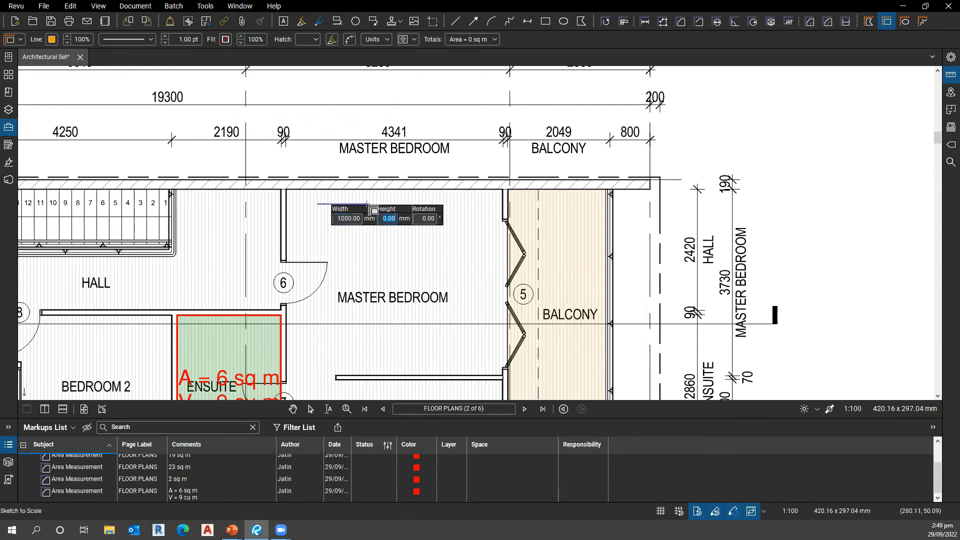
pyautogui.write('100')
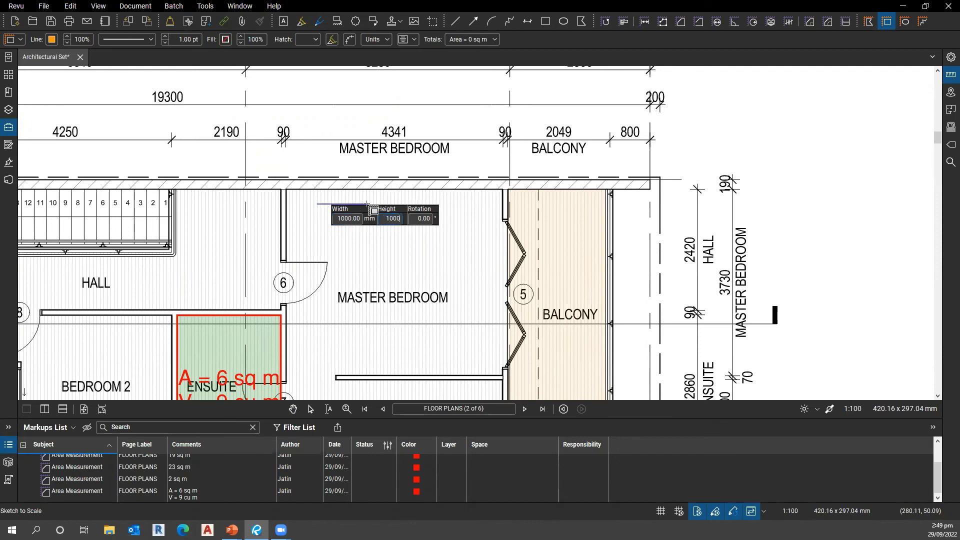
pyautogui.write('0')
pyautogui.press('Tab')
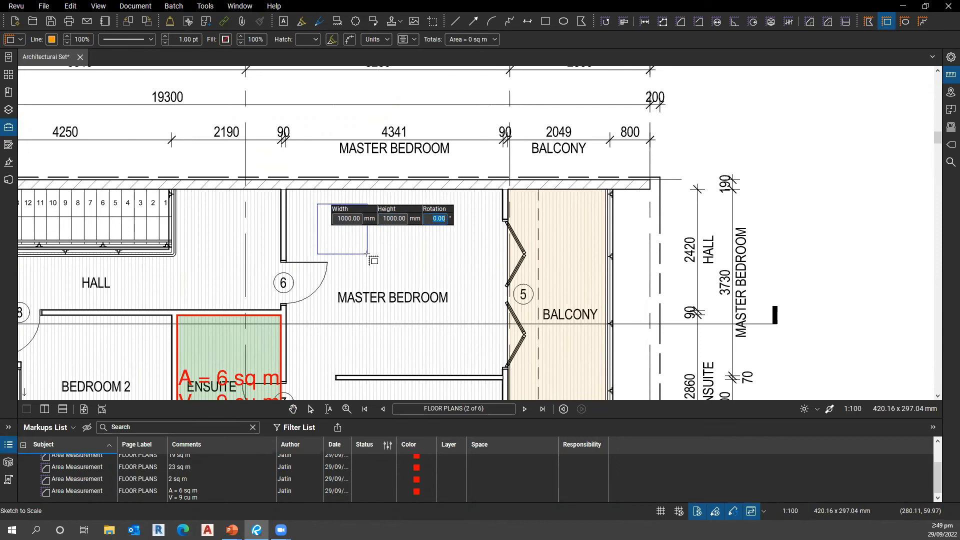
pyautogui.press('Return')
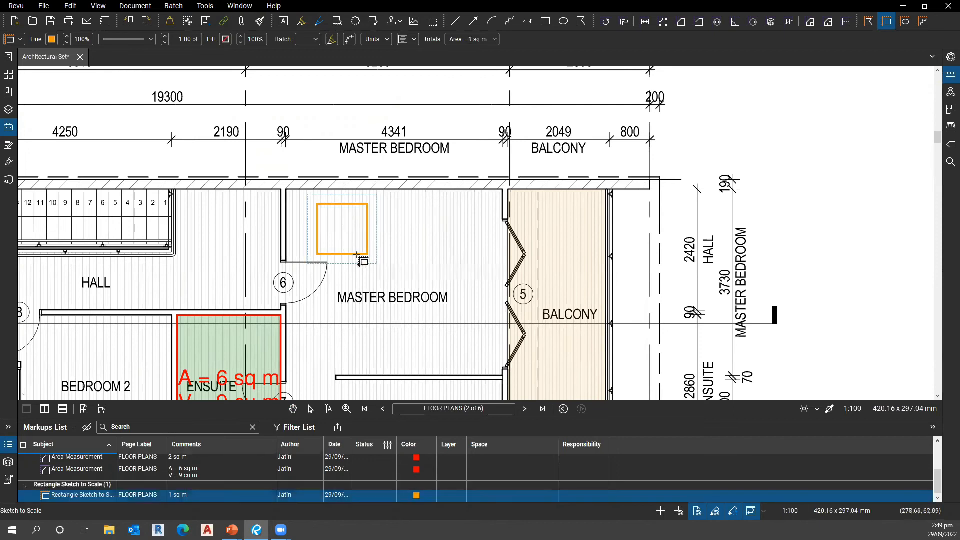
pyautogui.press('Escape')
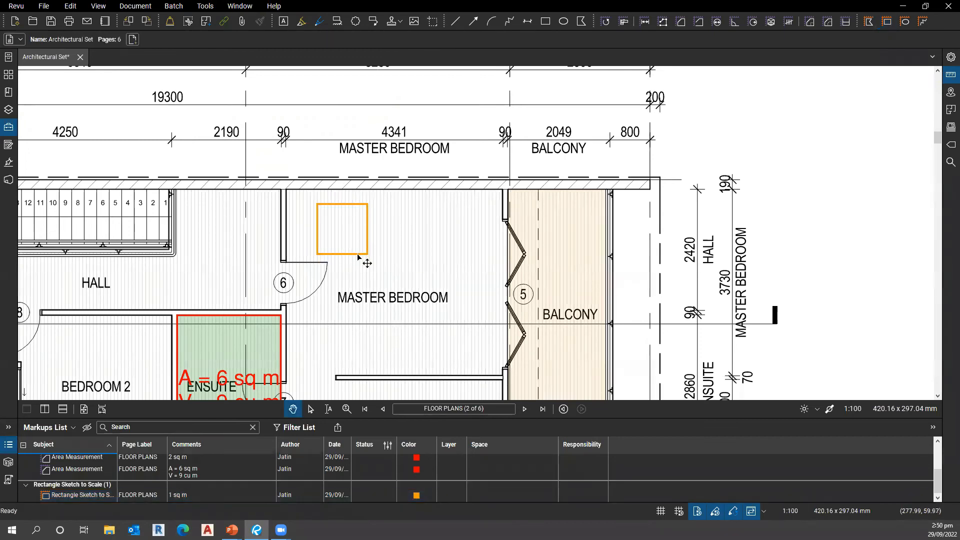
# Step: Measure the upper and left sides of the orange rectangle in the MASTER BEDROOM with Length measurements
pyautogui.click(358, 255)
pyautogui.moveTo(408, 262); pyautogui.dragTo(473, 250)
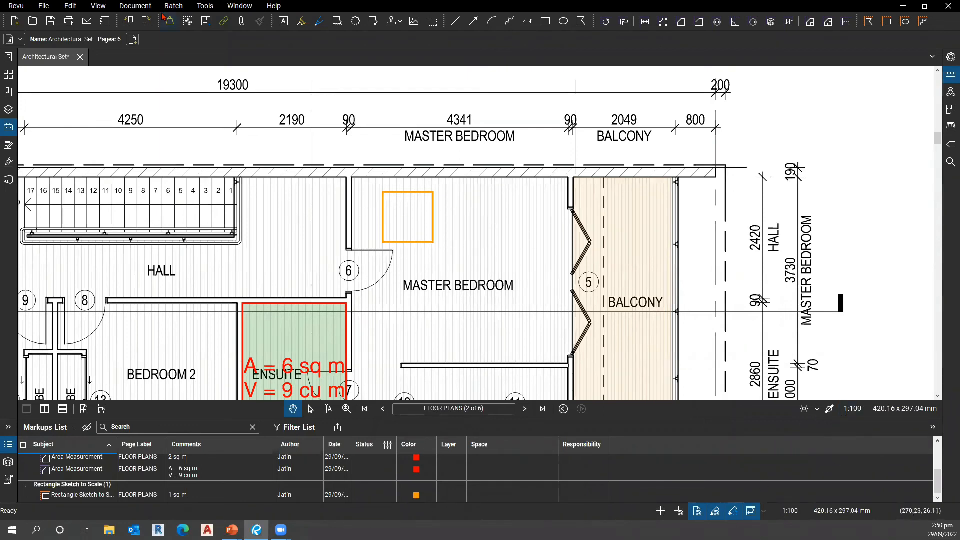
pyautogui.click(204, 7)
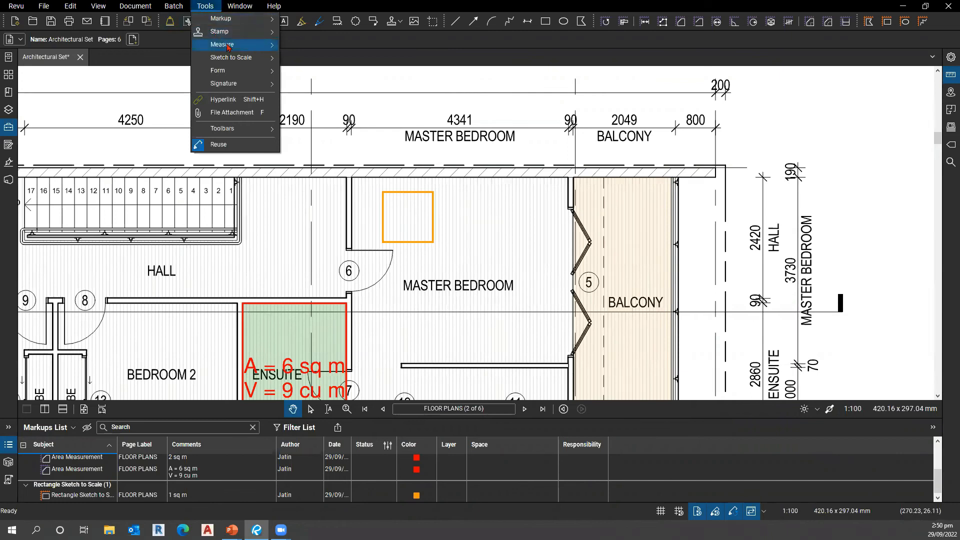
pyautogui.moveTo(235, 44)
pyautogui.click(300, 60)
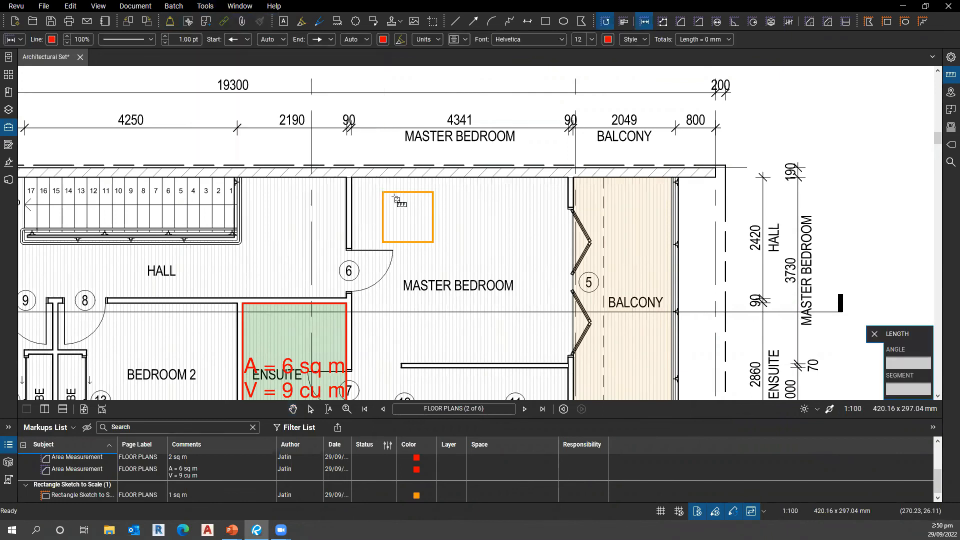
pyautogui.scroll(1, 411, 208)
pyautogui.scroll(2, 411, 208)
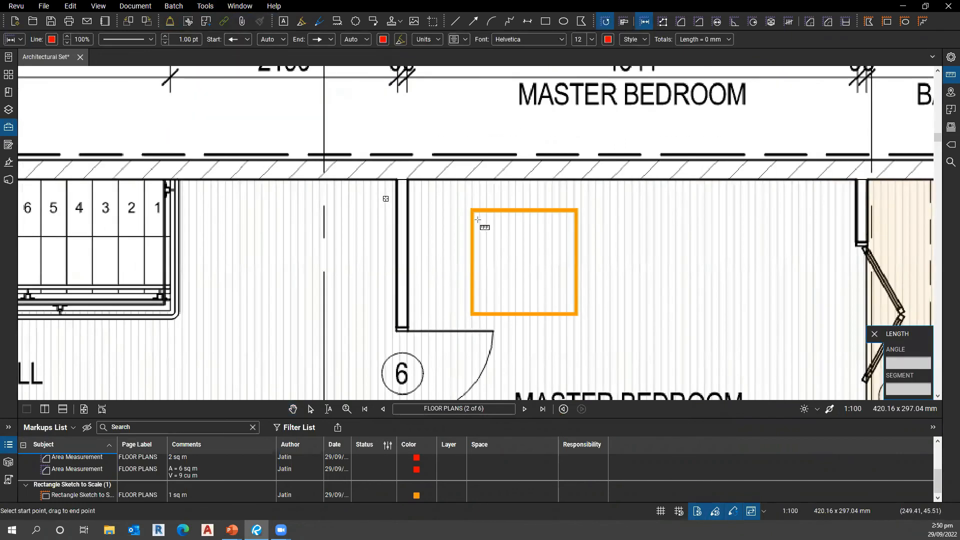
pyautogui.click(472, 211)
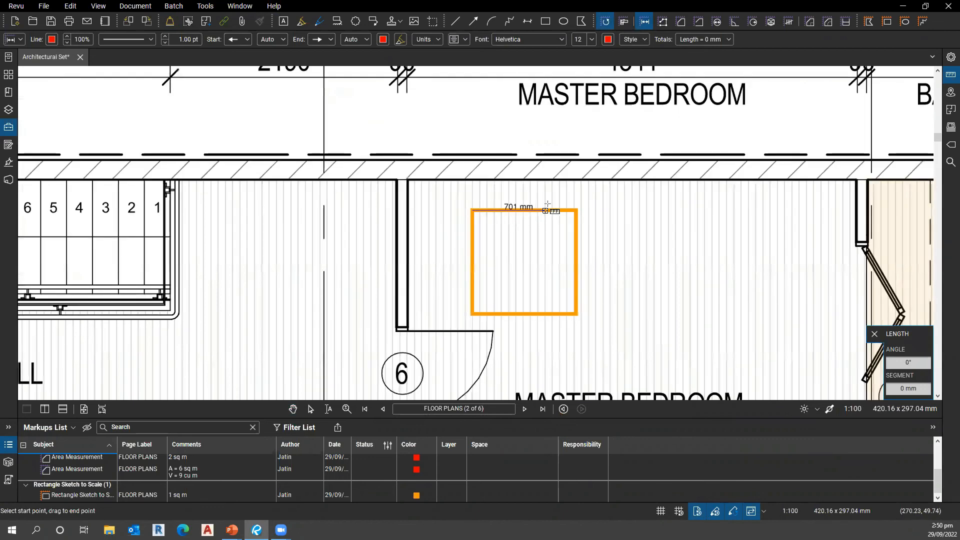
pyautogui.click(576, 211)
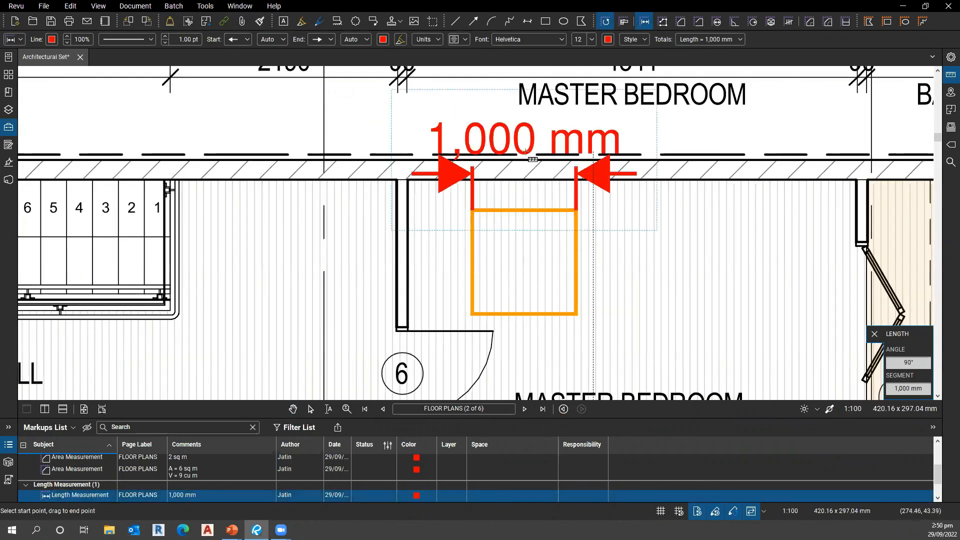
pyautogui.click(473, 211)
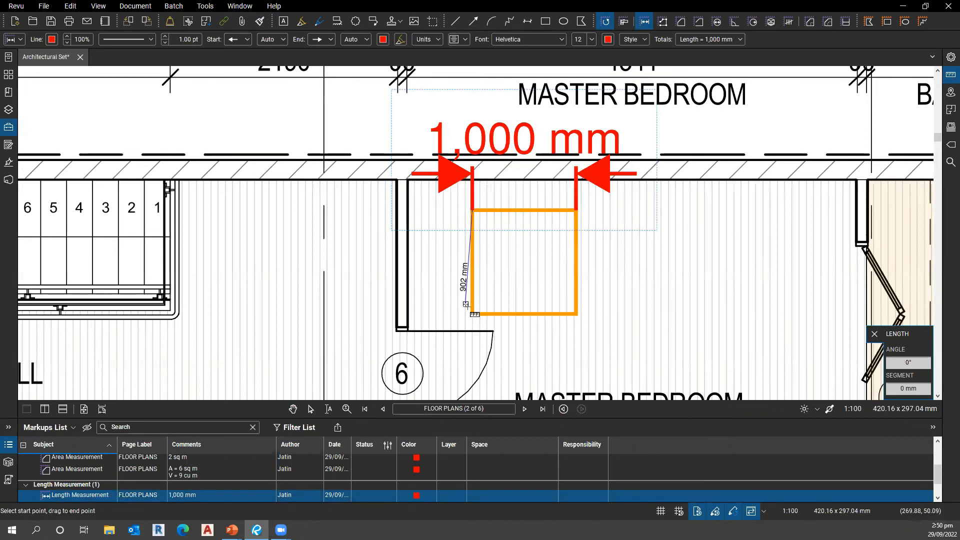
pyautogui.click(472, 315)
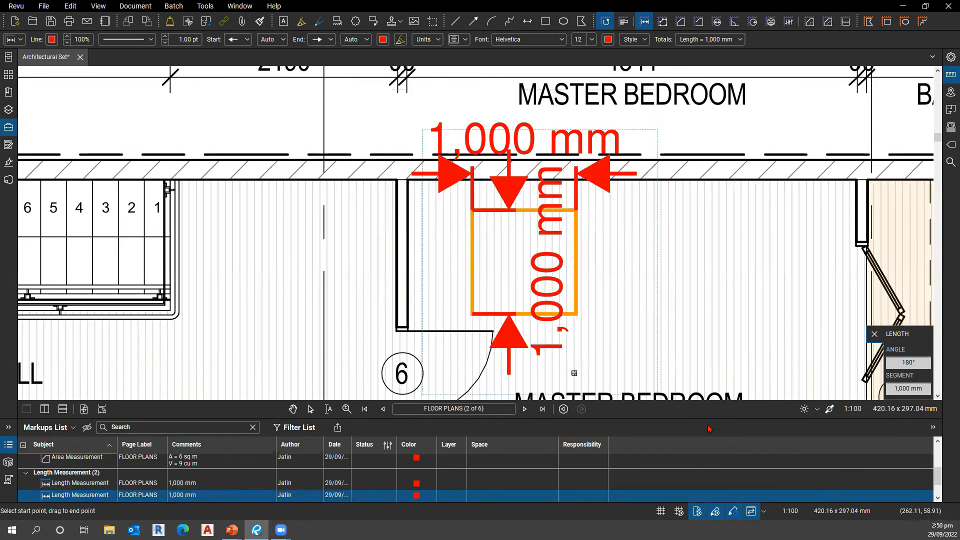
pyautogui.scroll(-1, 609, 313)
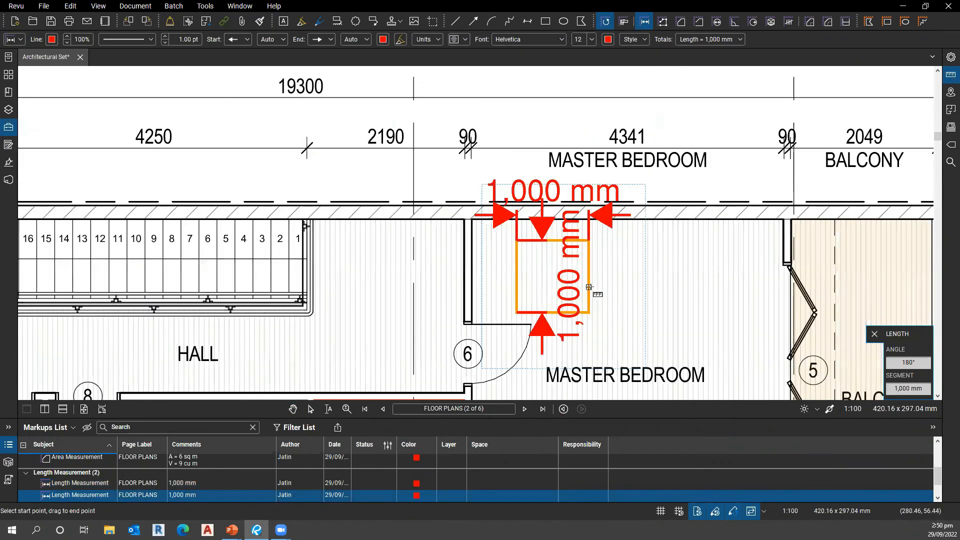
pyautogui.press('Escape')
pyautogui.press('Escape')
# Step: Delete both length measurements and the orange to-scale rectangle from the MASTER BEDROOM
pyautogui.click(577, 296)
pyautogui.press('Delete')
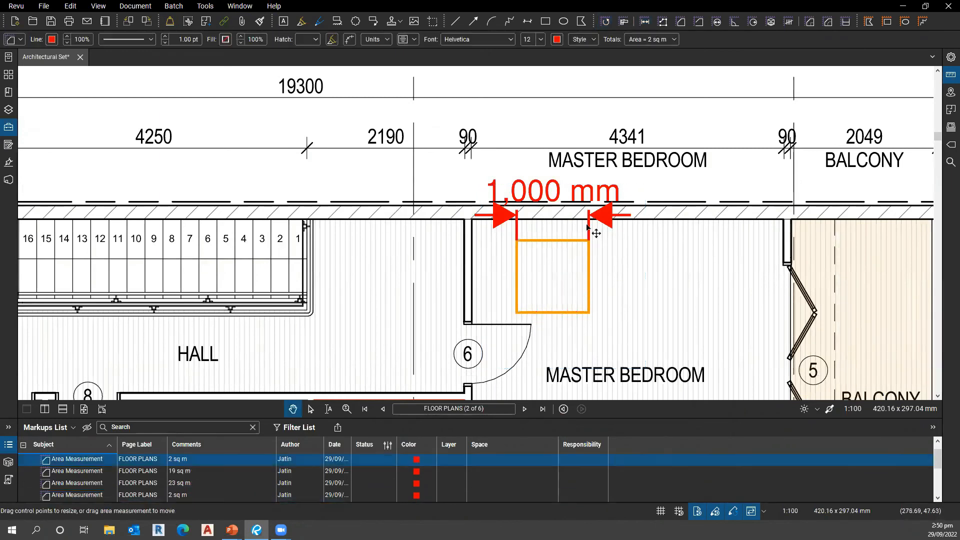
pyautogui.click(590, 215)
pyautogui.press('Delete')
pyautogui.click(591, 296)
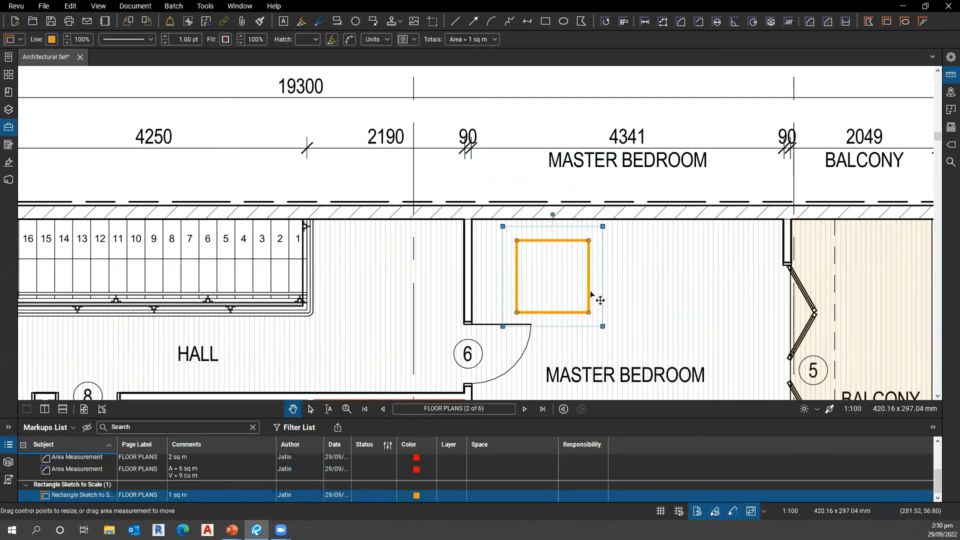
pyautogui.press('Delete')
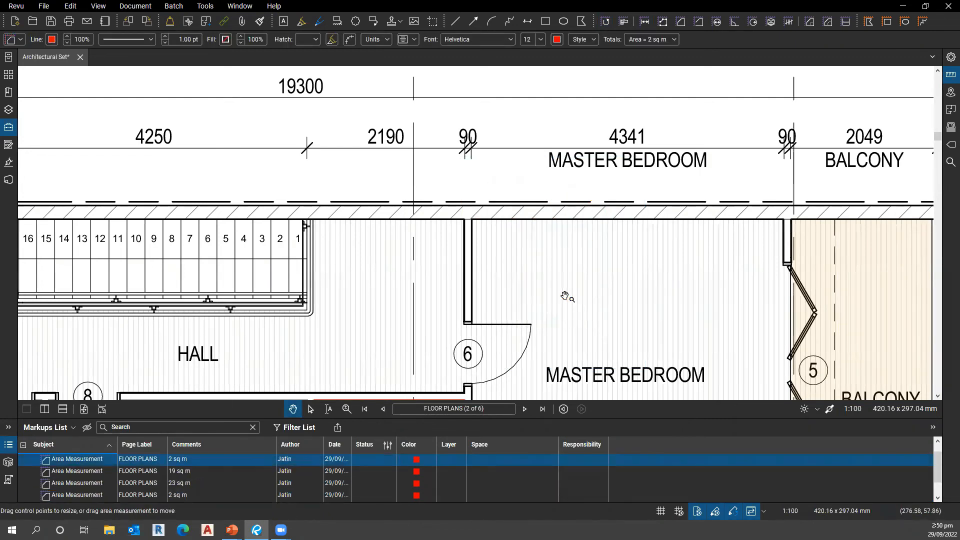
# Step: Bring up the Sketch to Scale tool choices for drawing another shape on the floor plan
pyautogui.click(204, 7)
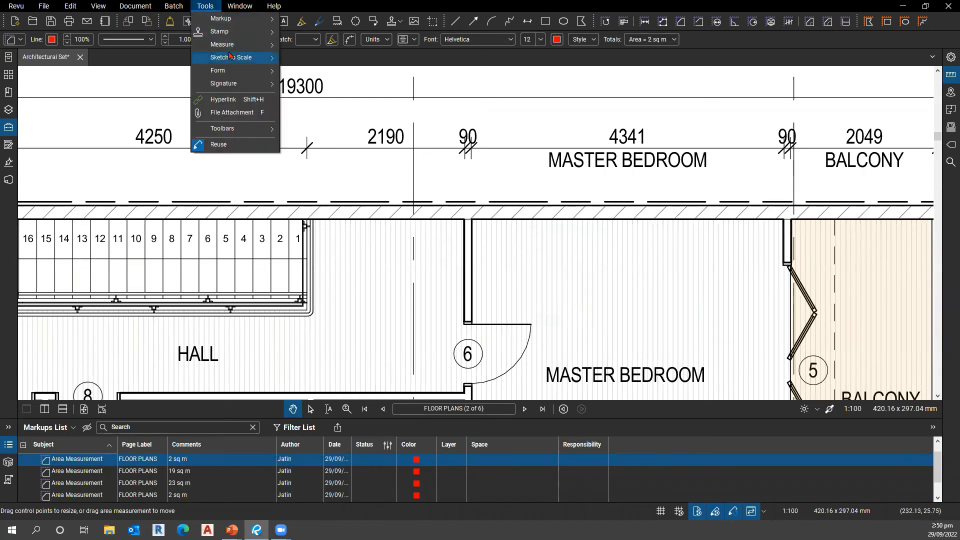
pyautogui.moveTo(229, 55)
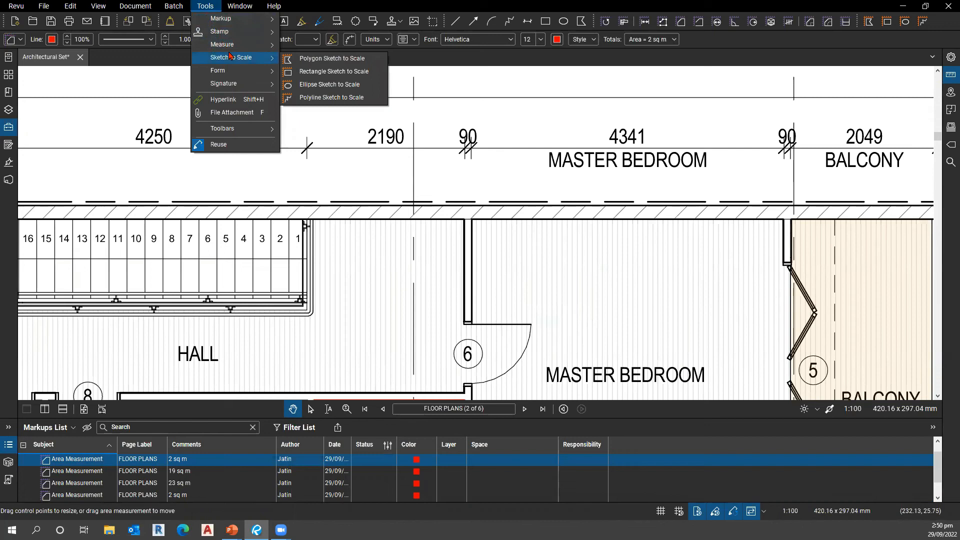